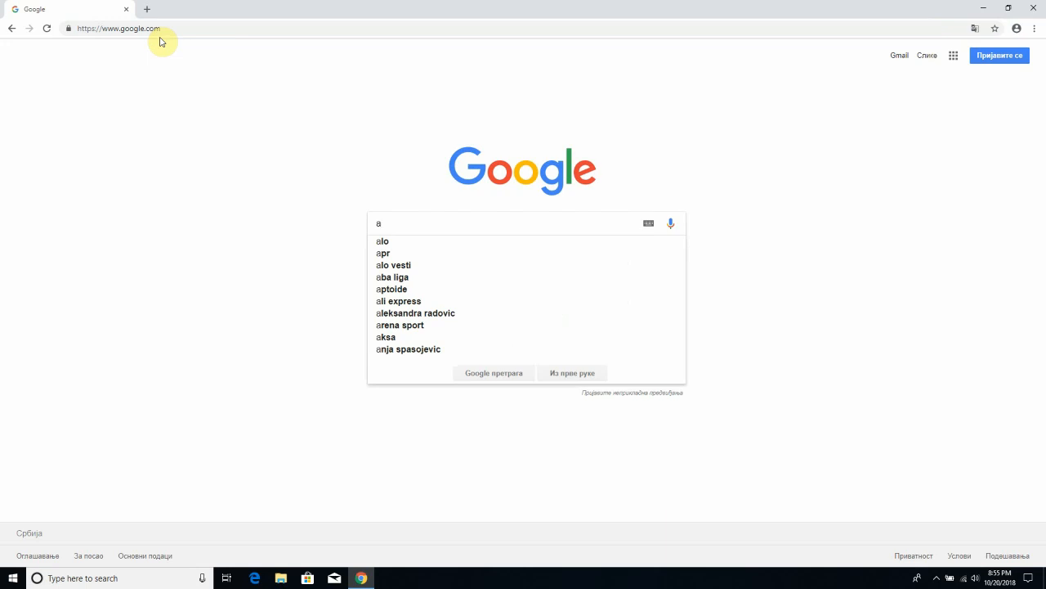
- Search Google for 'aws console' and open the 'AWS Management Console - Amazon AWS' result
text(s console)
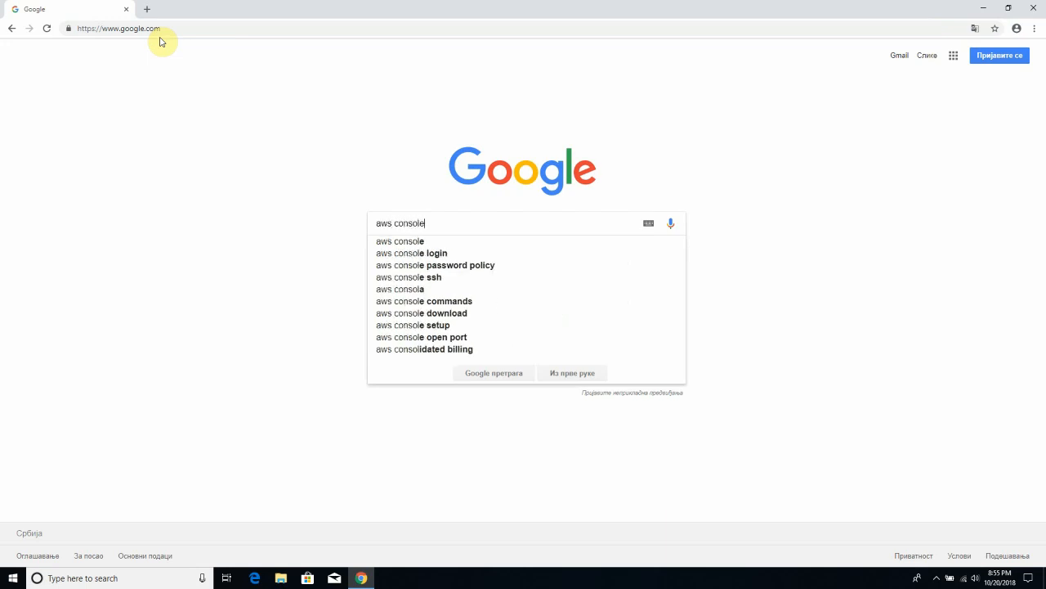
key(Return)
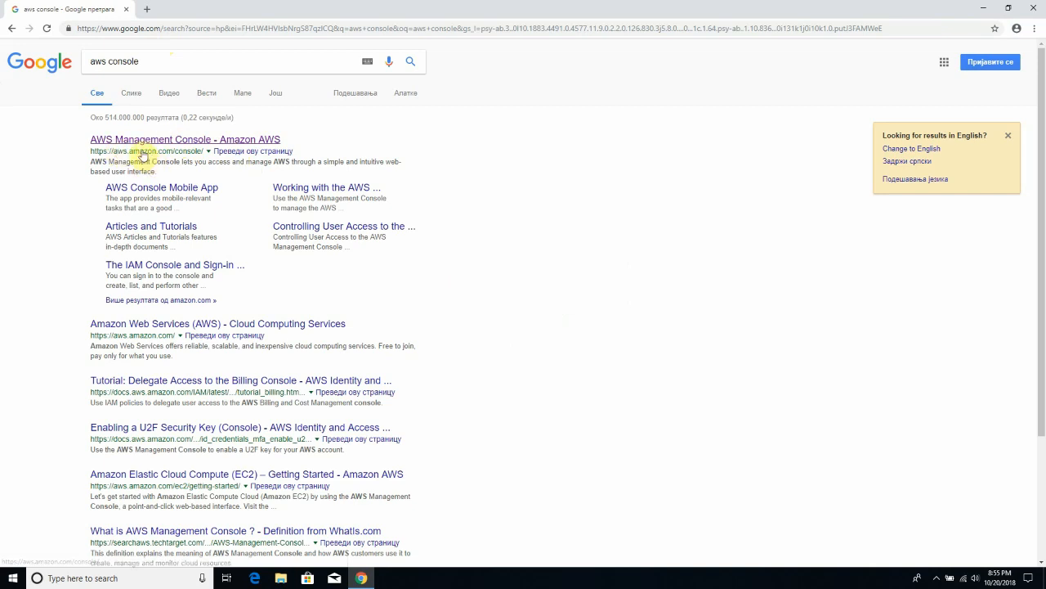
click(143, 141)
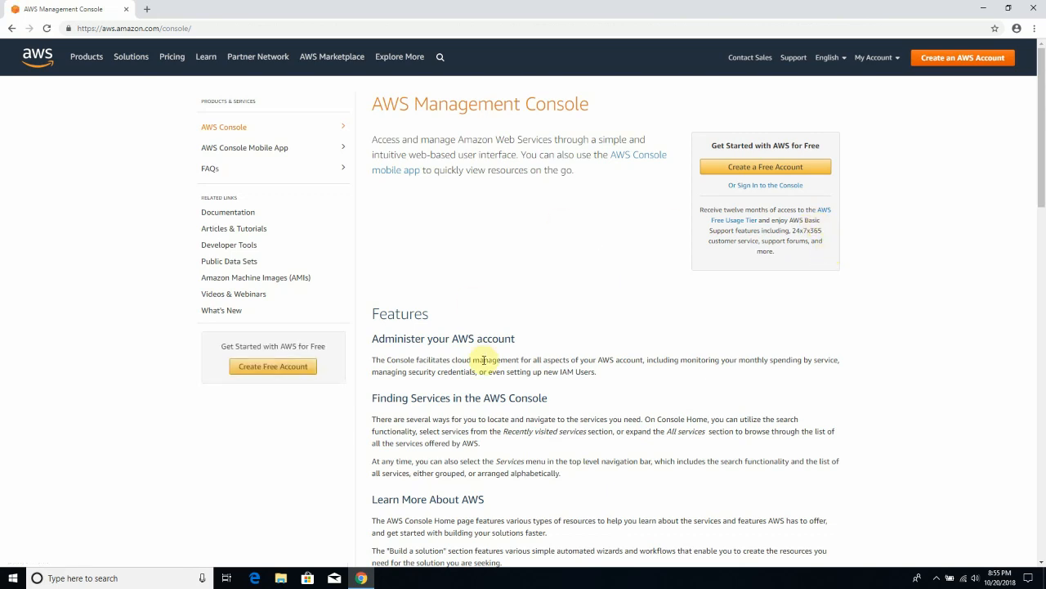
- Scroll through the aws.amazon.com/console page's overview and Features sections
scroll(484, 357, down, 1)
scroll(486, 355, up, 1)
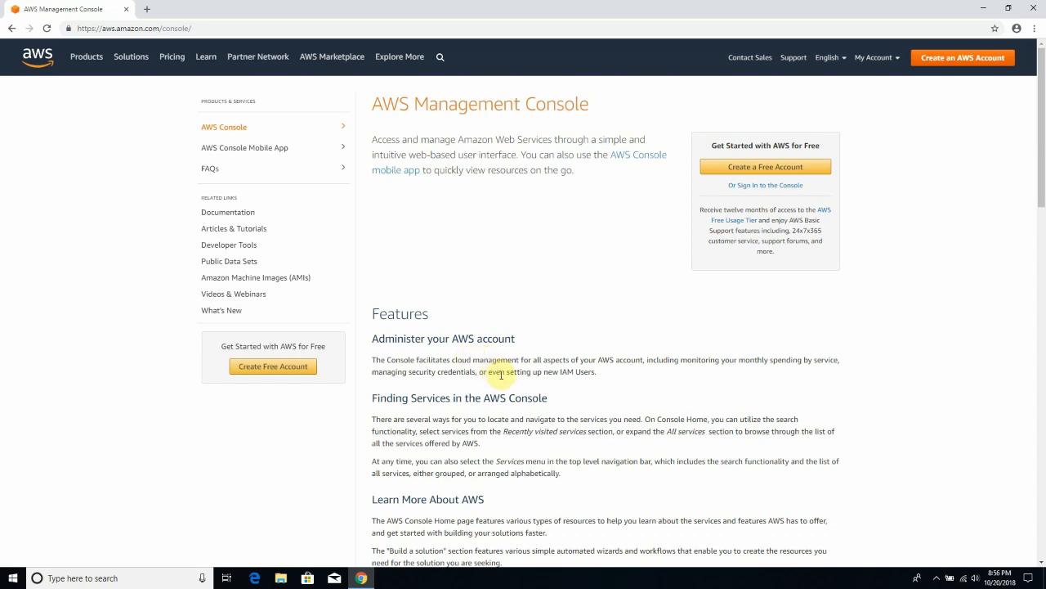
scroll(502, 374, down, 2)
scroll(495, 378, up, 2)
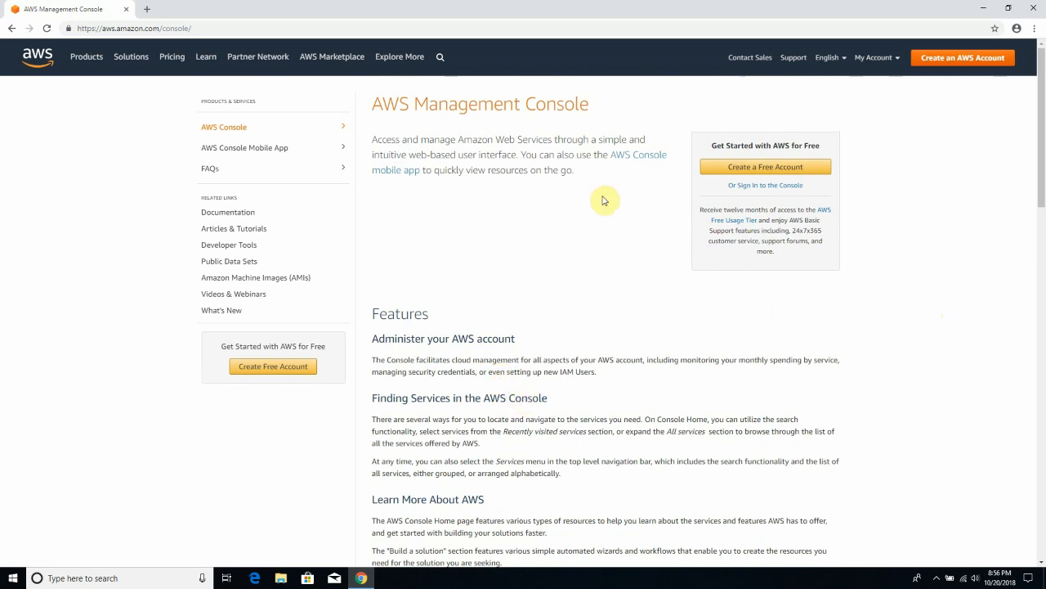
- Start a new AWS account and submit its e-mail, password, password confirmation and account name
click(933, 66)
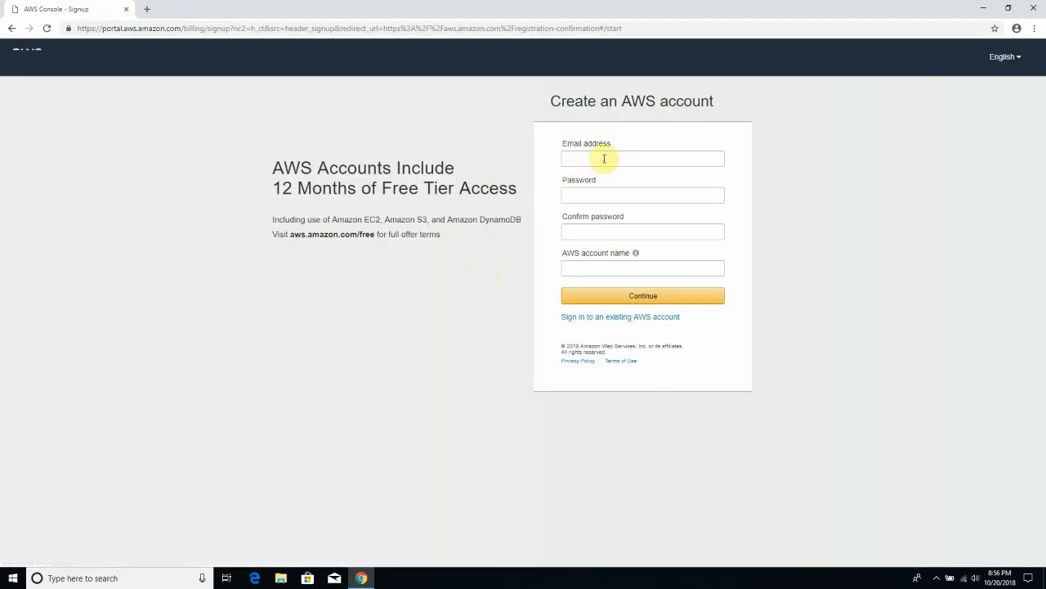
click(602, 158)
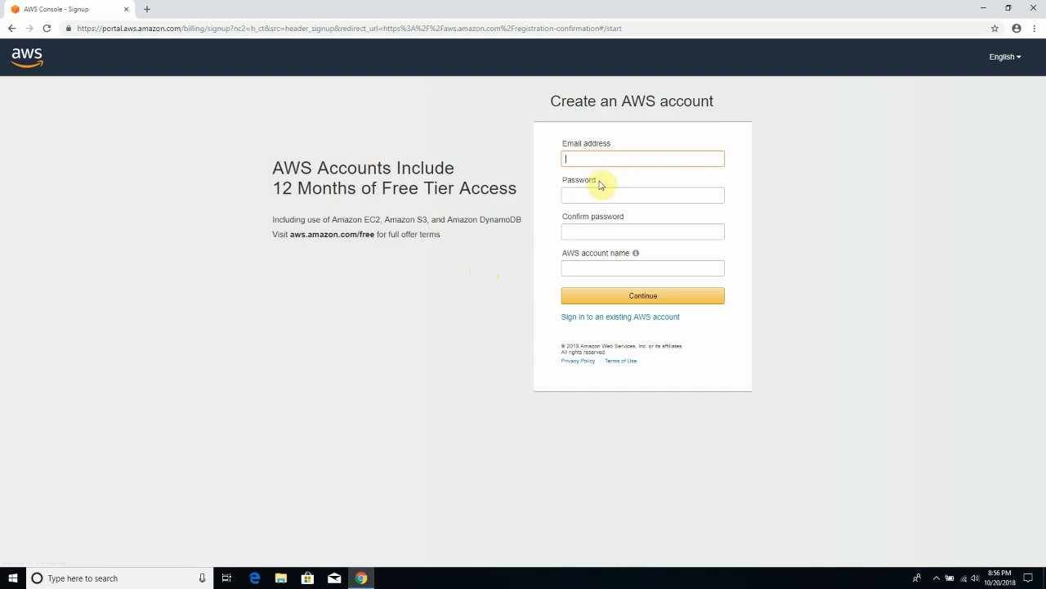
key(Tab)
text(pas)
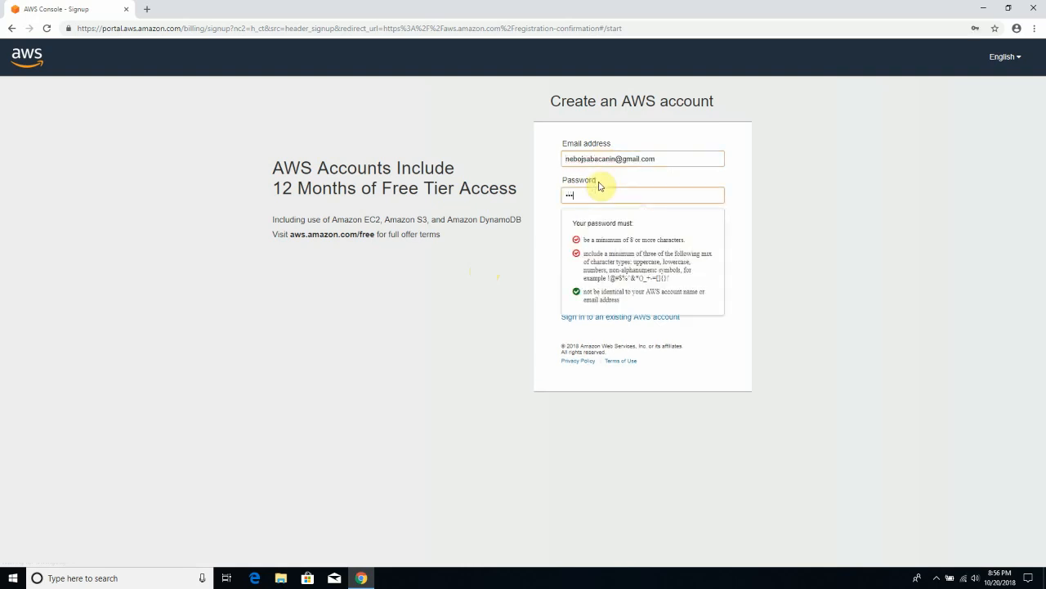
text(sword12)
key(Tab)
text(password1234)
key(Tab)
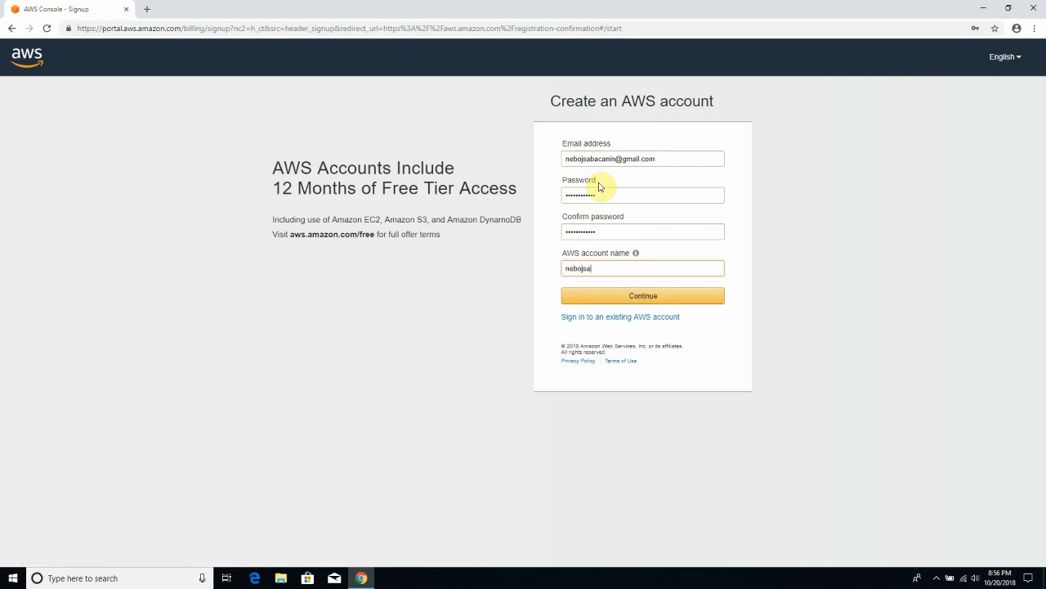
text(nebojsabacanin1)
click(628, 299)
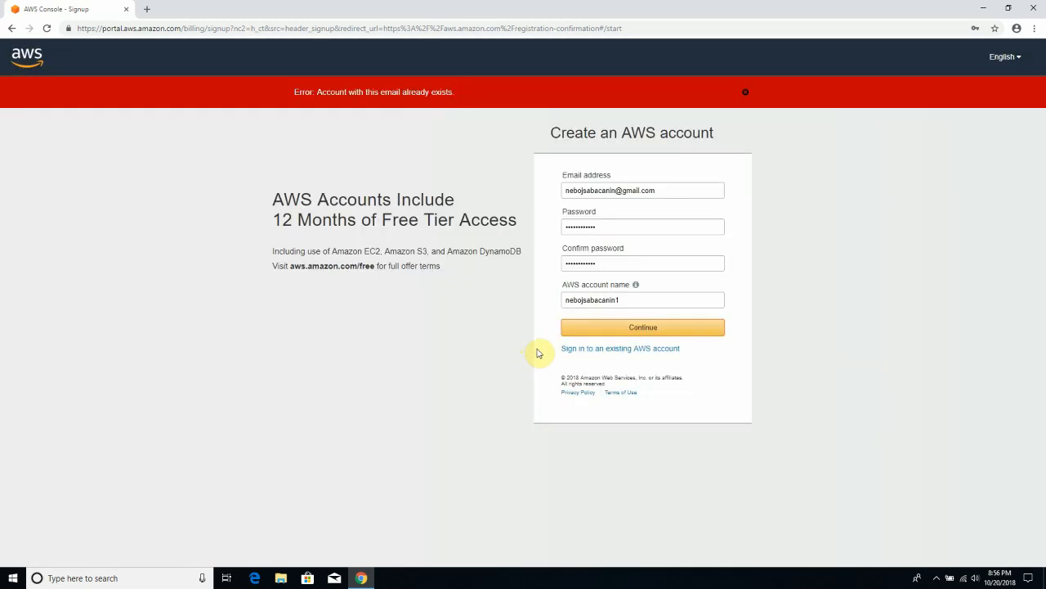
- Change the rejected e-mail address to an unused one and resubmit the sign-up details
double_click(616, 190)
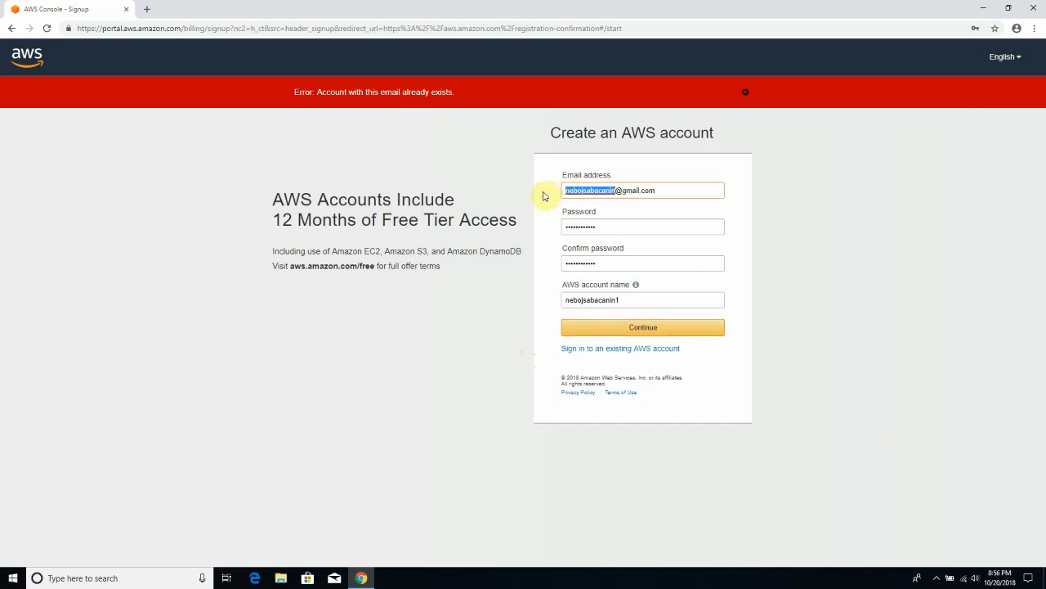
click(656, 326)
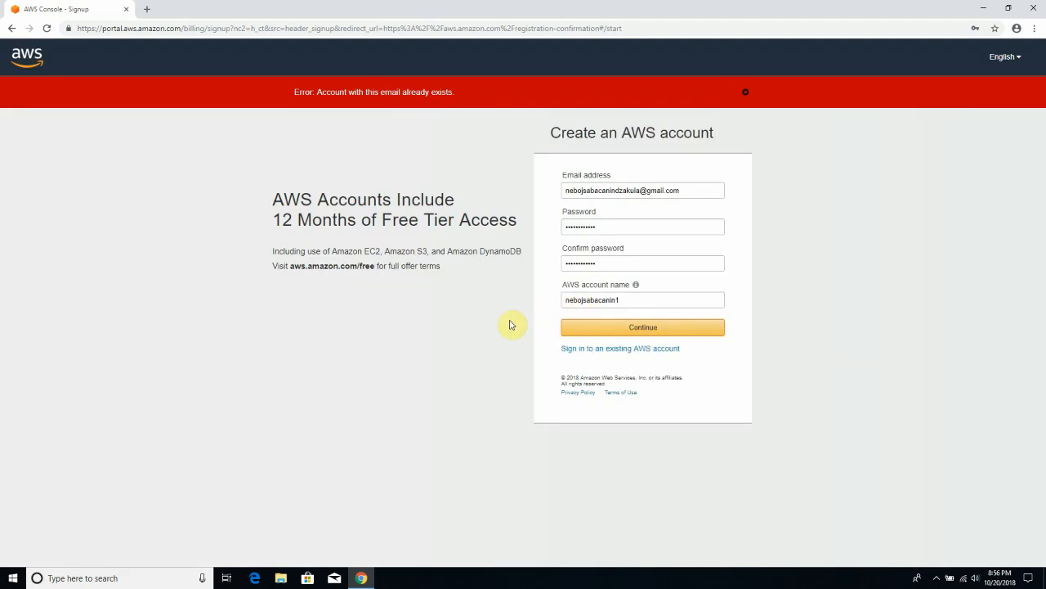
click(641, 191)
text(1)
click(646, 325)
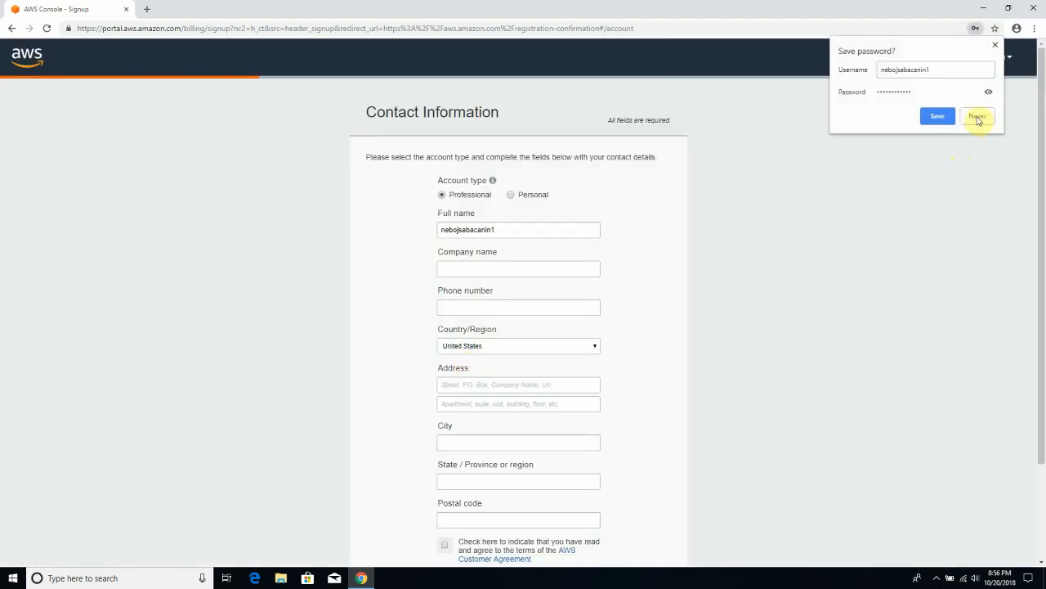
- Decline saving the password and choose the Personal account type
click(976, 117)
scroll(719, 252, down, 2)
scroll(491, 241, up, 2)
scroll(436, 289, down, 1)
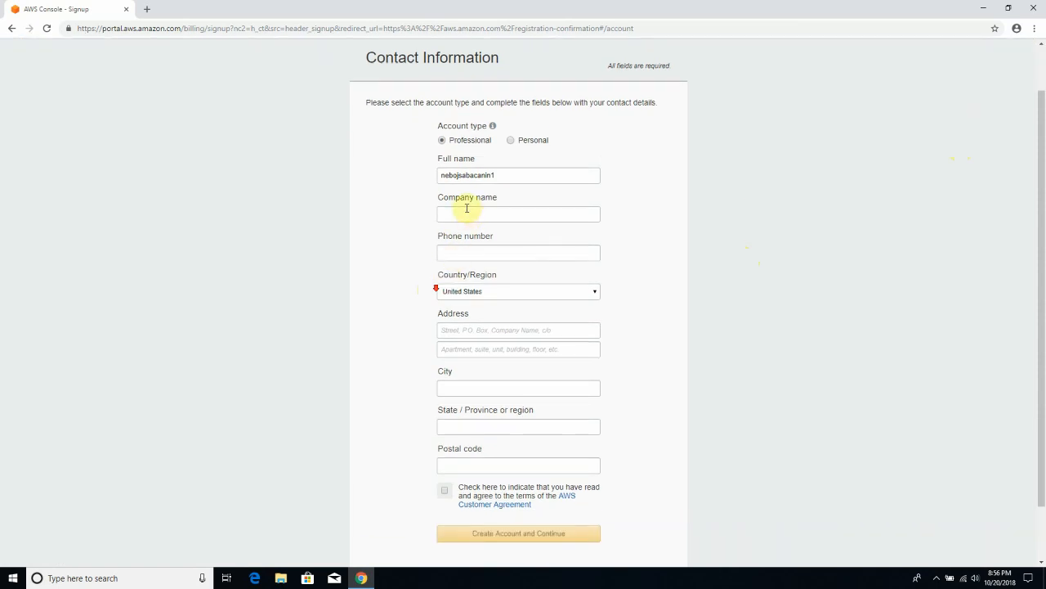
scroll(444, 224, up, 1)
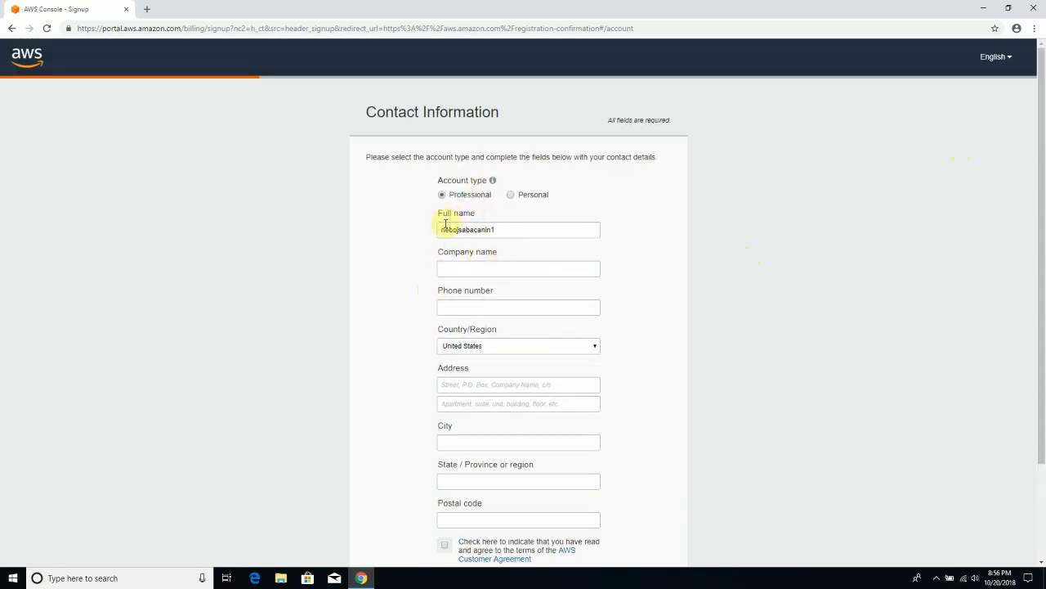
click(511, 196)
scroll(556, 253, down, 1)
- Fill in the phone number, country Serbia, street address, city and postal code
click(502, 187)
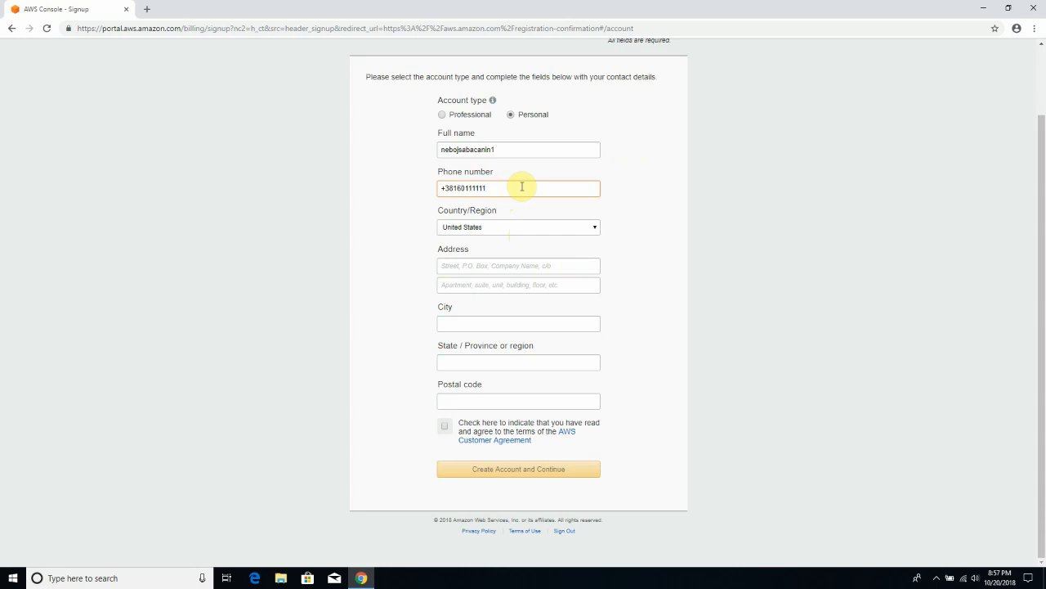
click(495, 228)
key(s)
key(s)
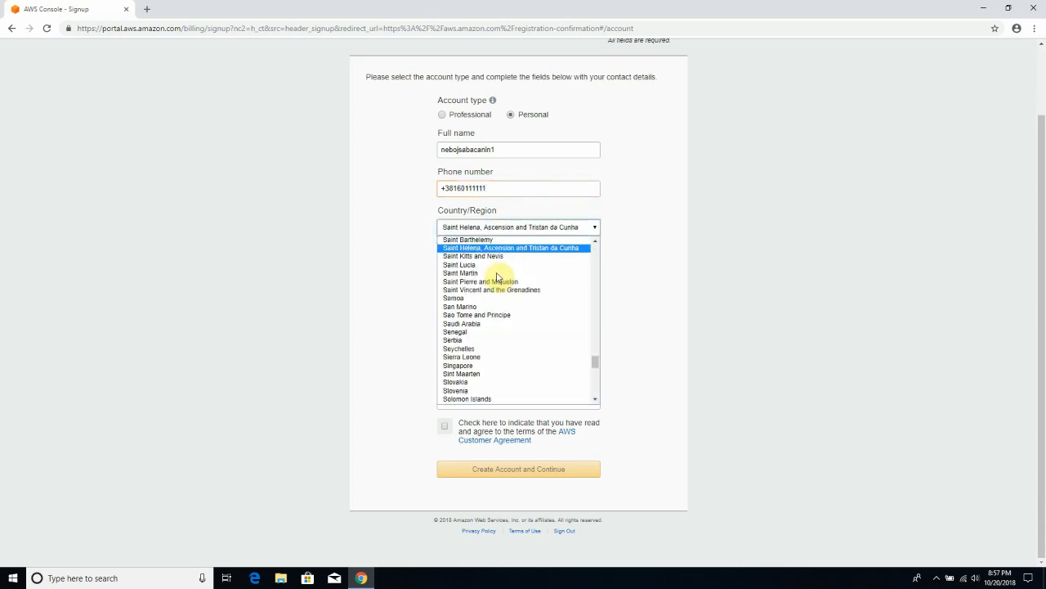
click(470, 341)
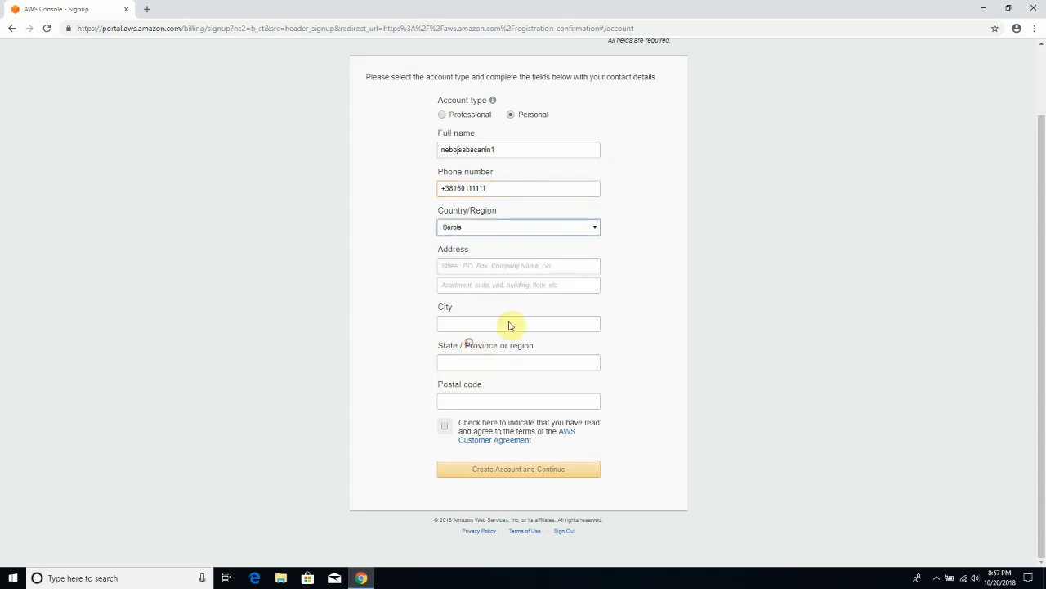
click(480, 264)
key(Tab)
key(Tab)
text(Belgrade)
key(Tab)
key(Tab)
text(1)
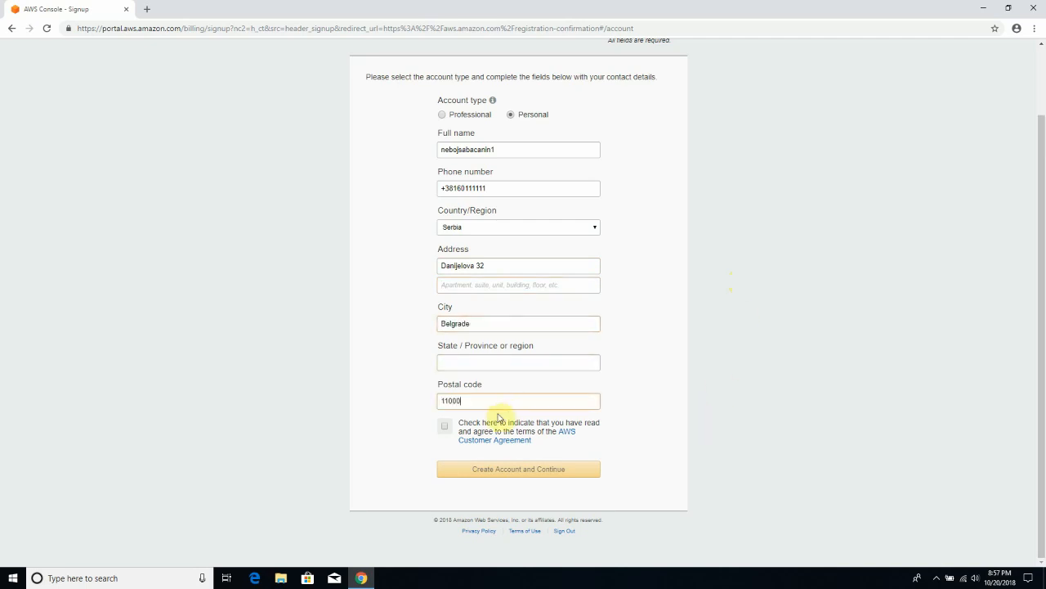
- Accept the AWS Customer Agreement and create the account to continue to payment
click(447, 428)
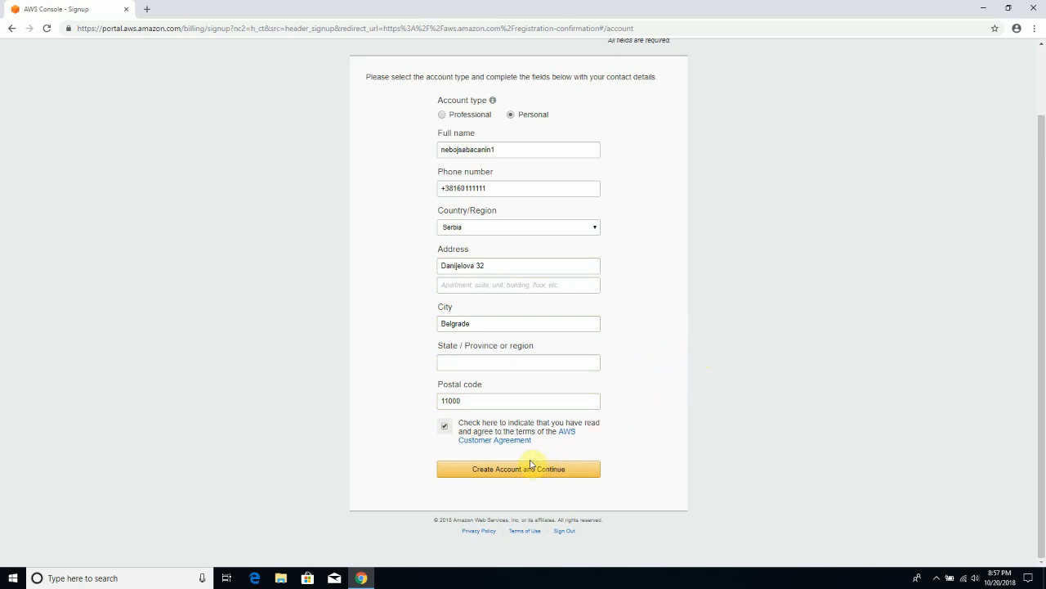
scroll(607, 397, up, 2)
scroll(608, 396, down, 2)
click(508, 474)
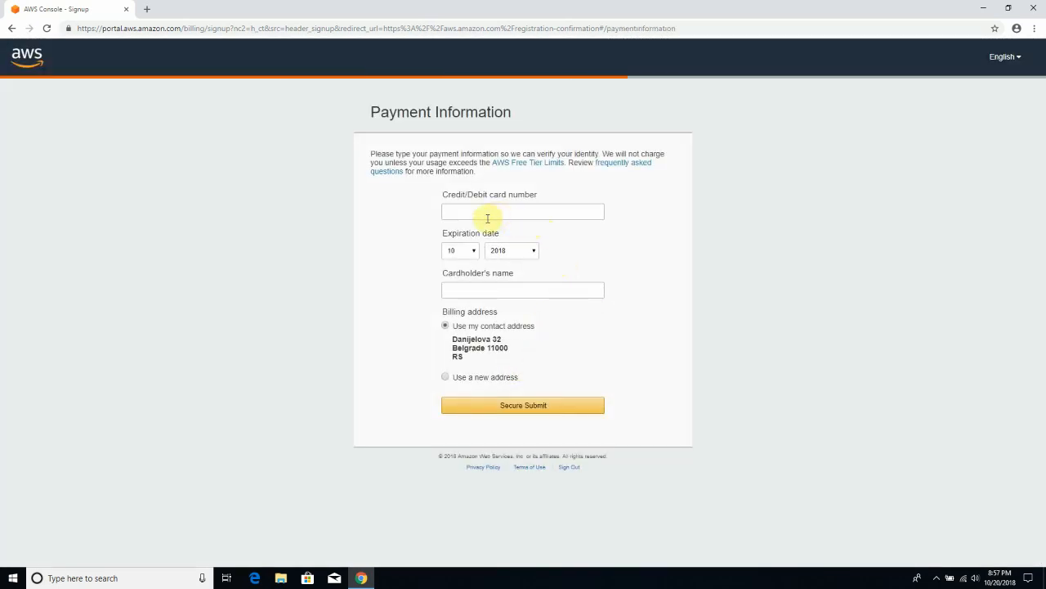
click(499, 215)
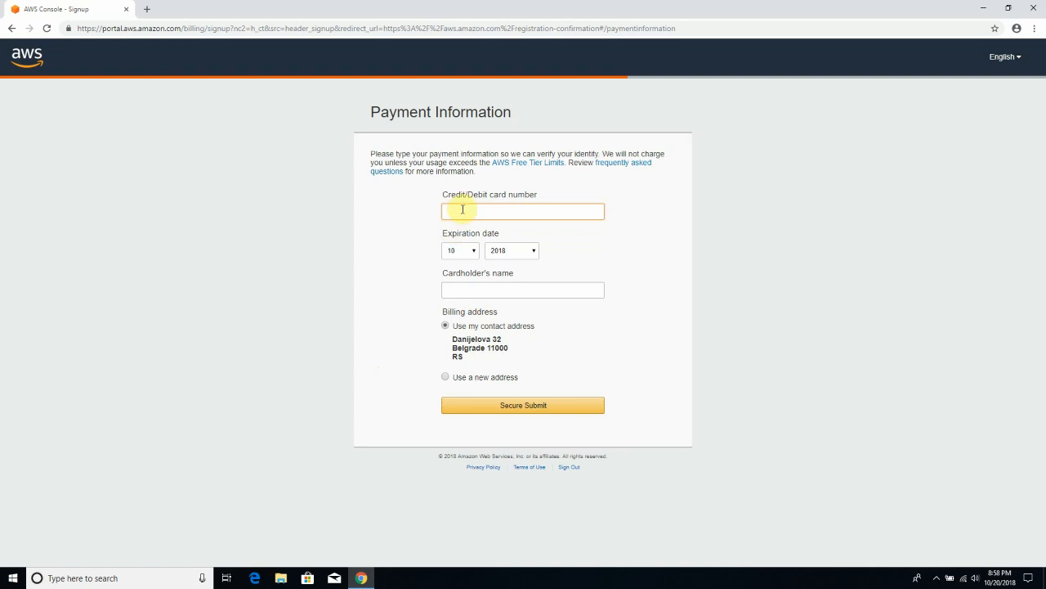
click(485, 294)
click(470, 210)
click(482, 291)
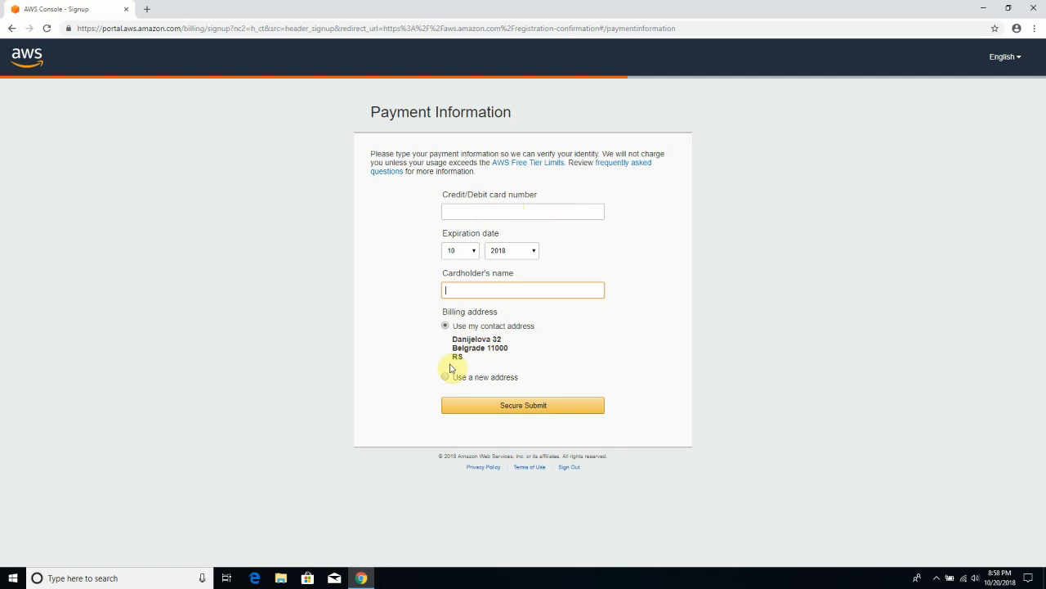
click(455, 214)
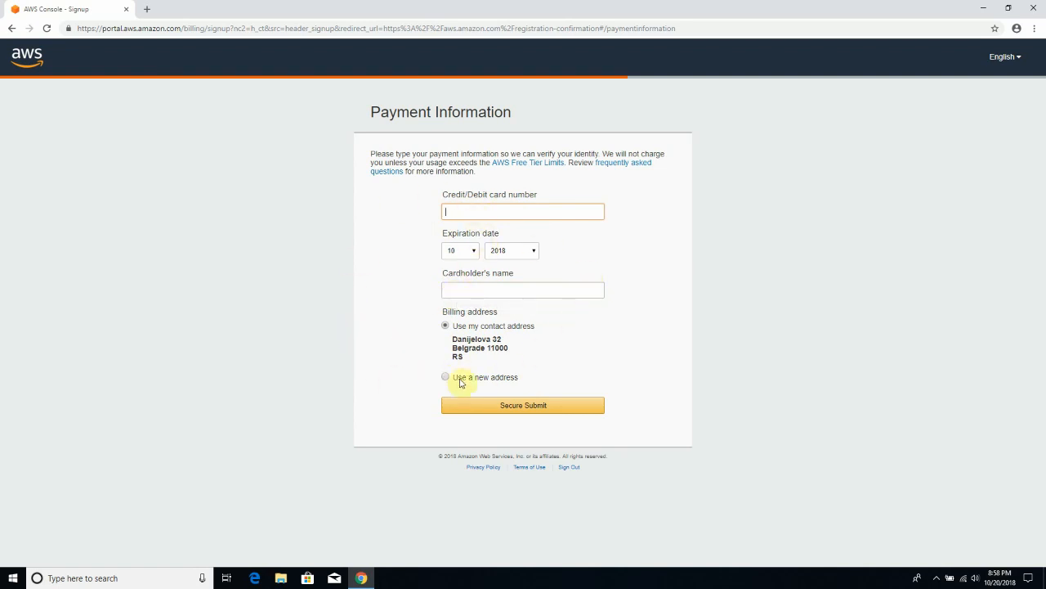
click(336, 32)
- Load aws.amazon.com, try resuming the unfinished account sign-up, then go back
text(aws)
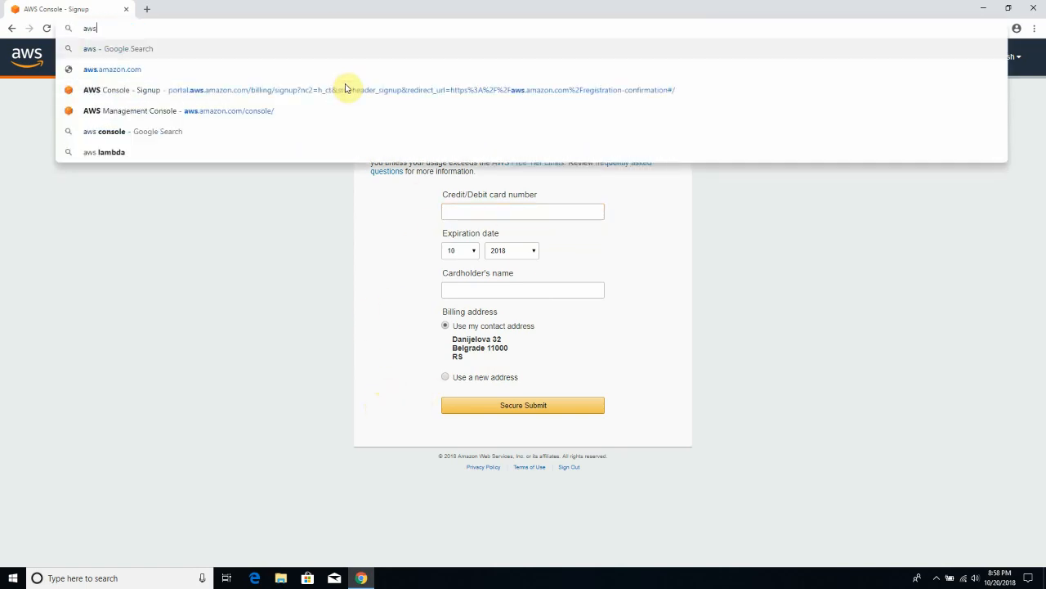
key(BackSpace)
text(s)
key(Down)
key(Return)
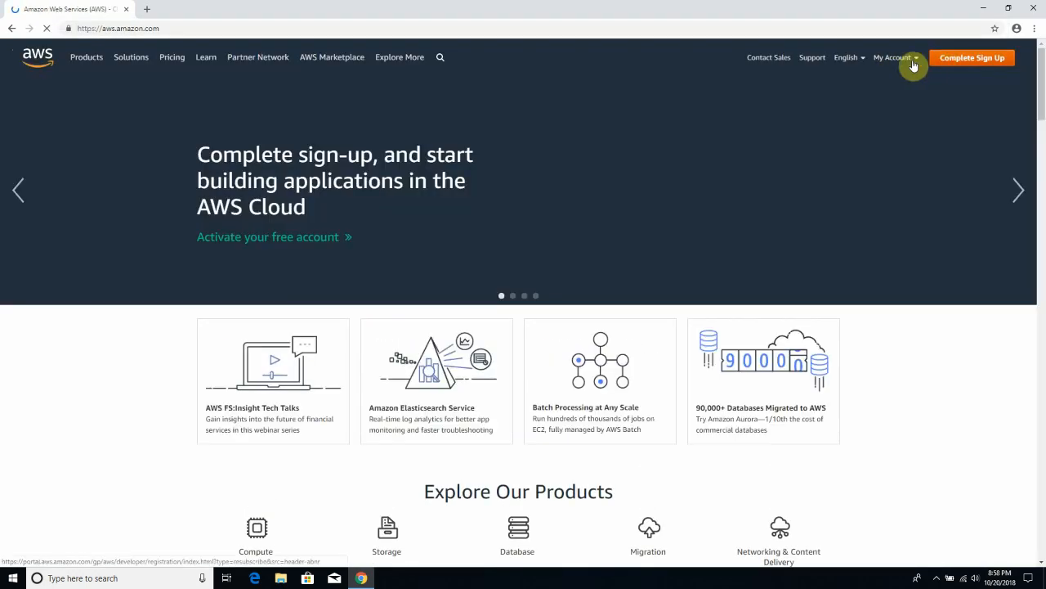
click(911, 58)
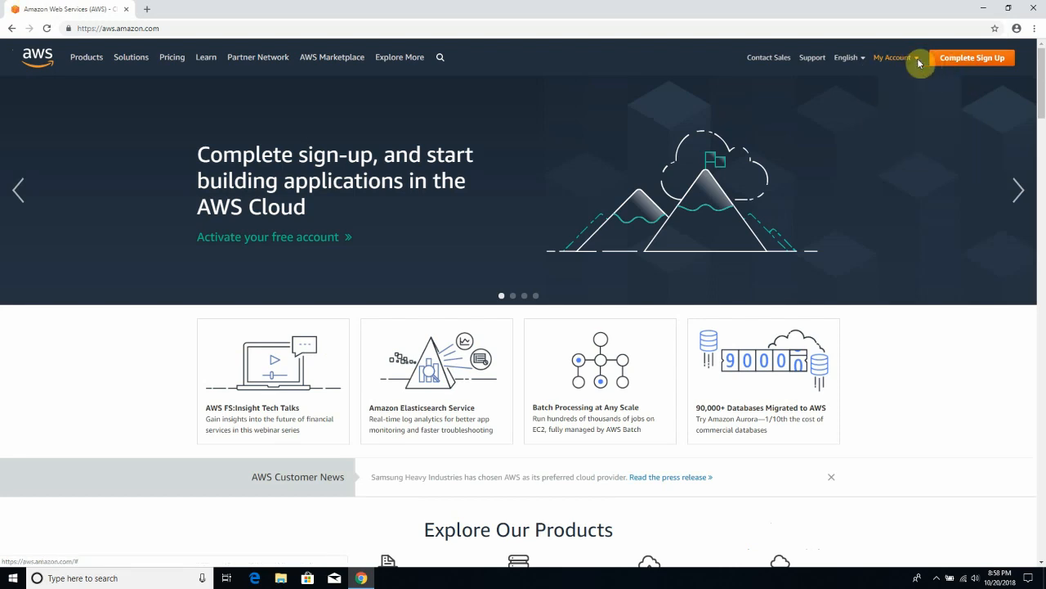
click(967, 62)
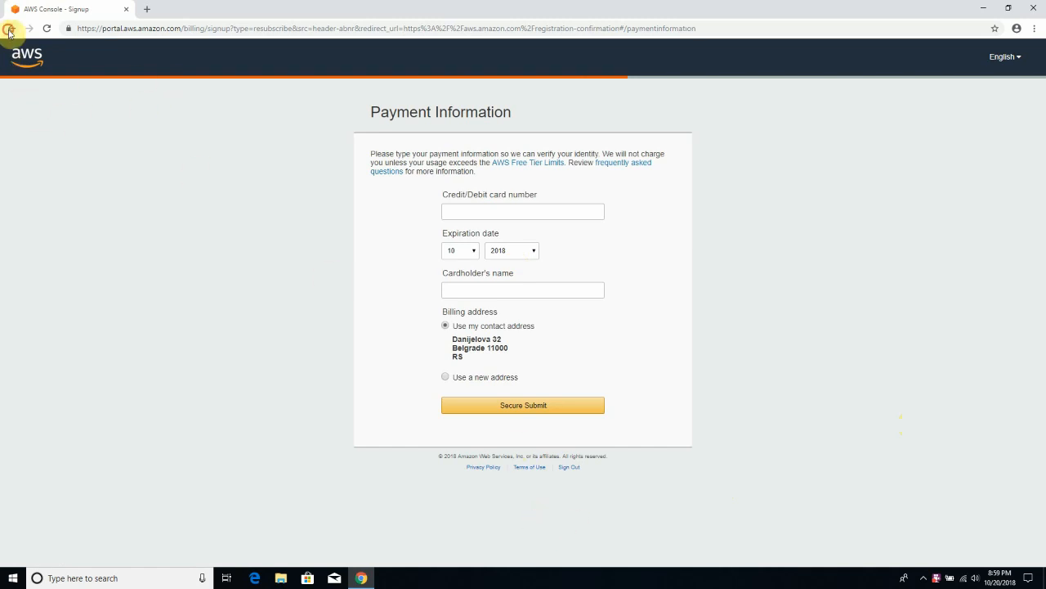
click(9, 29)
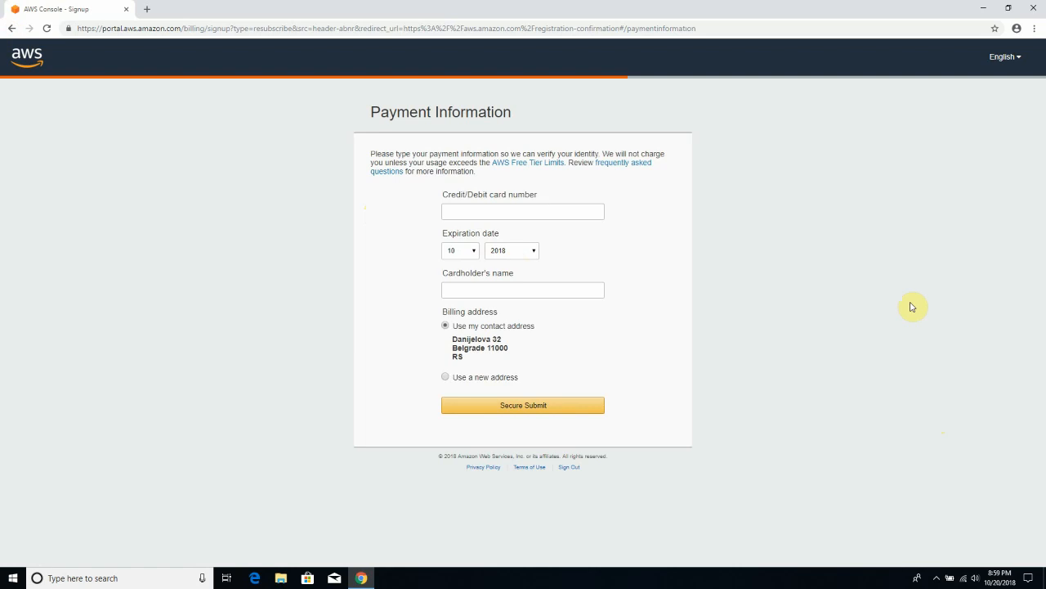
- Reload the AWS home page and choose My Account > AWS Management Console
click(533, 29)
key(BackSpace)
text(aws)
key(Return)
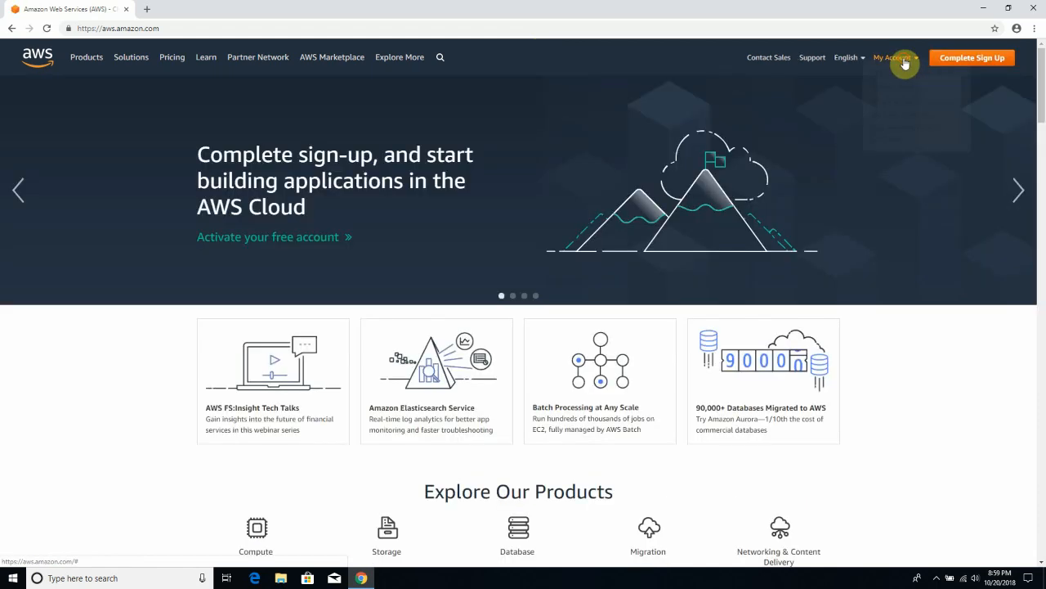
mouse_move(903, 62)
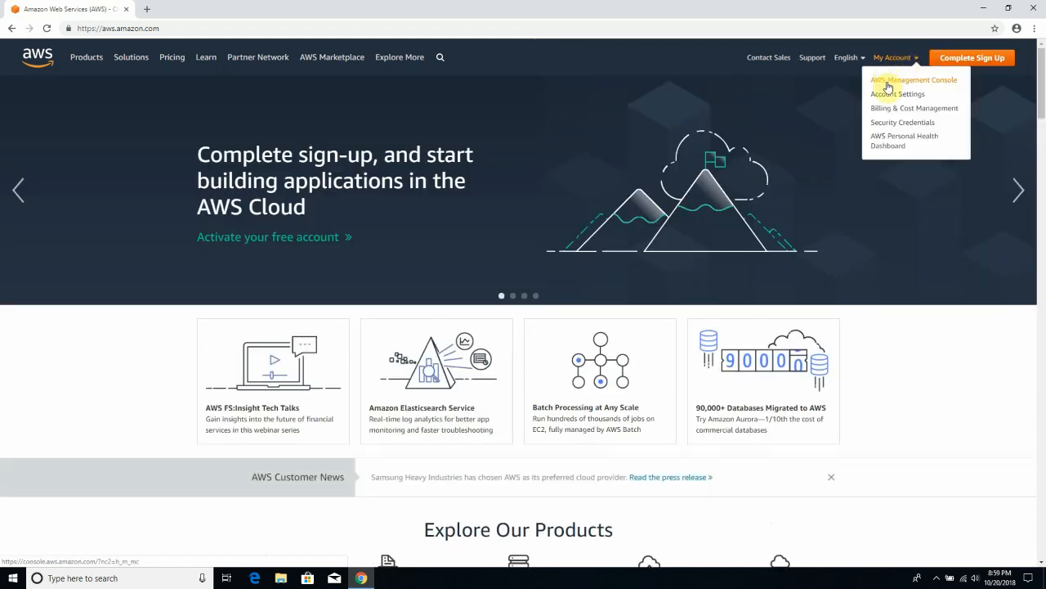
click(889, 82)
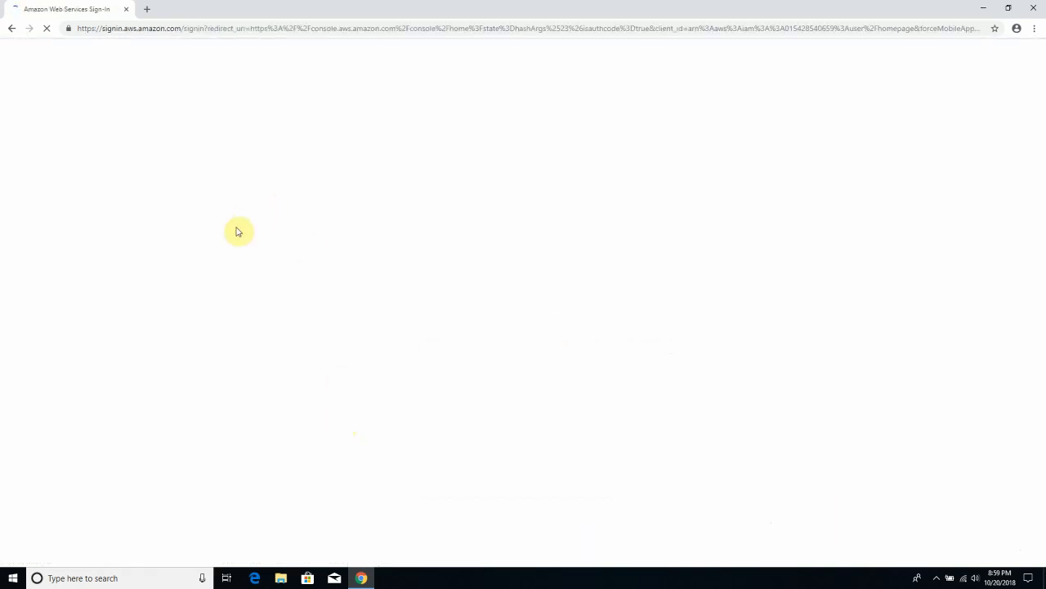
- Sign in as root user with the account e-mail and password, declining browser password saving
click(302, 188)
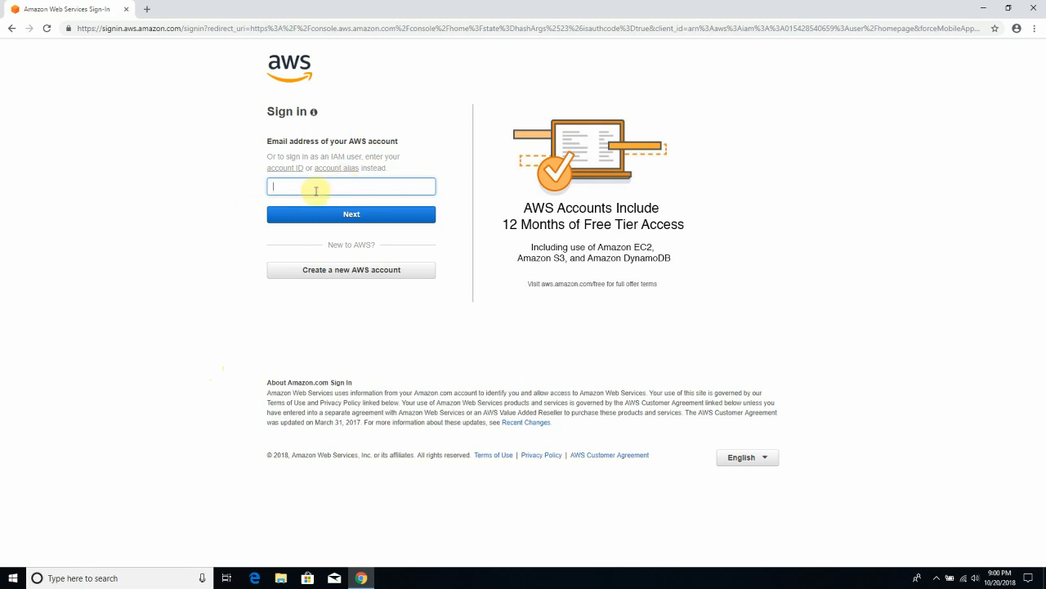
text(@singidunum.ac.rs)
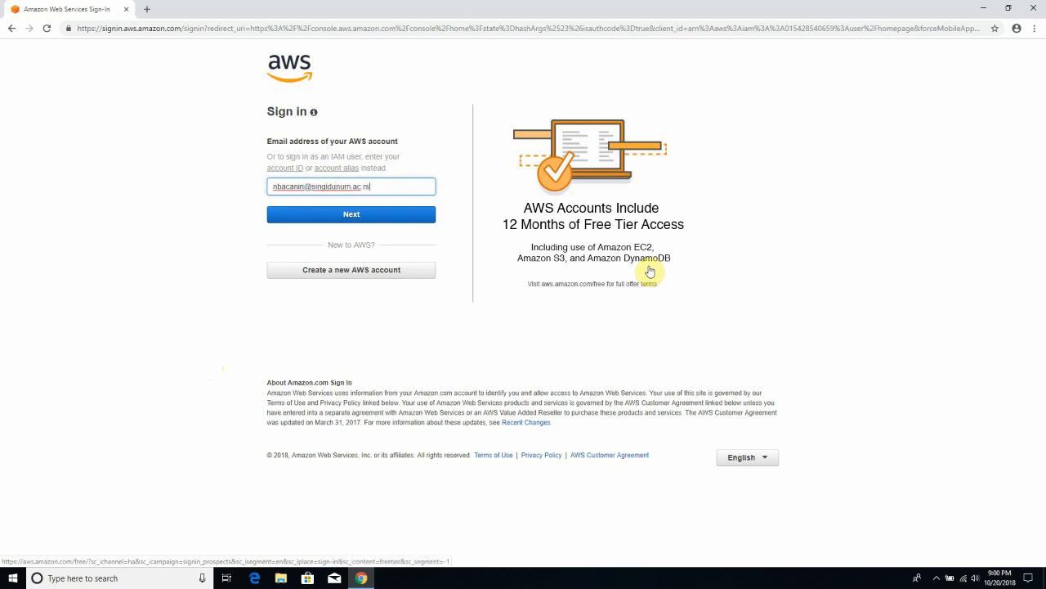
click(362, 214)
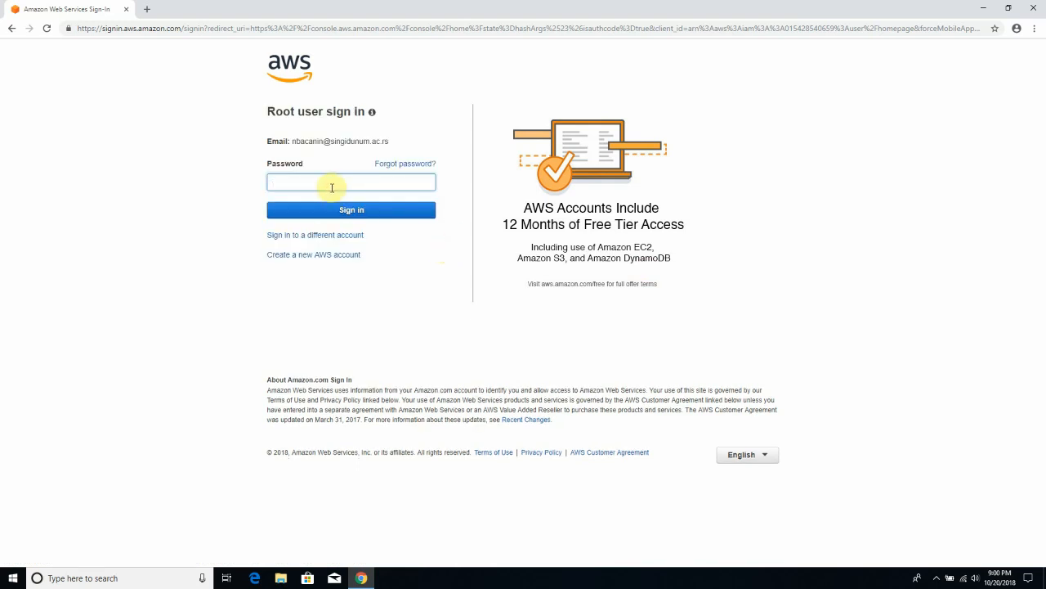
text(••••••••••••)
key(Return)
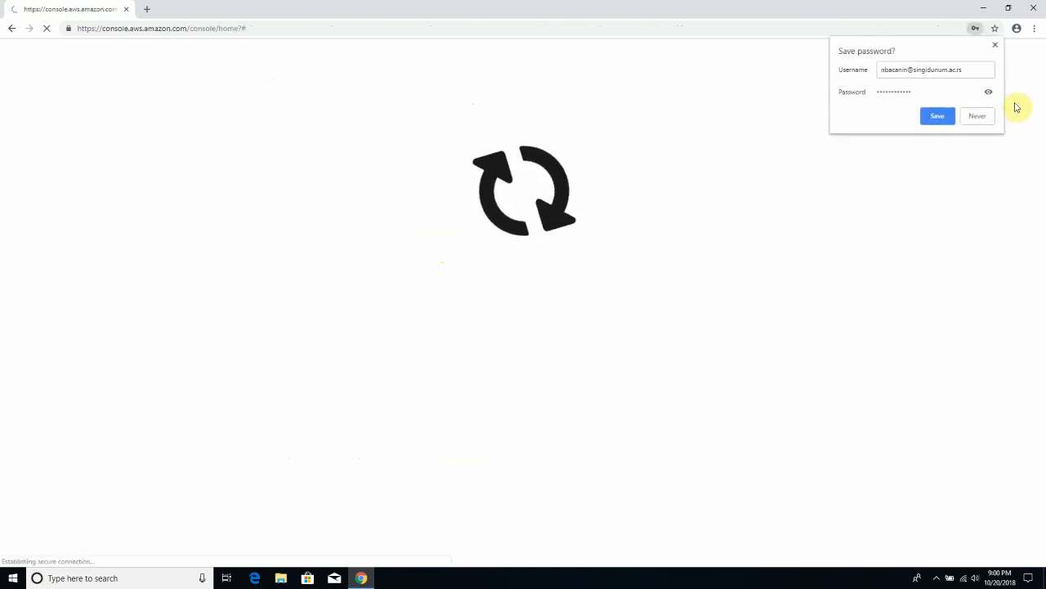
click(982, 116)
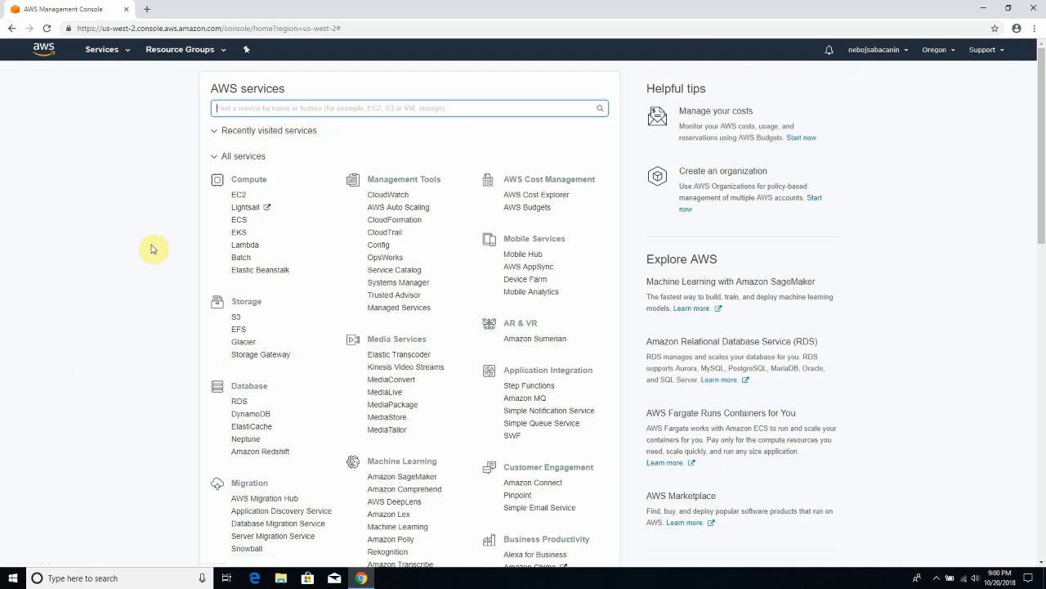
- Open the Services menu and browse categories such as Compute, Storage, Database and Migration
click(128, 51)
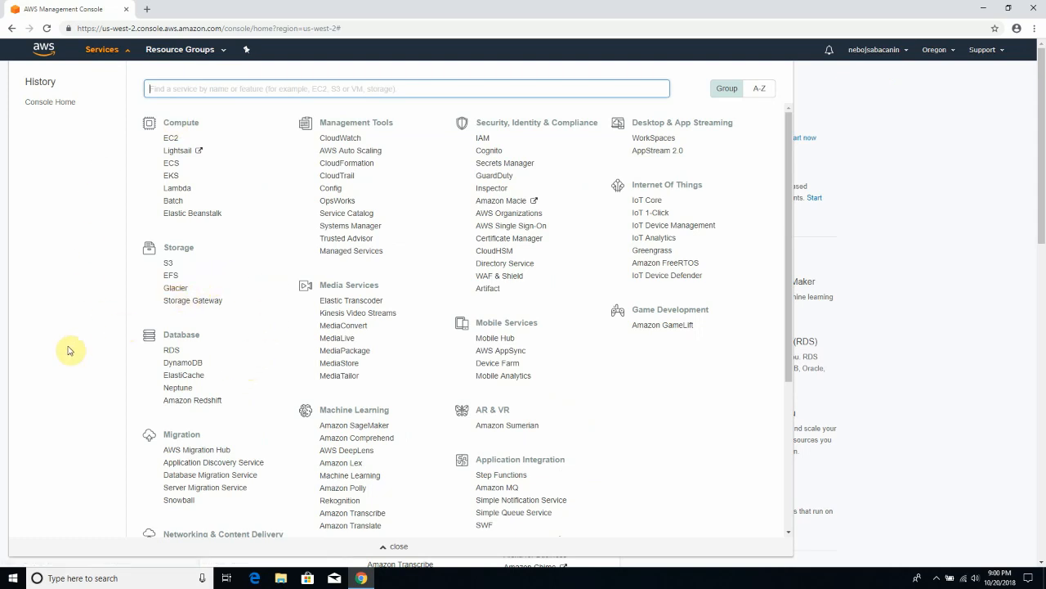
scroll(286, 431, down, 3)
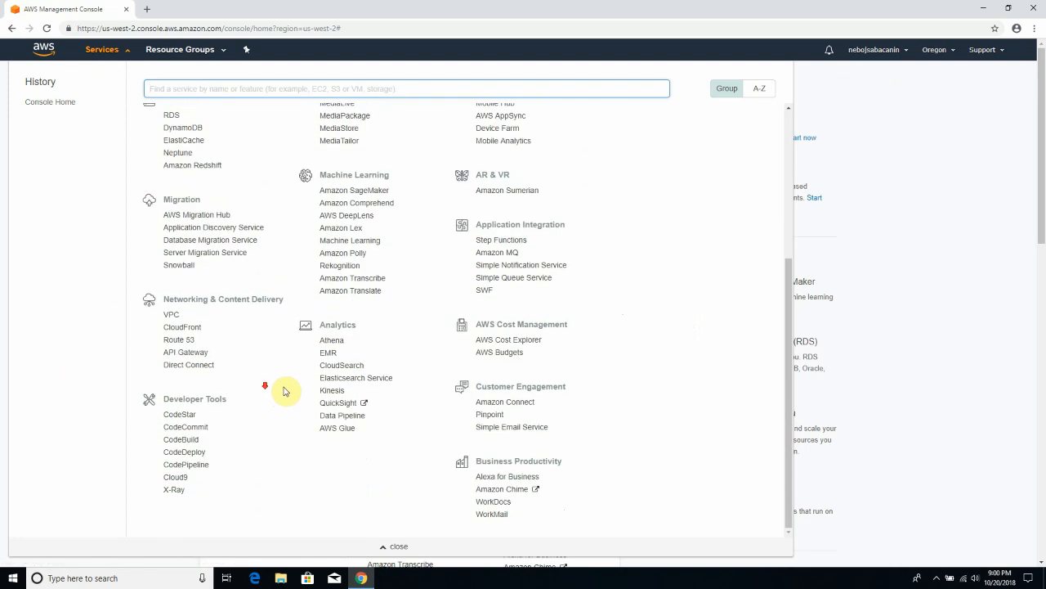
scroll(283, 387, up, 2)
scroll(291, 385, up, 1)
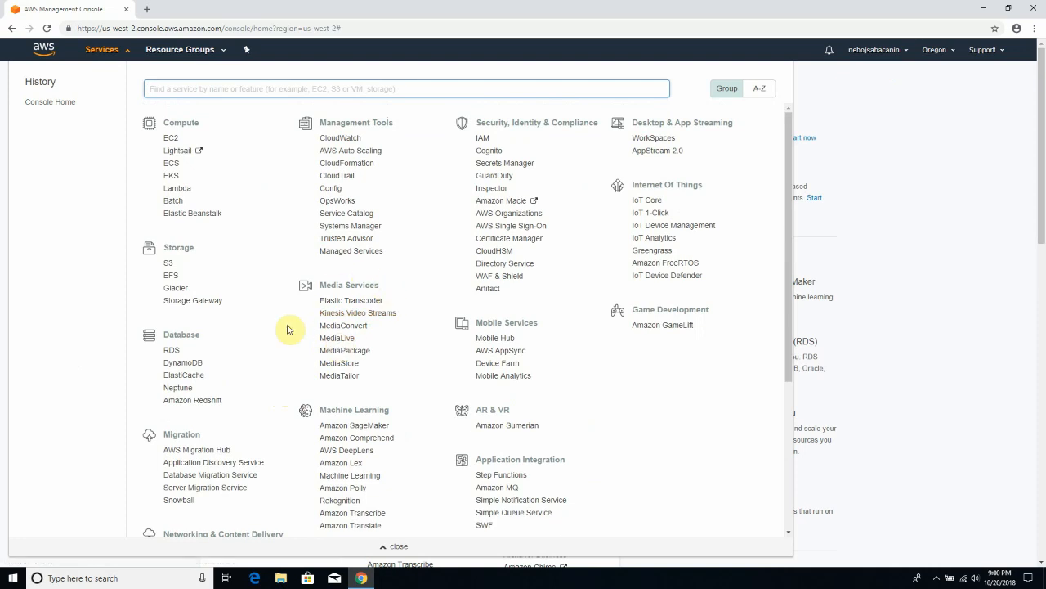
scroll(393, 245, down, 2)
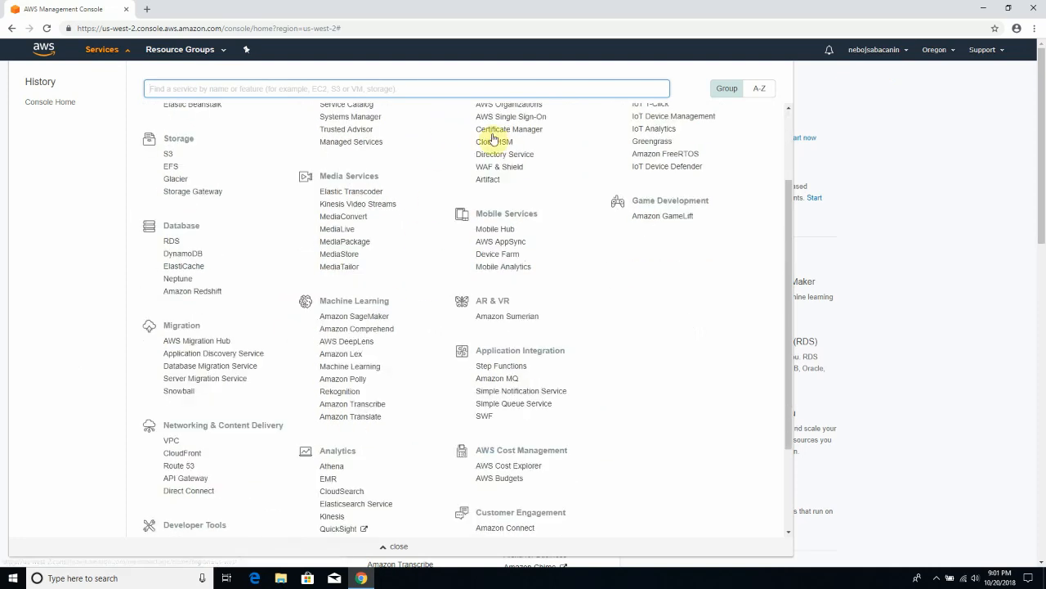
scroll(500, 127, up, 1)
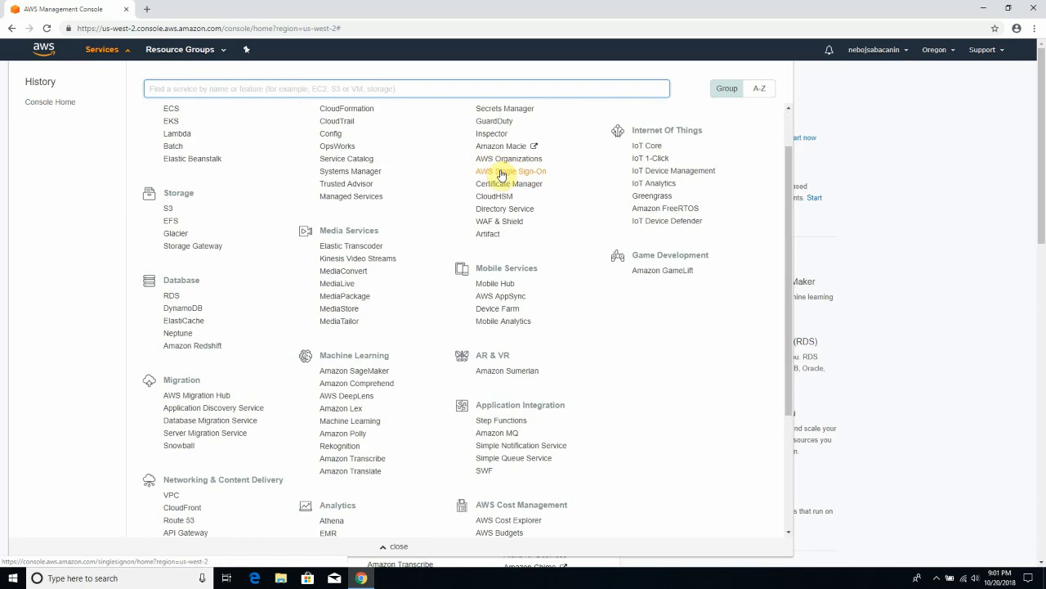
scroll(524, 186, up, 2)
scroll(309, 348, down, 4)
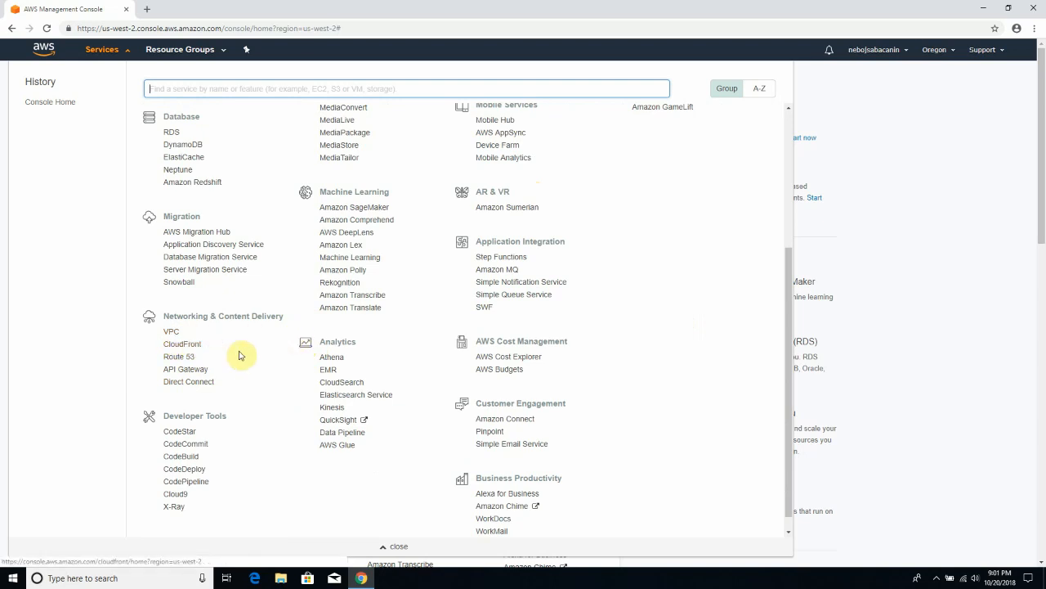
scroll(417, 373, down, 1)
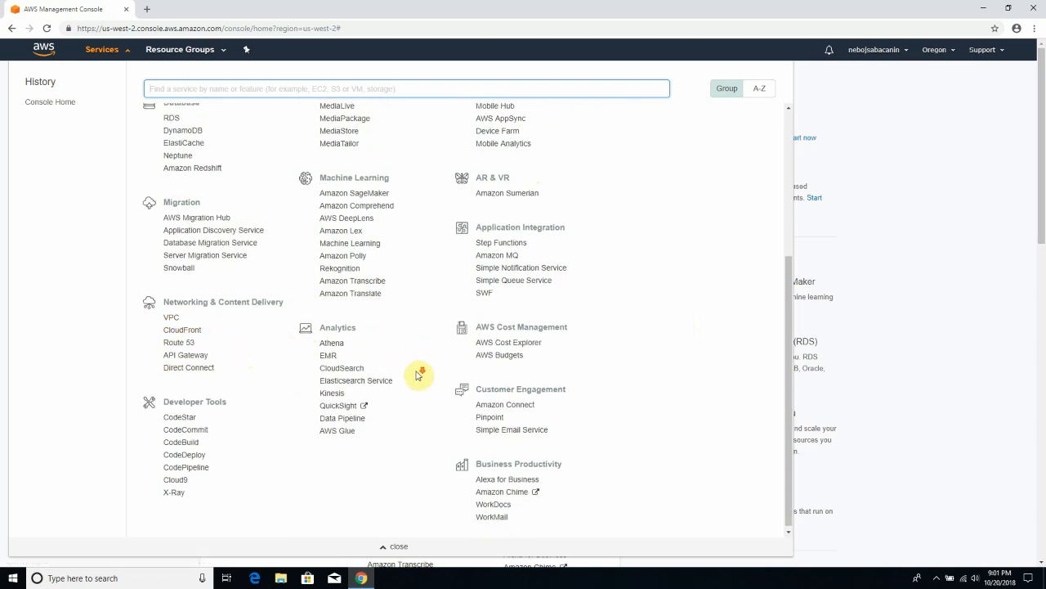
scroll(332, 397, up, 1)
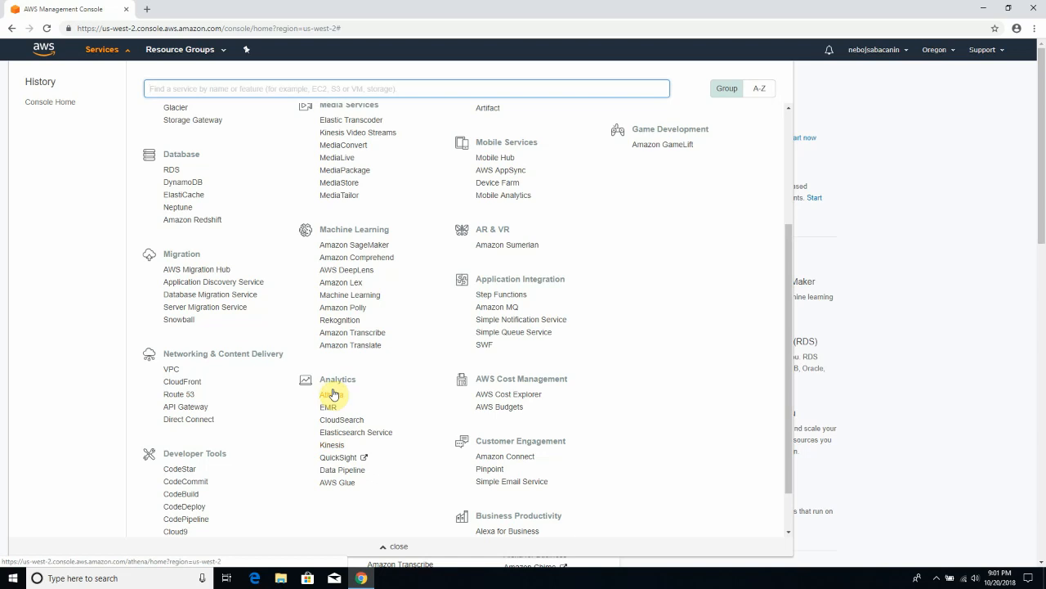
scroll(334, 395, up, 1)
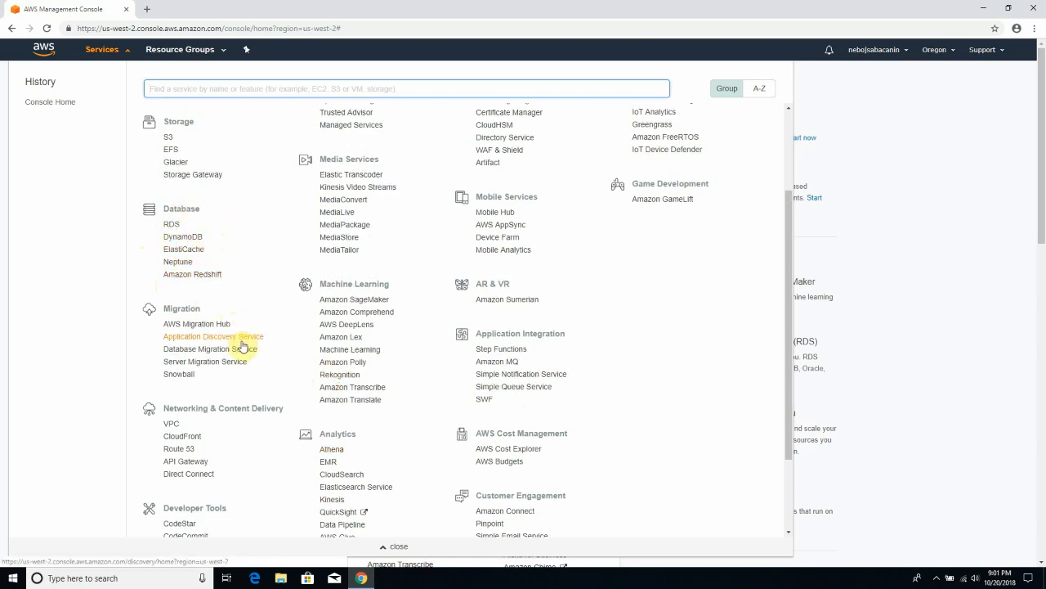
scroll(278, 347, up, 2)
scroll(336, 344, up, 1)
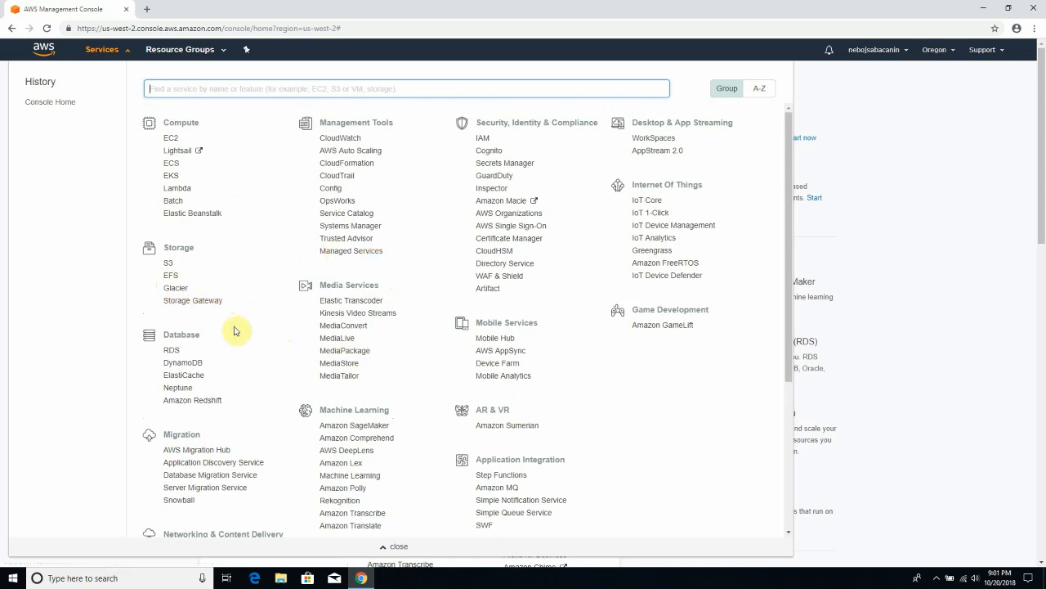
scroll(474, 294, down, 1)
scroll(474, 294, up, 1)
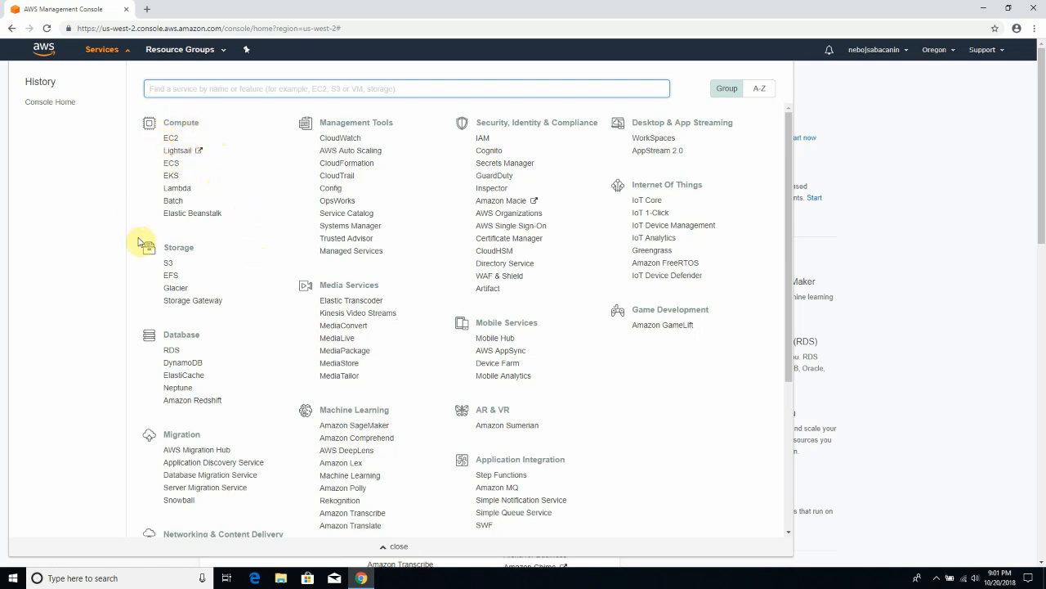
- Open EC2 under Compute and review the Oregon dashboard: 0 instances, 9 volumes, 7 key pairs
click(170, 139)
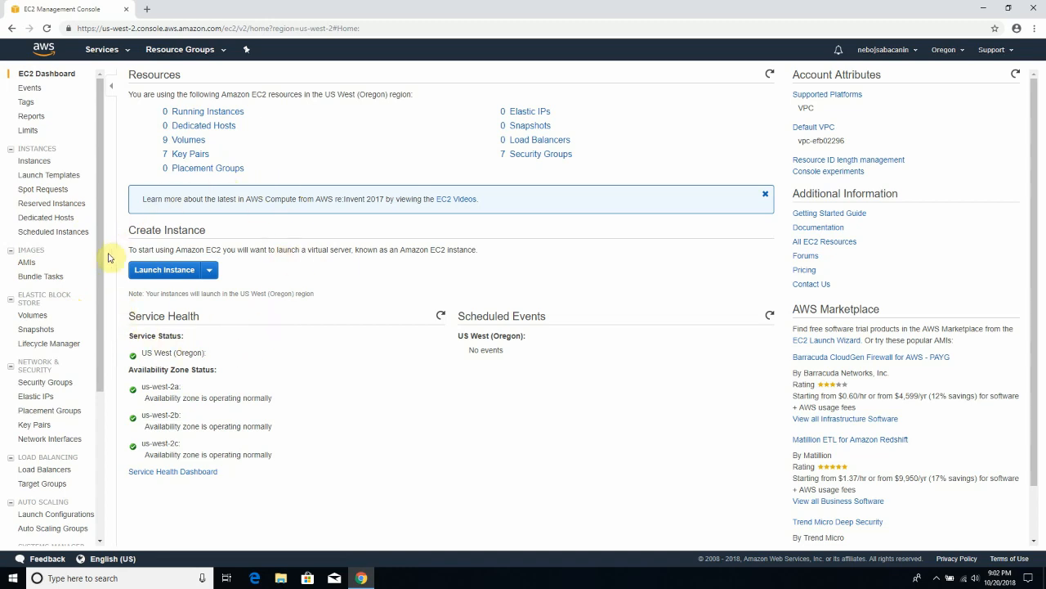
scroll(315, 316, down, 1)
scroll(317, 318, up, 1)
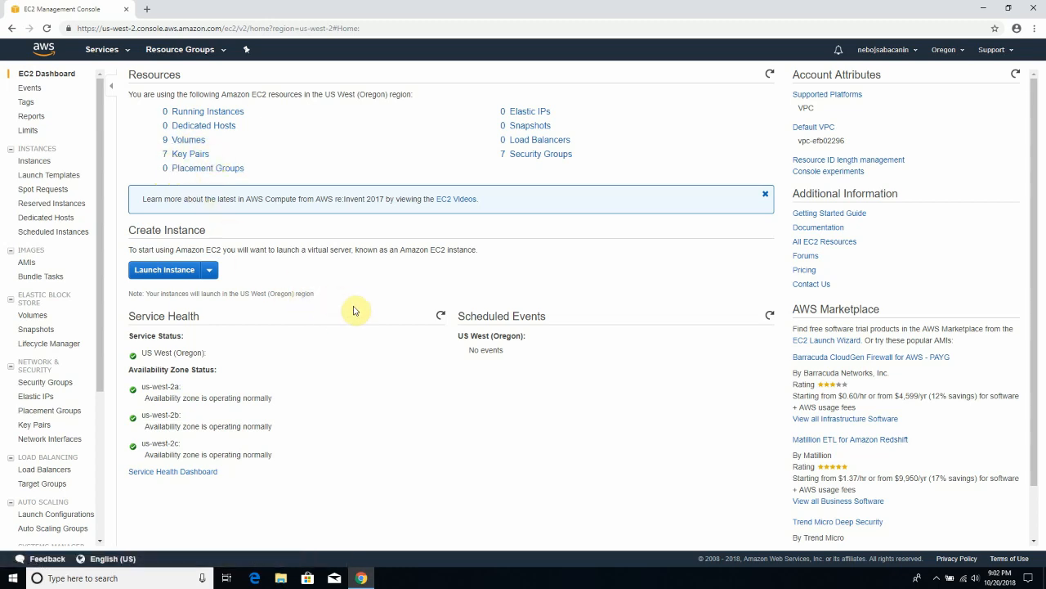
scroll(356, 308, down, 1)
scroll(355, 309, up, 1)
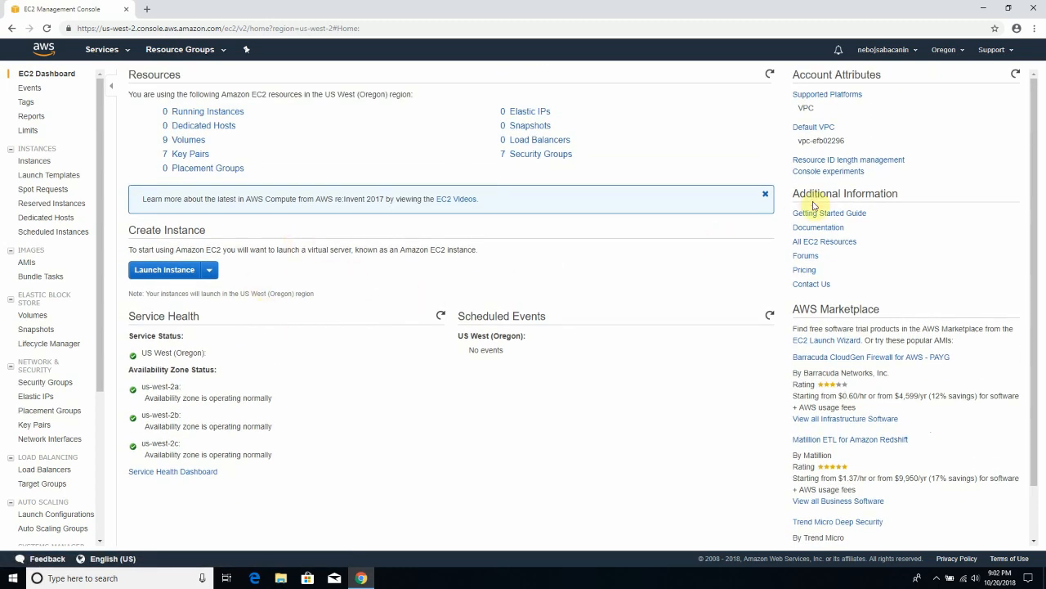
click(964, 52)
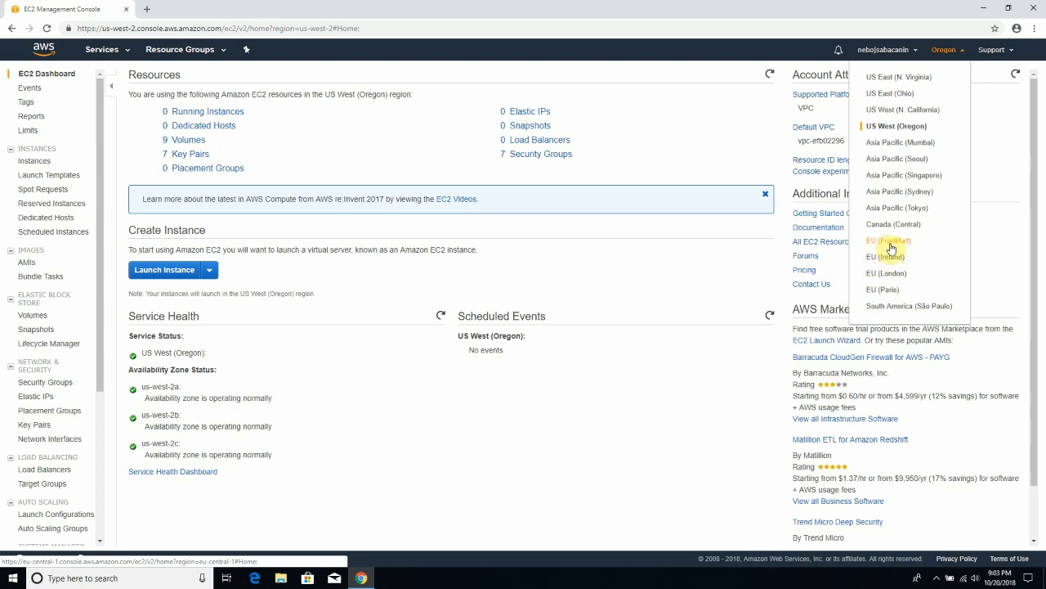
click(915, 55)
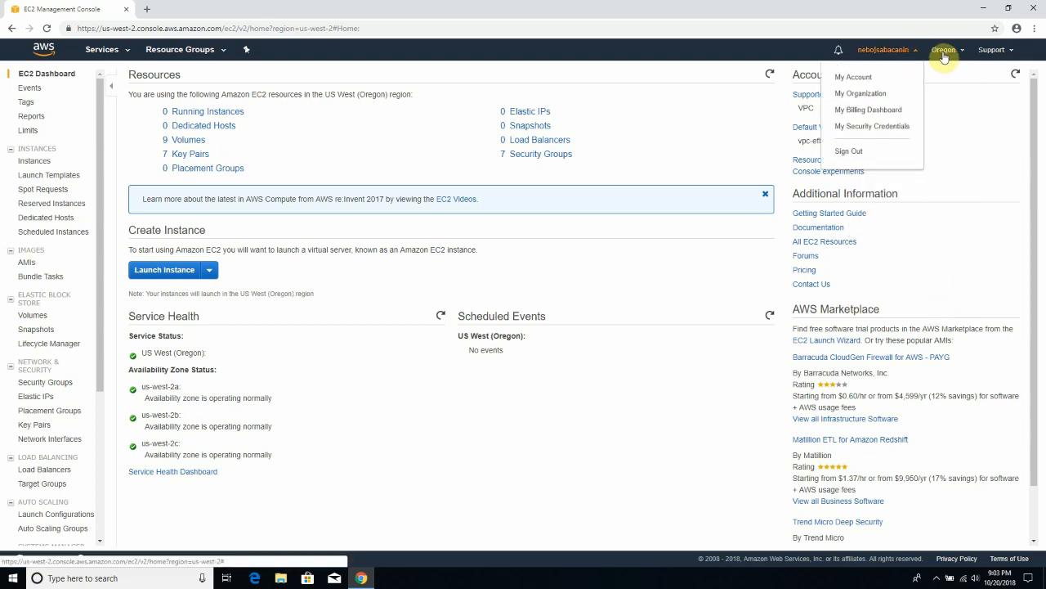
click(942, 53)
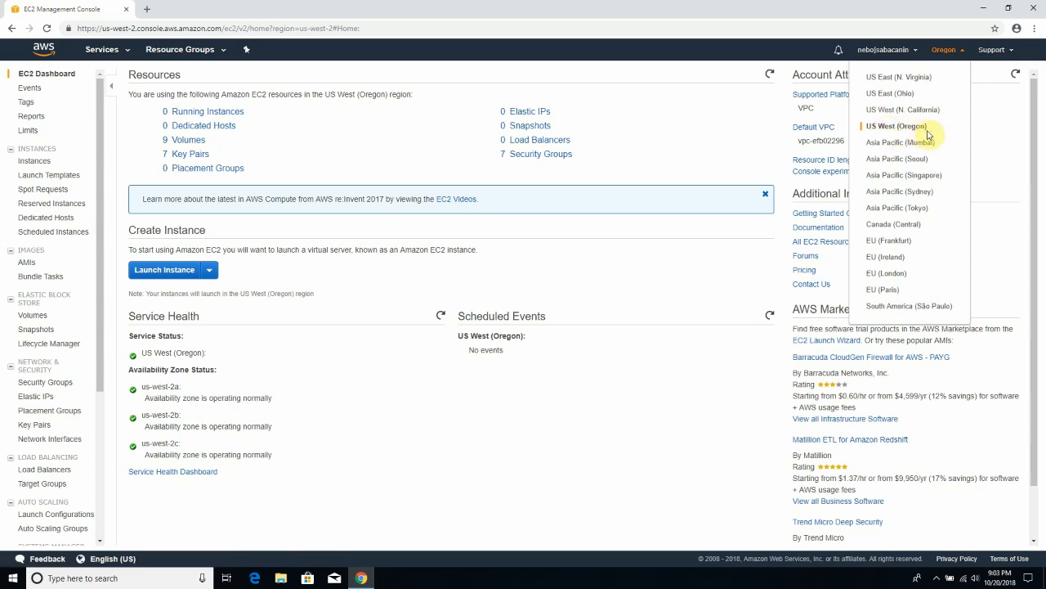
click(732, 258)
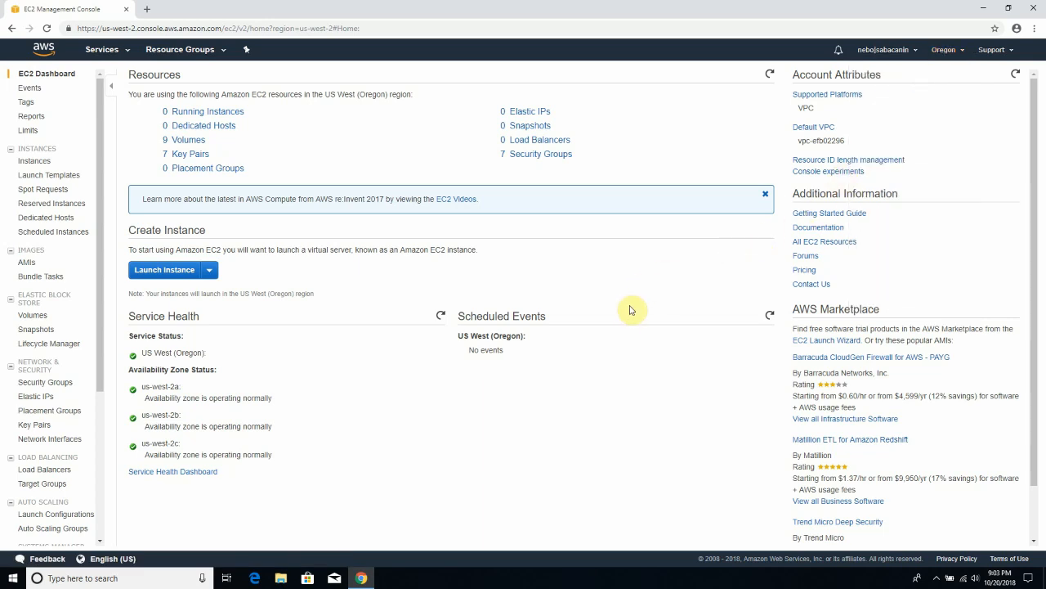
scroll(700, 282, down, 1)
scroll(700, 286, up, 1)
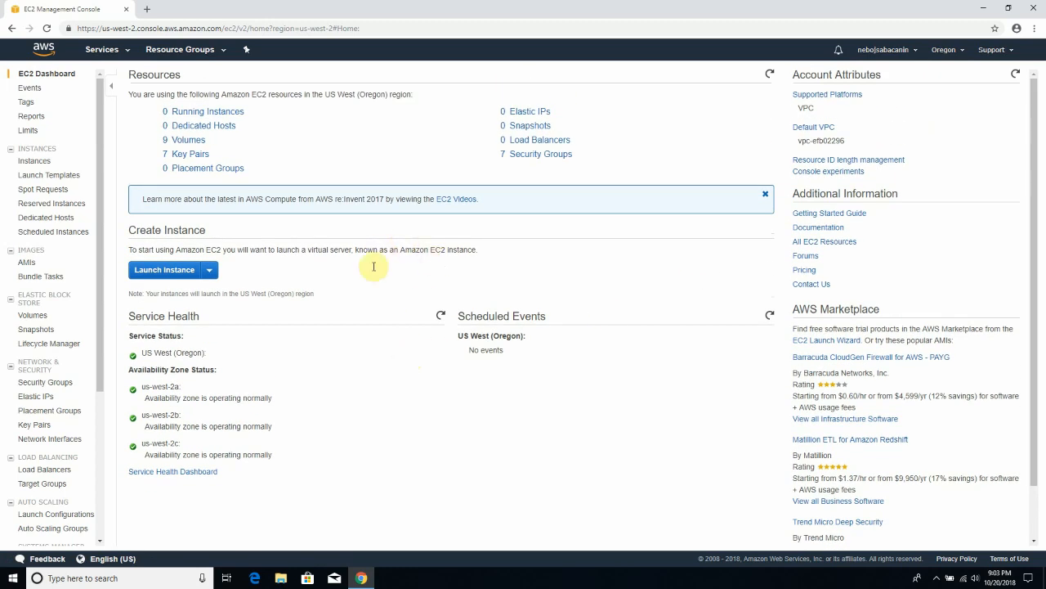
click(949, 51)
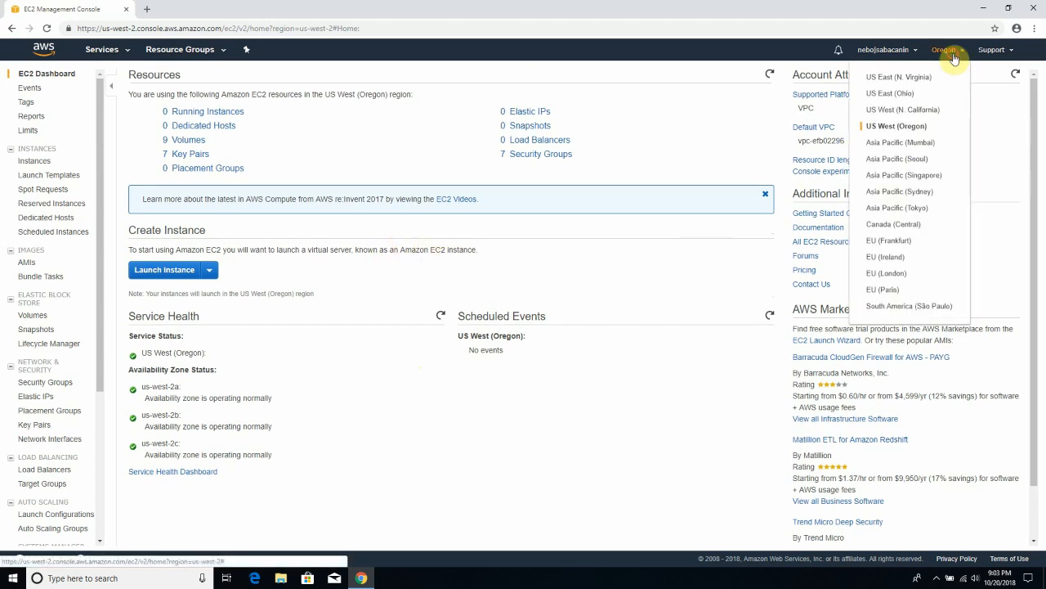
click(685, 343)
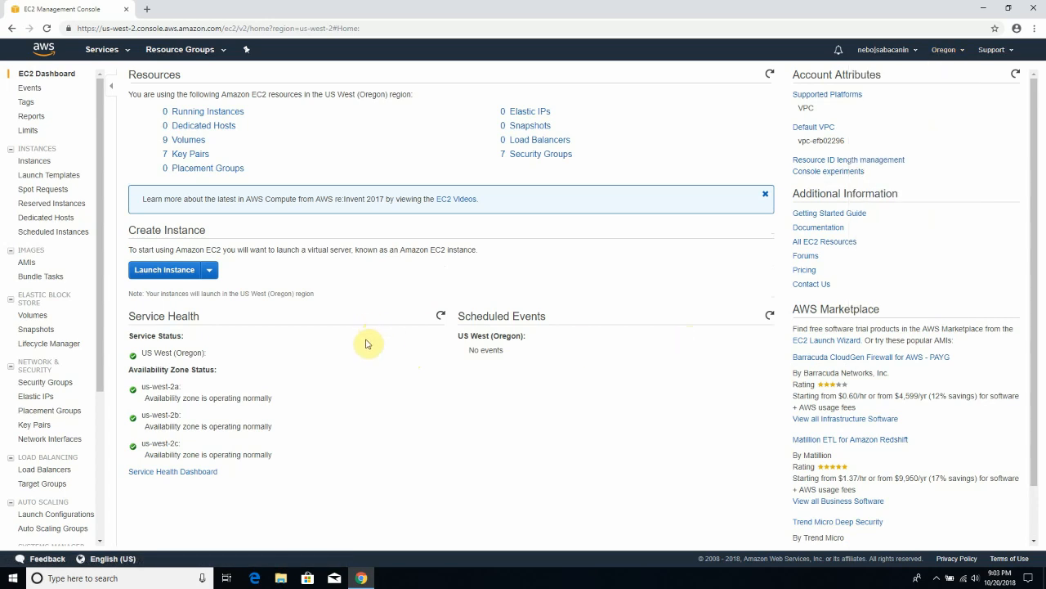
click(170, 280)
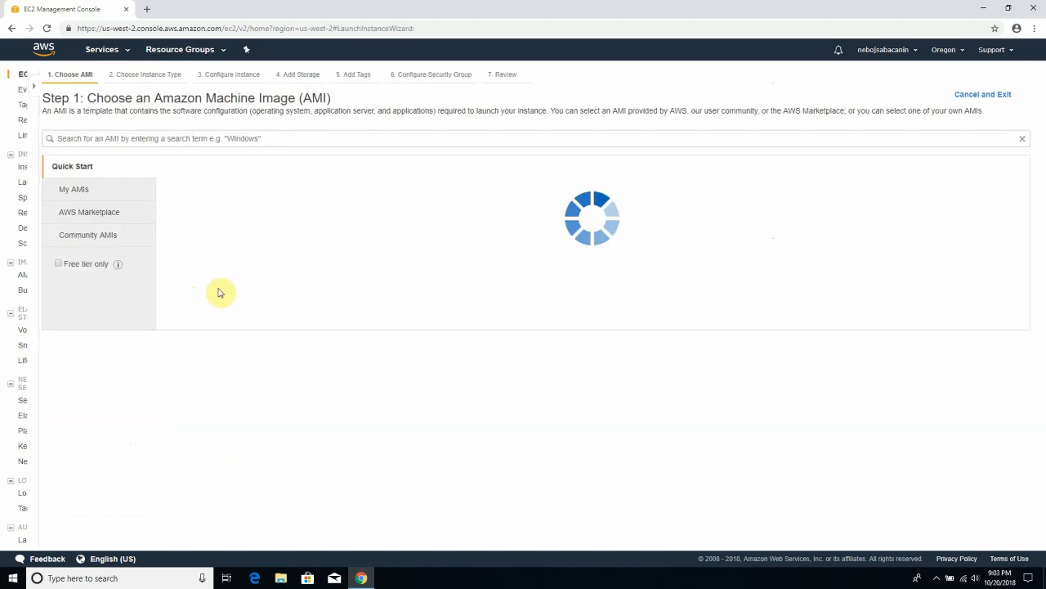
scroll(274, 320, down, 1)
scroll(275, 327, up, 1)
scroll(275, 335, down, 1)
scroll(275, 325, up, 1)
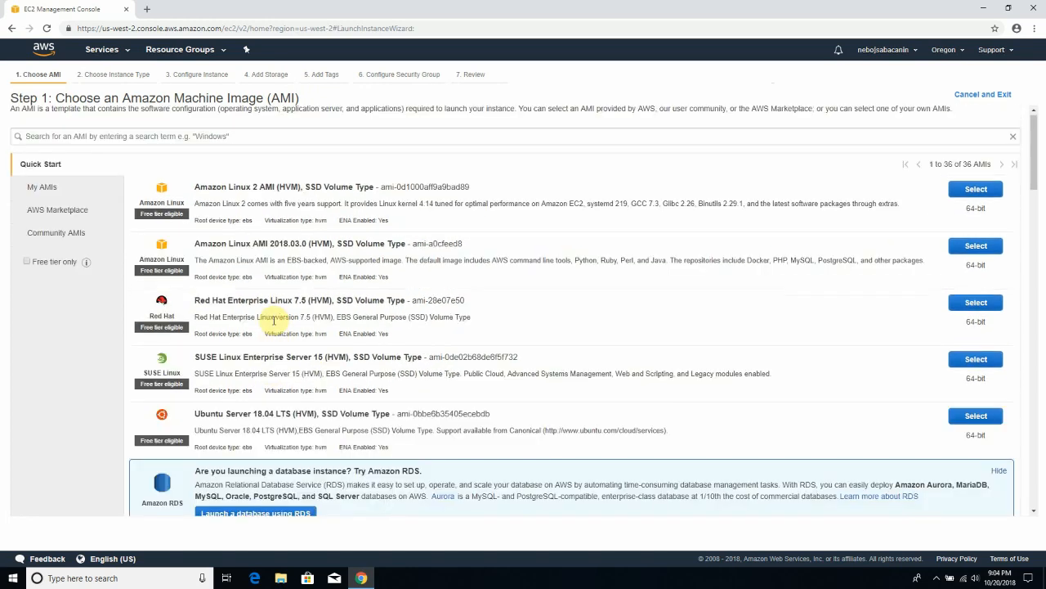
scroll(278, 323, down, 2)
scroll(277, 322, up, 2)
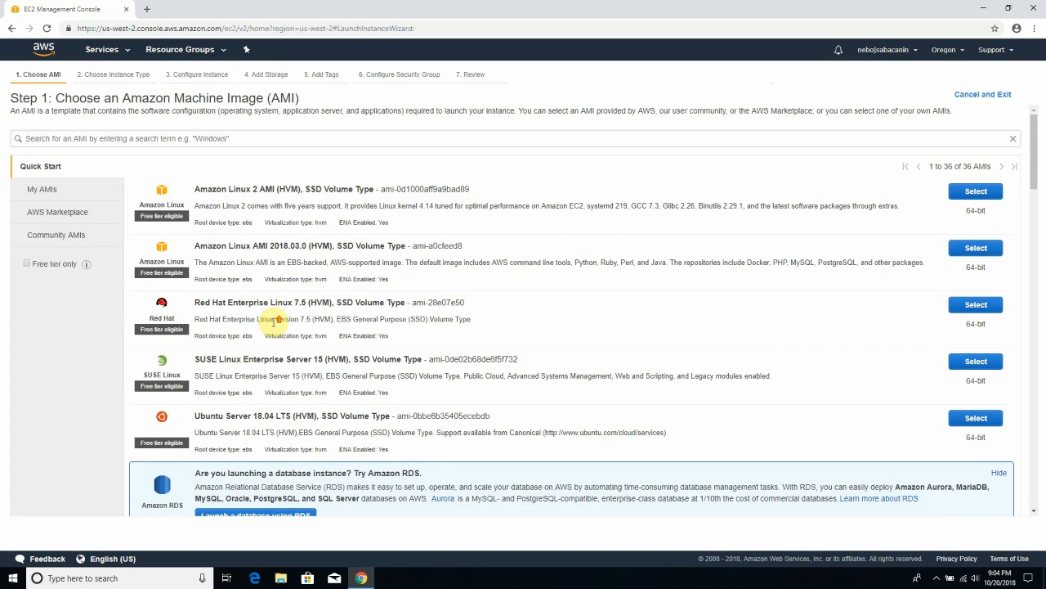
scroll(274, 321, down, 1)
scroll(274, 324, up, 1)
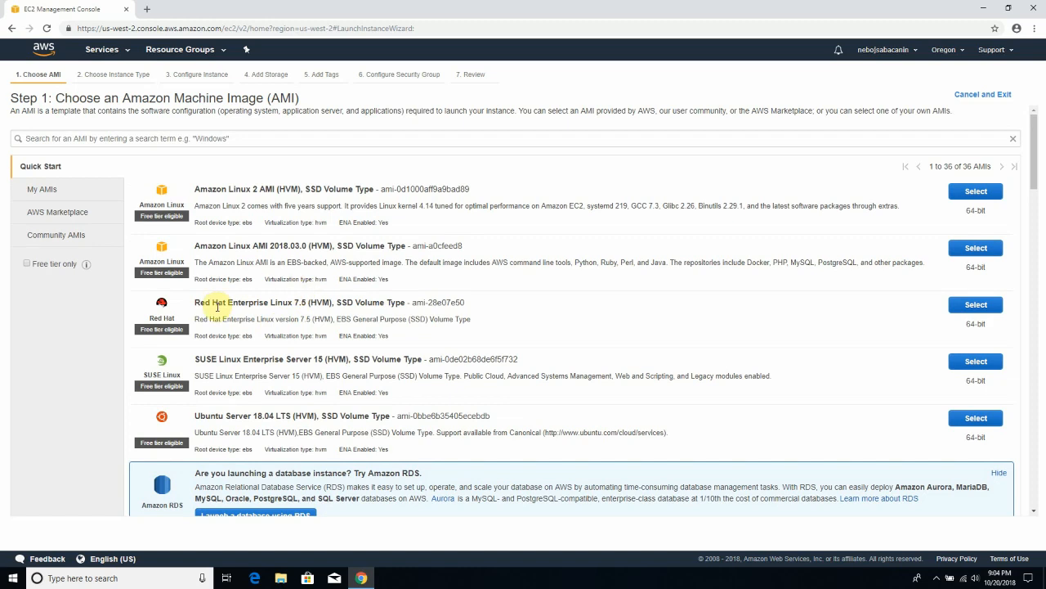
scroll(310, 350, down, 2)
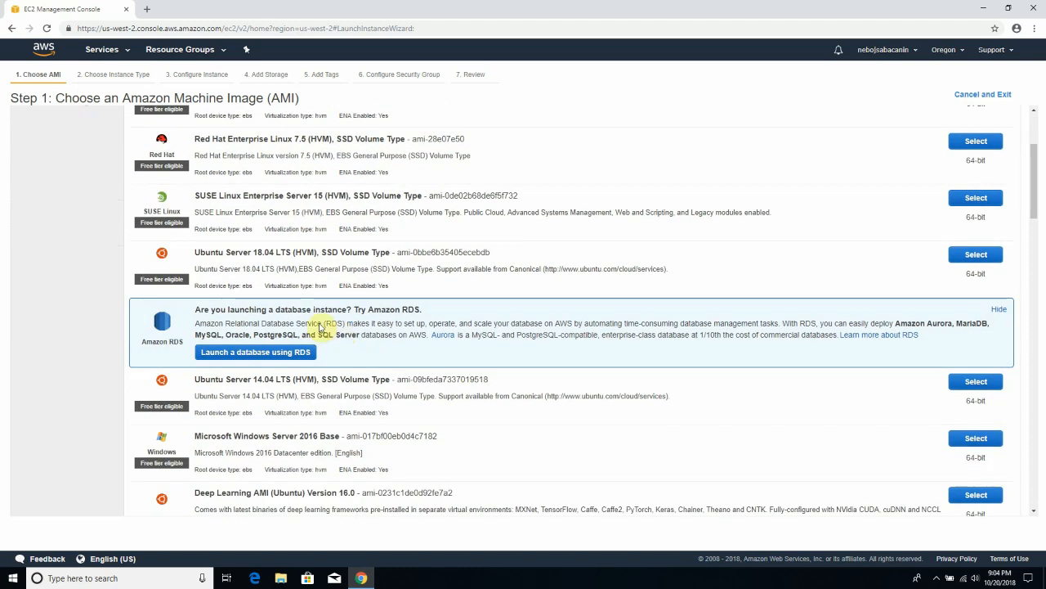
scroll(266, 405, down, 3)
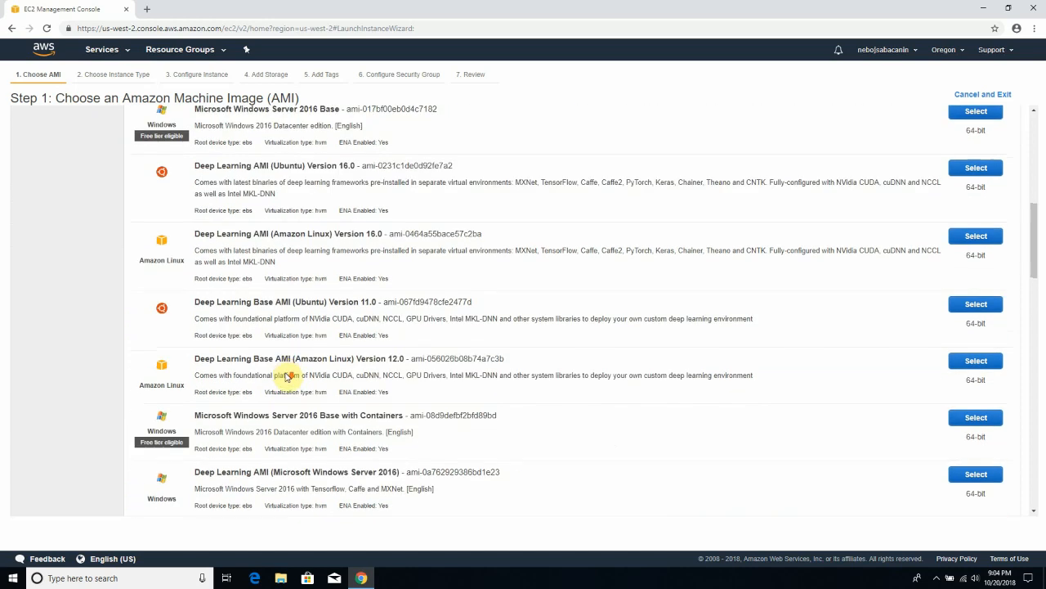
scroll(278, 412, down, 2)
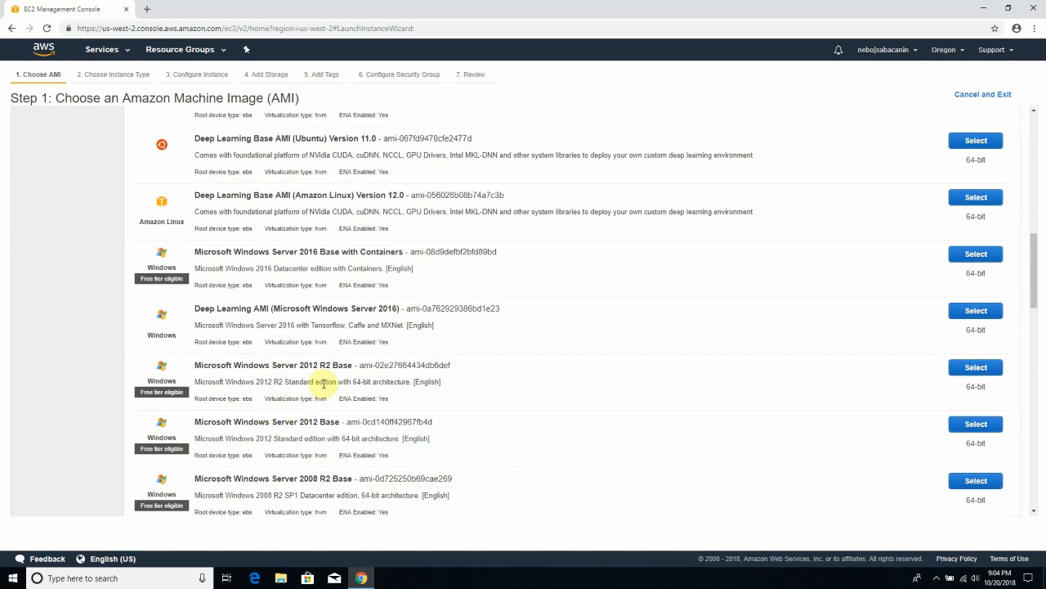
scroll(324, 383, up, 8)
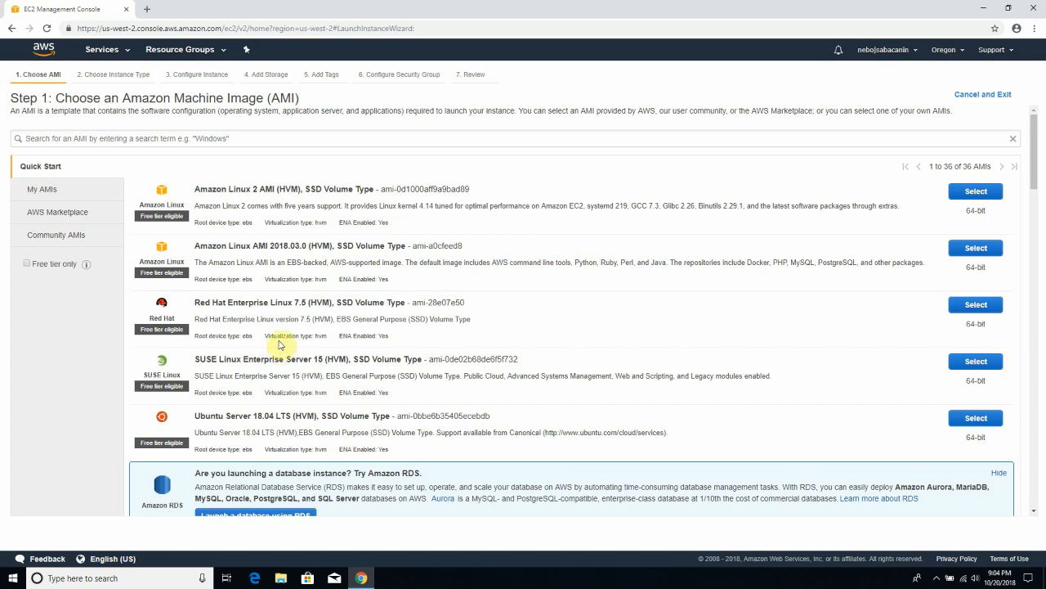
scroll(279, 335, down, 3)
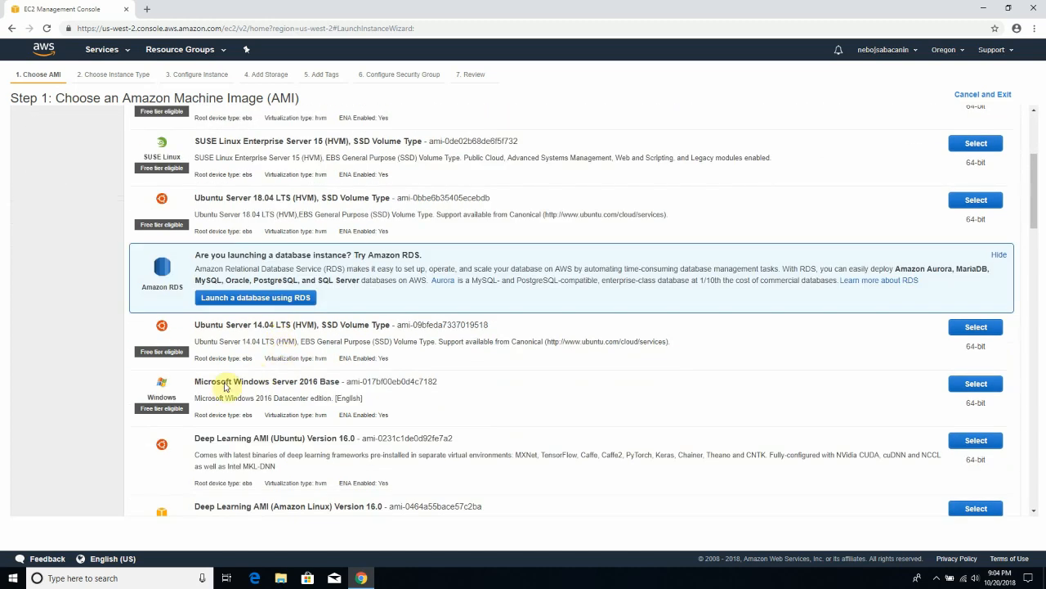
scroll(246, 409, down, 3)
scroll(239, 411, up, 3)
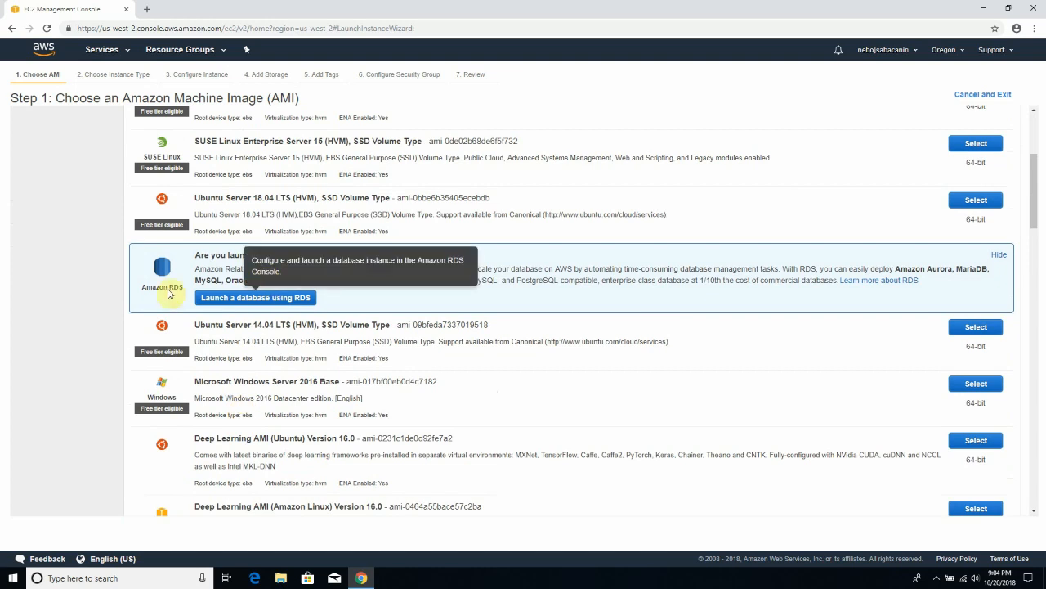
scroll(197, 350, down, 1)
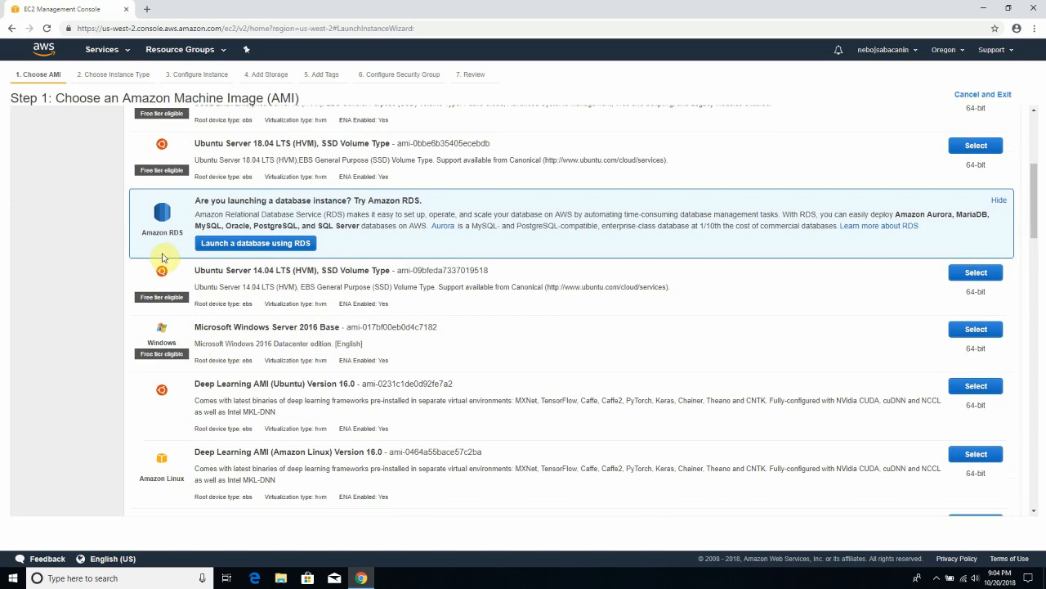
scroll(275, 331, down, 2)
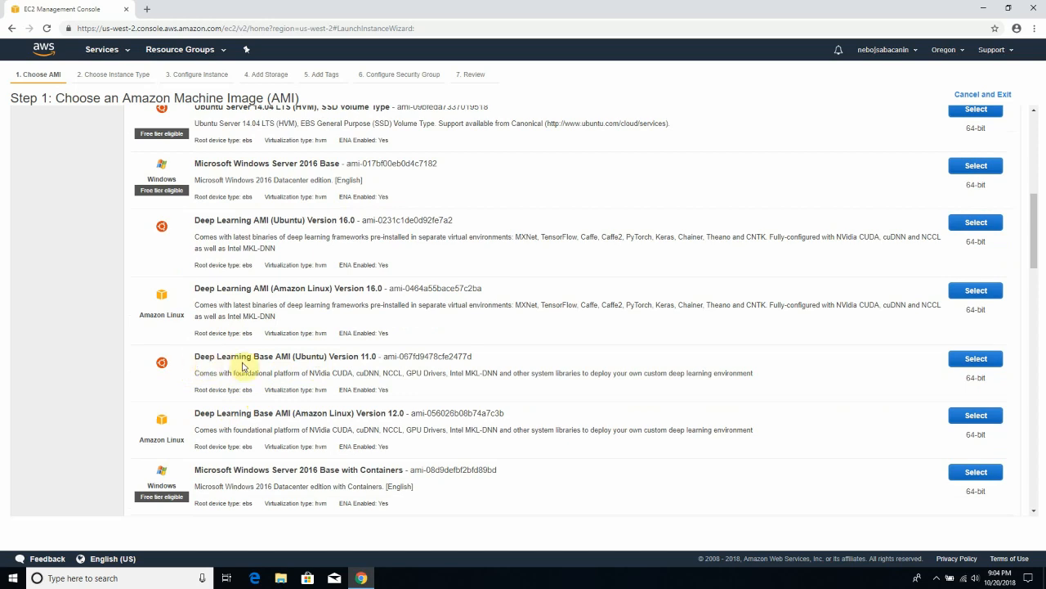
scroll(364, 386, down, 2)
scroll(365, 387, down, 6)
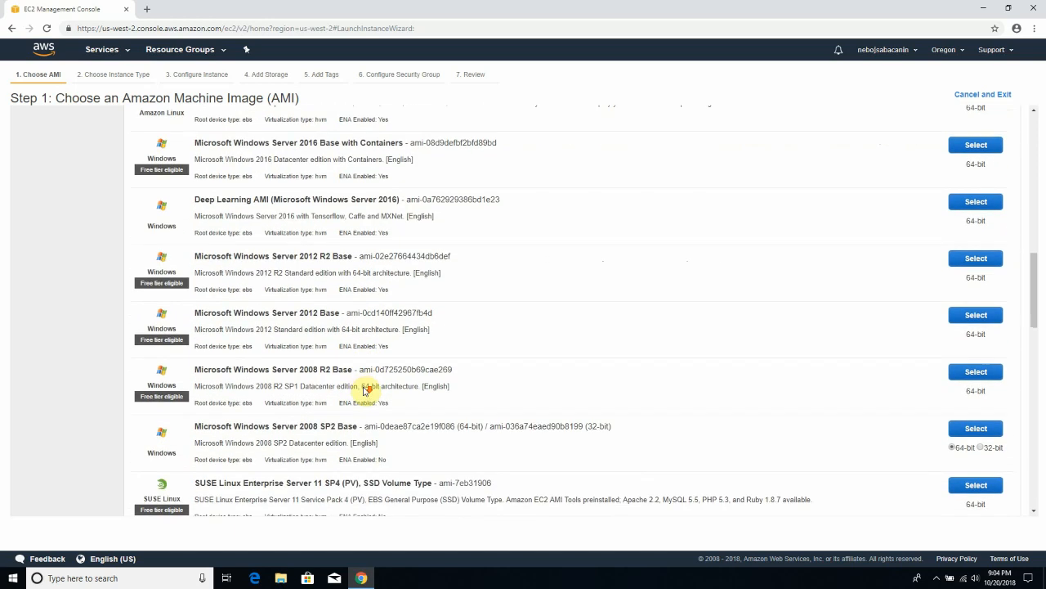
scroll(365, 391, down, 4)
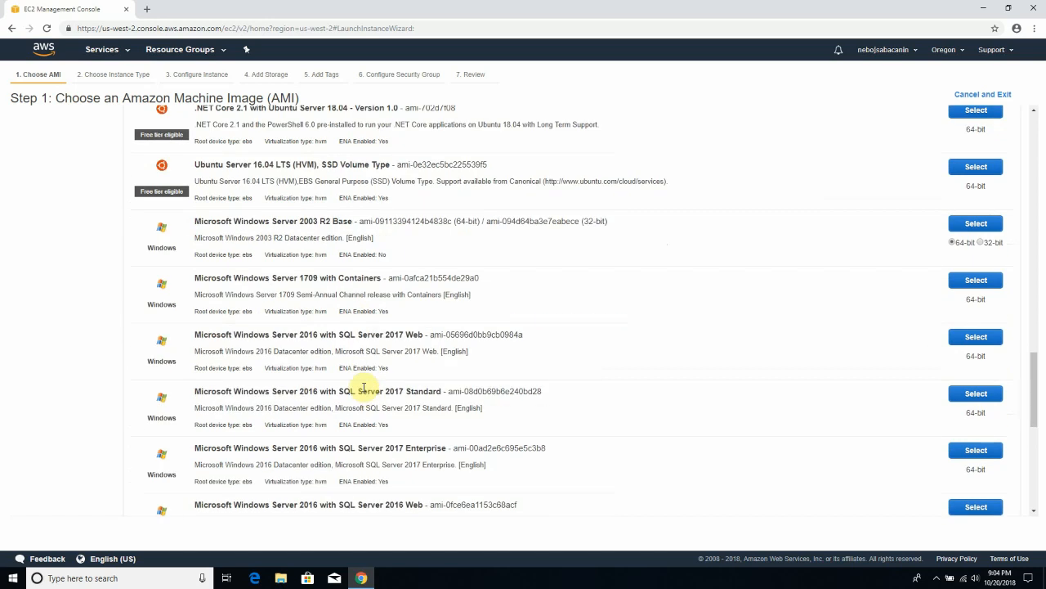
scroll(365, 387, down, 2)
scroll(364, 387, up, 12)
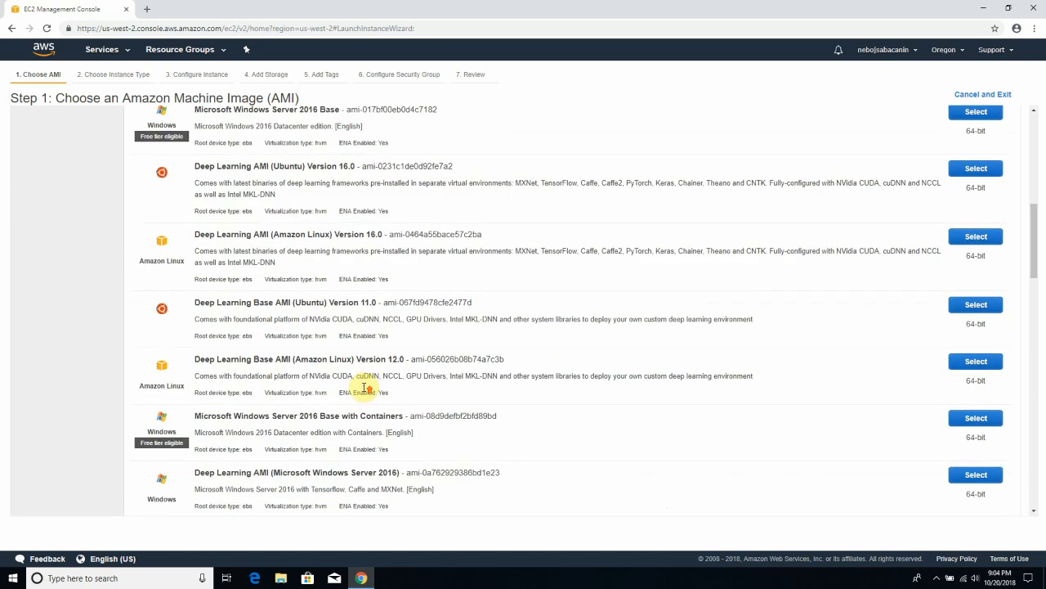
scroll(364, 387, up, 2)
scroll(365, 390, down, 1)
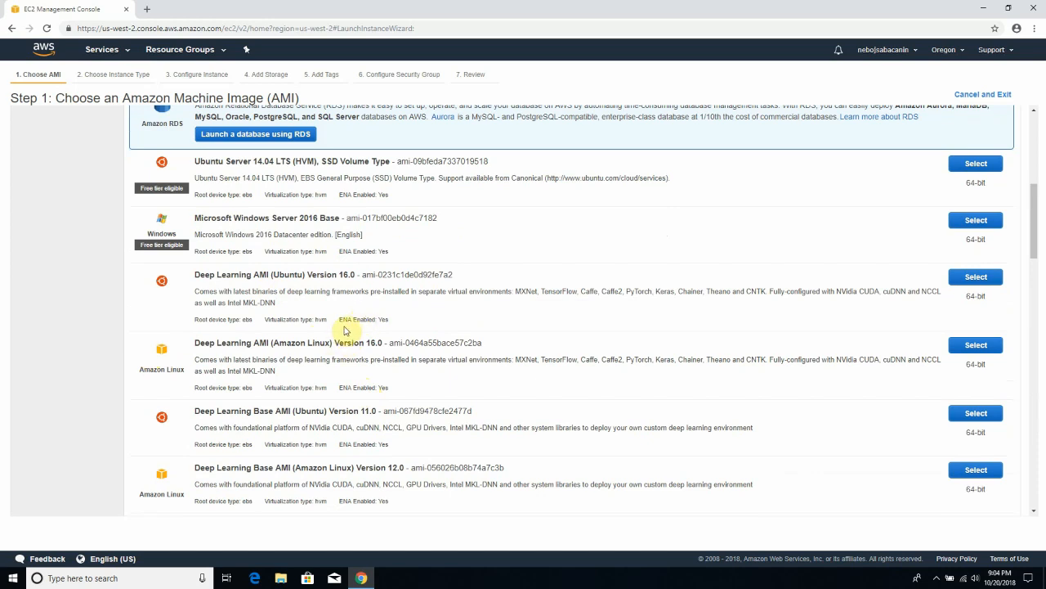
scroll(217, 351, down, 1)
scroll(216, 351, up, 2)
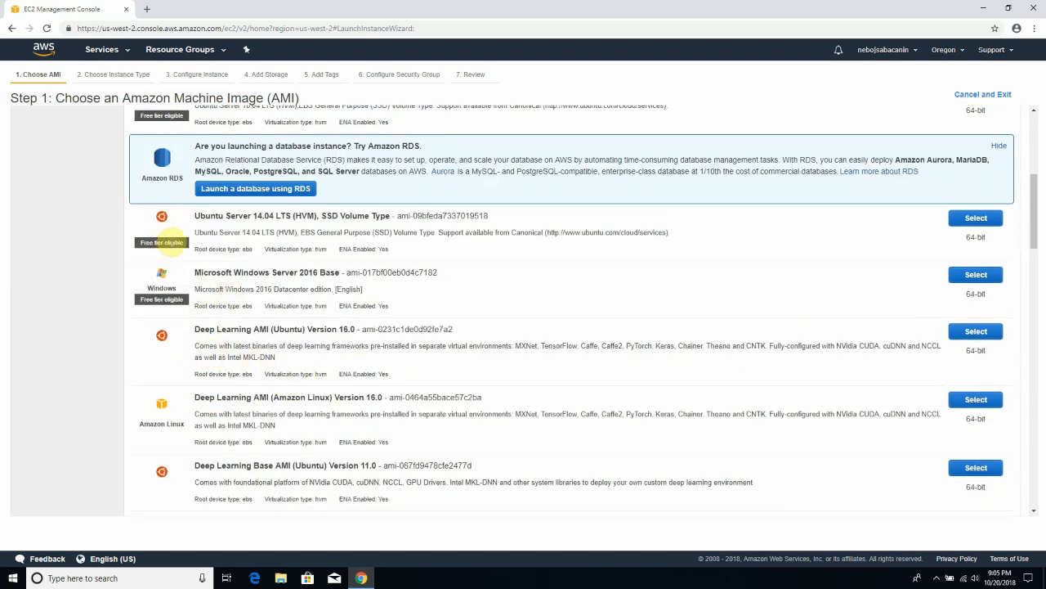
scroll(236, 303, down, 2)
scroll(196, 300, up, 2)
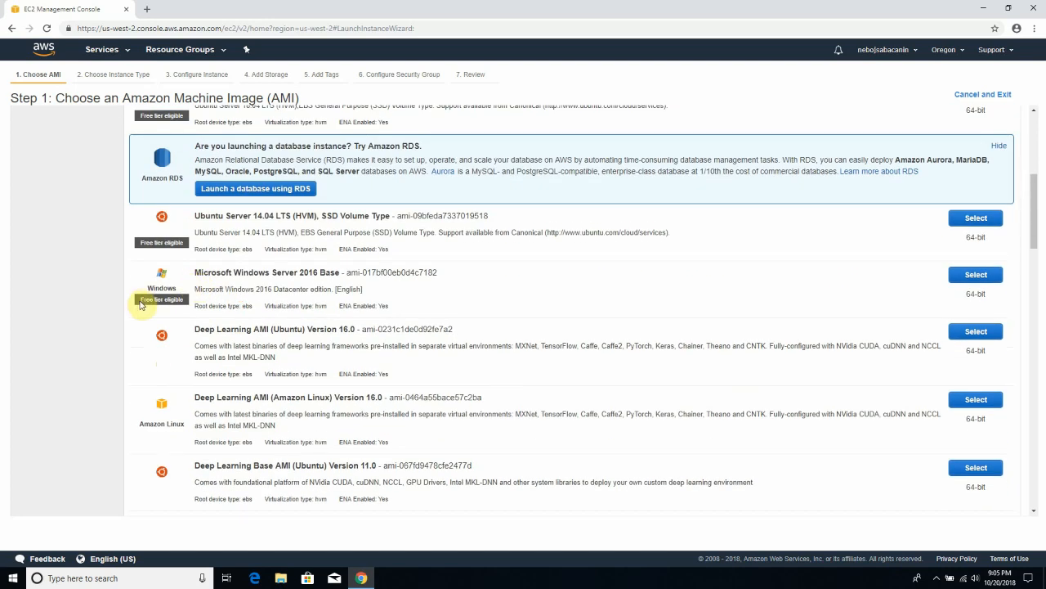
scroll(278, 370, down, 1)
scroll(278, 371, down, 12)
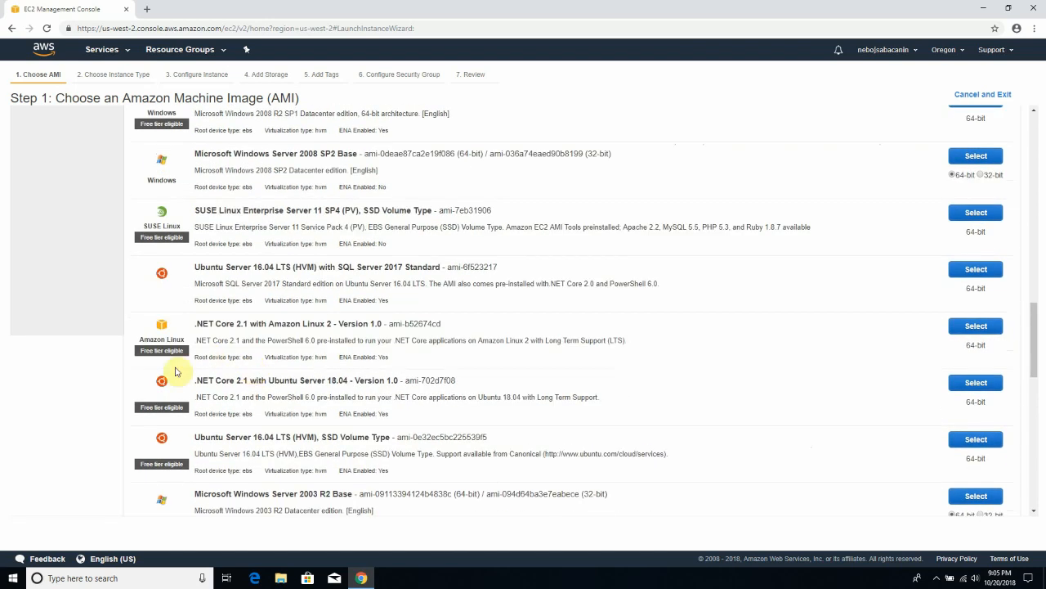
scroll(164, 407, down, 4)
scroll(164, 409, down, 3)
scroll(168, 384, up, 15)
scroll(182, 380, up, 10)
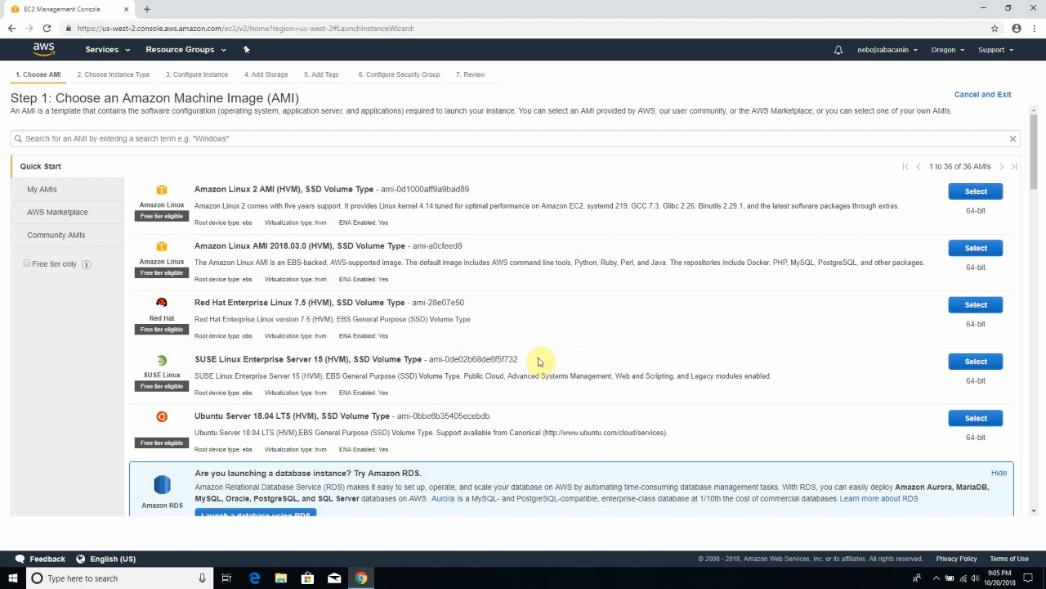
scroll(511, 344, down, 3)
scroll(351, 399, down, 8)
scroll(362, 401, up, 5)
scroll(365, 408, up, 6)
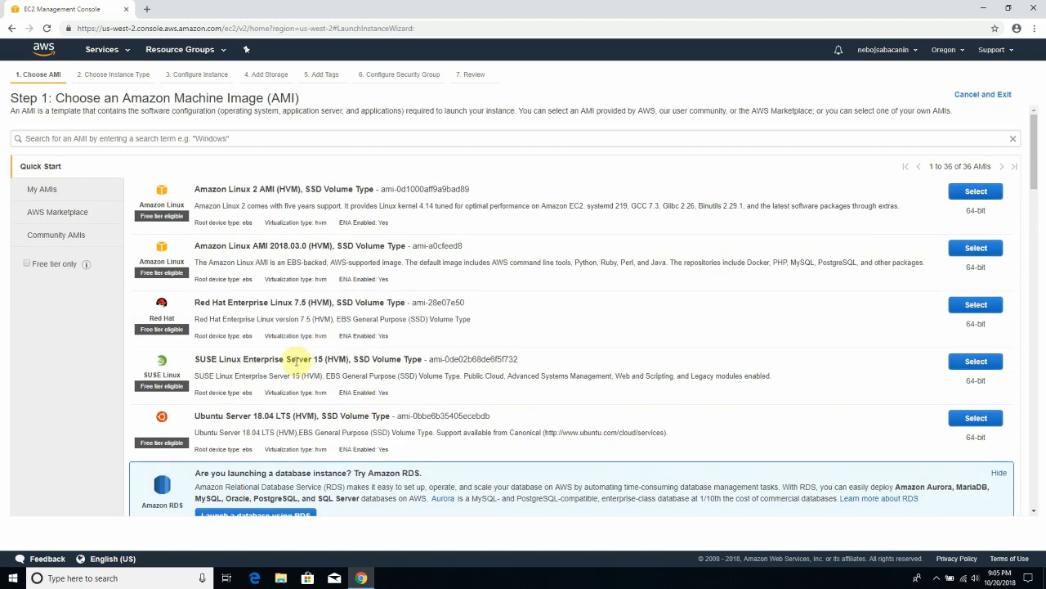
scroll(299, 360, down, 6)
scroll(297, 362, up, 6)
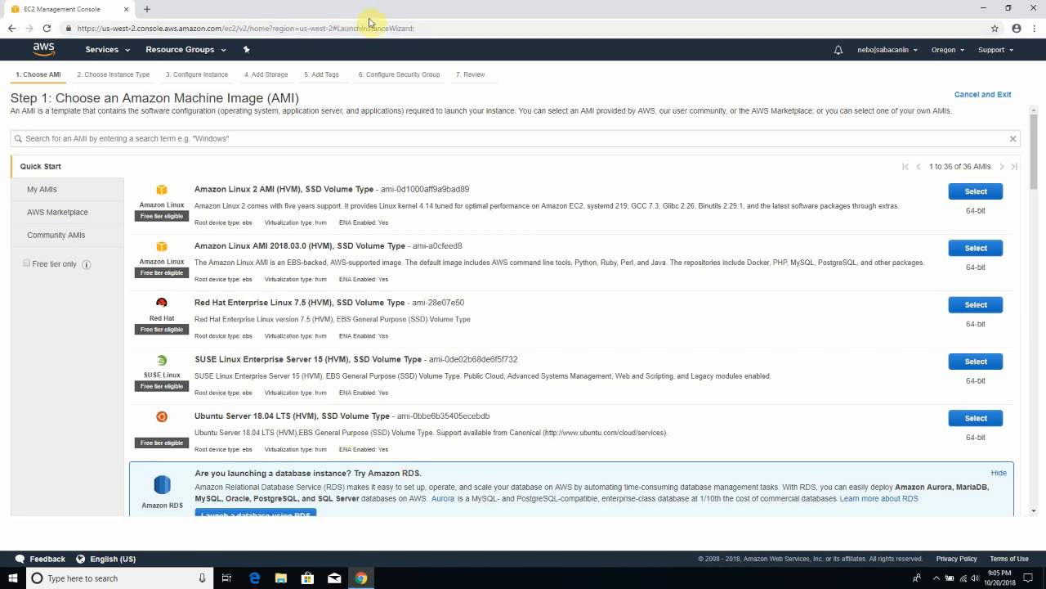
- Open cloud-images.ubuntu.com/locator/ec2 in a new window and scan the AMI table, highlighting us-east-1
key(ctrl+n)
text(cloud-images.ubuntu.com/locator)
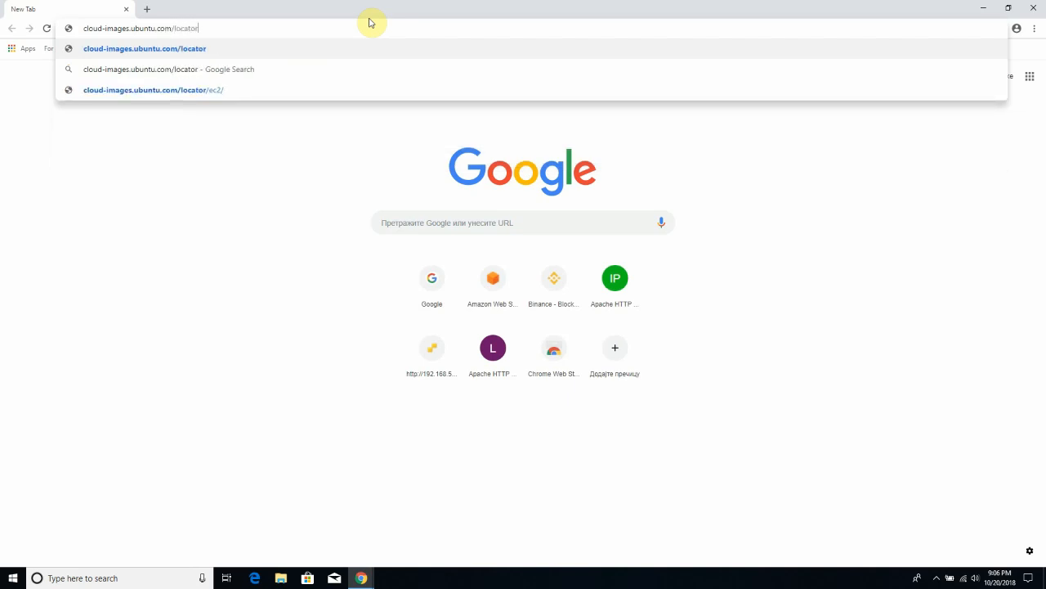
text(/ec2)
key(Return)
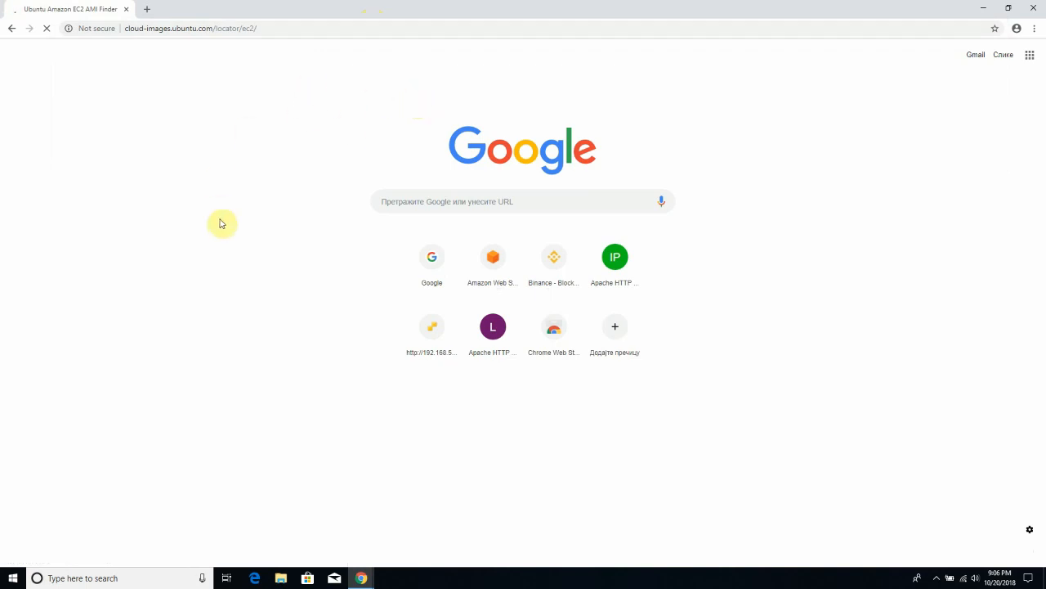
scroll(651, 341, down, 3)
scroll(651, 342, up, 2)
scroll(404, 365, down, 2)
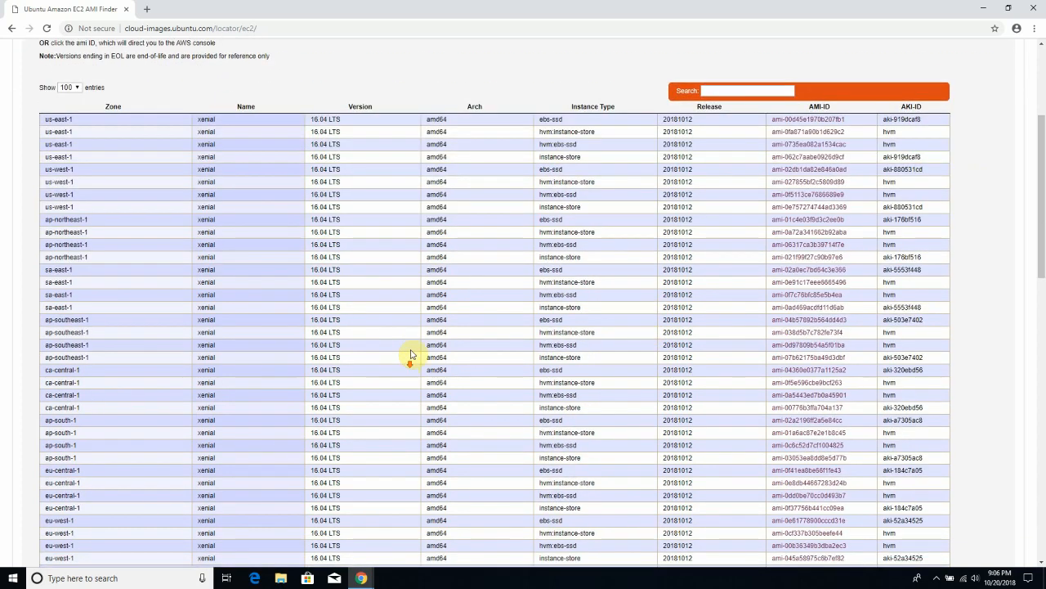
scroll(245, 362, up, 2)
scroll(278, 356, down, 3)
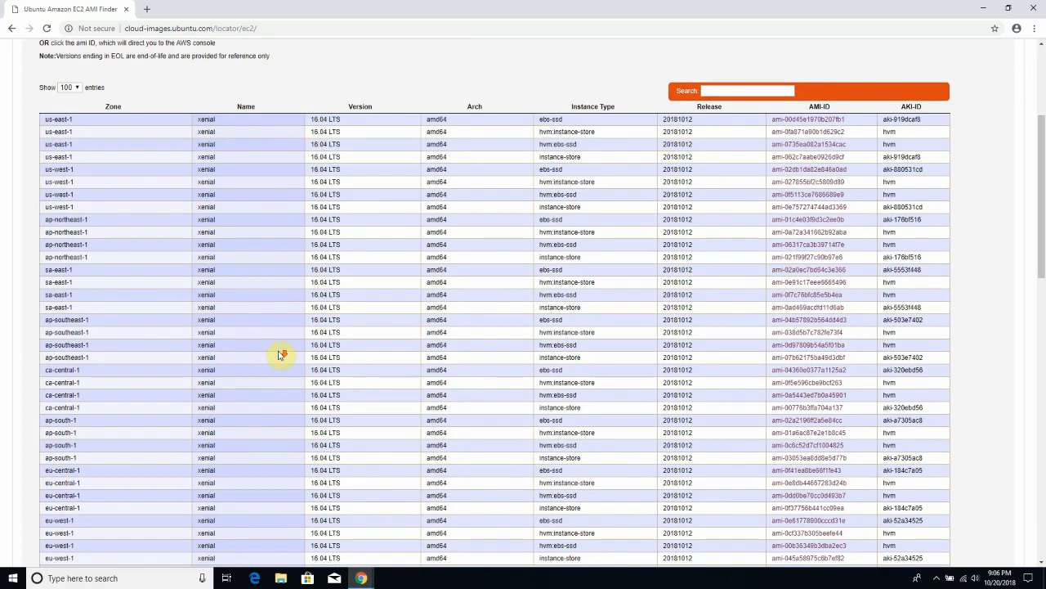
scroll(278, 356, down, 5)
scroll(306, 324, up, 8)
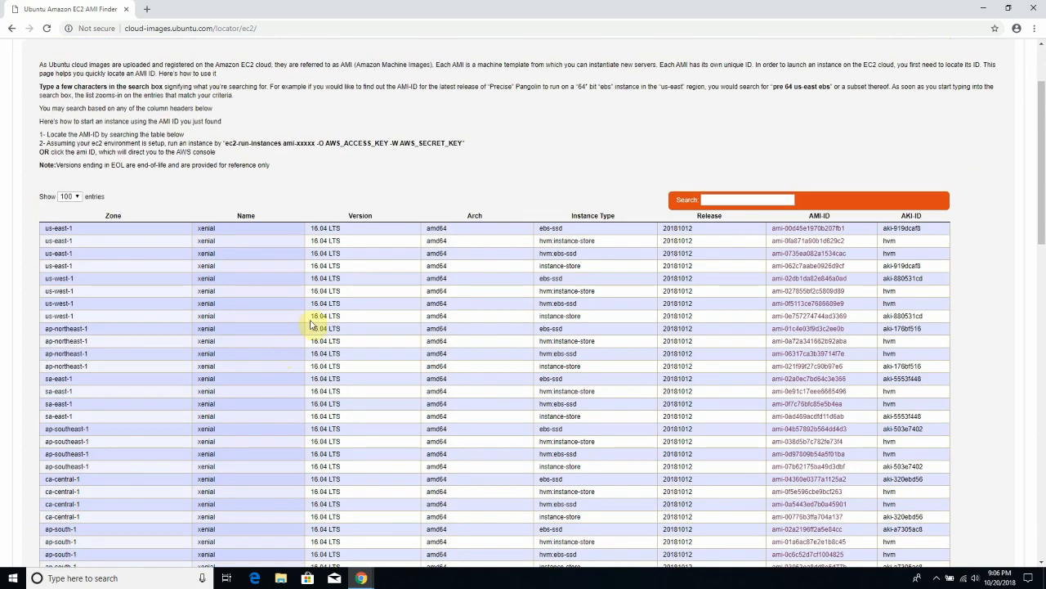
scroll(310, 323, down, 5)
scroll(362, 348, up, 3)
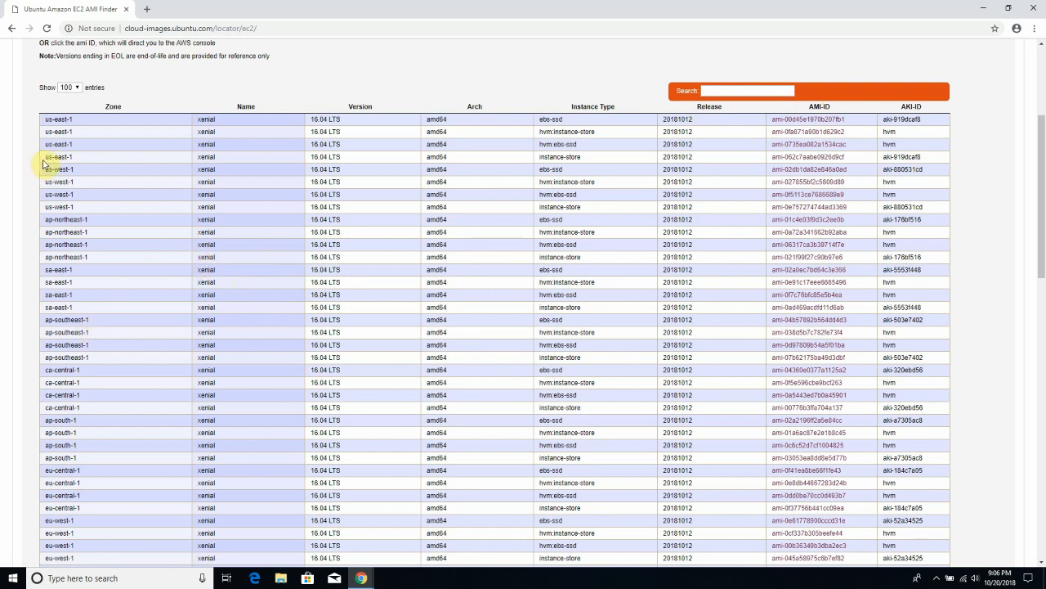
drag(46, 156, 74, 157)
- Filter the AMI table by us-west-2 and highlight a row's 16.04 LTS version
click(76, 170)
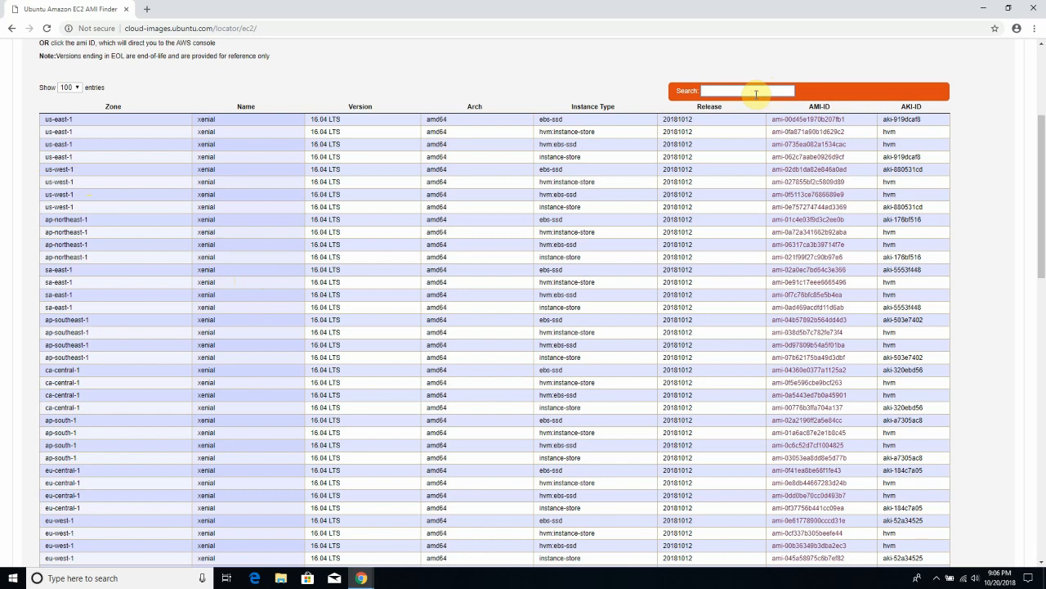
text(us-west-2)
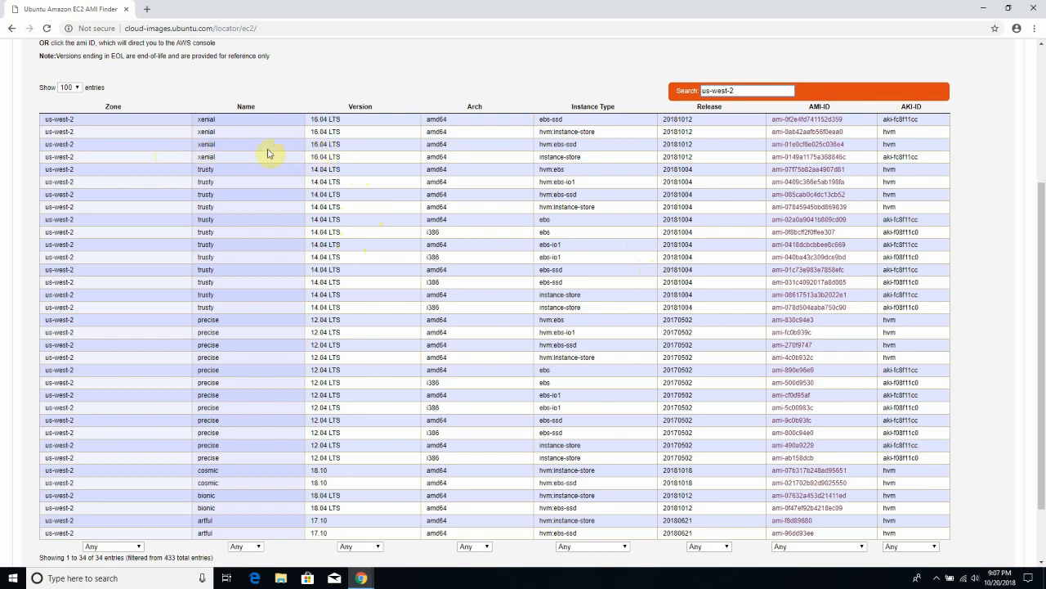
drag(341, 147, 301, 147)
click(348, 145)
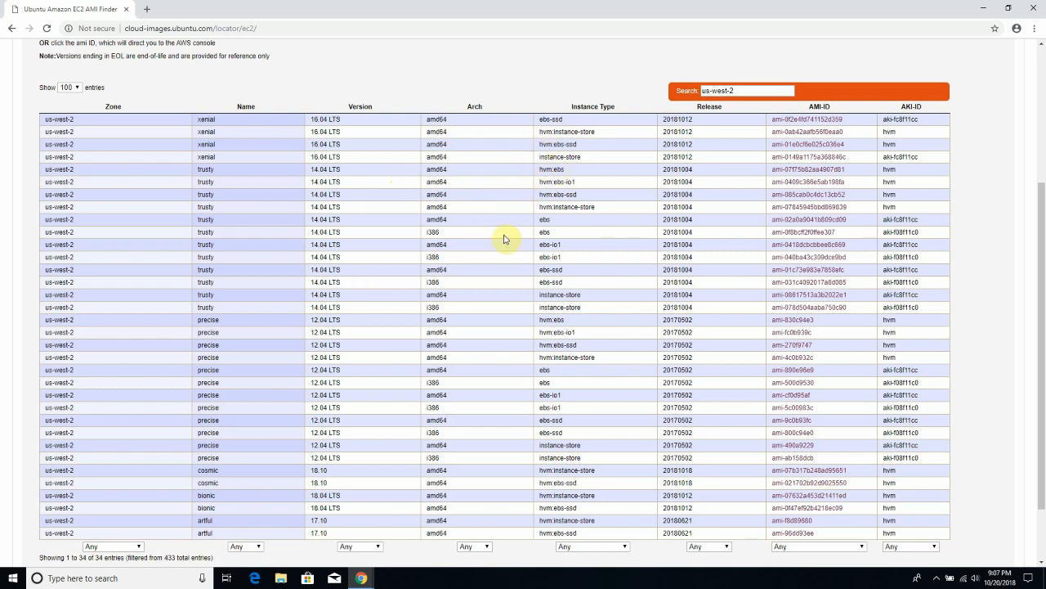
- Highlight the hvm:ebs-io1 and instance-store instance types in the us-west-2 xenial rows
drag(577, 182, 540, 184)
click(584, 162)
drag(585, 157, 540, 166)
click(584, 160)
drag(582, 157, 541, 164)
click(589, 163)
drag(582, 159, 529, 163)
click(584, 159)
drag(586, 161, 536, 159)
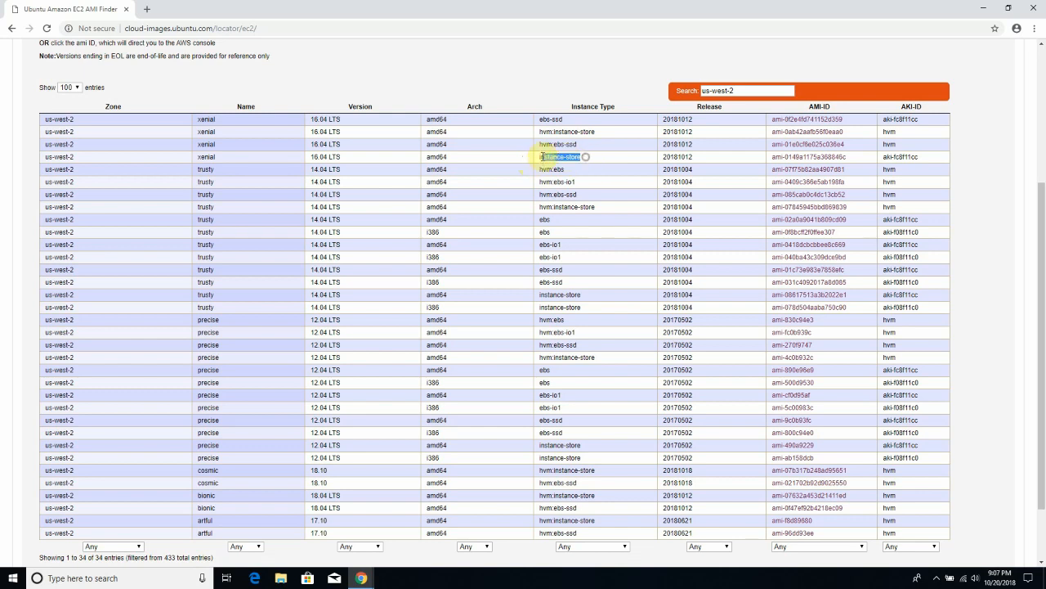
click(583, 161)
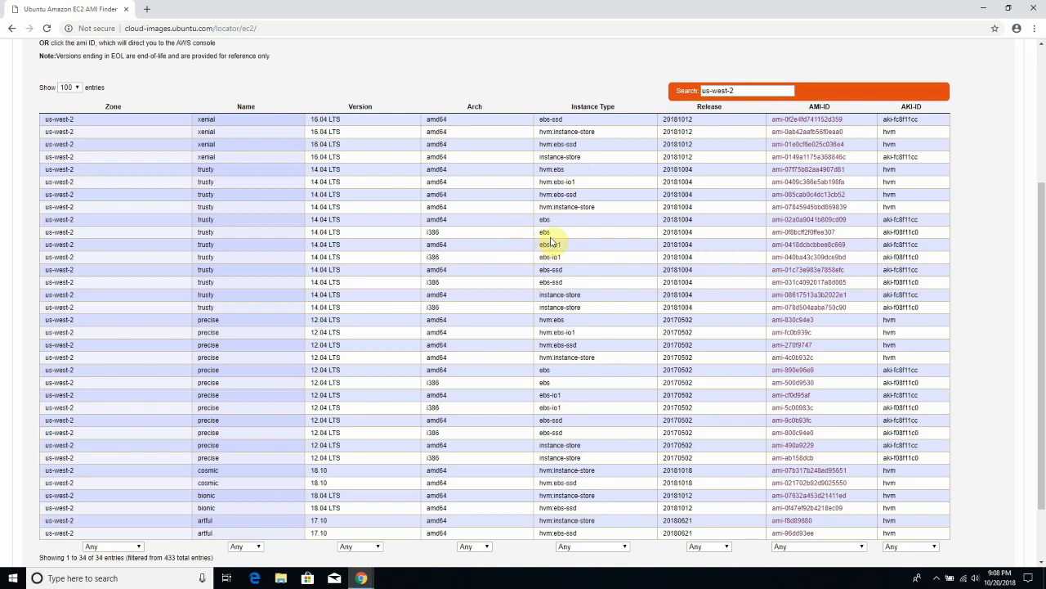
- Copy the AMI ID ami-01e0cf6e025c036e4 from the us-west-2 Xenial 16.04 hvm:ebs-ssd row
double_click(557, 145)
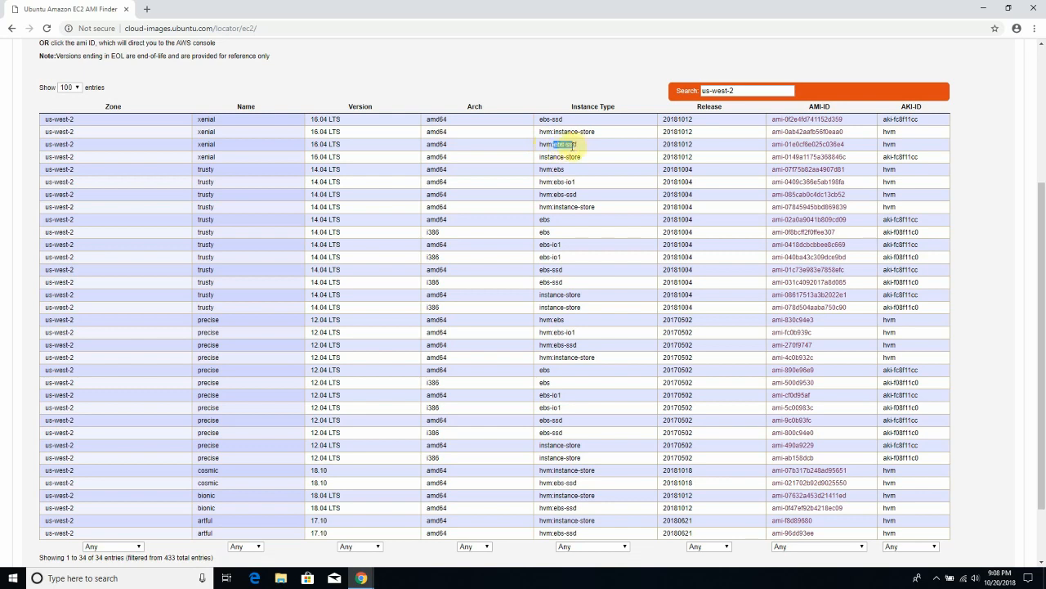
click(580, 146)
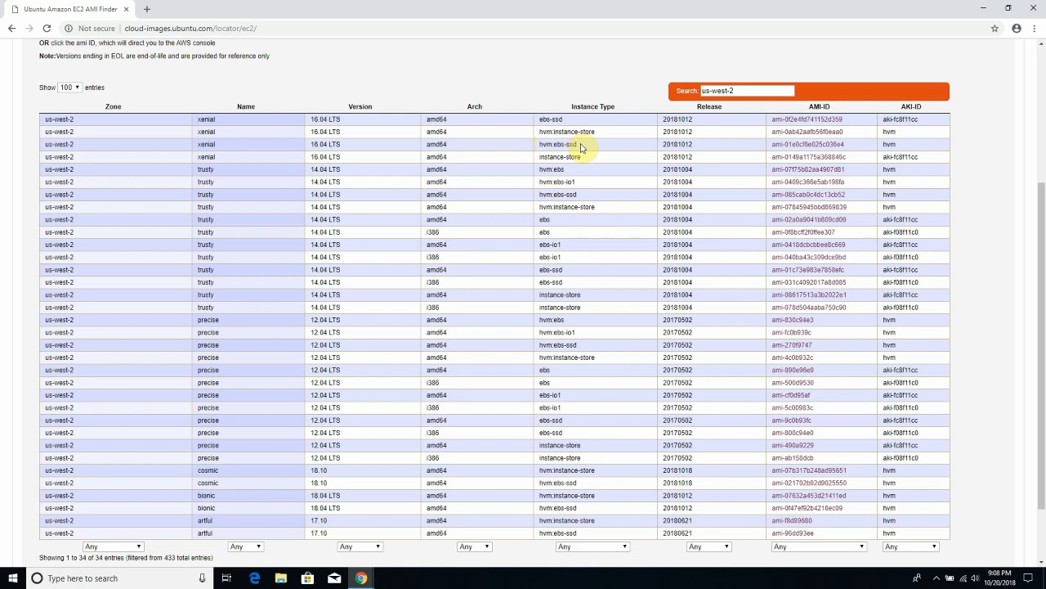
drag(582, 147, 539, 148)
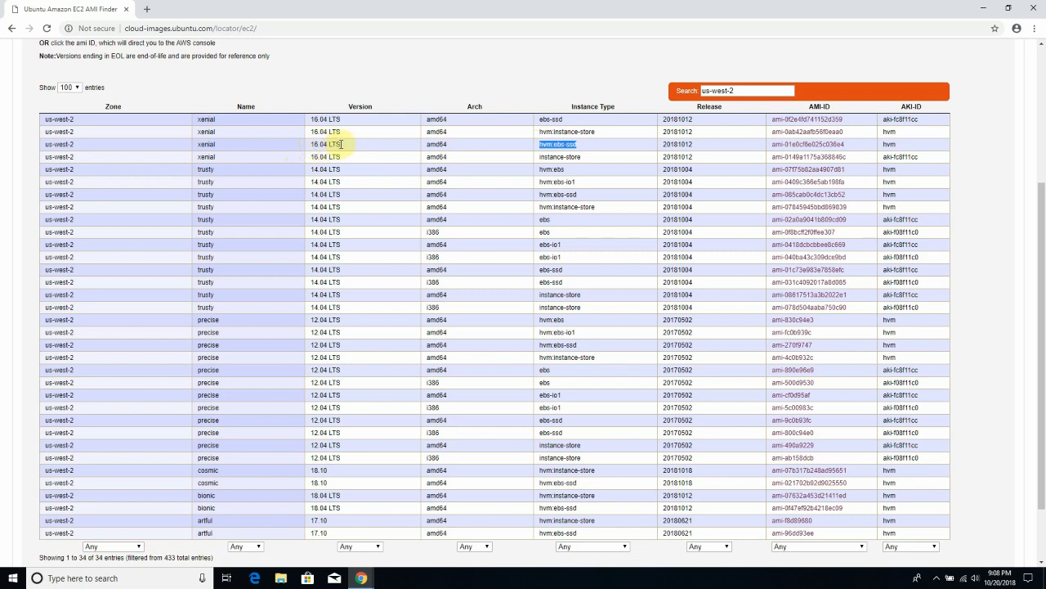
click(572, 144)
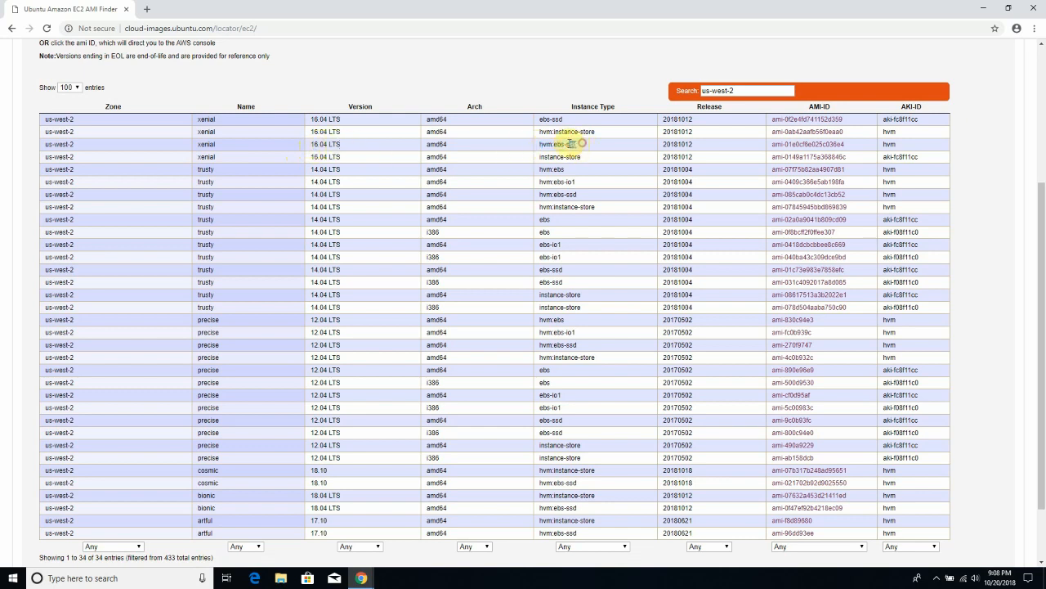
mouse_move(574, 144)
mouse_down()
mouse_move(538, 146)
mouse_move(559, 144)
mouse_up()
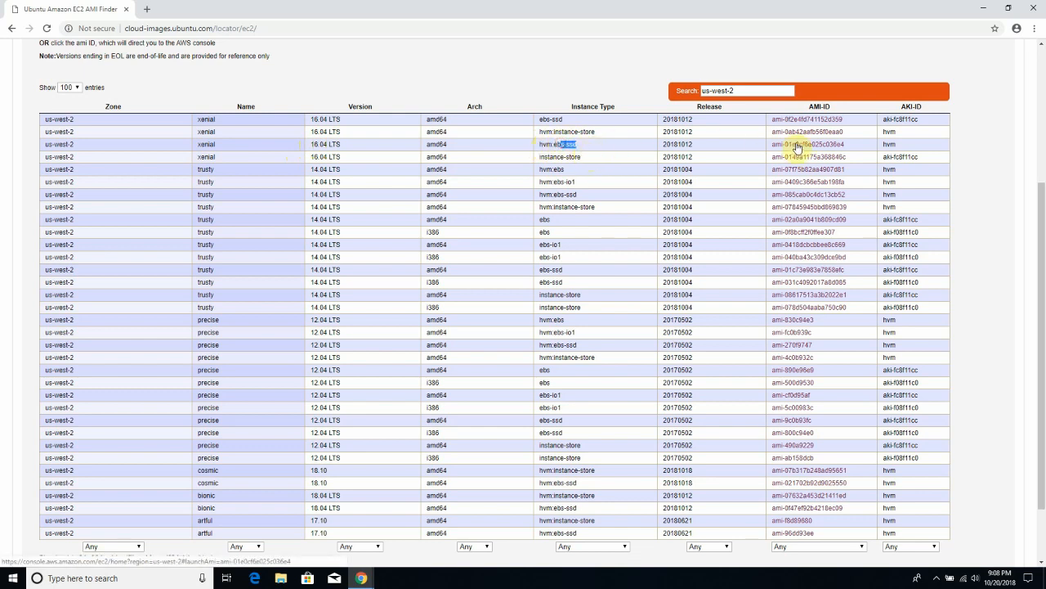
drag(848, 145, 775, 145)
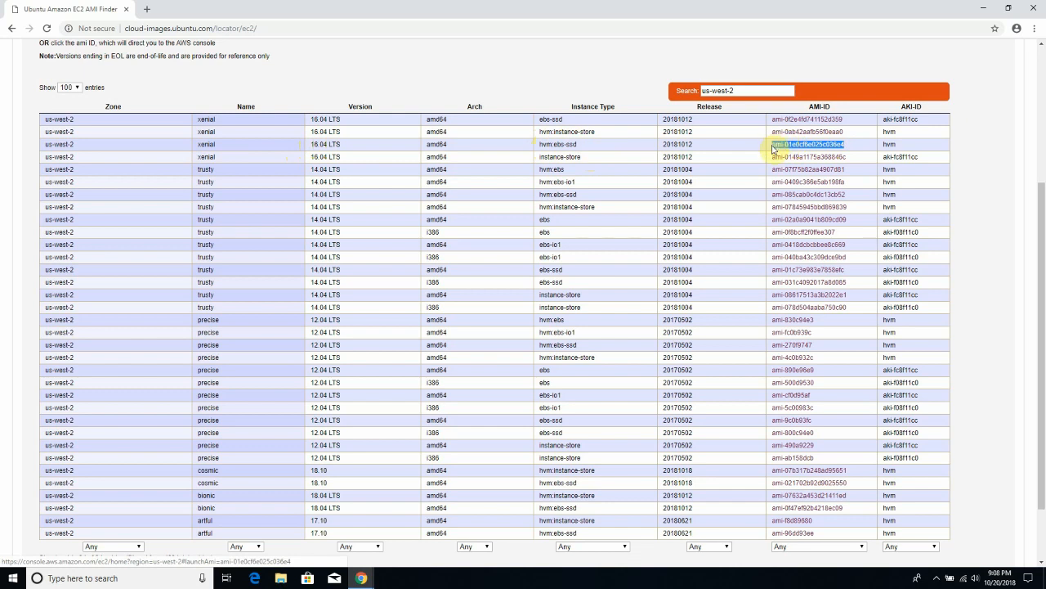
right_click(781, 148)
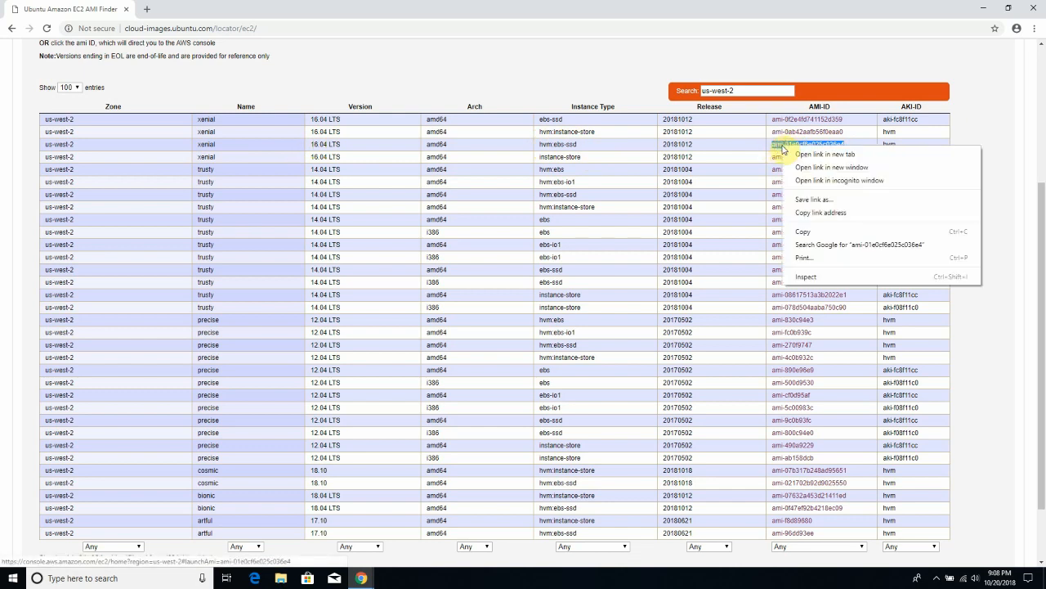
click(804, 233)
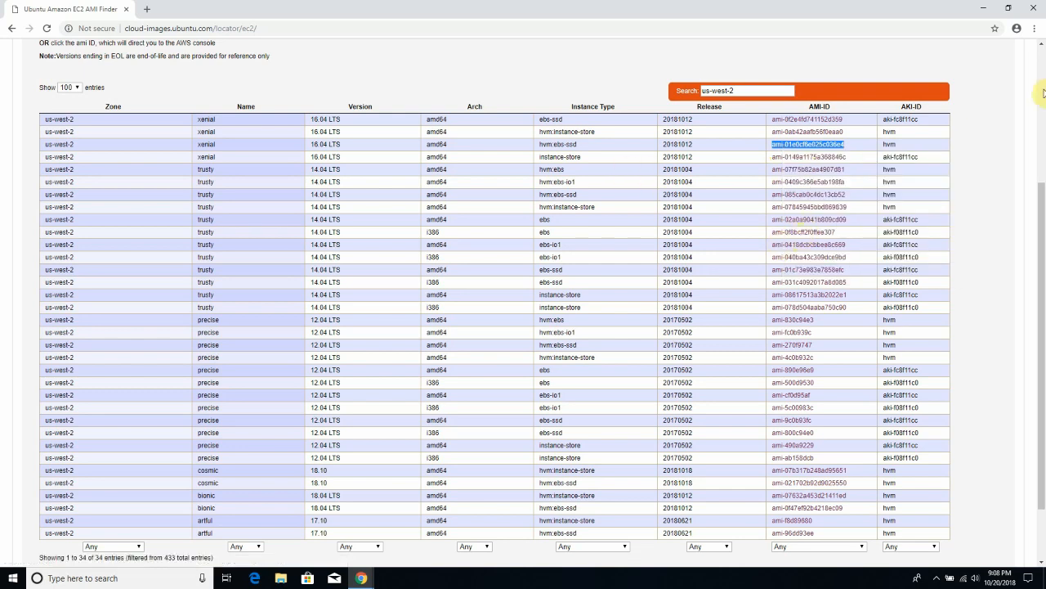
- Search the AWS Marketplace images for the copied AMI ID ami-01e0cf6e025c036e4
click(987, 14)
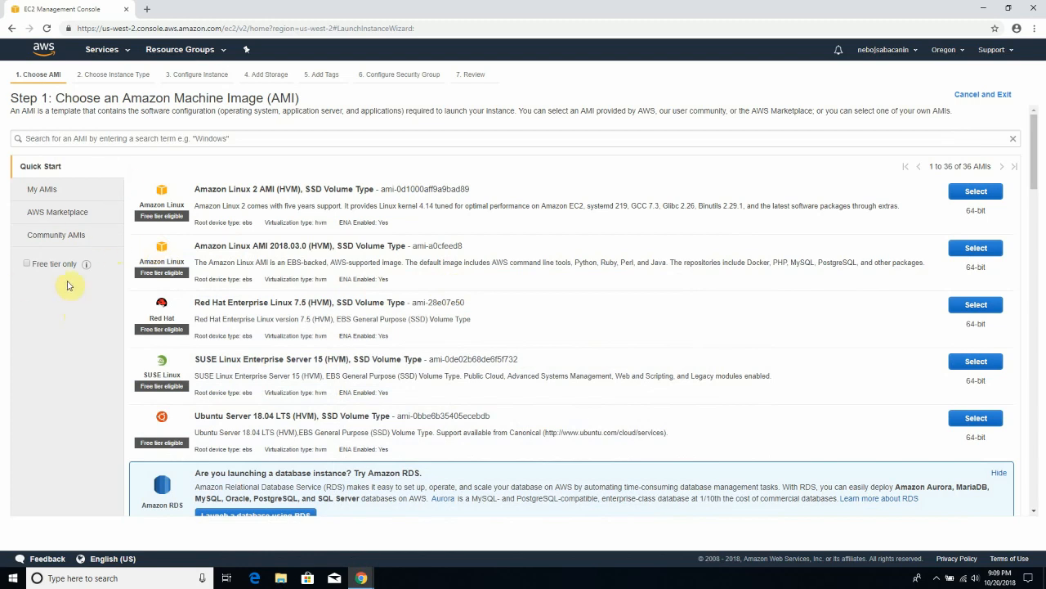
click(51, 214)
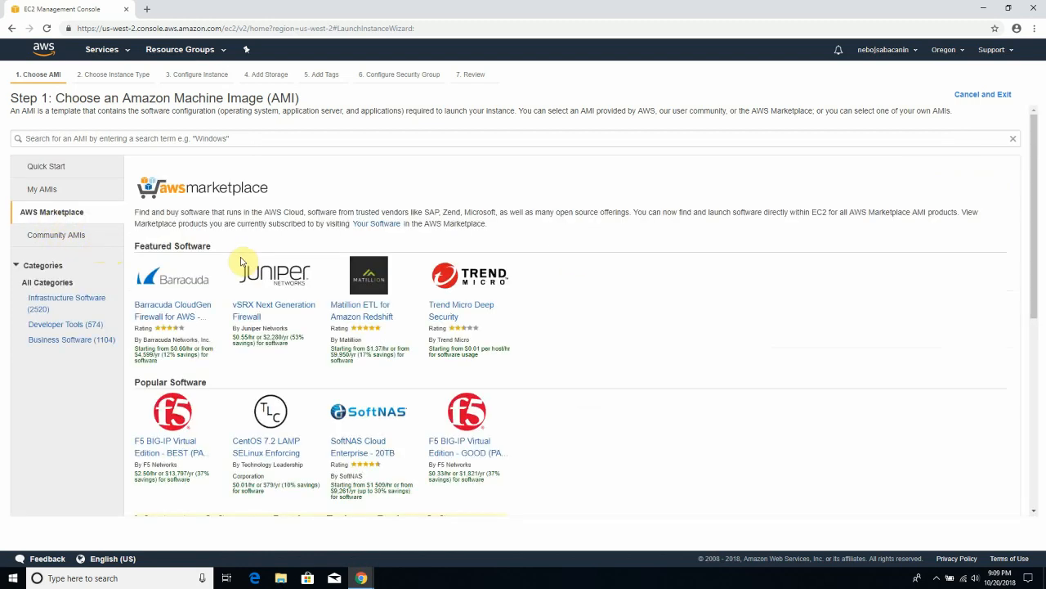
click(65, 138)
key(ctrl+v)
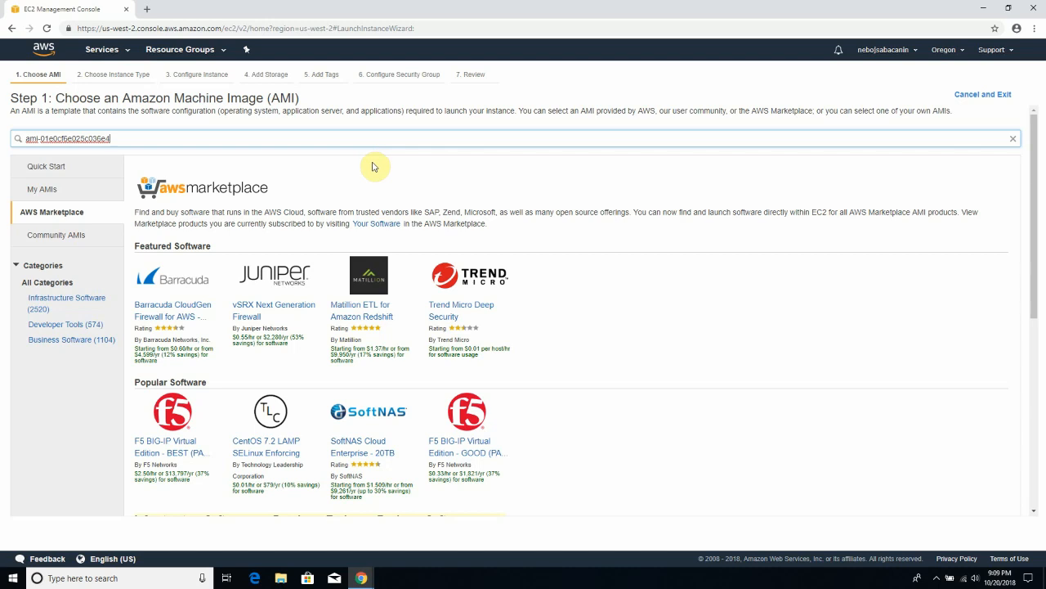
key(Return)
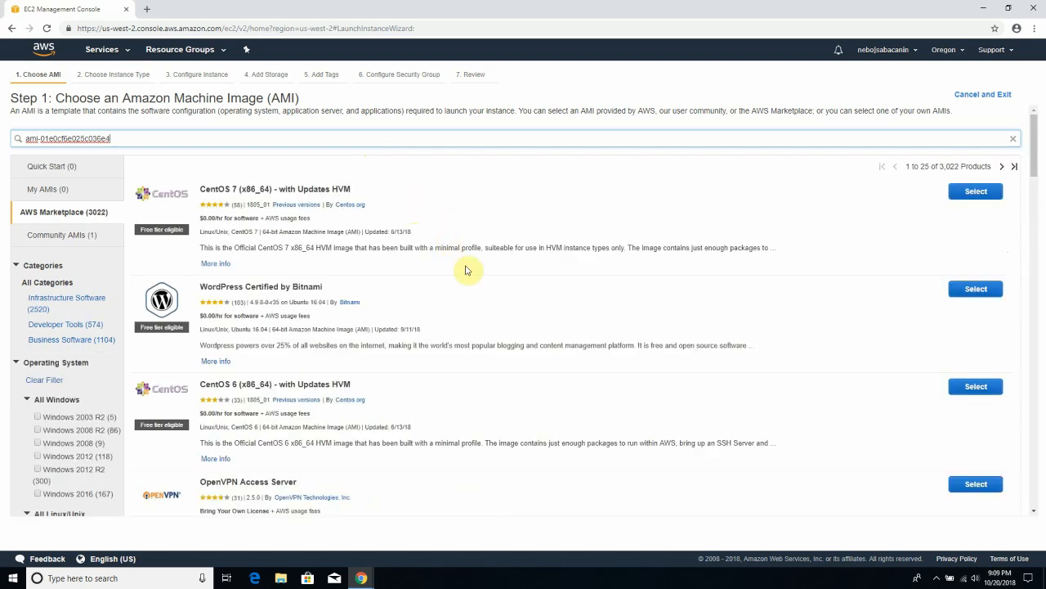
- Select the Ubuntu 16.04 LTS - Xenial (HVM) image from the results
scroll(467, 270, down, 2)
scroll(468, 271, down, 2)
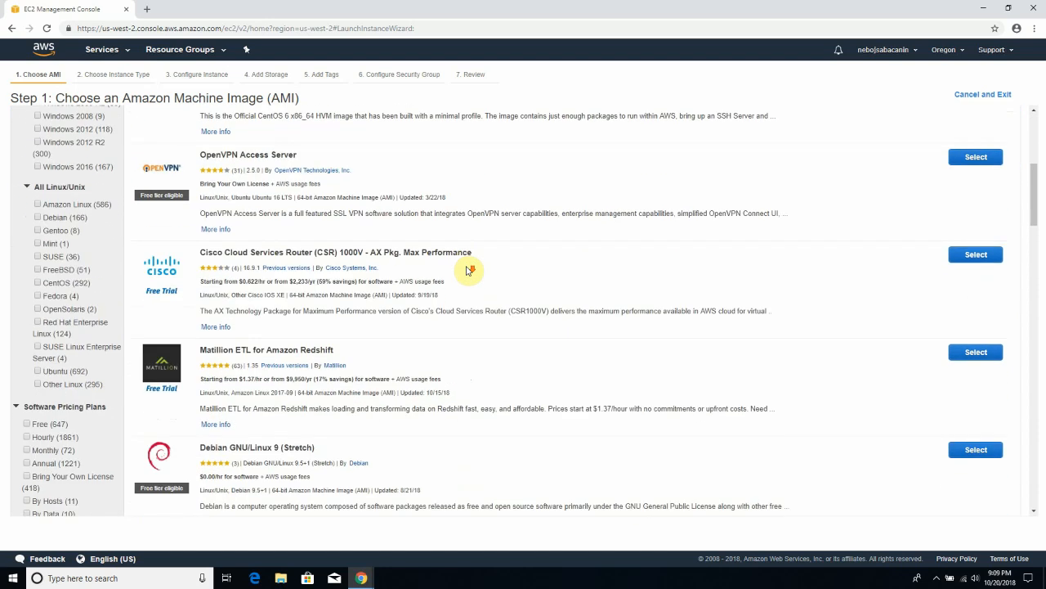
scroll(468, 271, down, 3)
scroll(468, 271, down, 1)
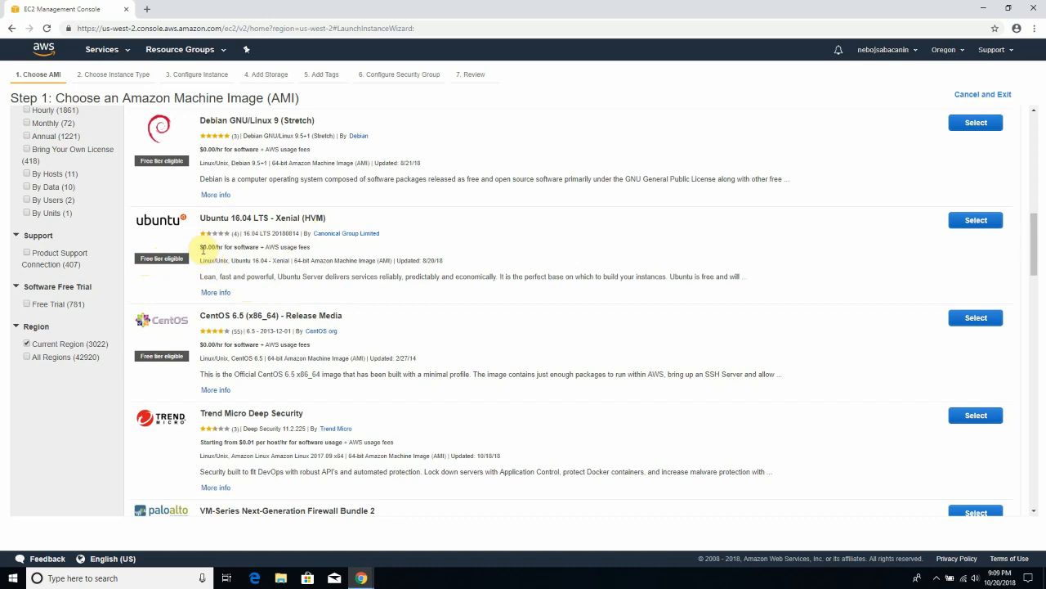
click(976, 221)
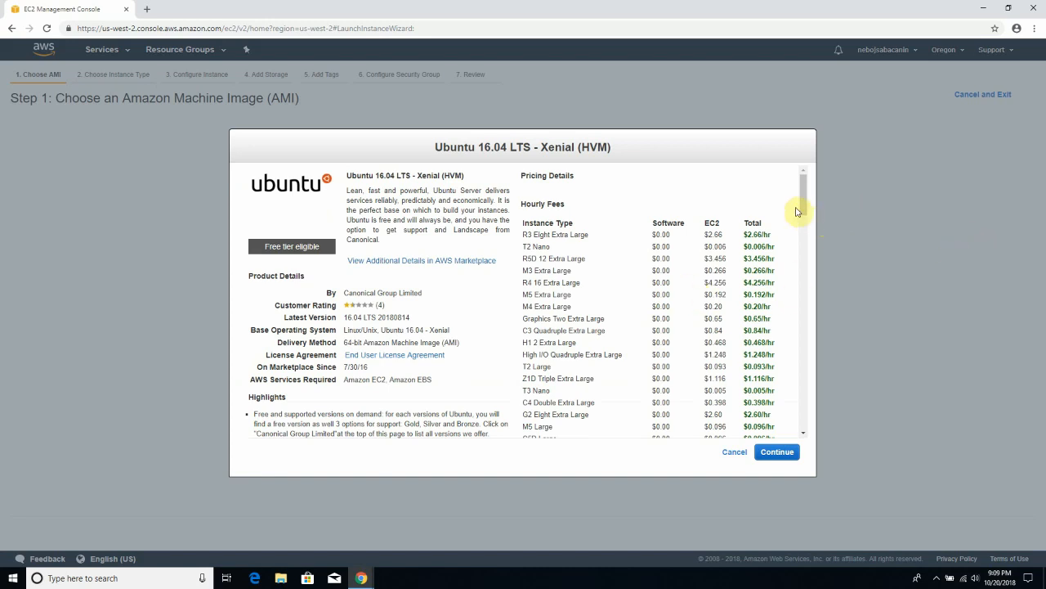
- Review the Ubuntu 16.04 LTS - Xenial pricing, with $0.00 software fees, and continue
mouse_move(804, 211)
mouse_down()
mouse_move(807, 339)
mouse_move(808, 213)
mouse_up()
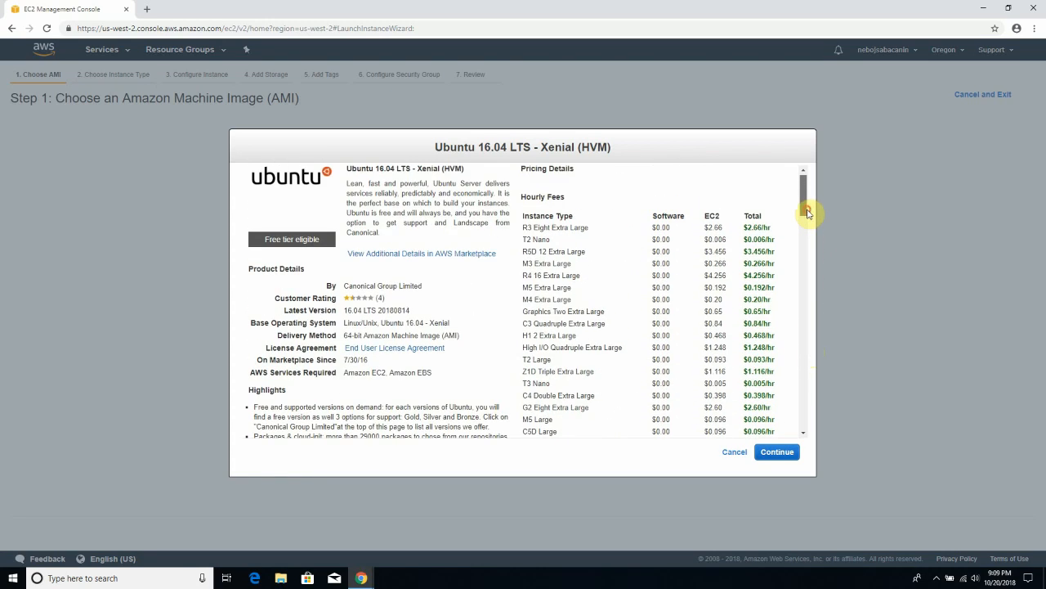
drag(804, 209, 815, 165)
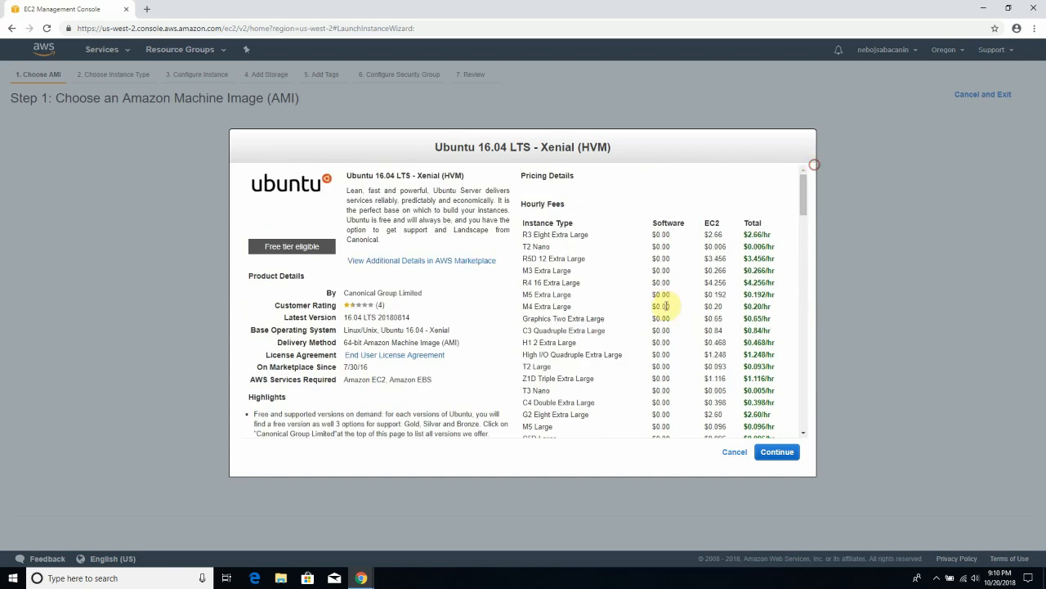
click(777, 452)
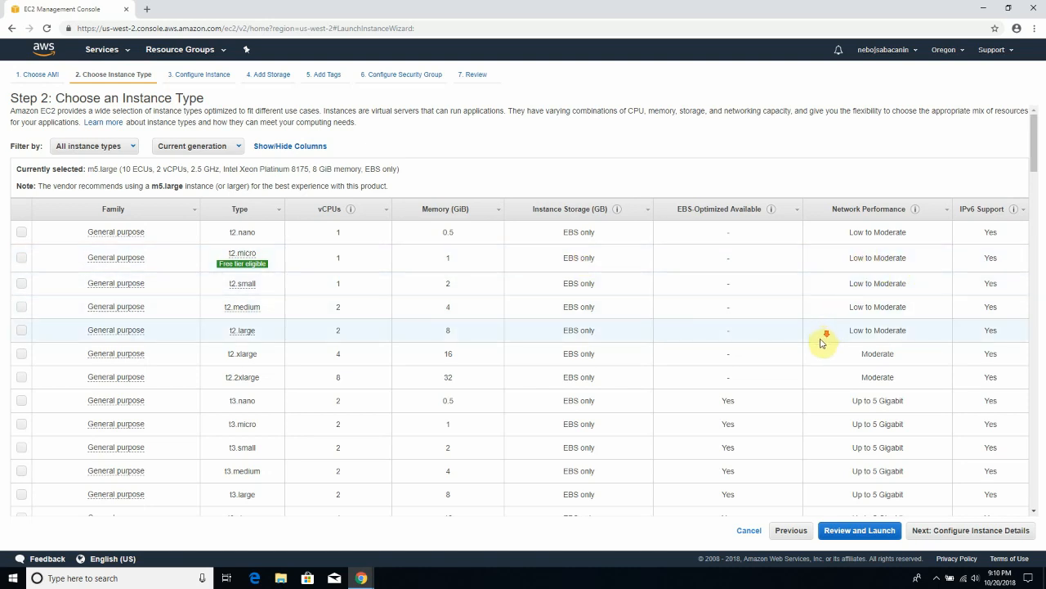
- Pick the t2.nano row in the Choose an Instance Type table
scroll(823, 342, down, 3)
scroll(822, 342, up, 3)
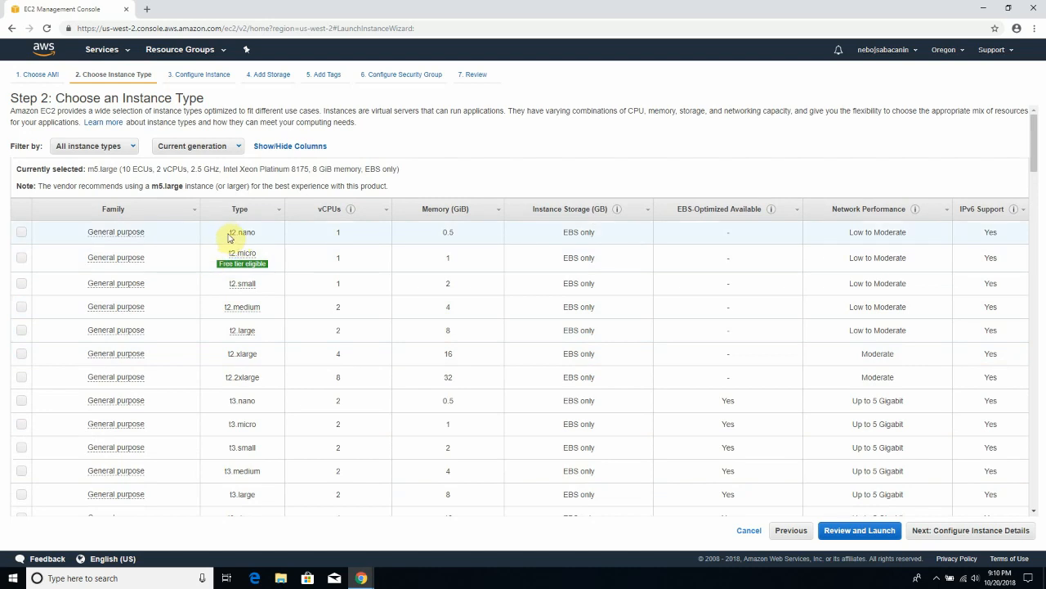
drag(229, 232, 256, 237)
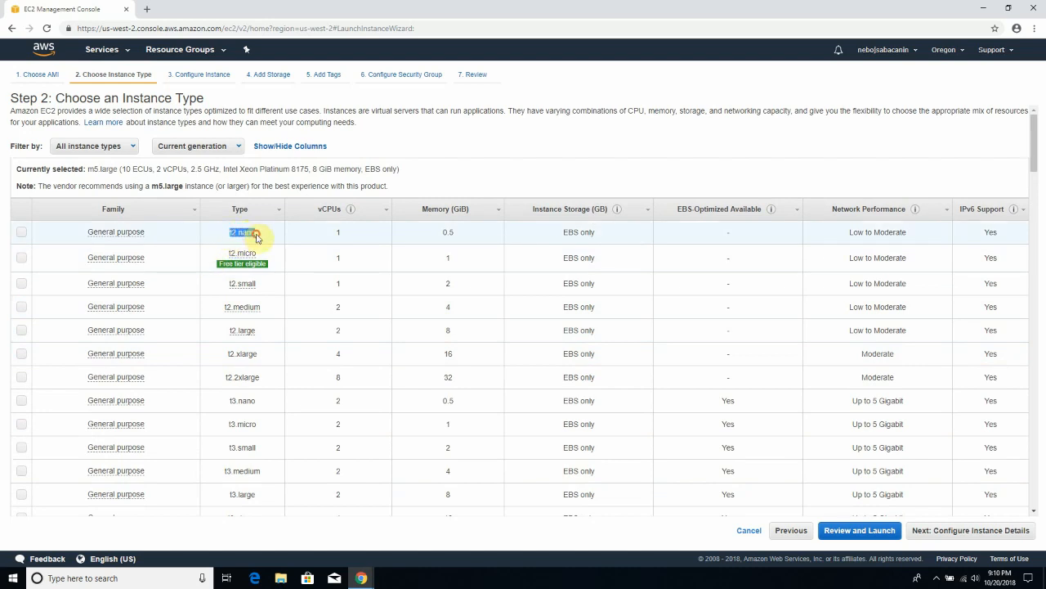
click(253, 233)
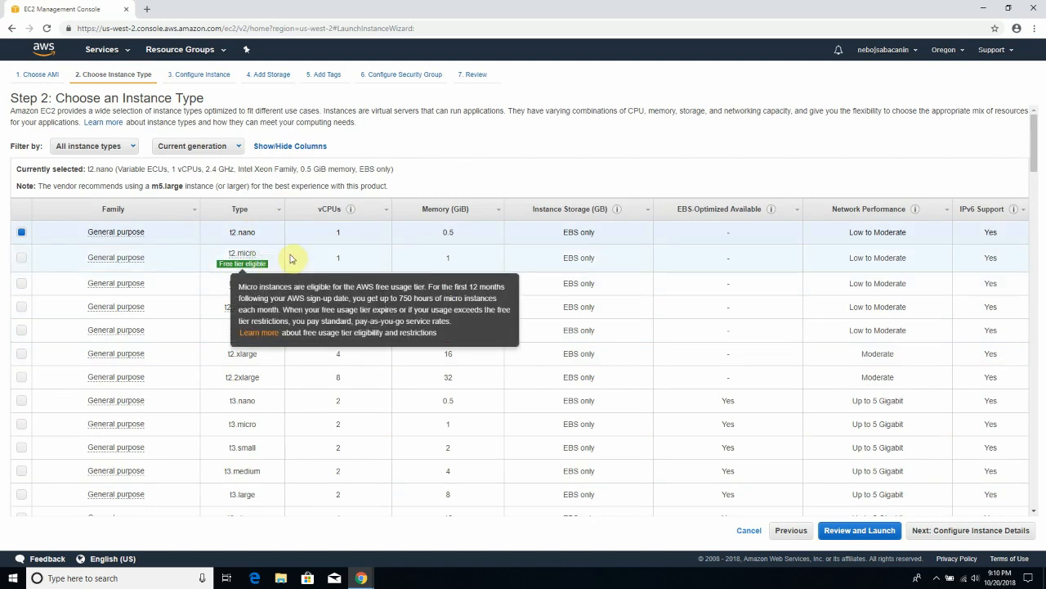
- Select storage-optimized i3.16xlarge and review its specs: 64 vCPUs, 488 GiB, 8 x 1900 SSD, 25 Gigabit
scroll(580, 331, down, 2)
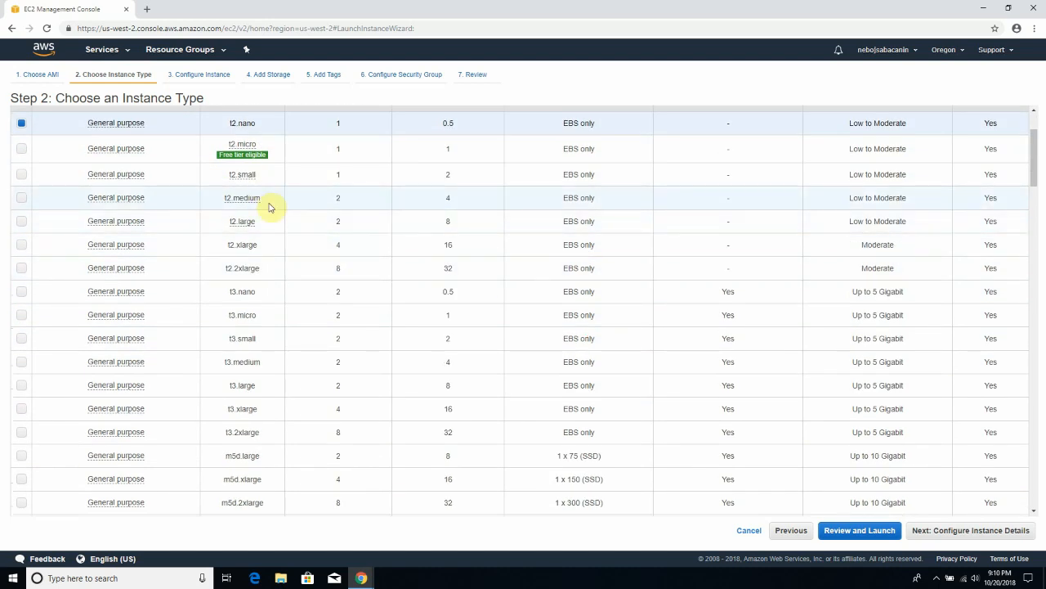
scroll(278, 341, down, 12)
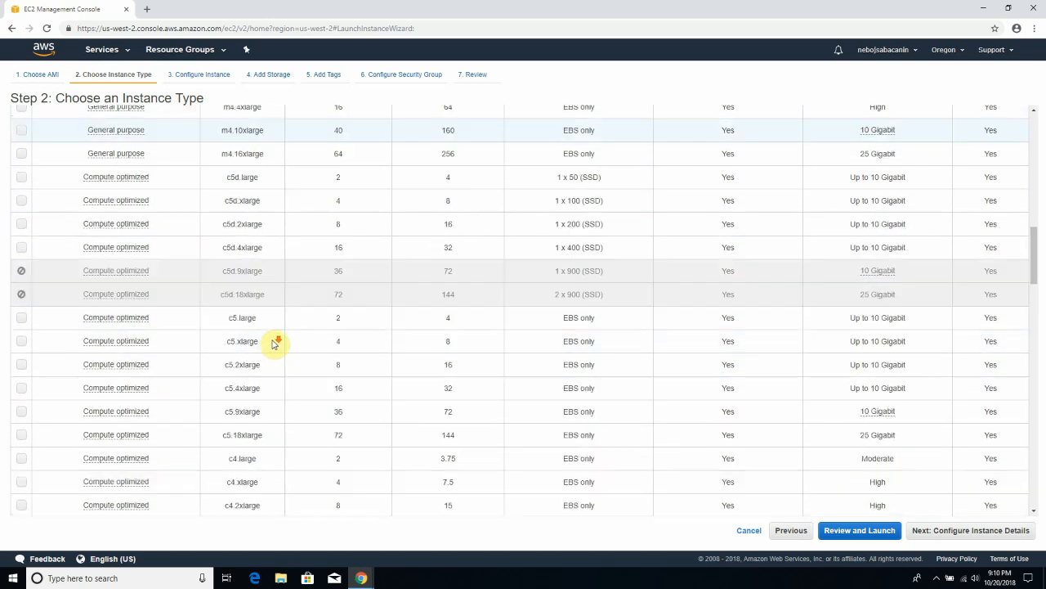
scroll(291, 340, down, 6)
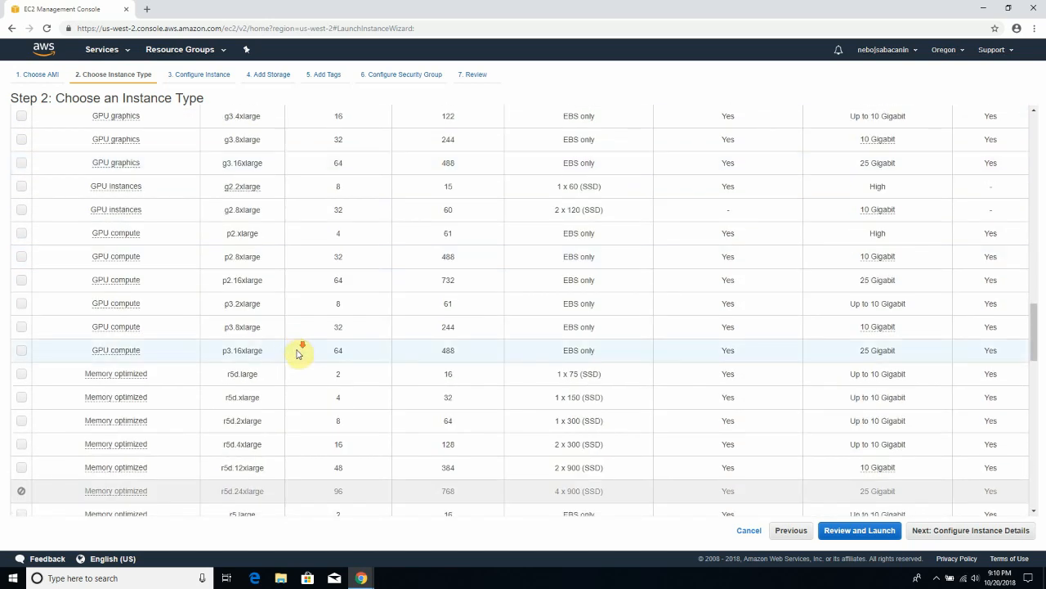
scroll(307, 357, down, 8)
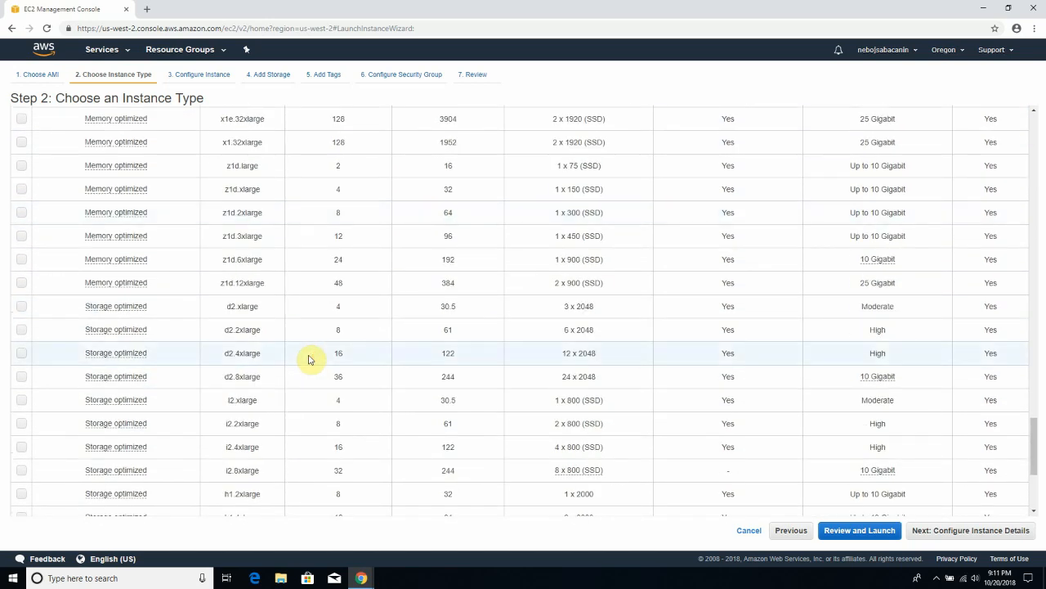
scroll(311, 359, down, 3)
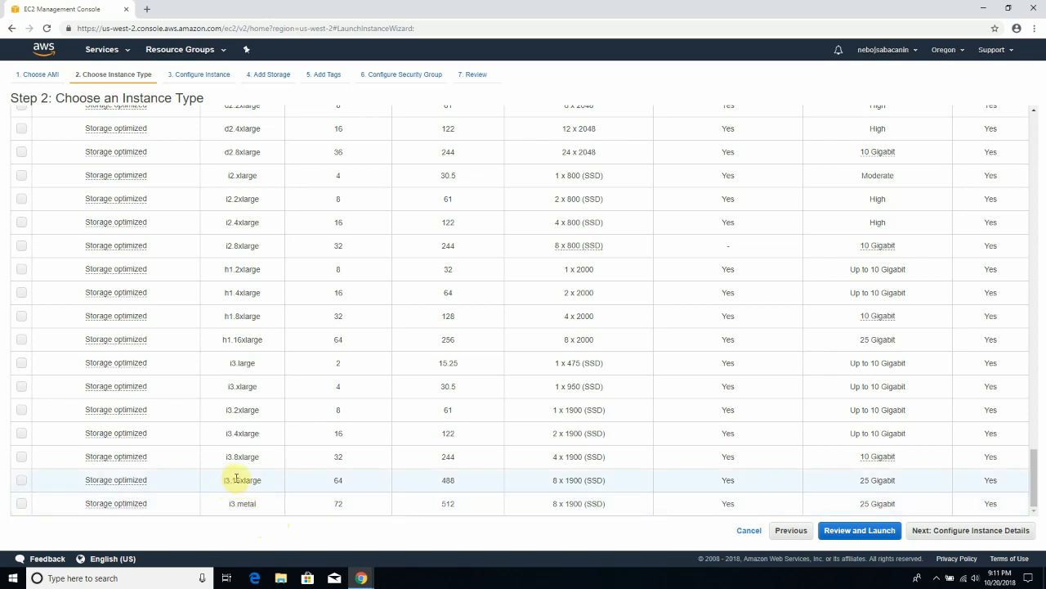
drag(348, 481, 332, 488)
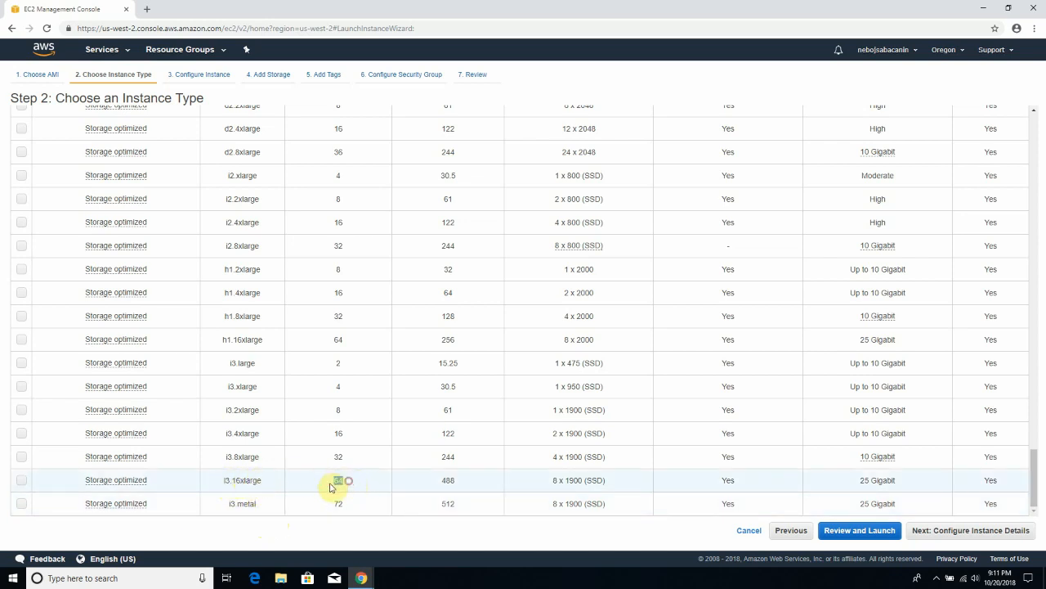
click(434, 484)
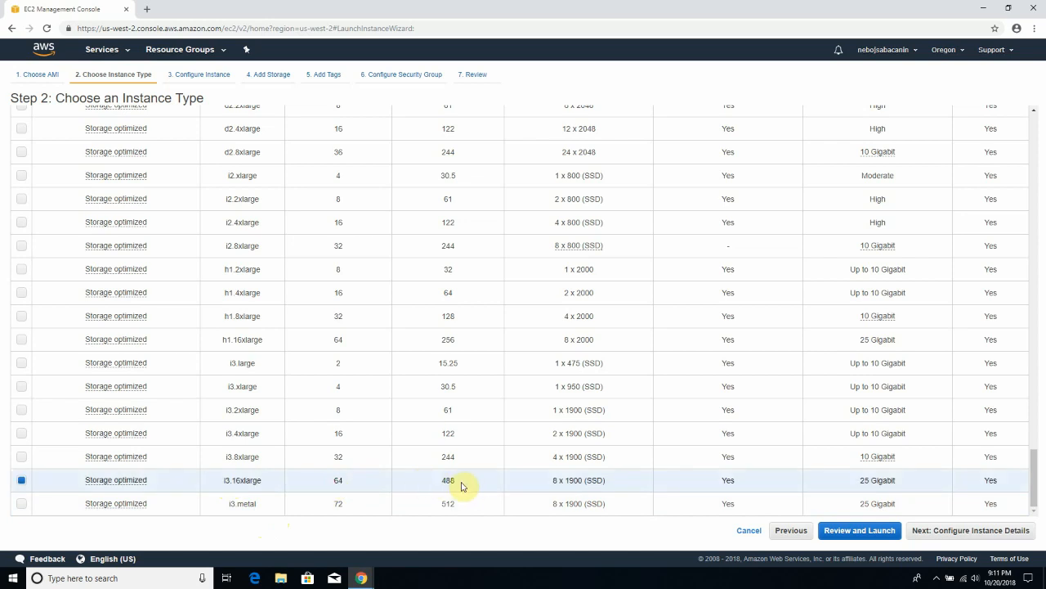
double_click(450, 481)
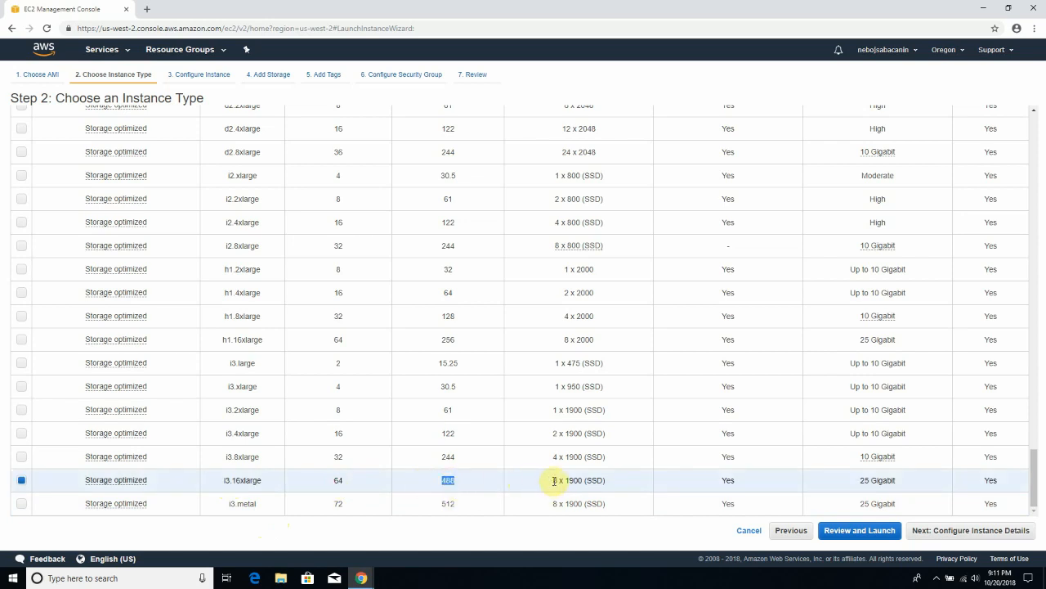
drag(575, 480, 585, 480)
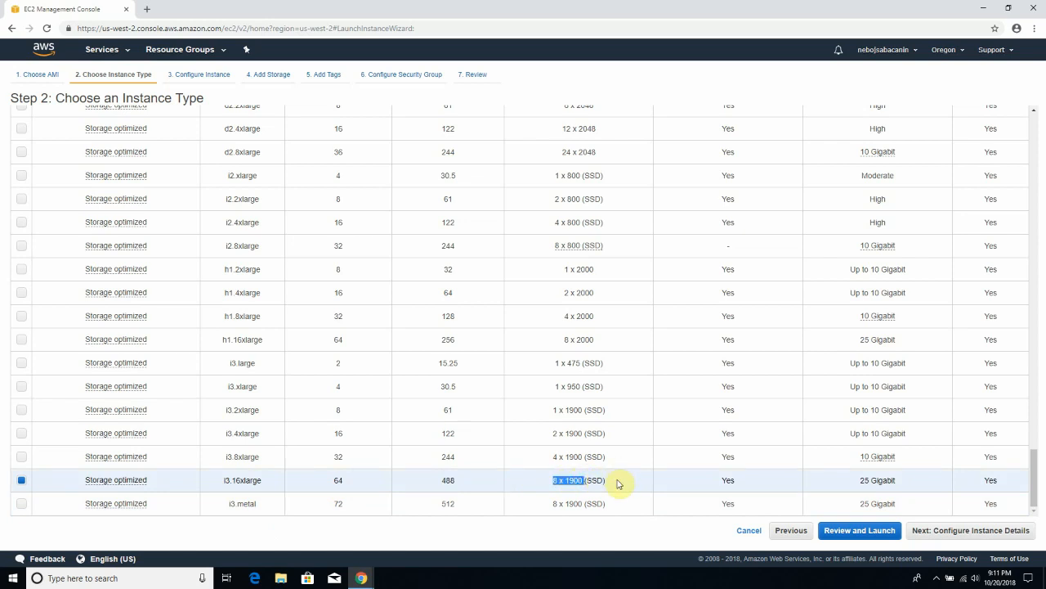
click(622, 487)
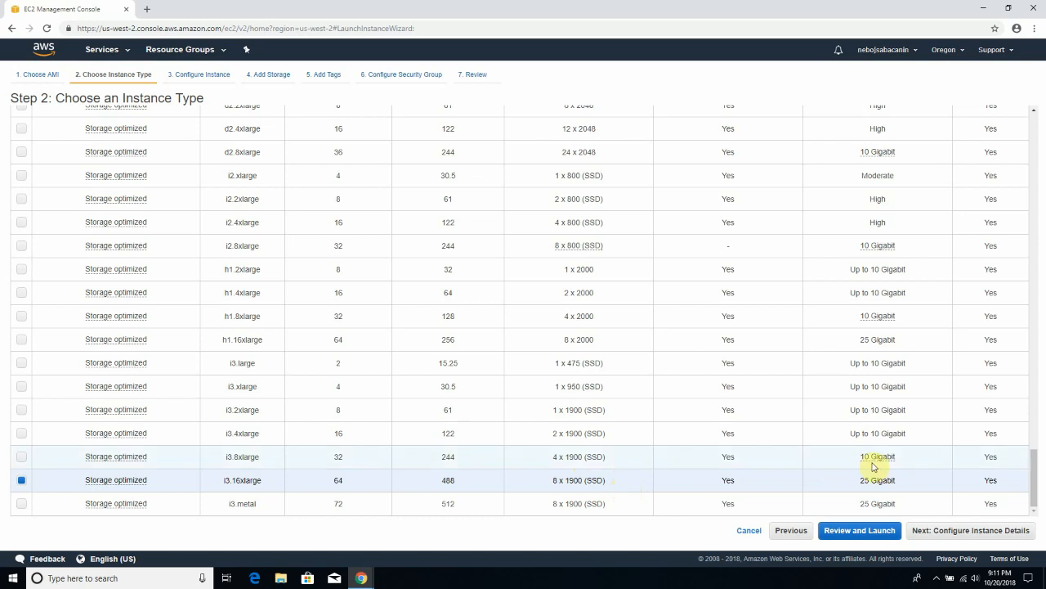
drag(858, 484, 899, 487)
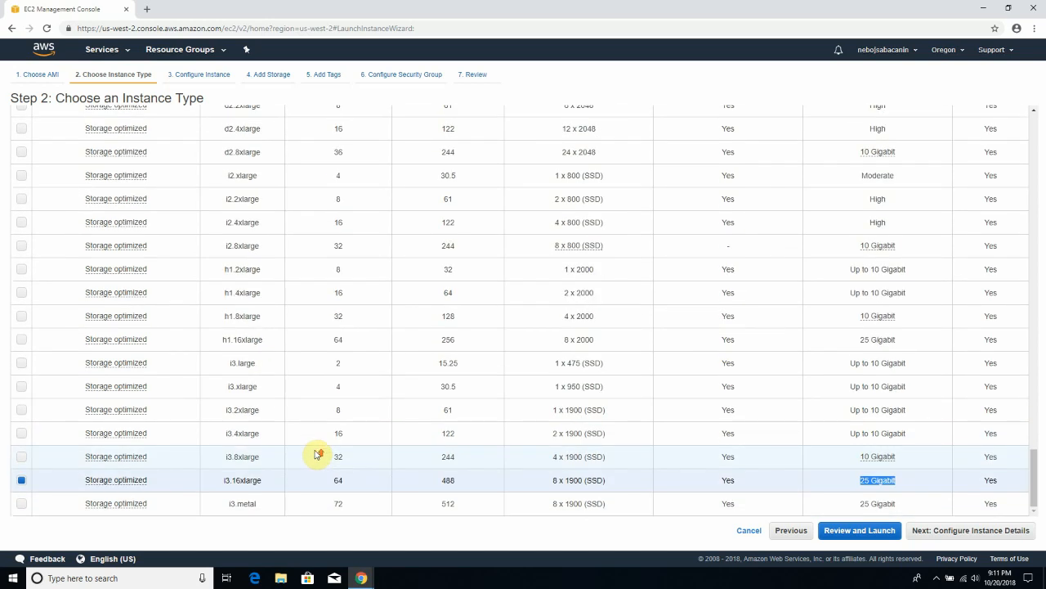
scroll(316, 454, up, 15)
- Scroll back to the top of the table and select the free-tier t2.micro row
scroll(316, 455, up, 12)
scroll(325, 455, up, 12)
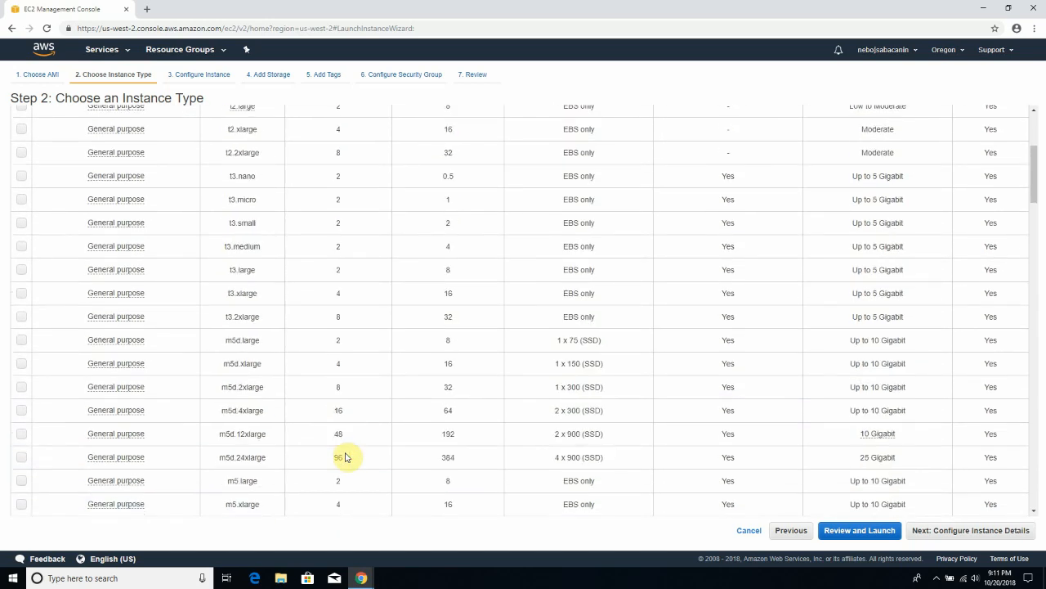
scroll(345, 457, up, 5)
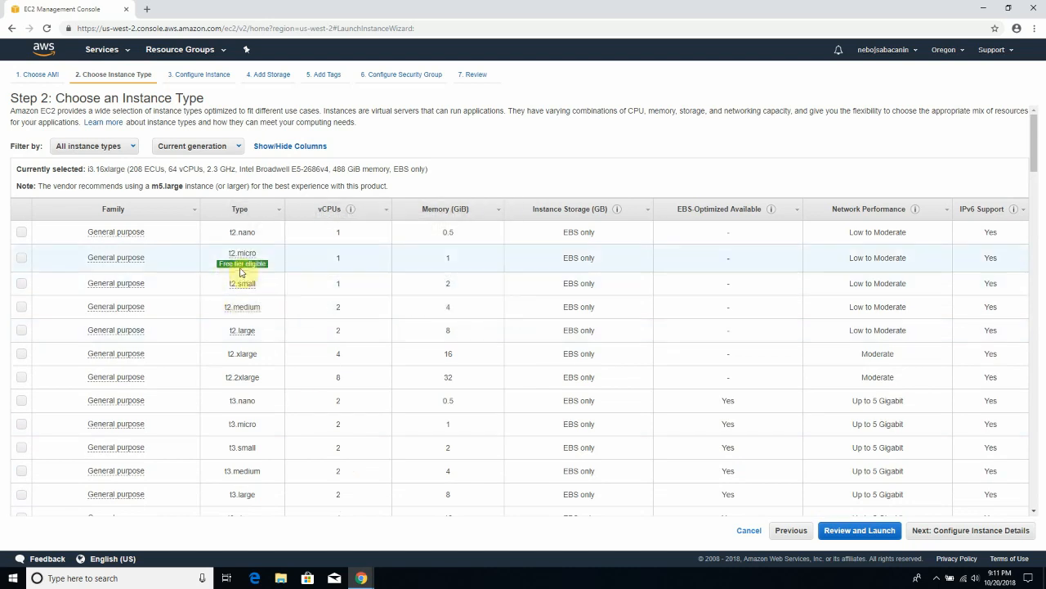
mouse_move(247, 269)
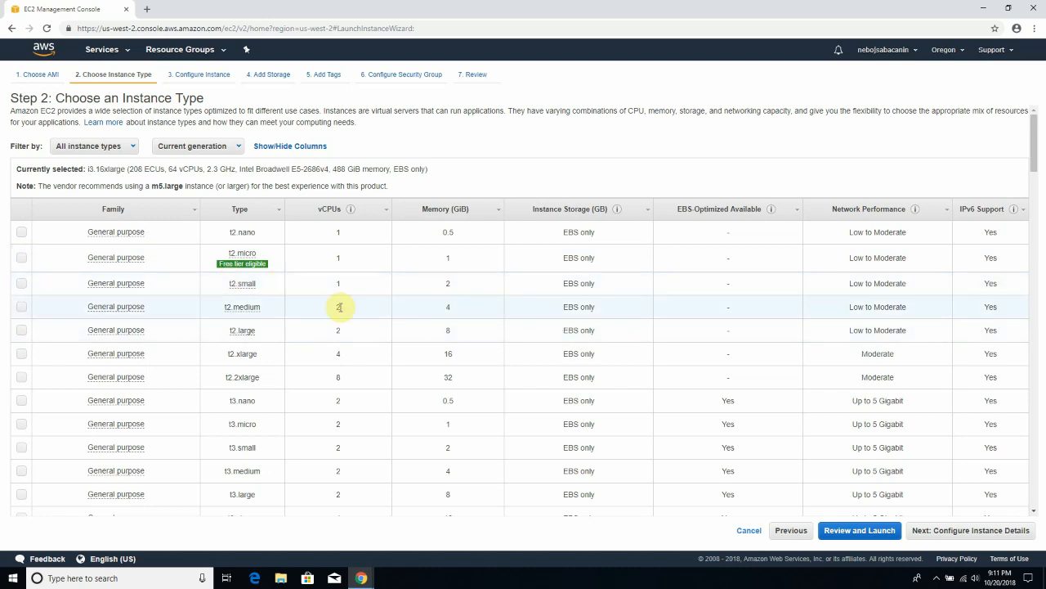
drag(347, 262, 332, 264)
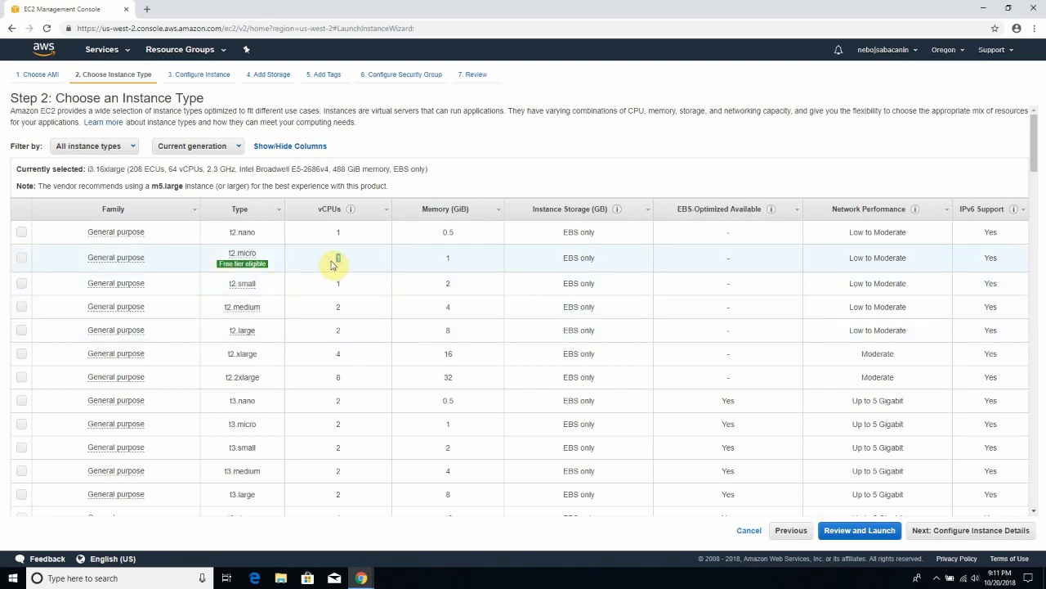
click(332, 263)
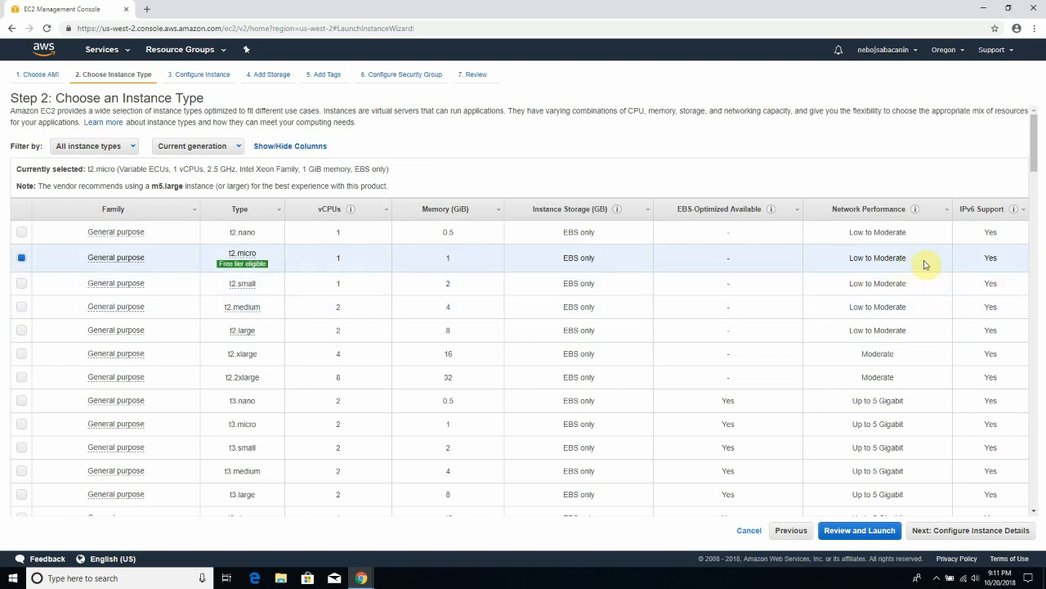
- Confirm the t2.micro specifications and advance to Step 3: Configure Instance Details
mouse_move(1014, 214)
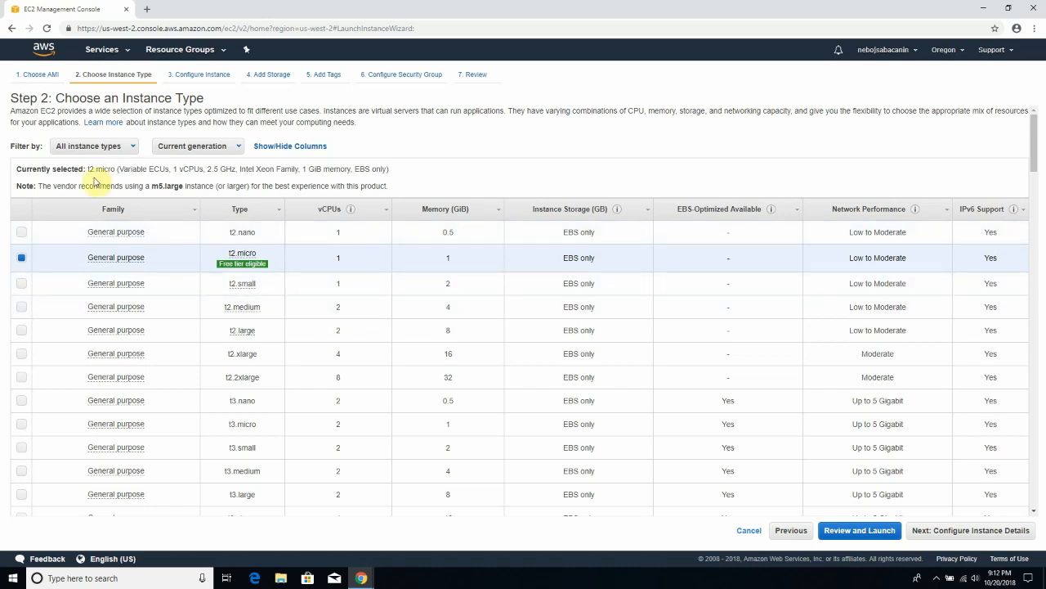
drag(120, 169, 392, 173)
click(393, 173)
click(22, 260)
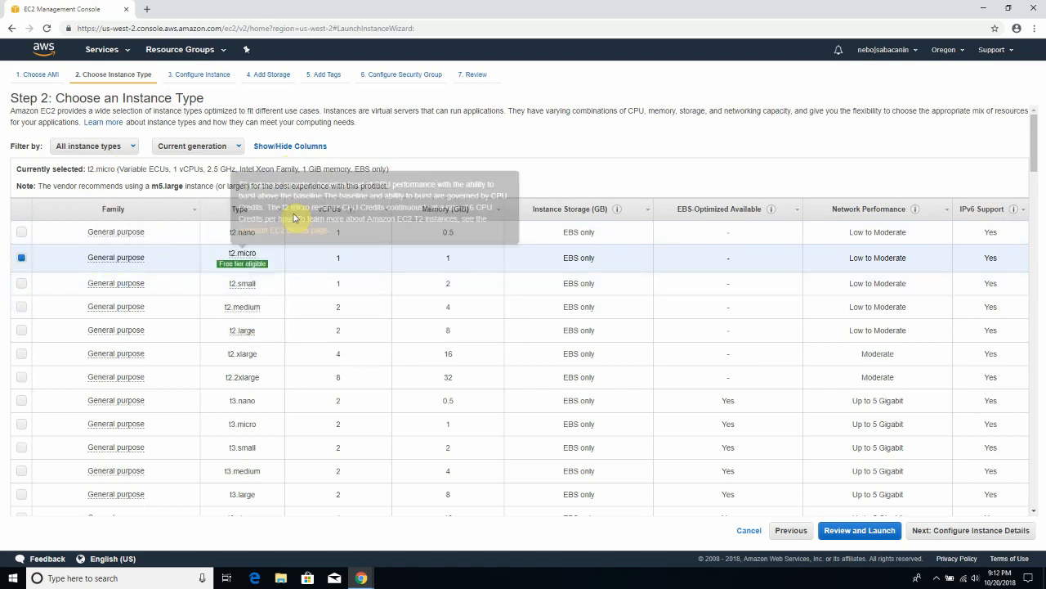
scroll(850, 500, down, 1)
scroll(842, 482, down, 4)
scroll(835, 475, up, 5)
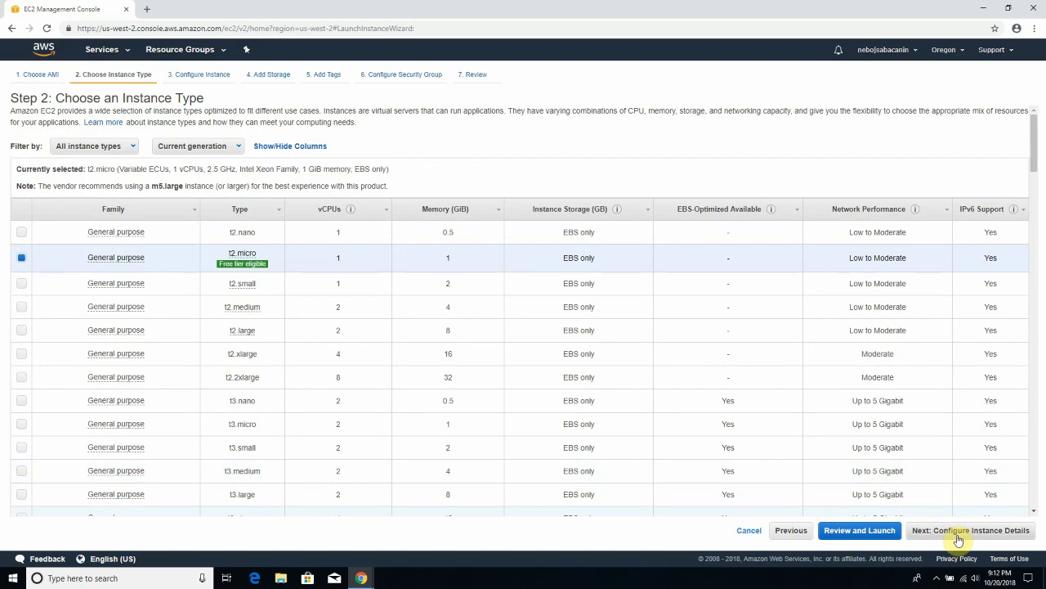
click(958, 532)
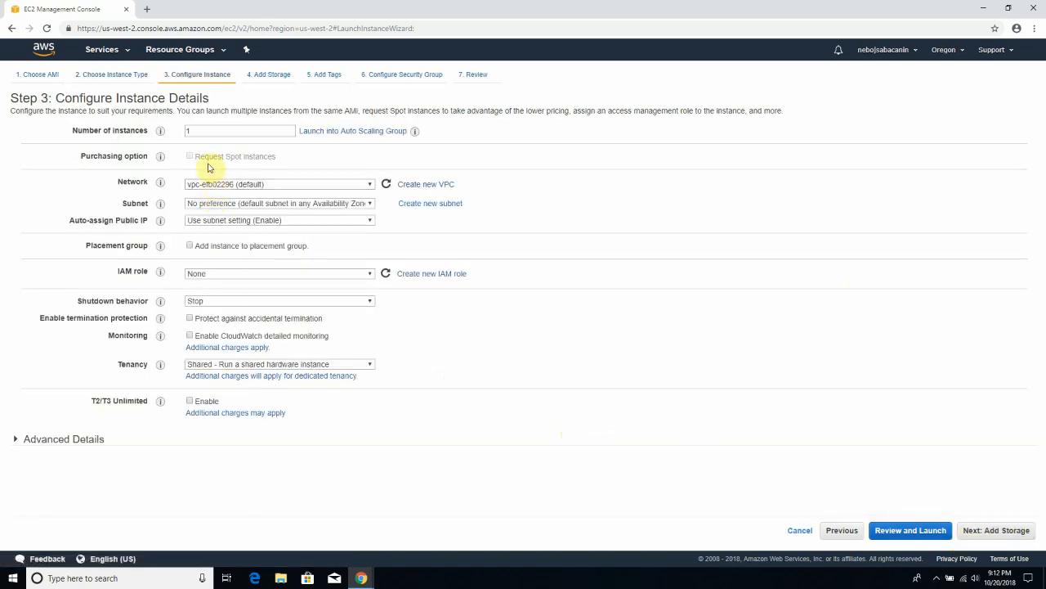
- Check that the Number of instances field stays at 1
click(202, 131)
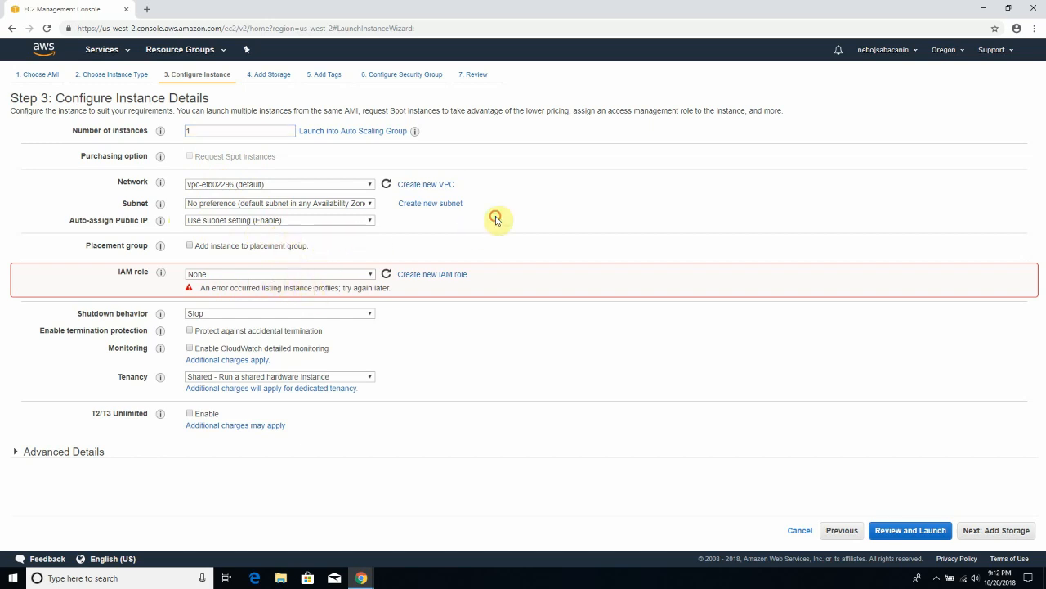
double_click(212, 130)
click(203, 134)
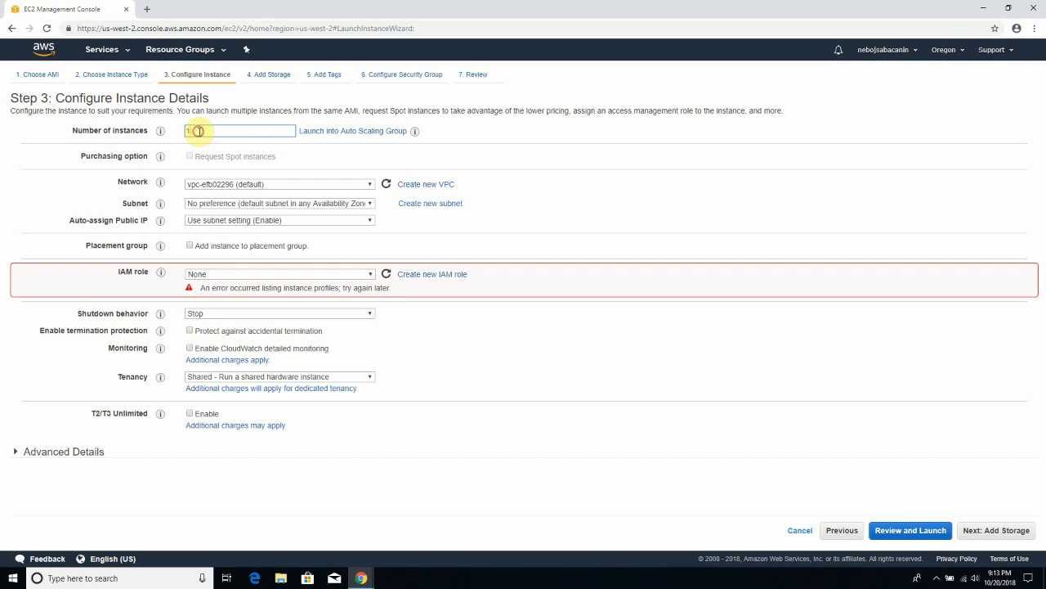
double_click(194, 132)
text(1)
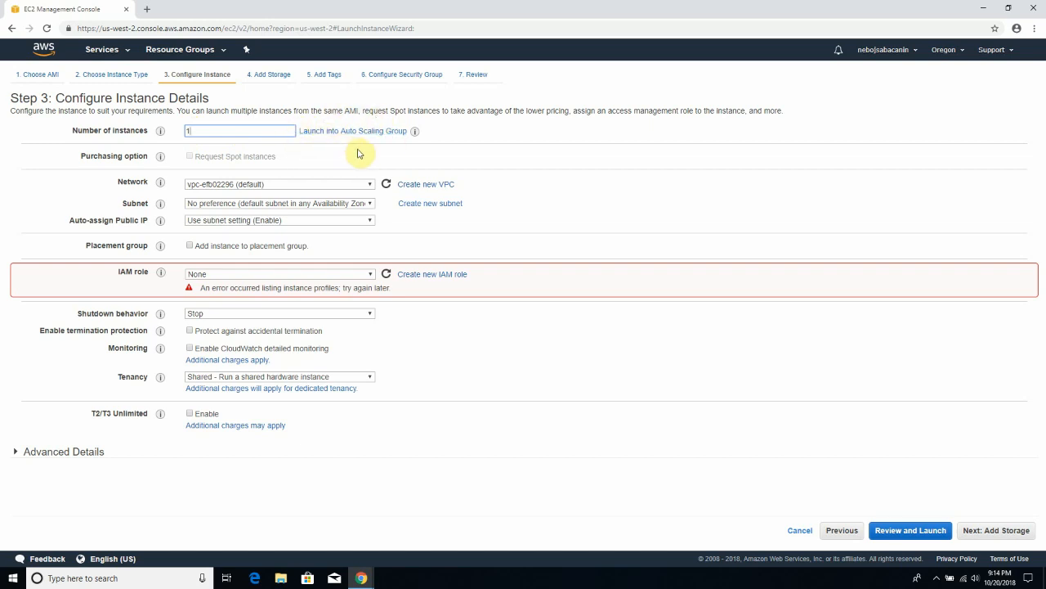
double_click(197, 131)
click(207, 130)
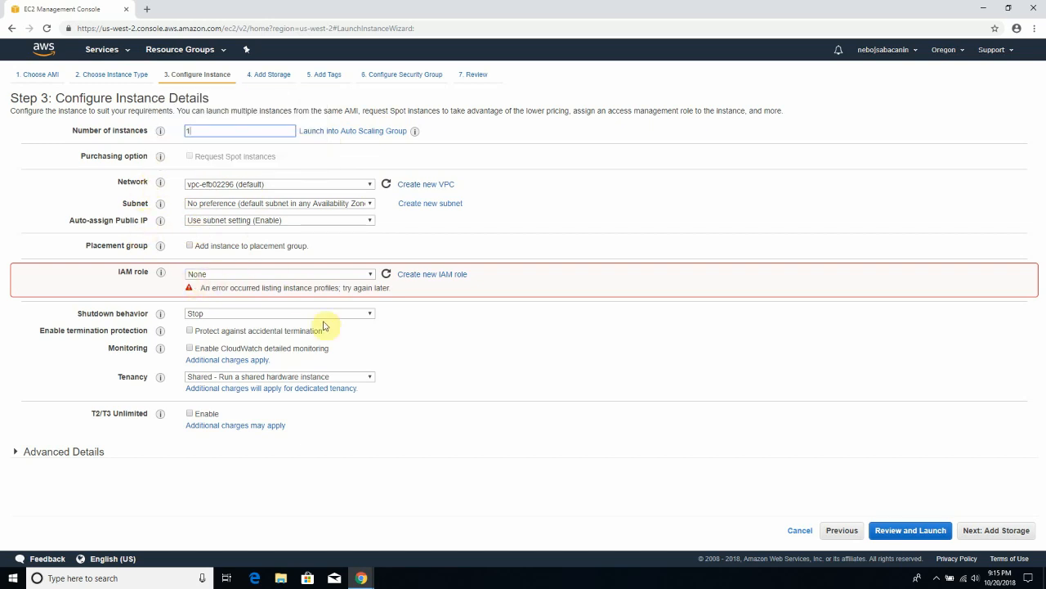
- Look through the Shutdown behavior dropdown and leave it set to Stop
click(233, 314)
click(232, 315)
click(232, 314)
click(232, 315)
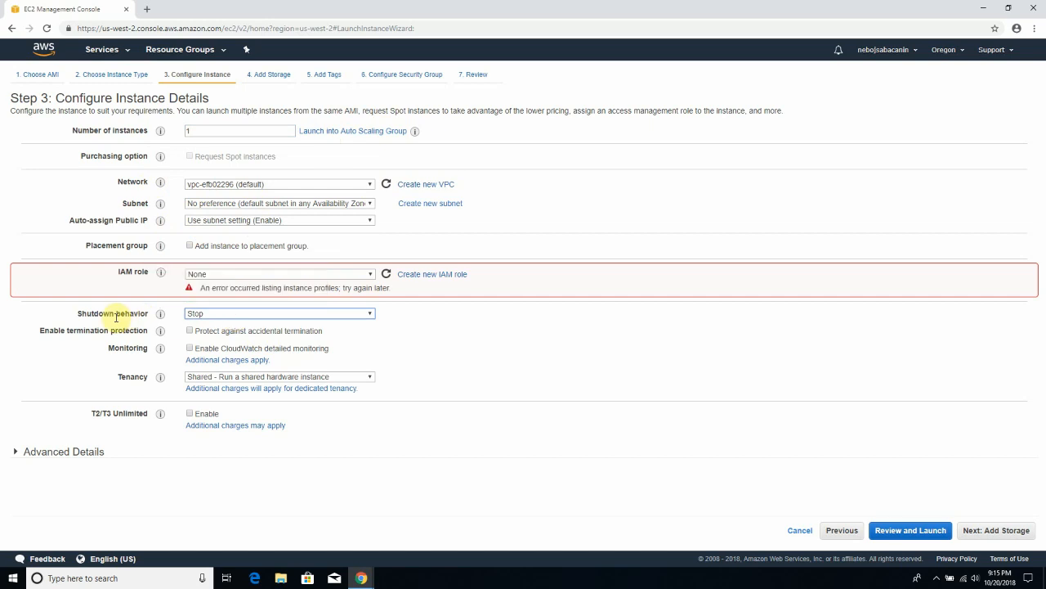
click(212, 319)
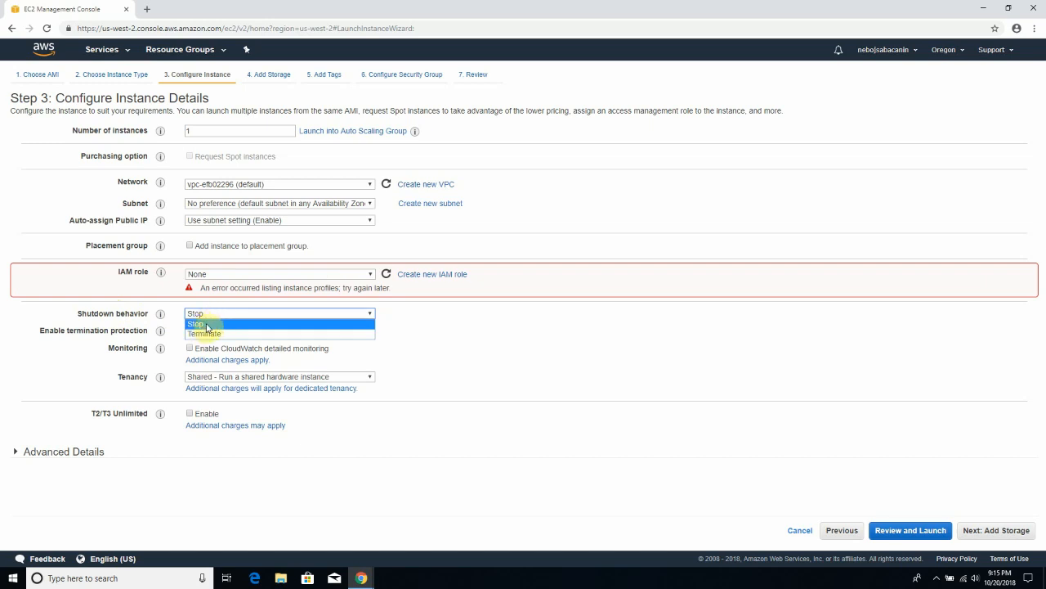
click(207, 325)
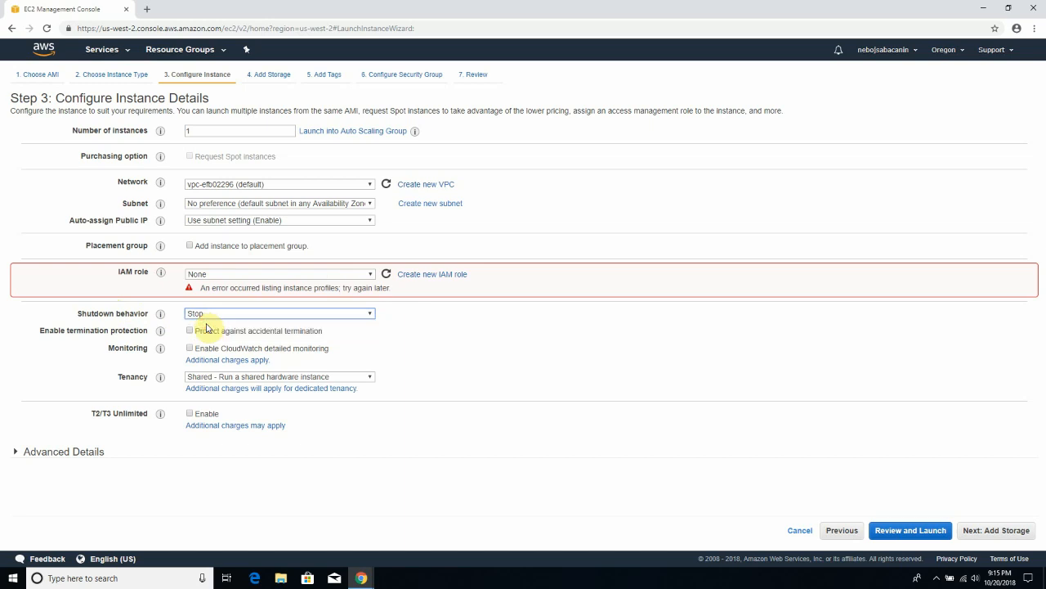
click(209, 314)
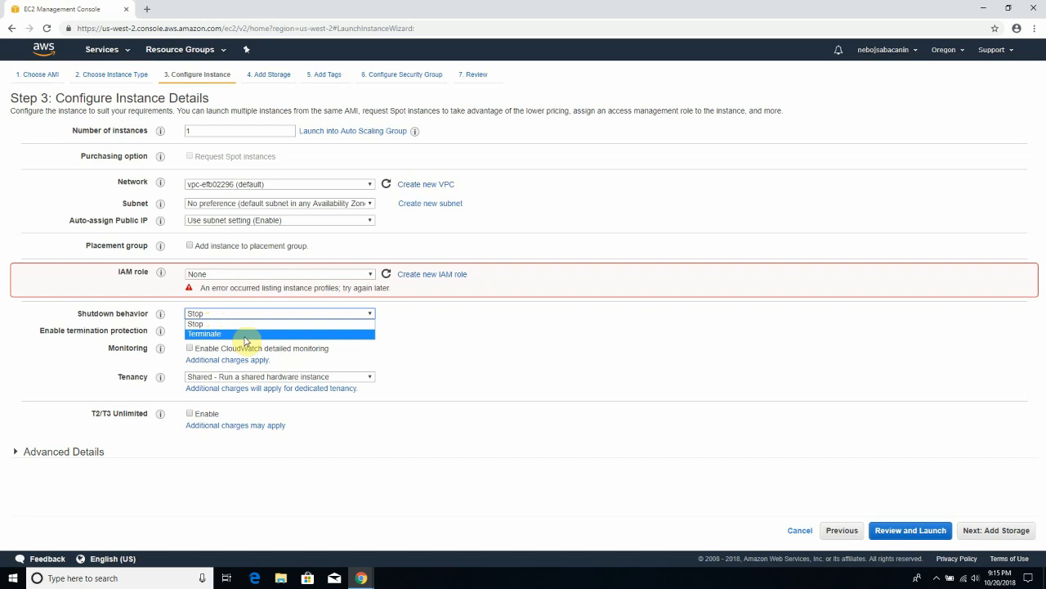
click(196, 324)
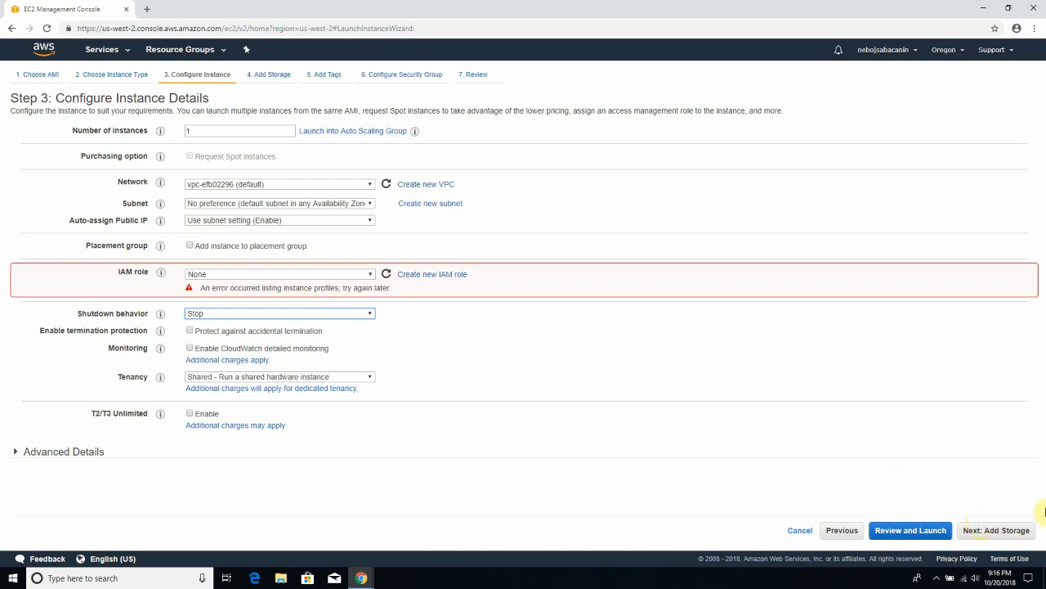
- Keep the /dev/sda1 root volume at 8 GiB and move past the storage step
click(993, 535)
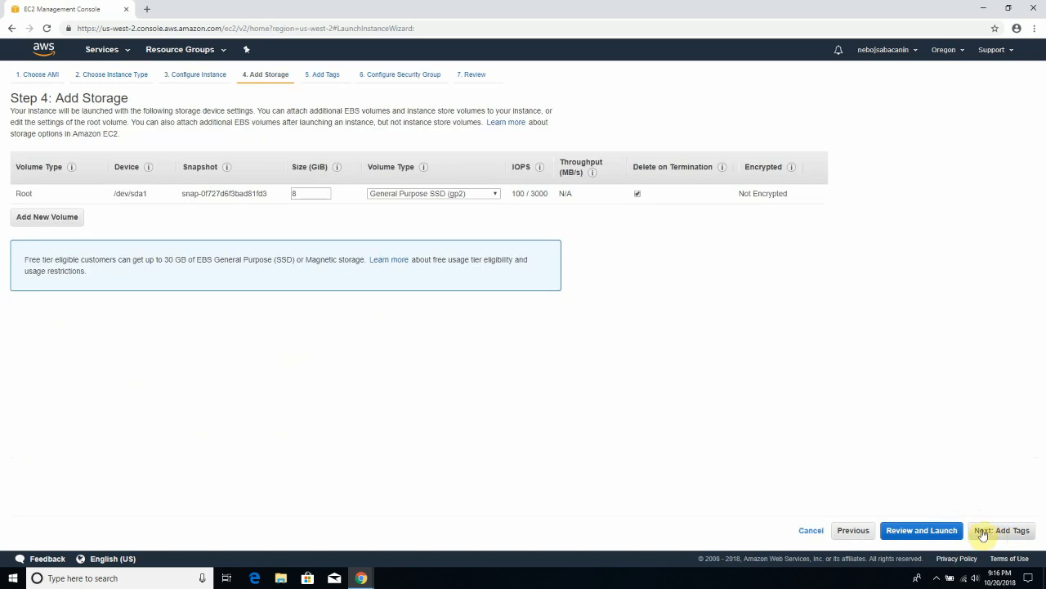
double_click(312, 196)
click(304, 195)
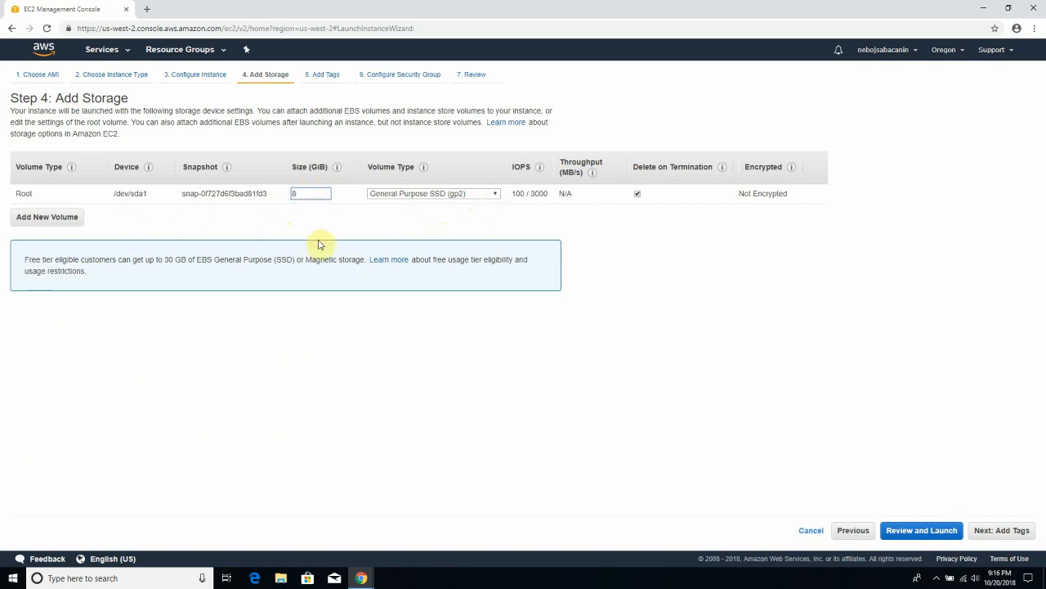
drag(112, 198, 150, 199)
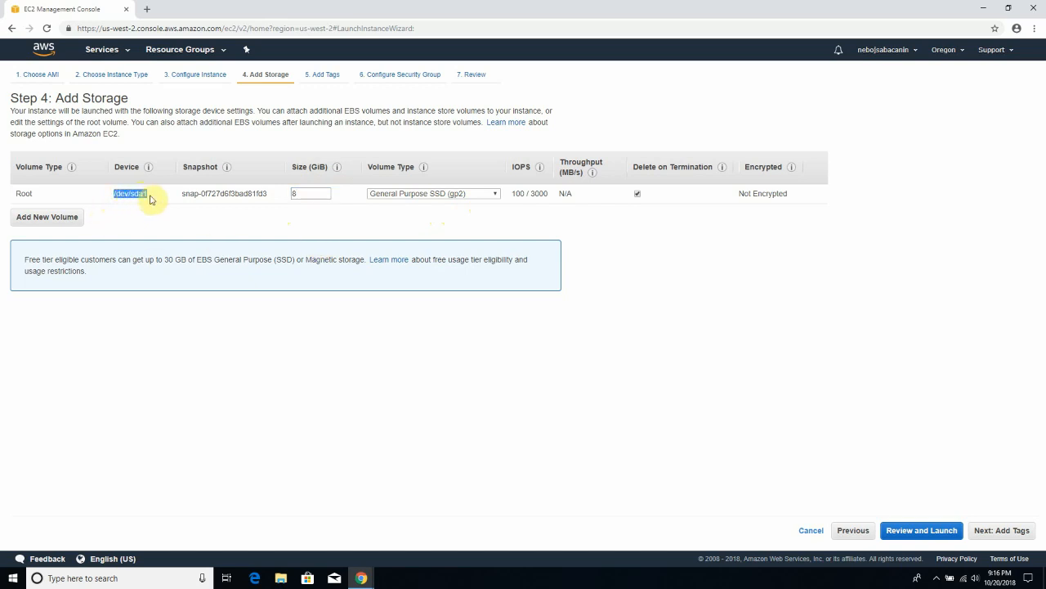
click(171, 217)
click(303, 194)
drag(305, 194, 328, 208)
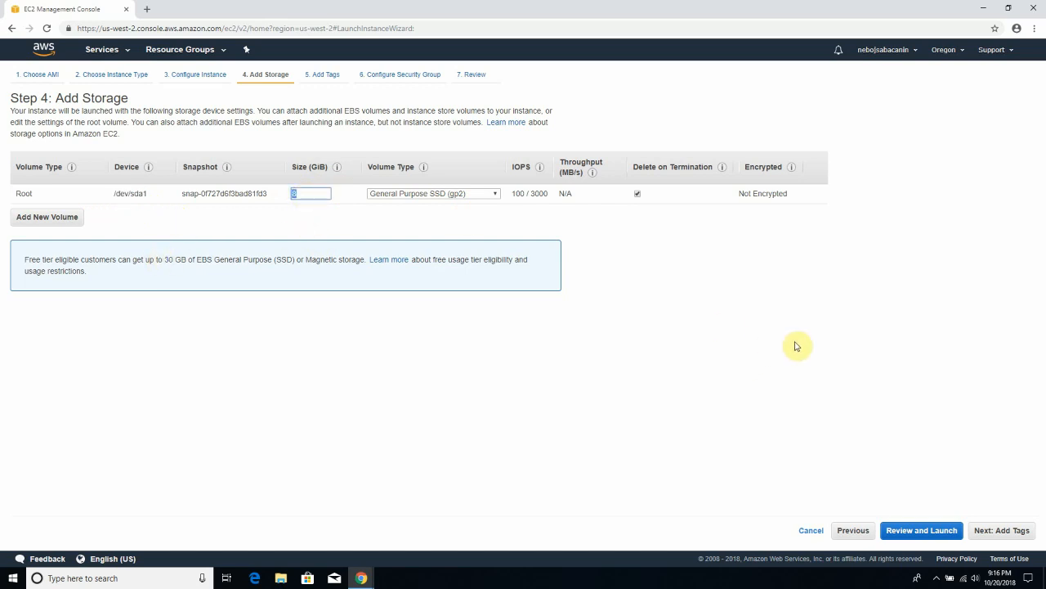
click(1005, 537)
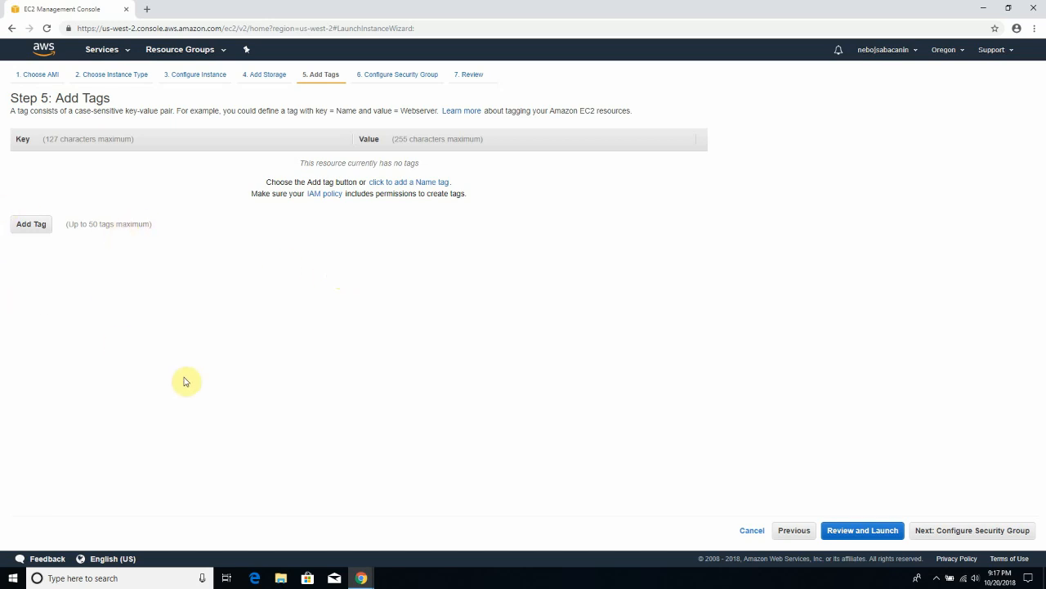
- Add a tag with key 'name' and value 'singidunum_university', then continue
click(38, 227)
click(50, 160)
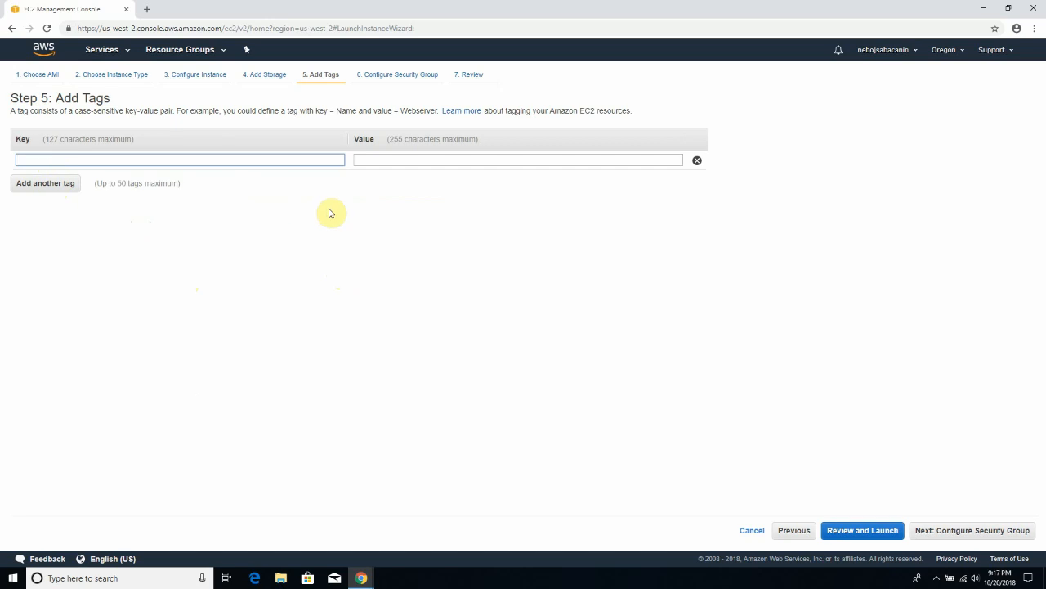
text(singidunum)
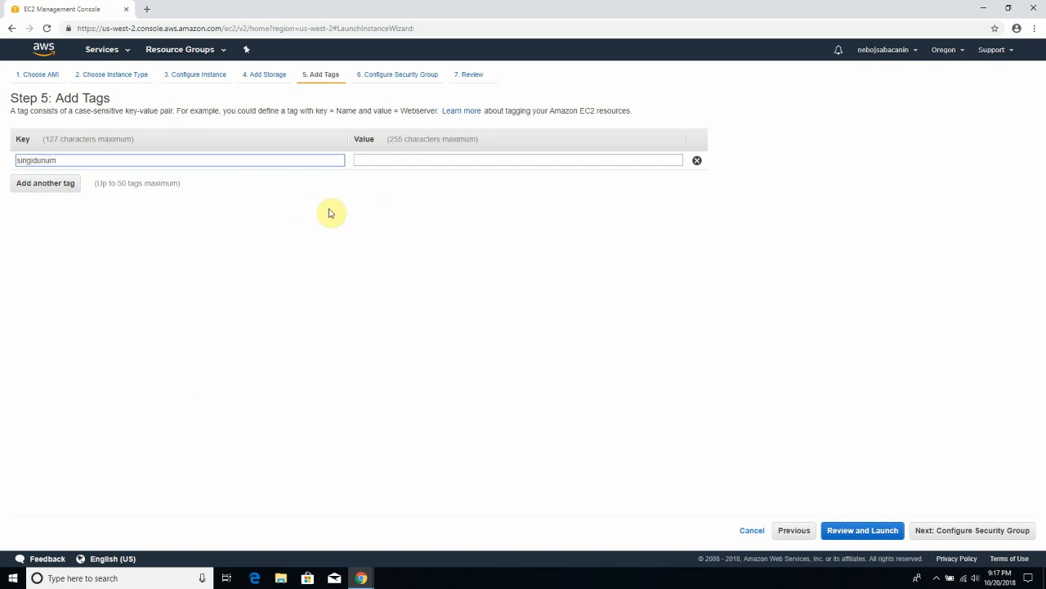
key(ctrl+a)
text(name)
key(Tab)
text(singidun)
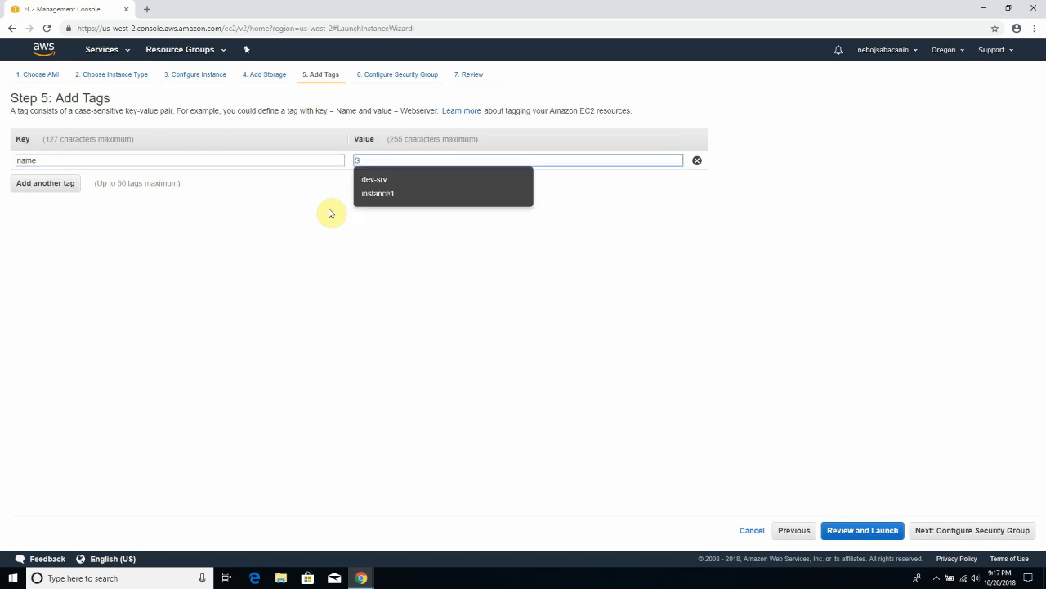
text(um)
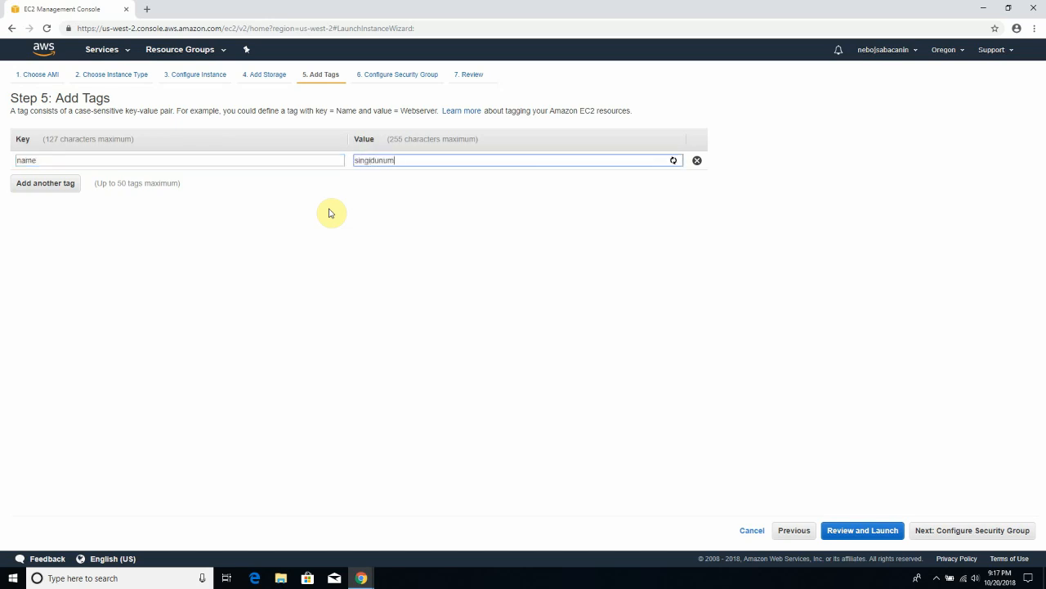
text(_university)
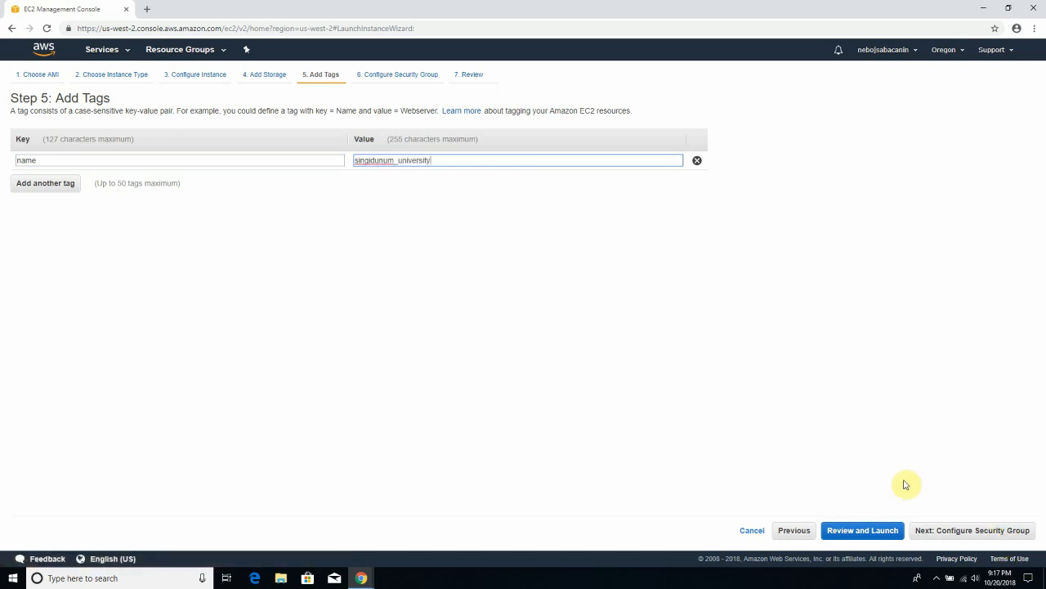
click(979, 543)
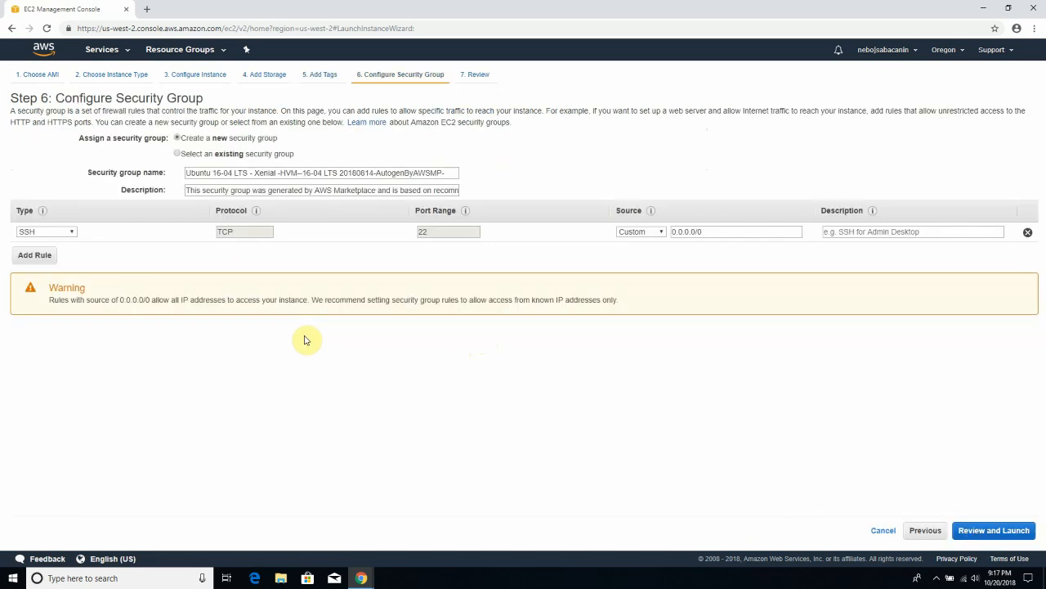
- Rename the security group to 'SINGIDUNUM UNIVERSITY' with description 'This group is for educational purposes'
click(266, 173)
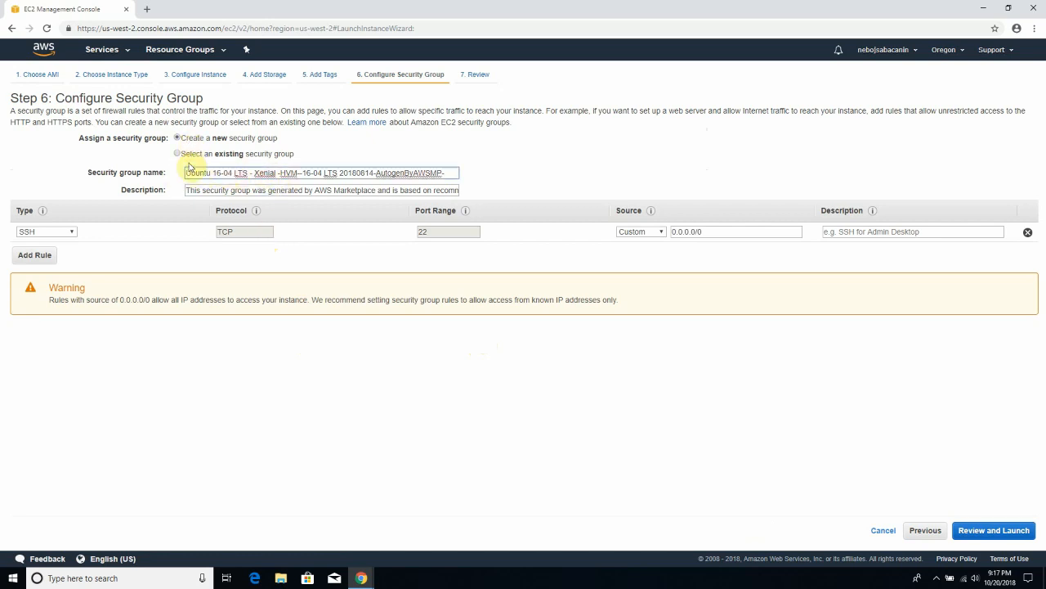
drag(187, 173, 450, 175)
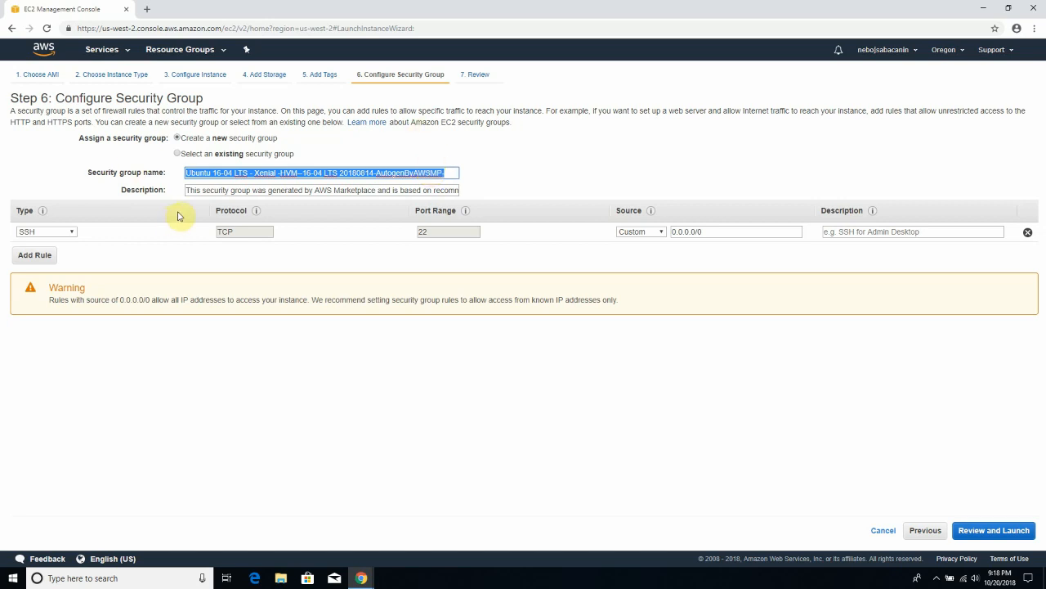
drag(448, 172, 145, 172)
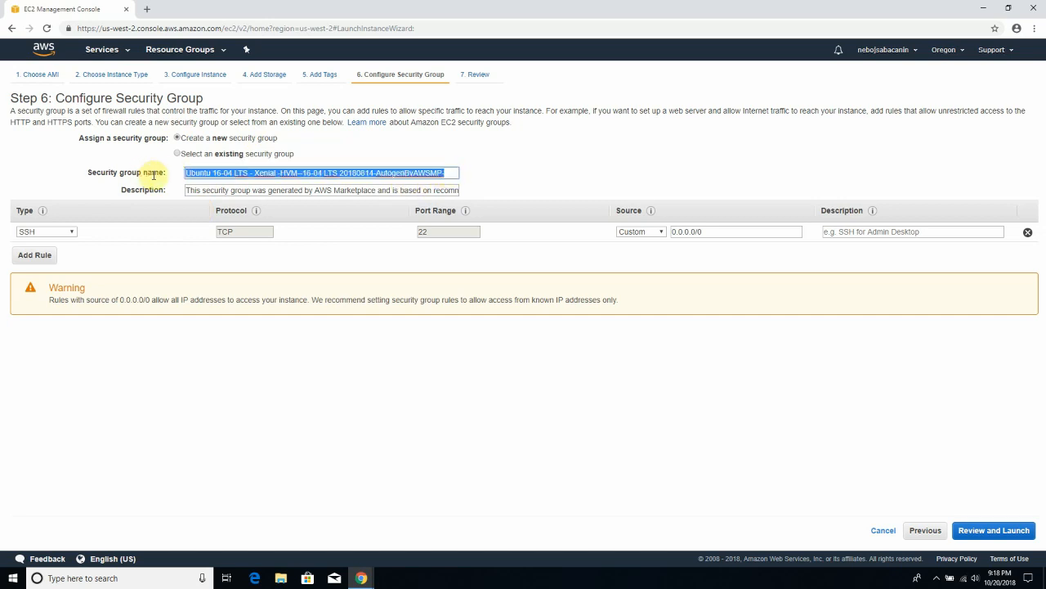
text(SINGIDUNUM UNIVERSITY)
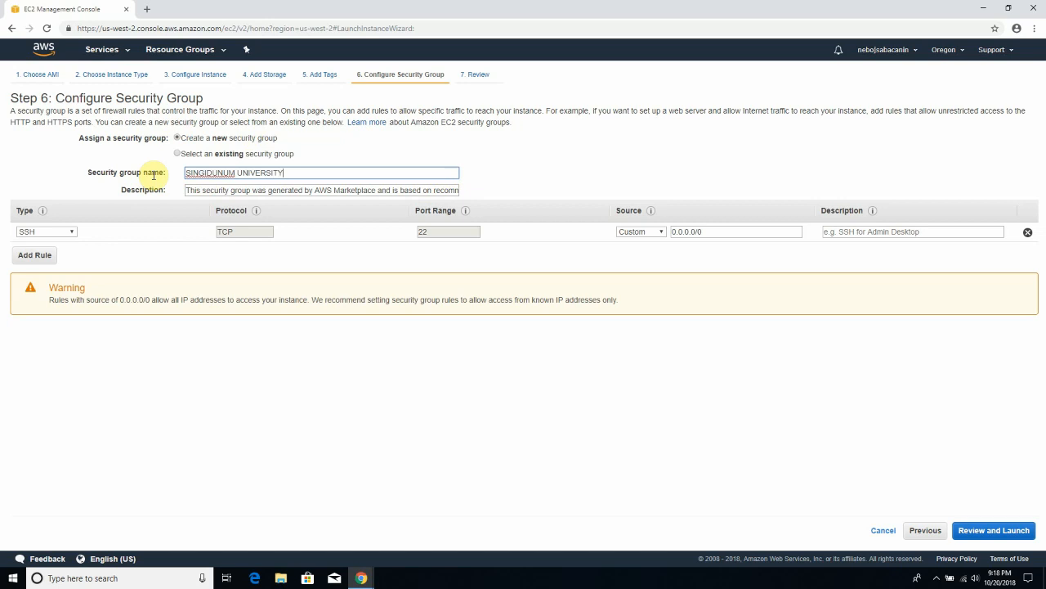
key(Tab)
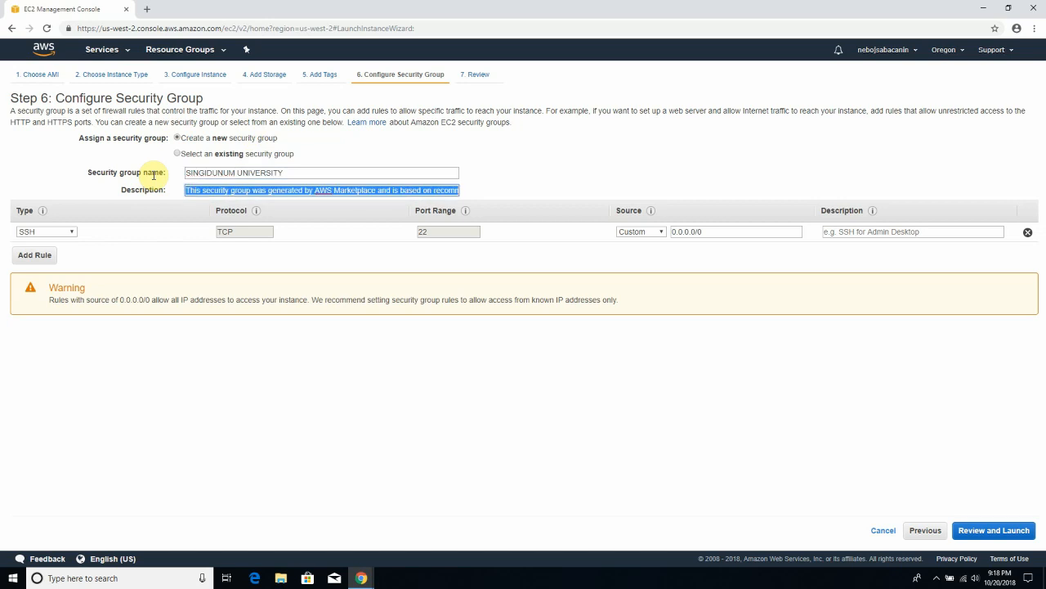
text(This)
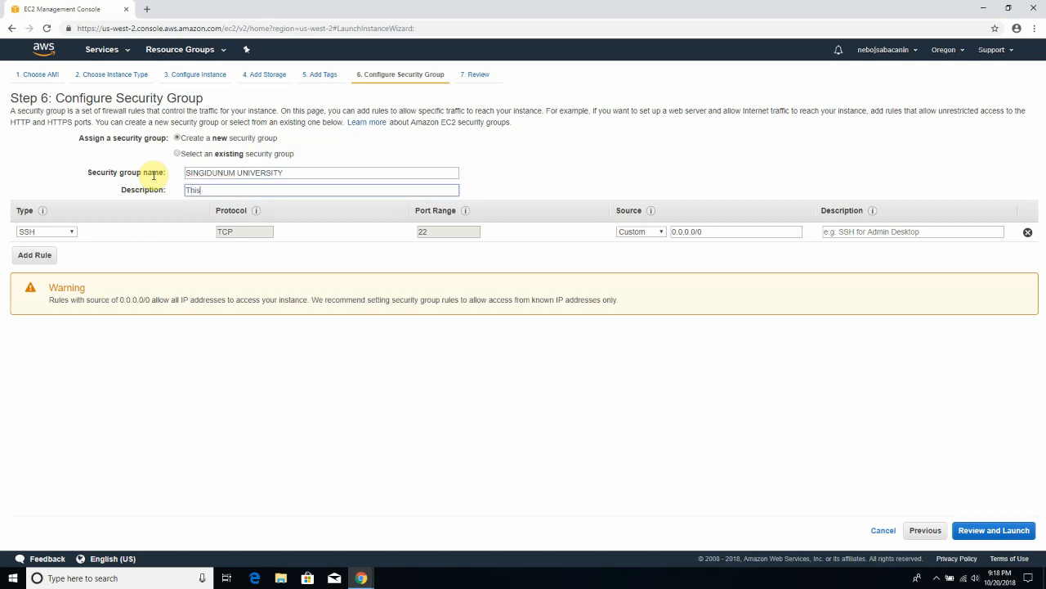
text( group is for educational purposes)
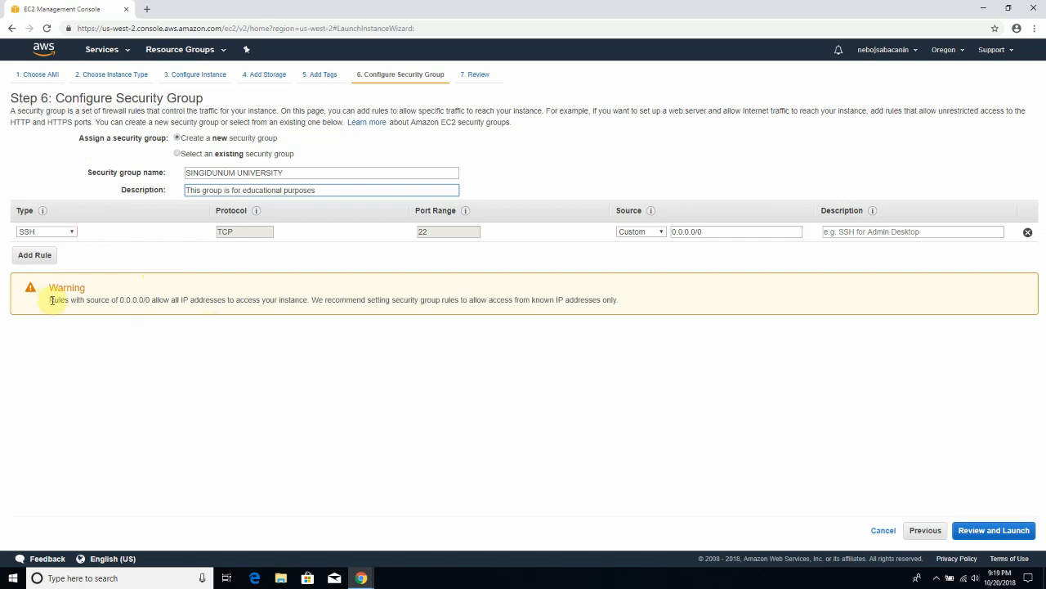
click(60, 233)
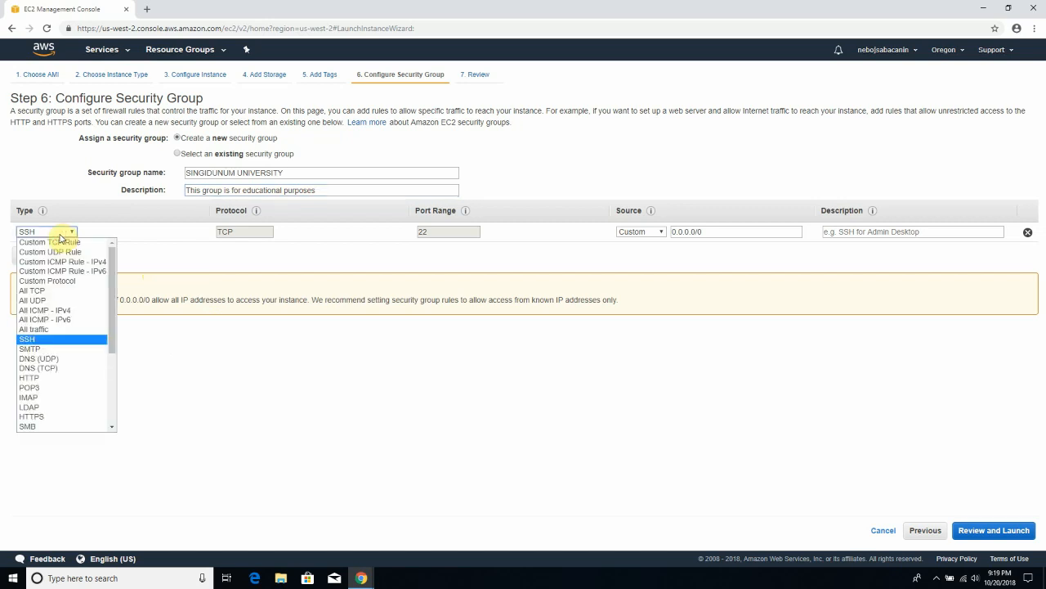
click(42, 338)
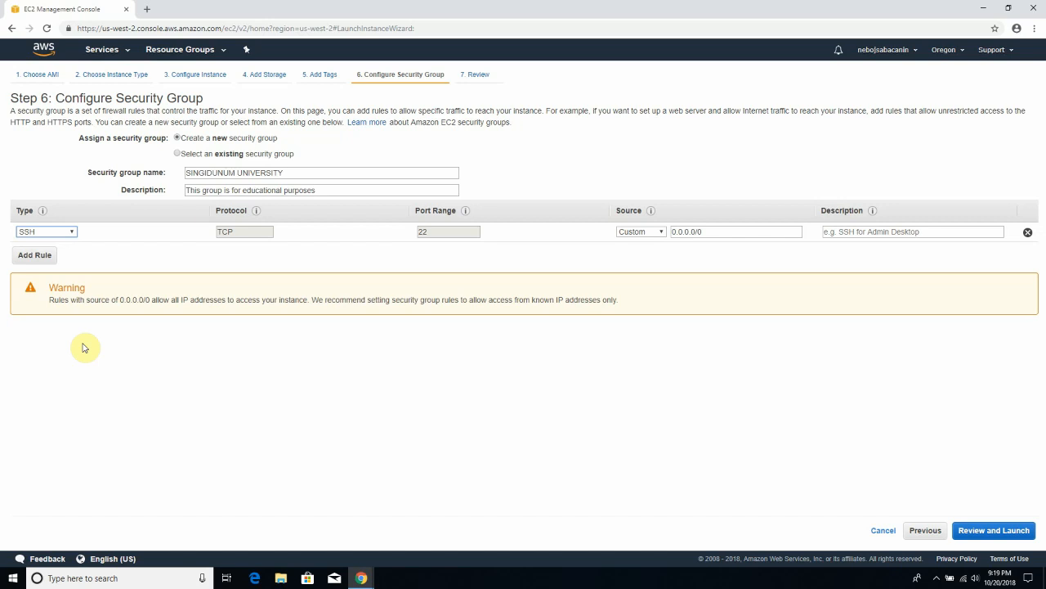
click(247, 233)
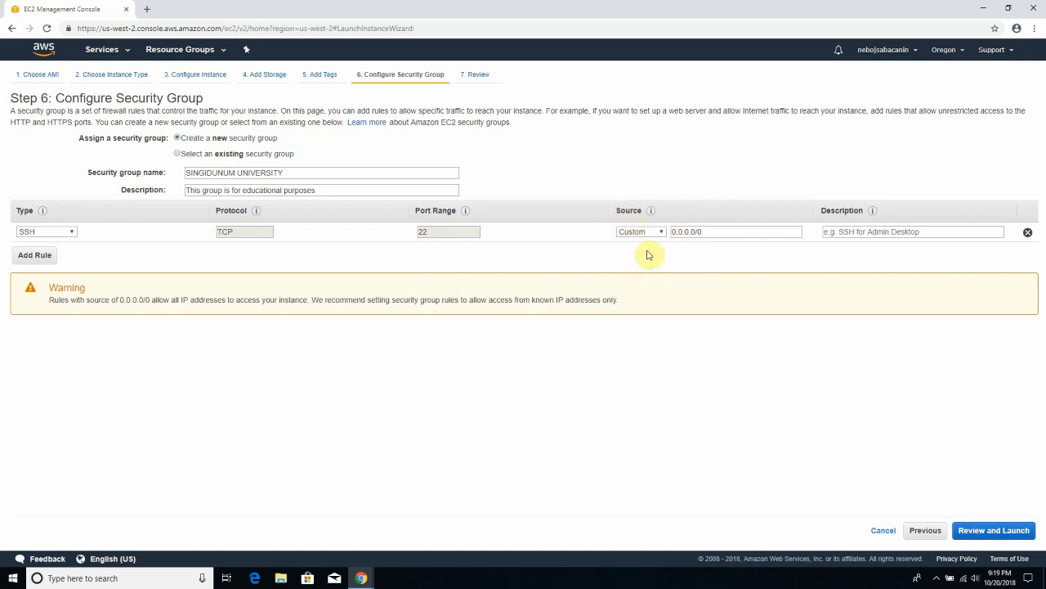
- Set the SSH rule's source to Anywhere (0.0.0.0/0, ::/0) after briefly trying My IP
click(707, 229)
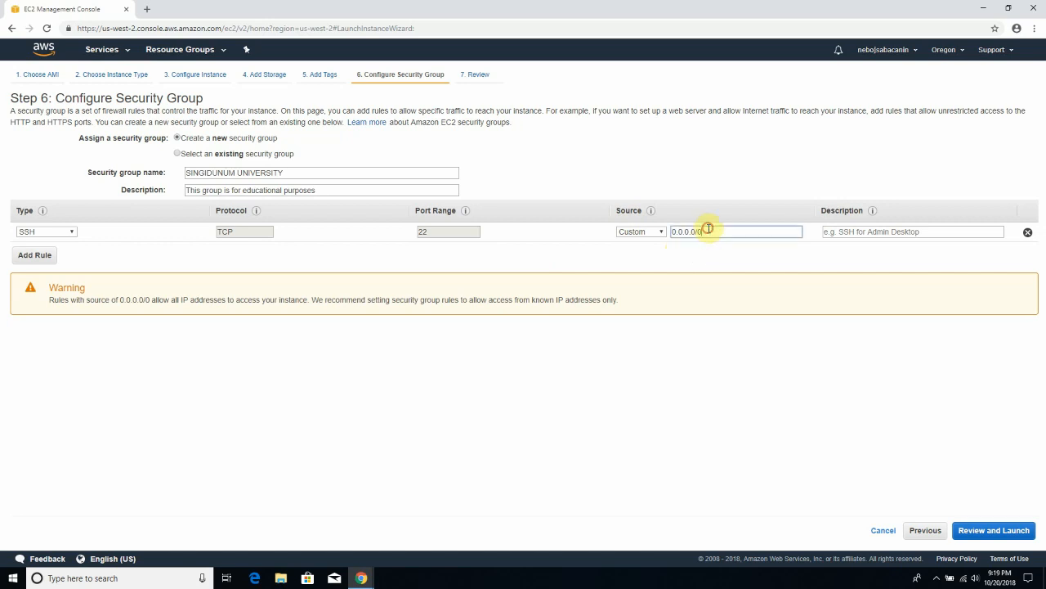
click(658, 232)
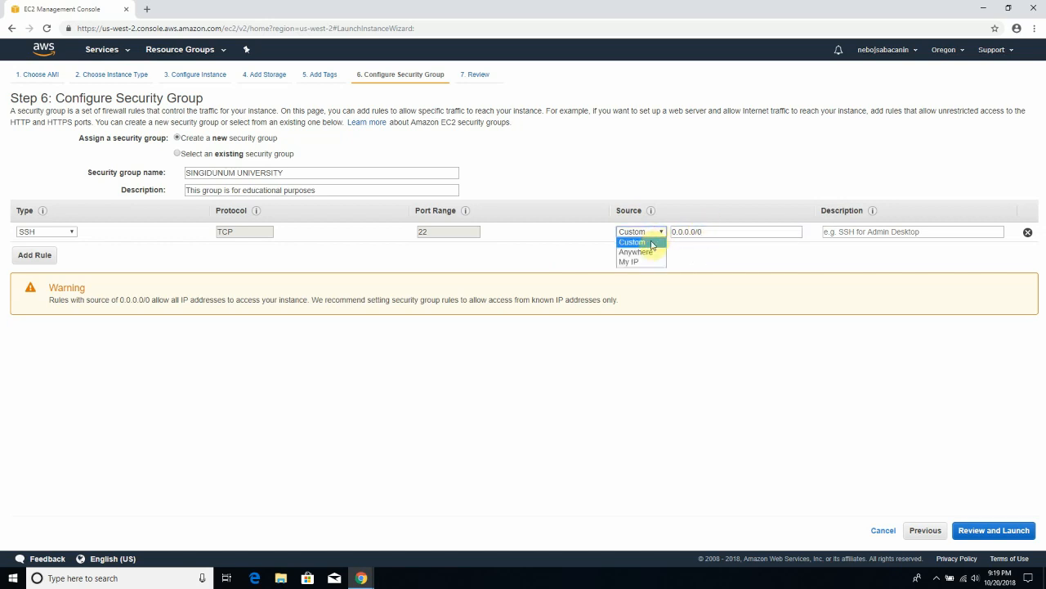
click(646, 253)
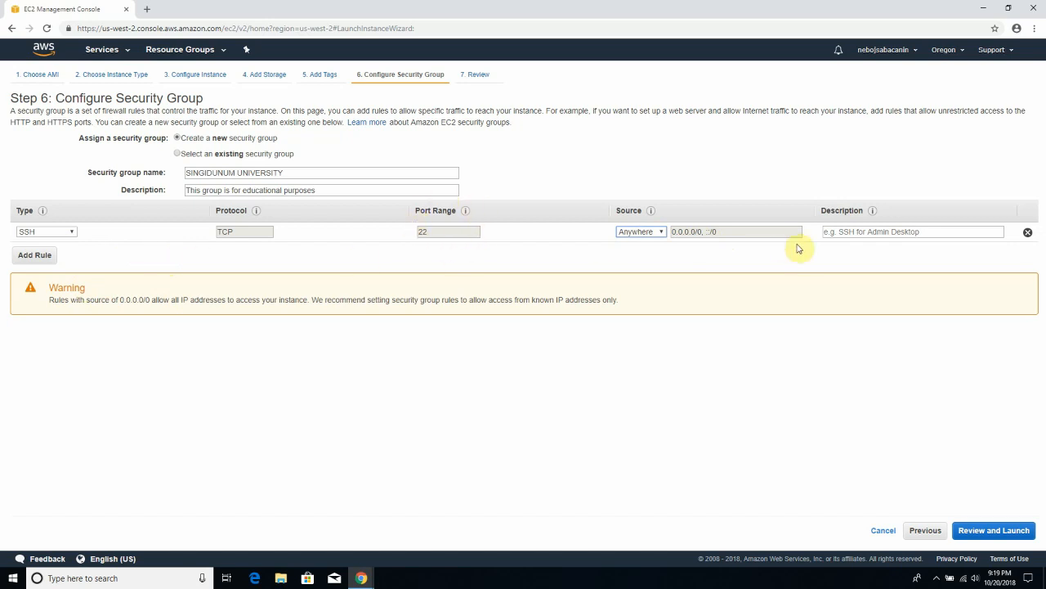
click(651, 233)
click(636, 262)
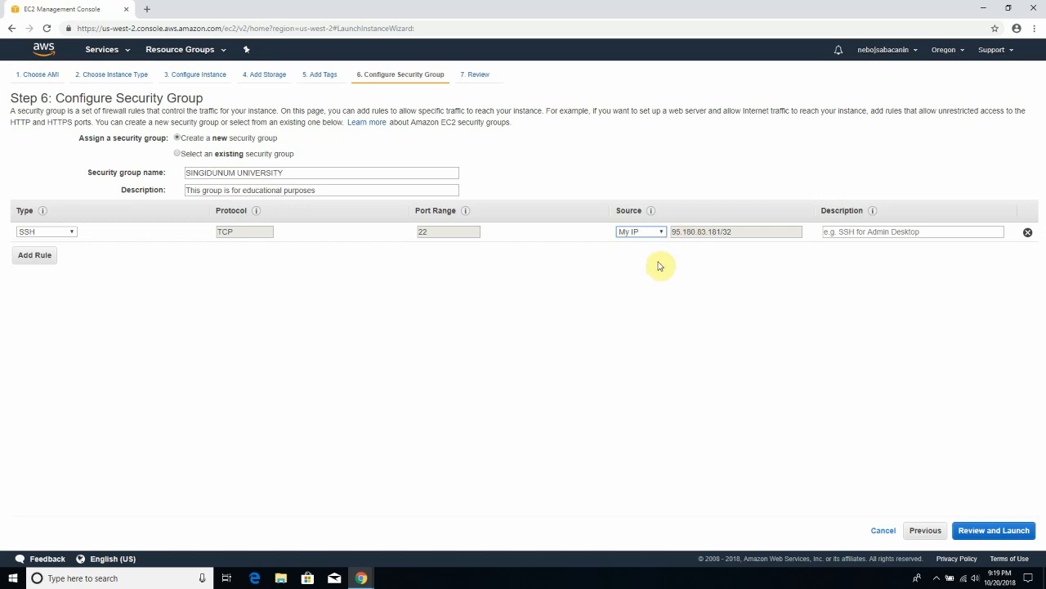
click(658, 233)
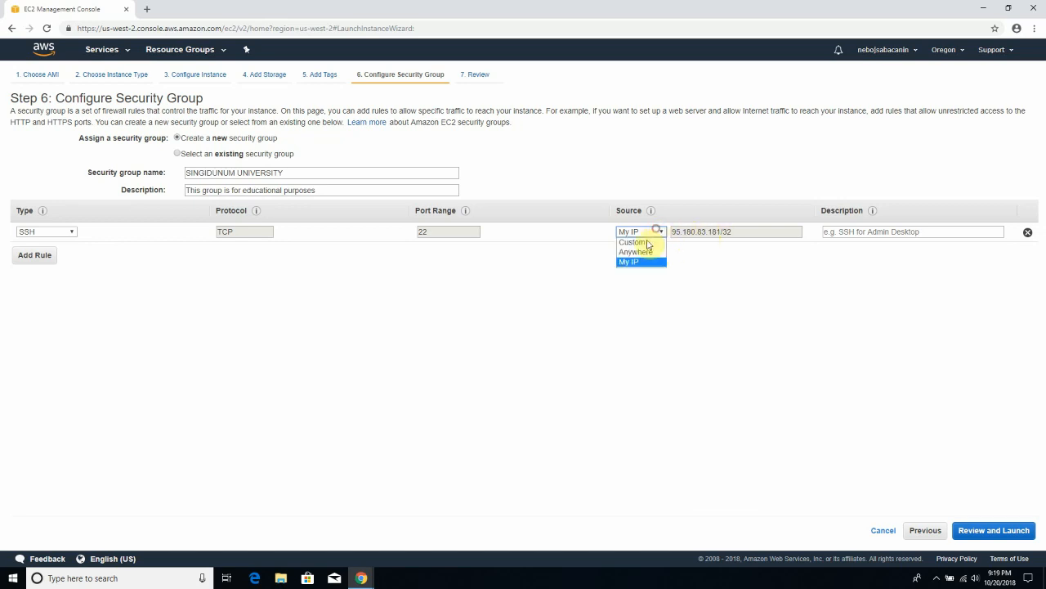
click(644, 253)
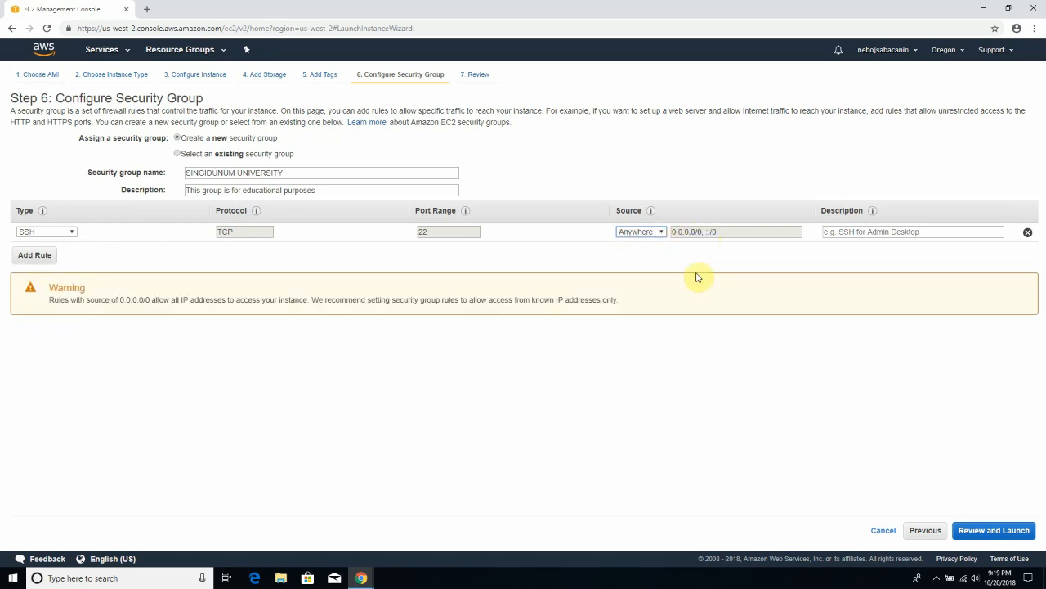
click(718, 233)
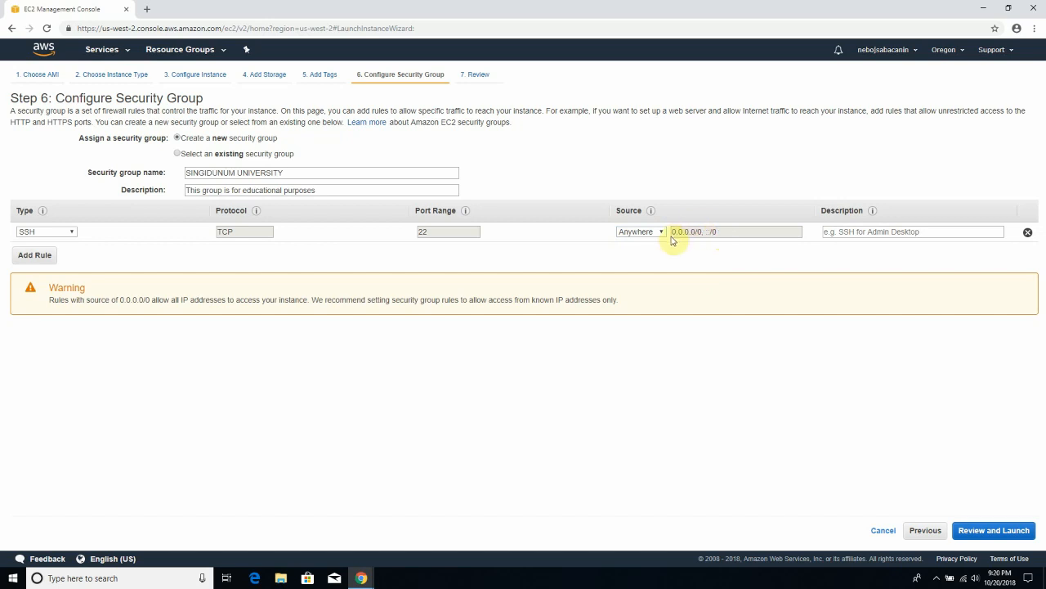
drag(725, 234, 669, 237)
click(717, 237)
- Describe the SSH rule as 'SSH access' and add a second Custom TCP rule row
click(865, 231)
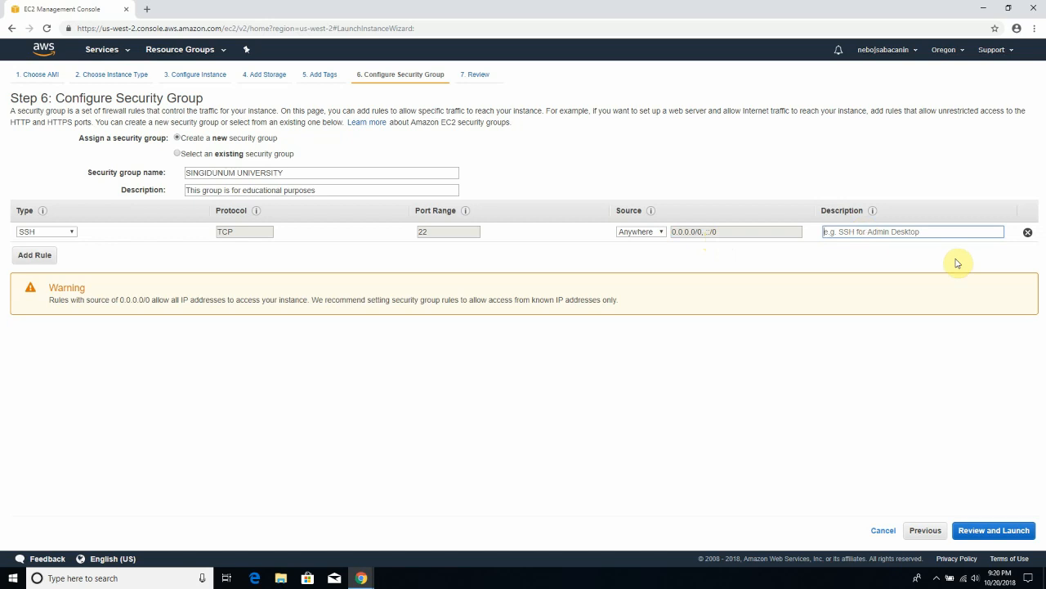
text(SSH access)
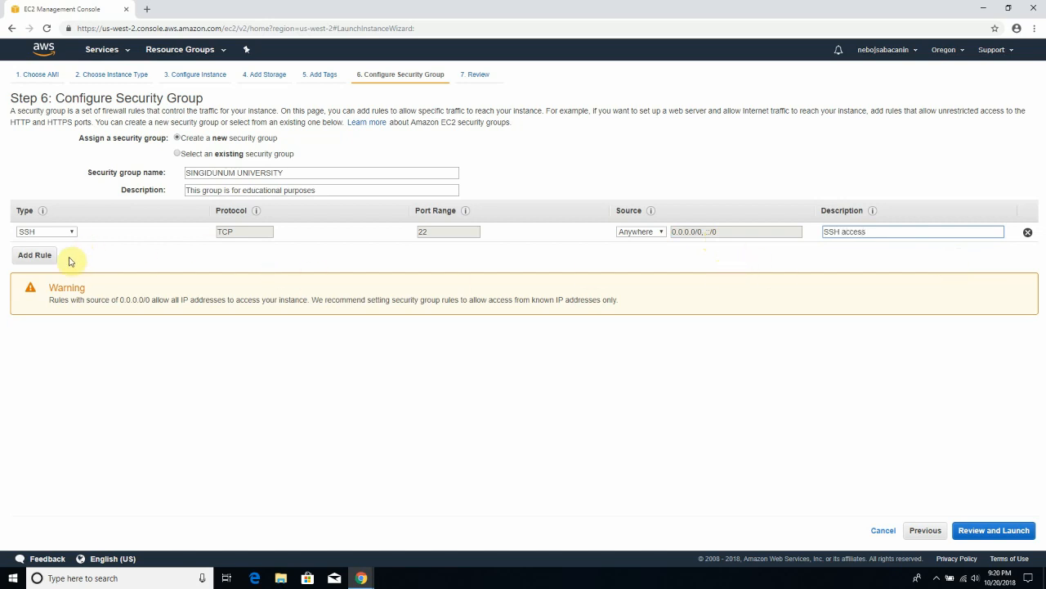
click(34, 256)
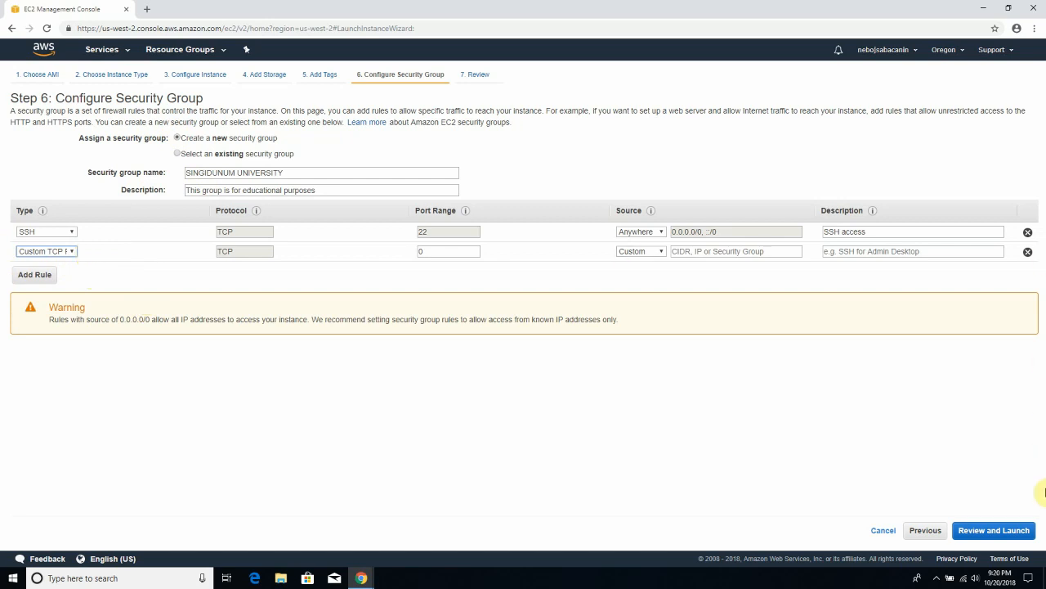
- Make the second rule HTTPS on port 443 from Anywhere, described 'HTTPS access', and proceed to review
click(60, 251)
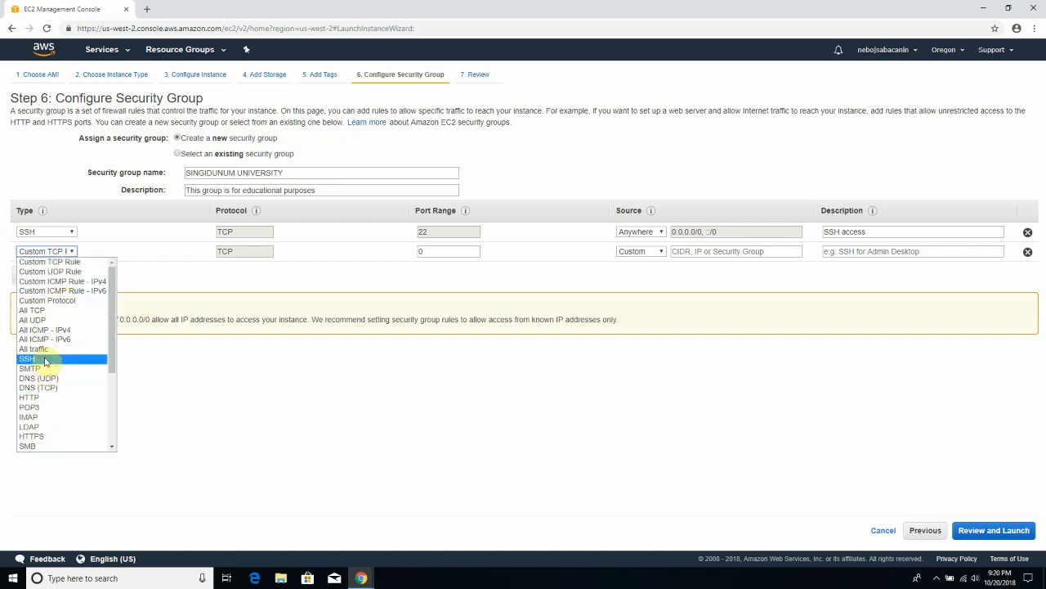
drag(112, 353, 109, 411)
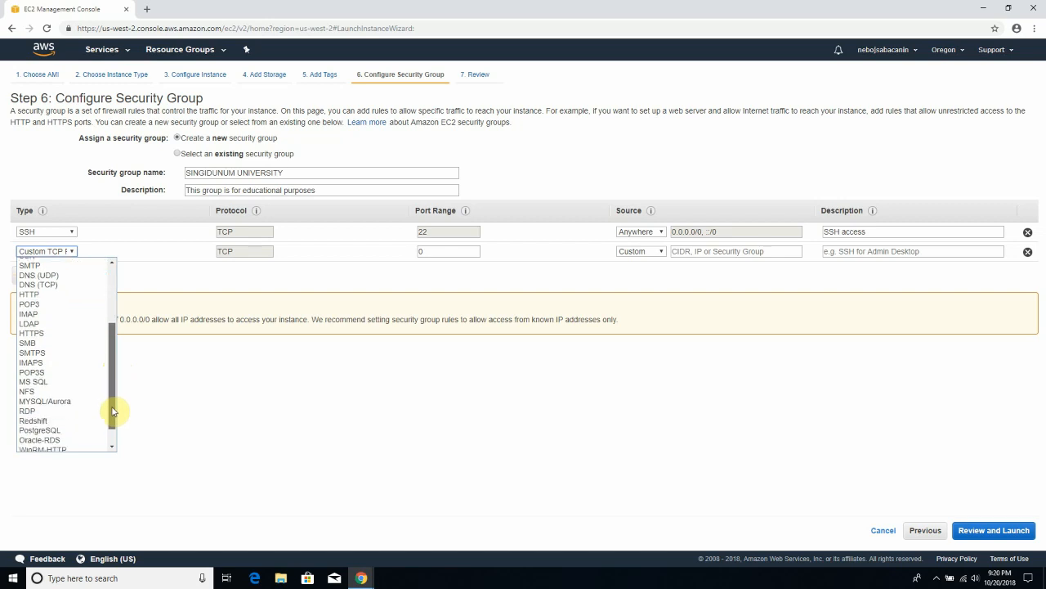
click(66, 334)
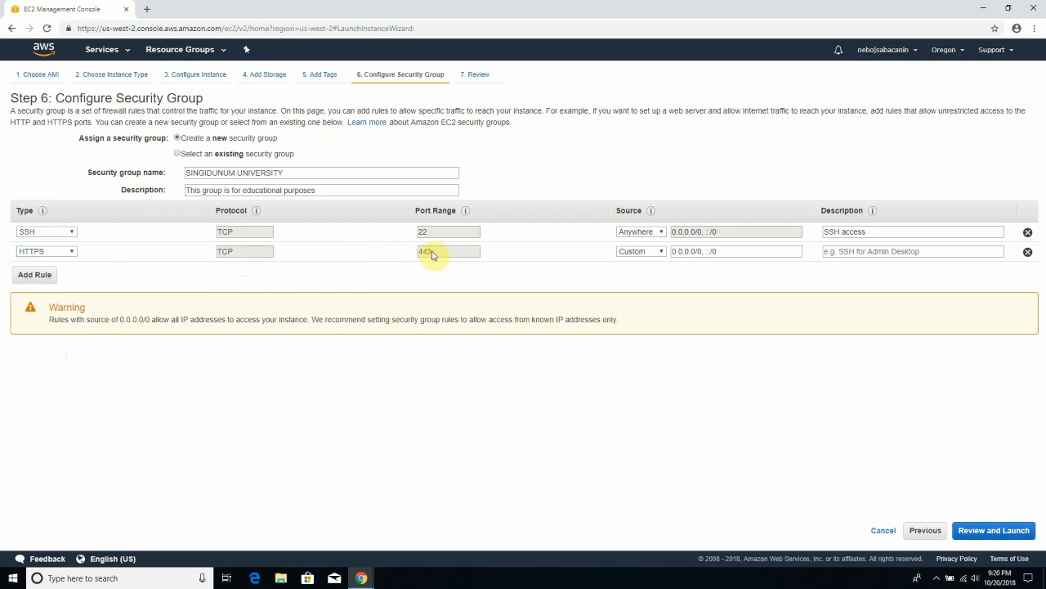
click(662, 251)
click(645, 273)
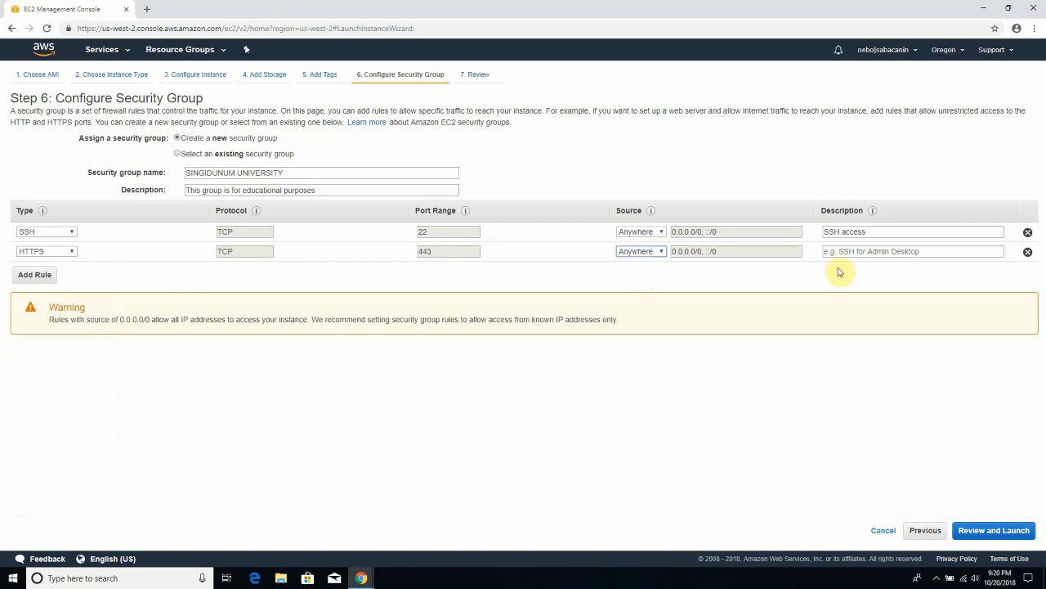
click(887, 252)
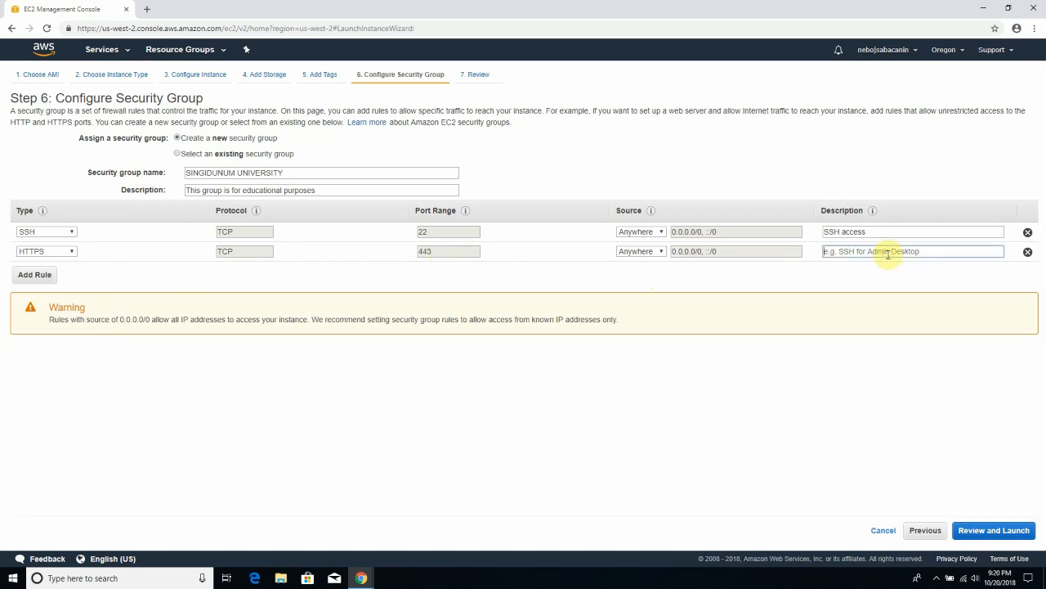
text(HTTPS access)
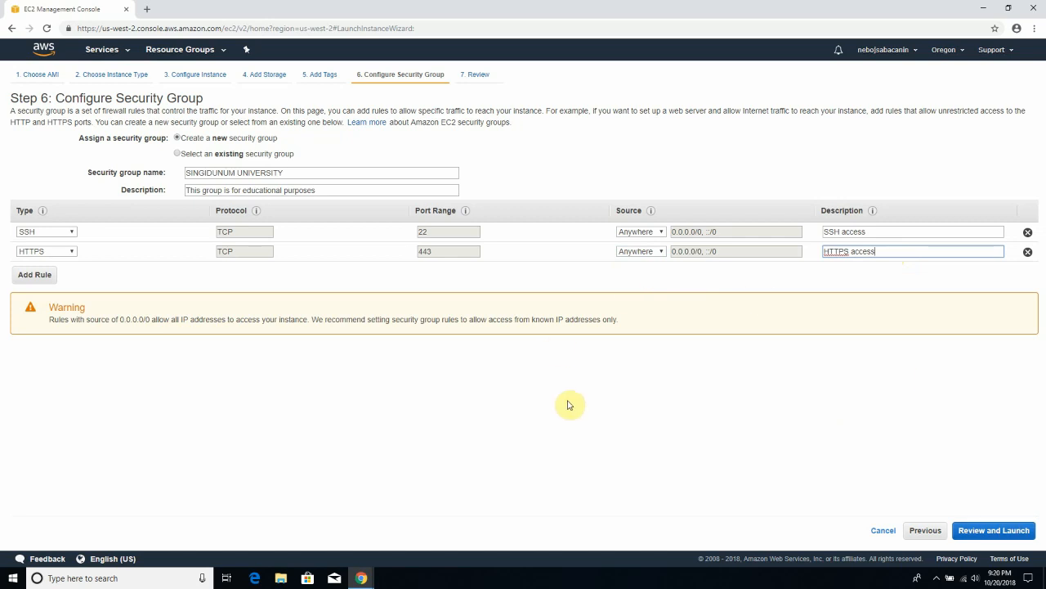
click(993, 531)
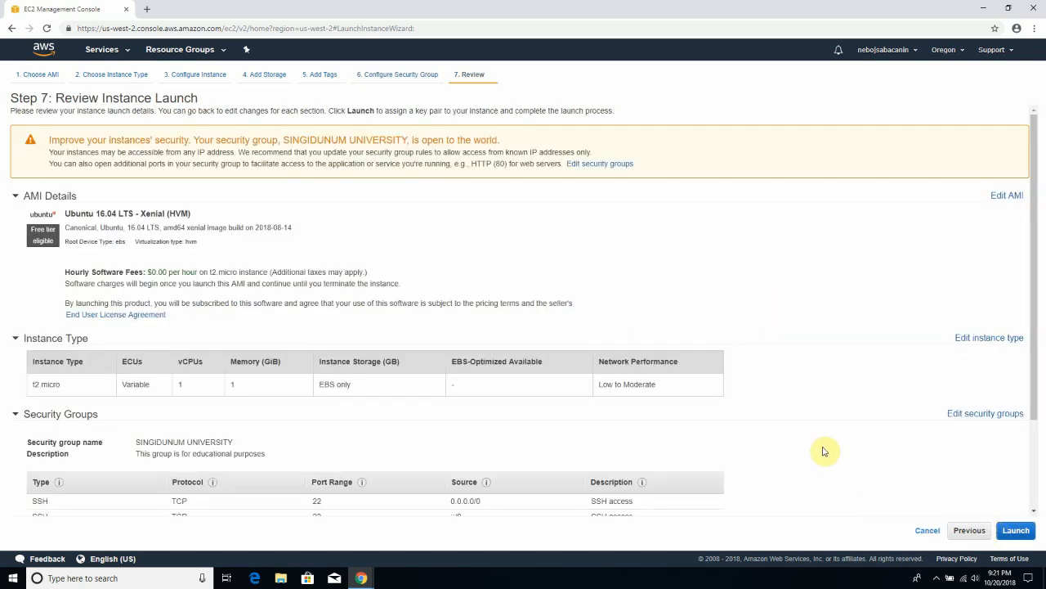
- Check the review summary: $0.00 software fee, EBS-only storage, and SSH sources 0.0.0.0/0 and ::/0
scroll(470, 374, down, 1)
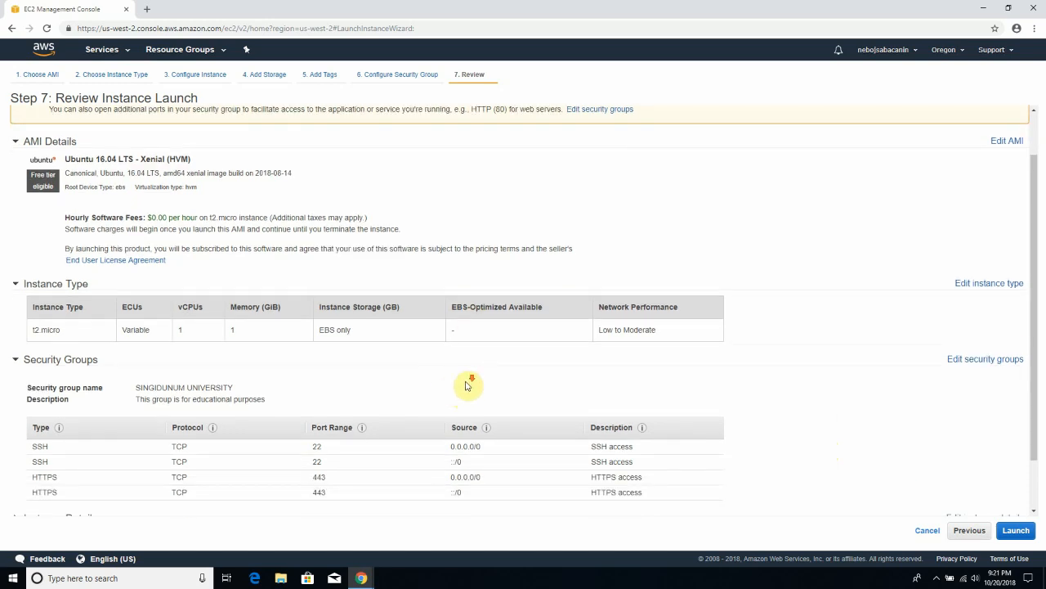
scroll(467, 385, down, 1)
scroll(462, 388, up, 2)
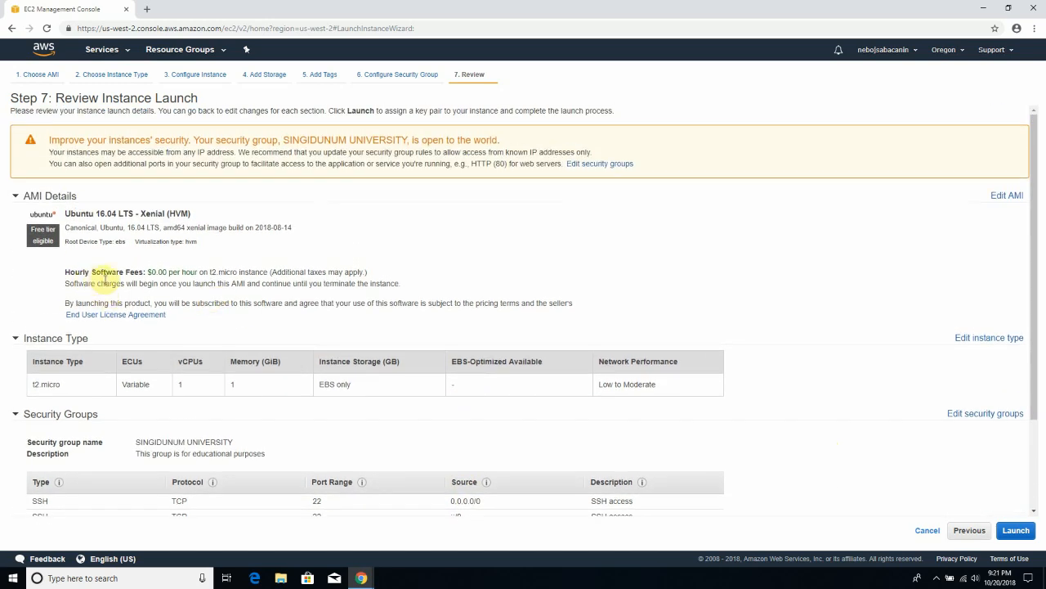
drag(145, 272, 193, 272)
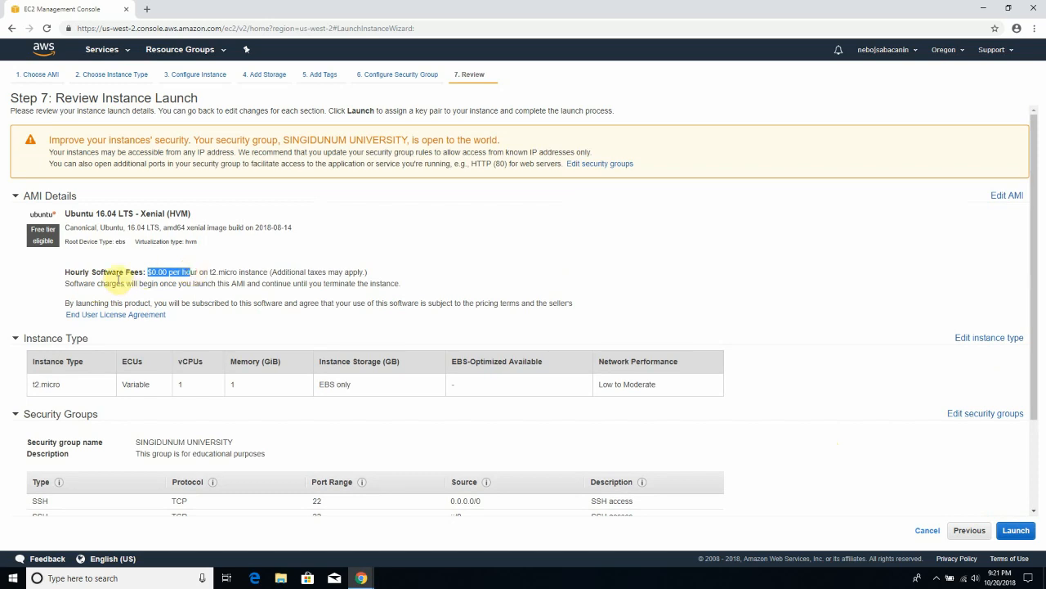
scroll(123, 286, down, 2)
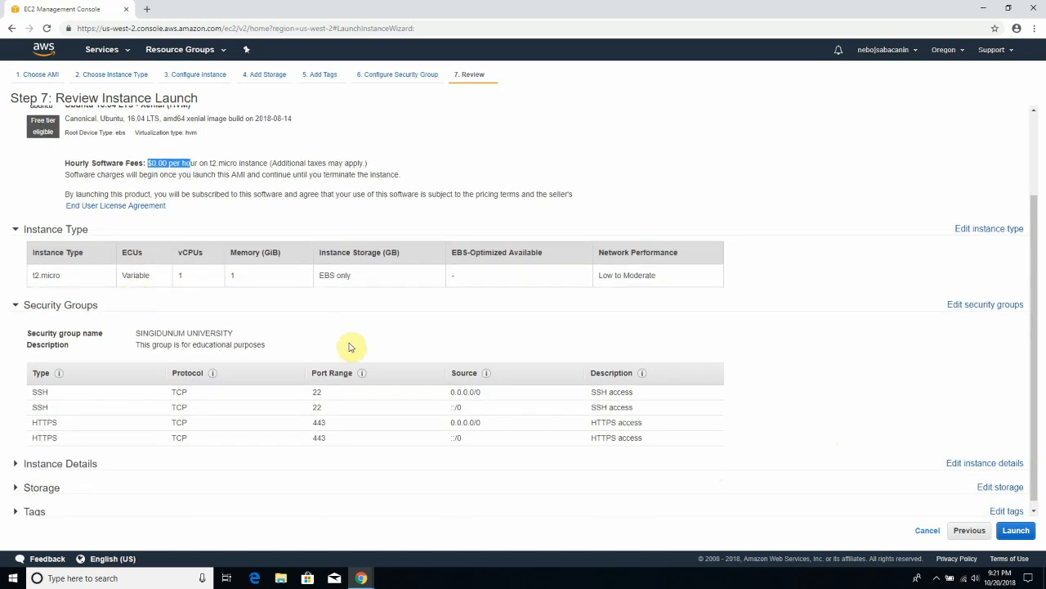
scroll(352, 345, down, 1)
drag(353, 270, 321, 268)
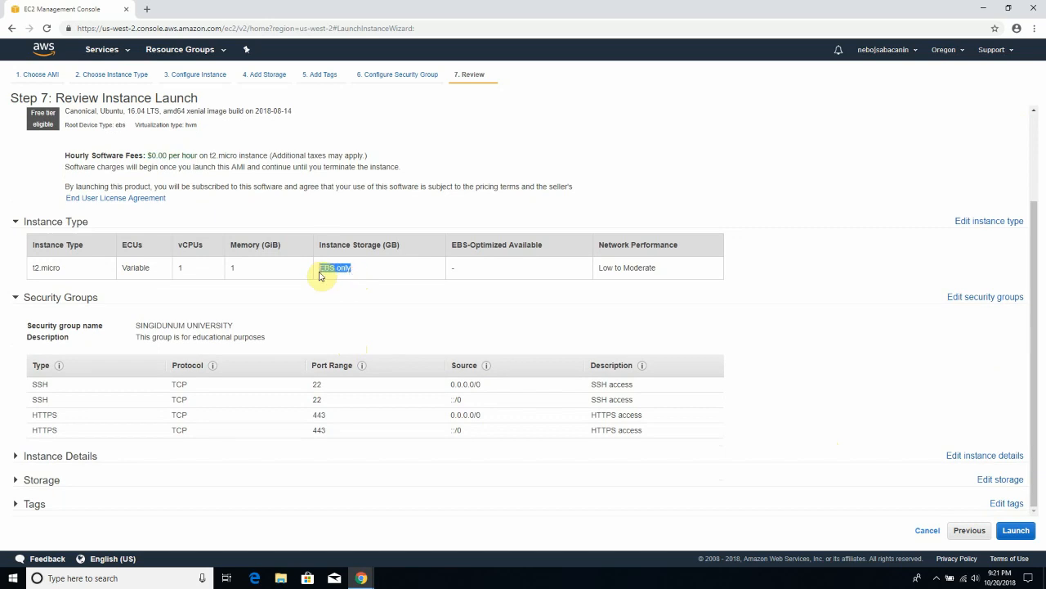
click(180, 271)
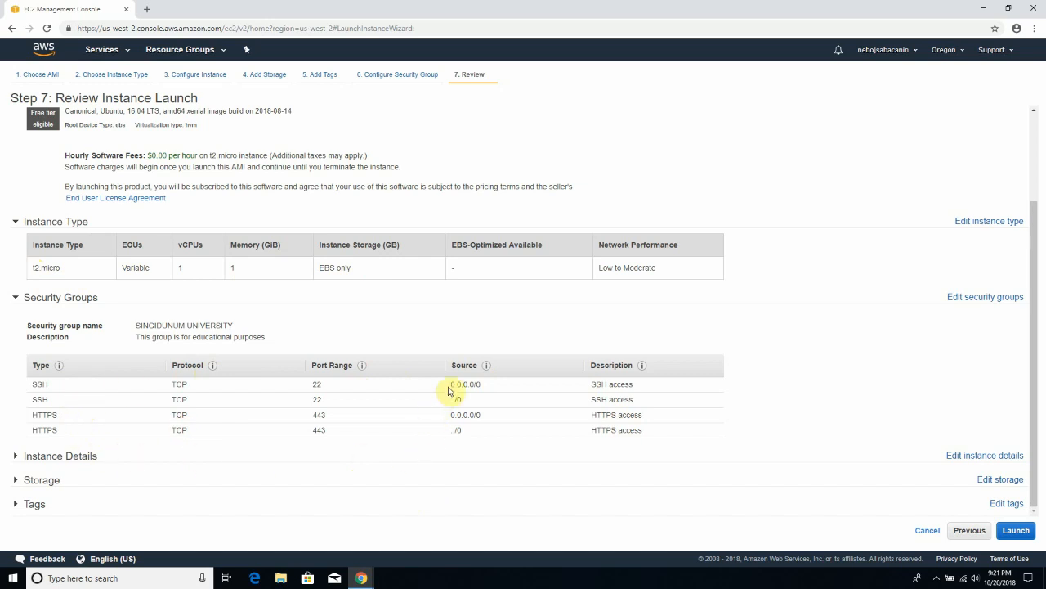
drag(450, 384, 485, 388)
drag(465, 402, 447, 403)
drag(466, 402, 448, 400)
- Expand Instance Details and Storage to confirm the 8 GiB gp2 root volume
click(89, 458)
scroll(91, 455, down, 2)
scroll(49, 482, down, 1)
click(62, 482)
scroll(49, 491, down, 1)
scroll(147, 462, up, 5)
scroll(331, 458, down, 3)
scroll(336, 460, up, 3)
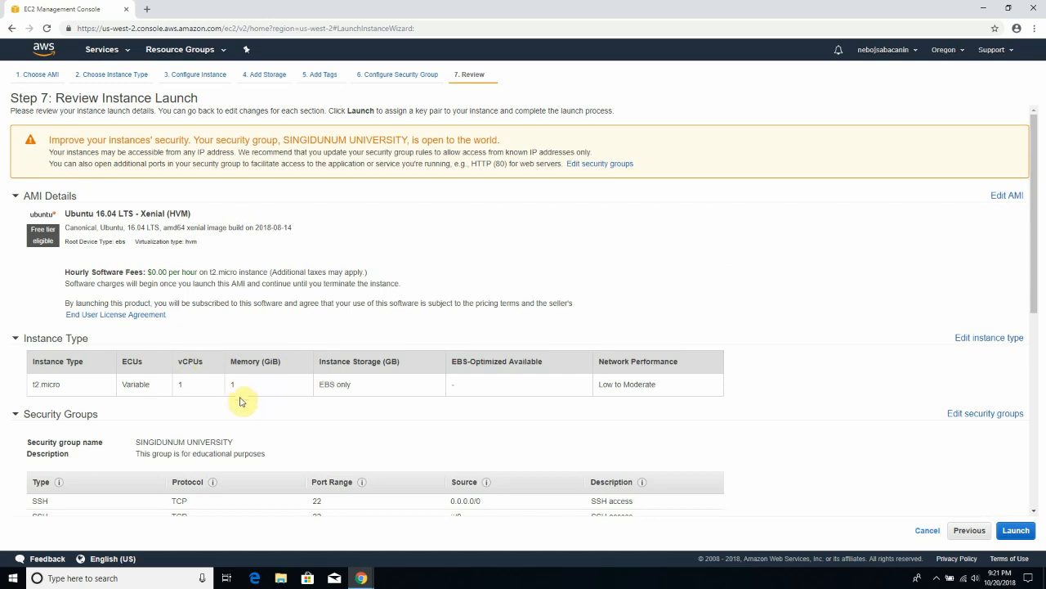
scroll(253, 397, down, 1)
scroll(675, 410, down, 4)
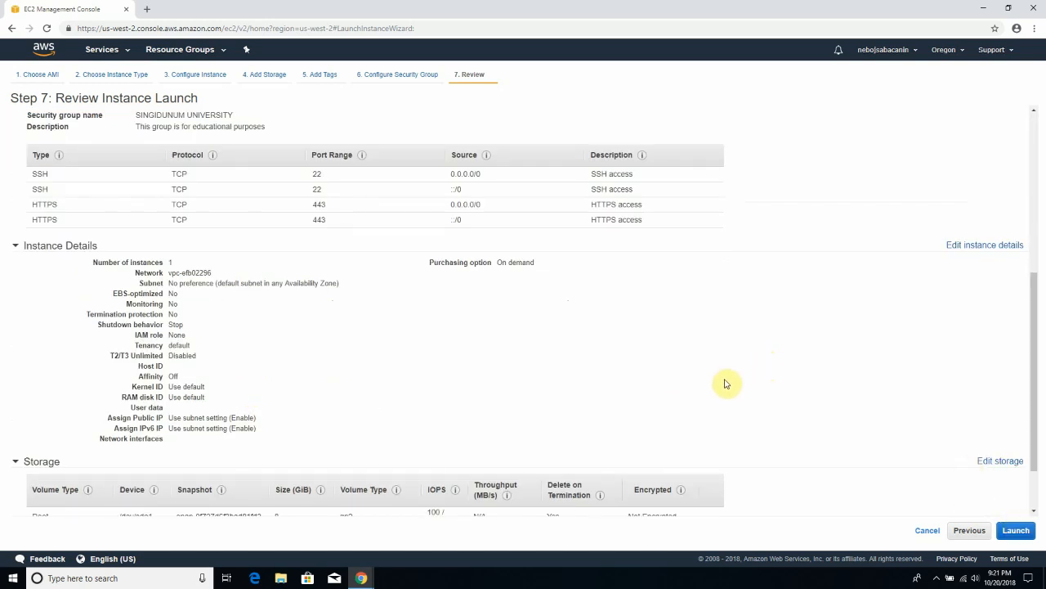
scroll(728, 381, up, 4)
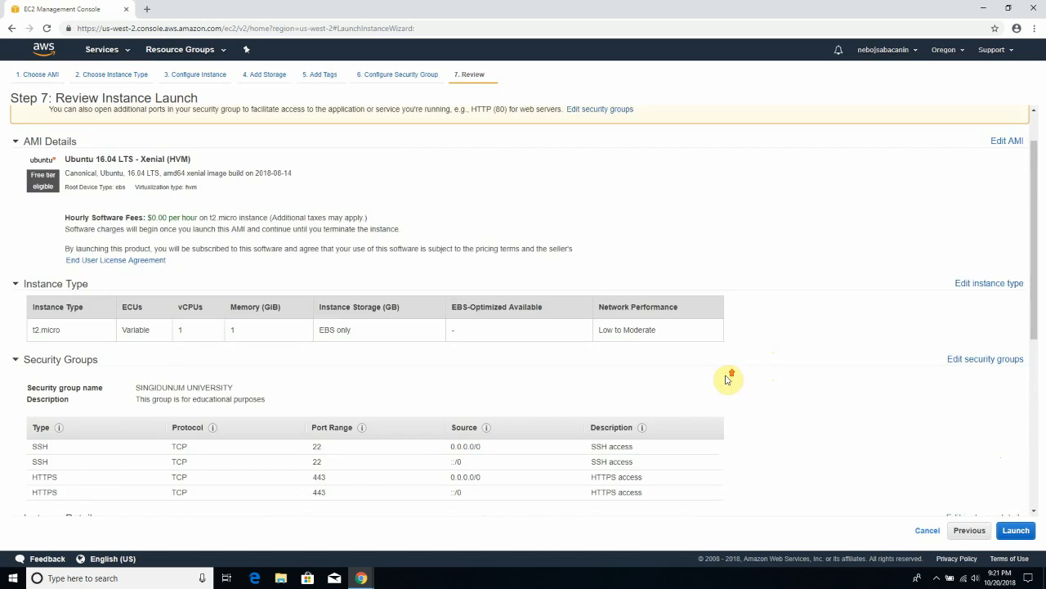
- Launch from the review page and choose 'Create a new key pair' in the key pair dialog
click(1016, 531)
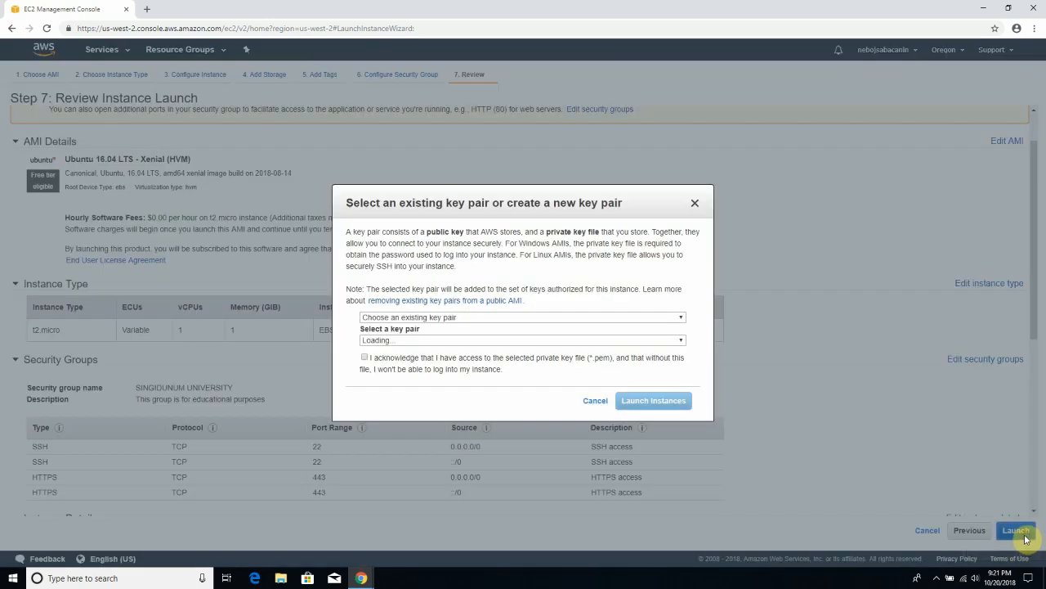
drag(510, 200, 401, 328)
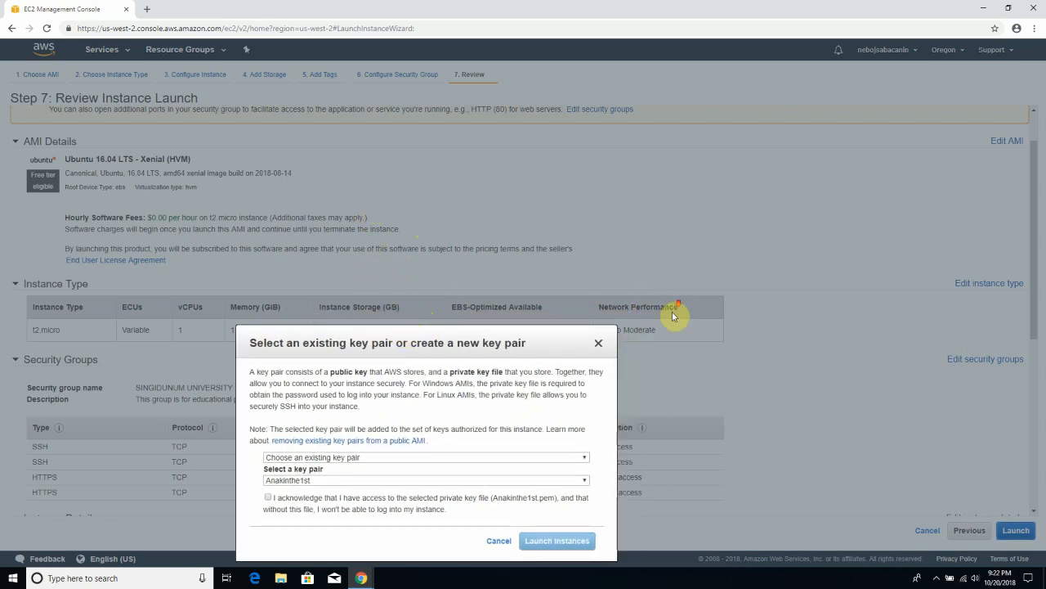
click(372, 457)
click(370, 457)
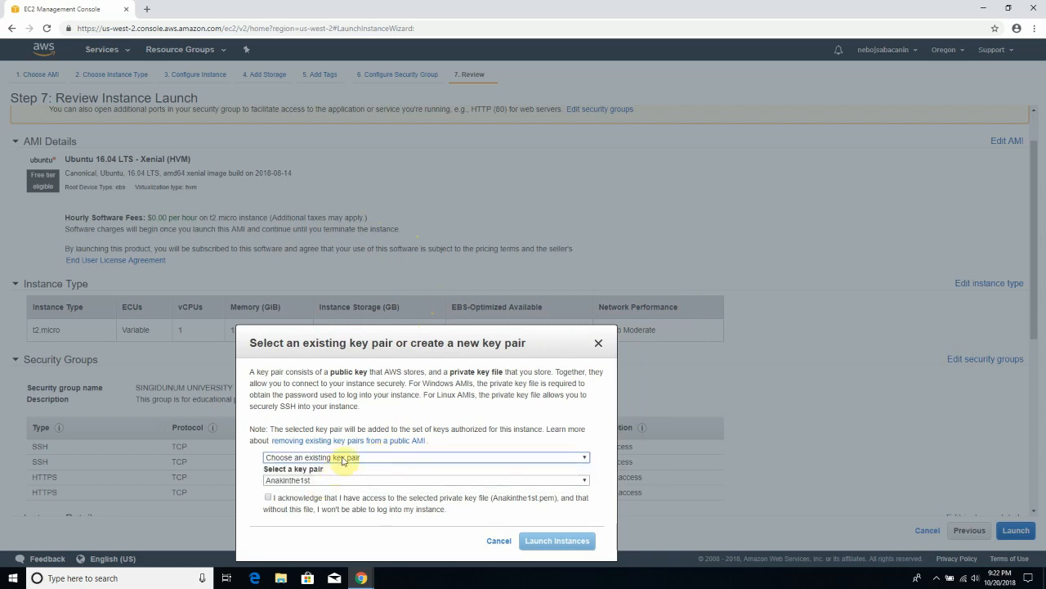
click(351, 457)
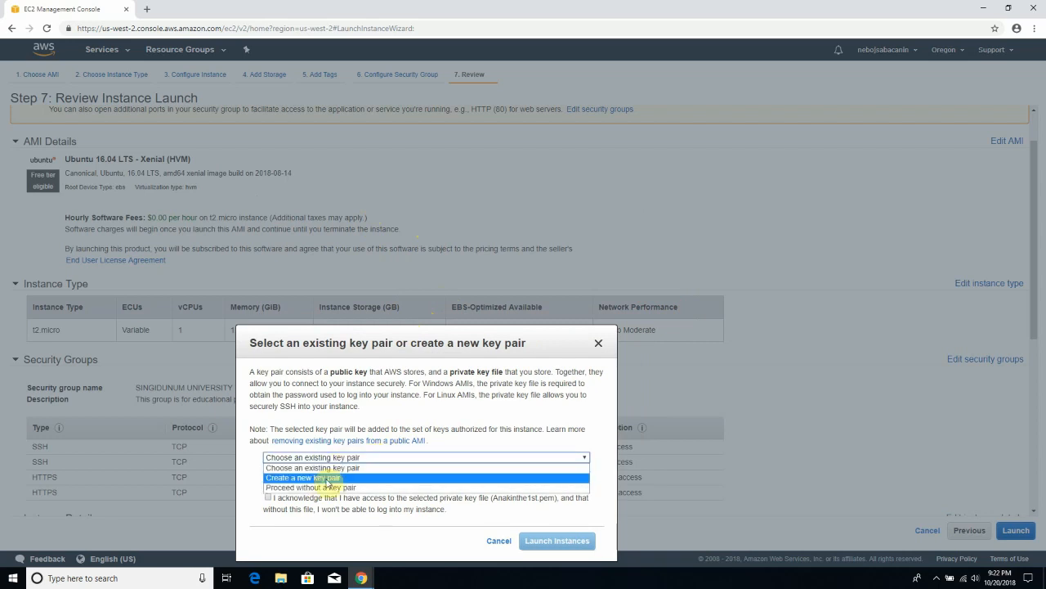
click(325, 478)
click(374, 484)
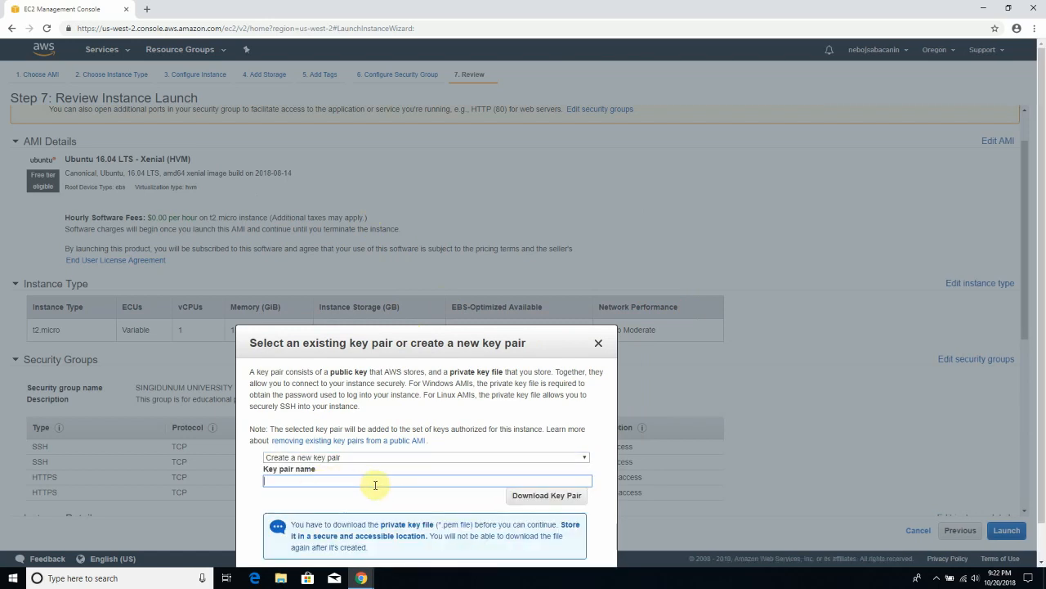
- Enter singidunum_university as the new key pair name
text(SINGIDUNUM)
key(BackSpace)
text(_UNIVERSITY)
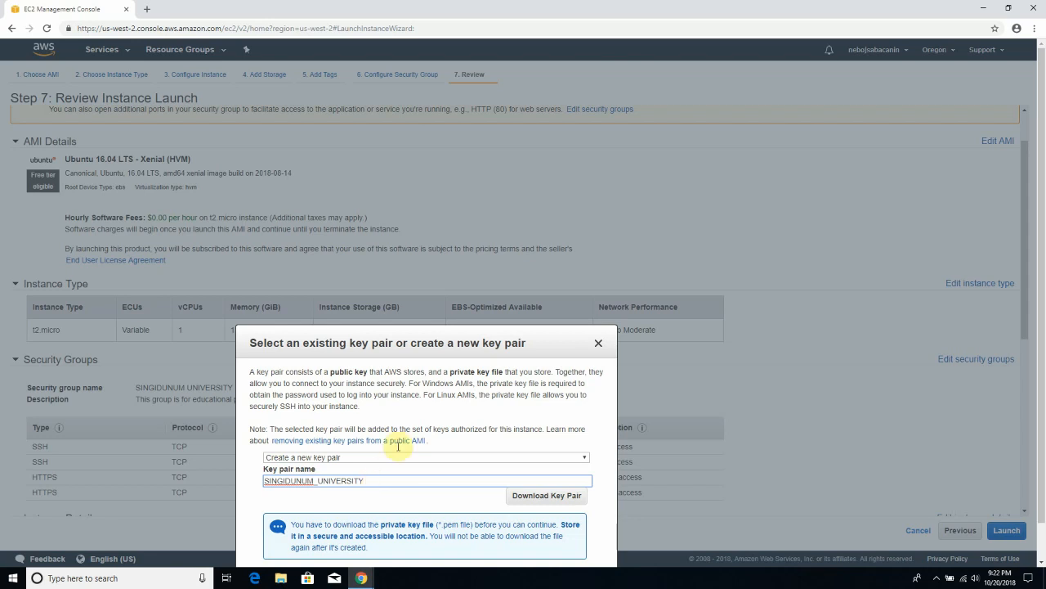
drag(403, 336, 334, 371)
drag(405, 348, 438, 443)
right_click(358, 365)
click(340, 371)
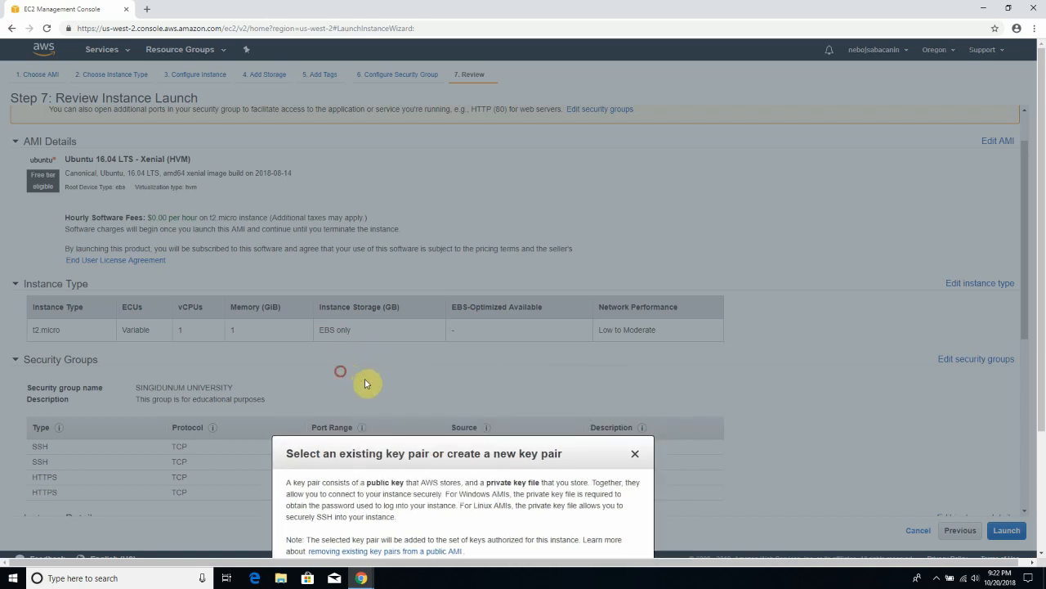
click(1042, 501)
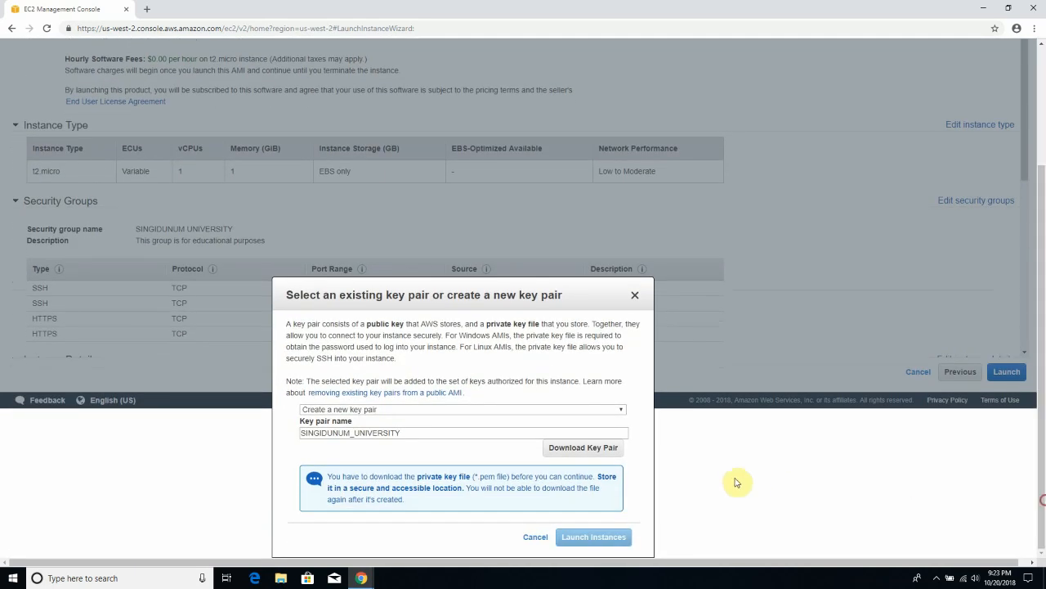
- Download the key pair as singidunum_university.pem
click(578, 451)
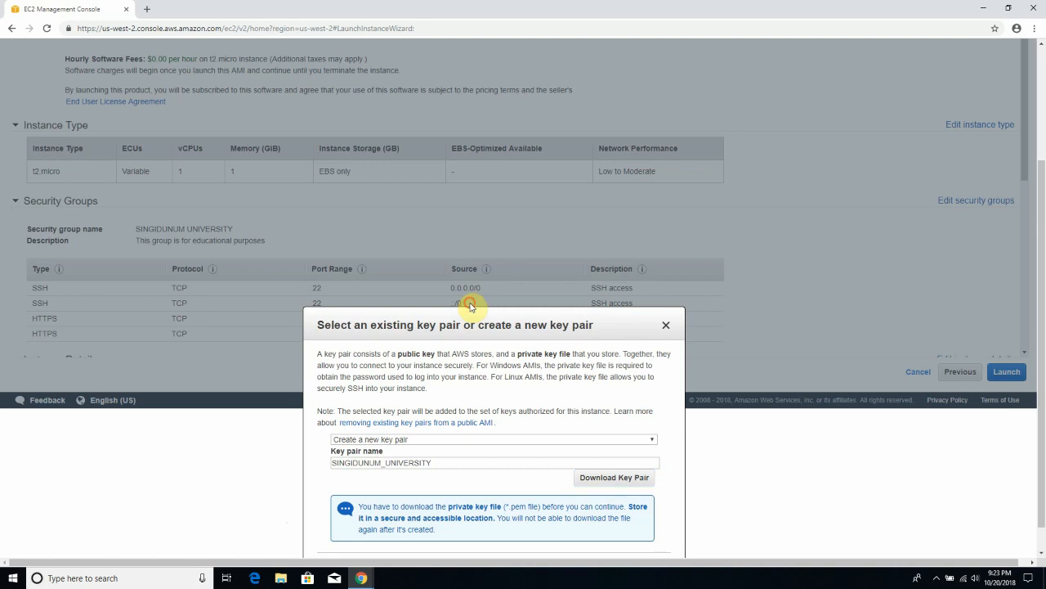
scroll(1035, 255, down, 1)
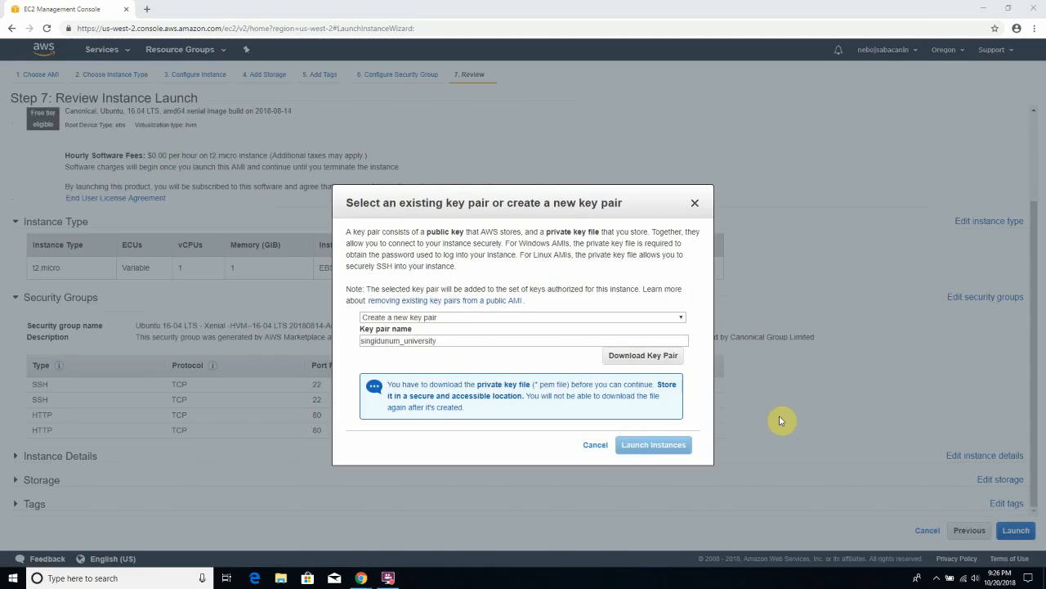
click(486, 203)
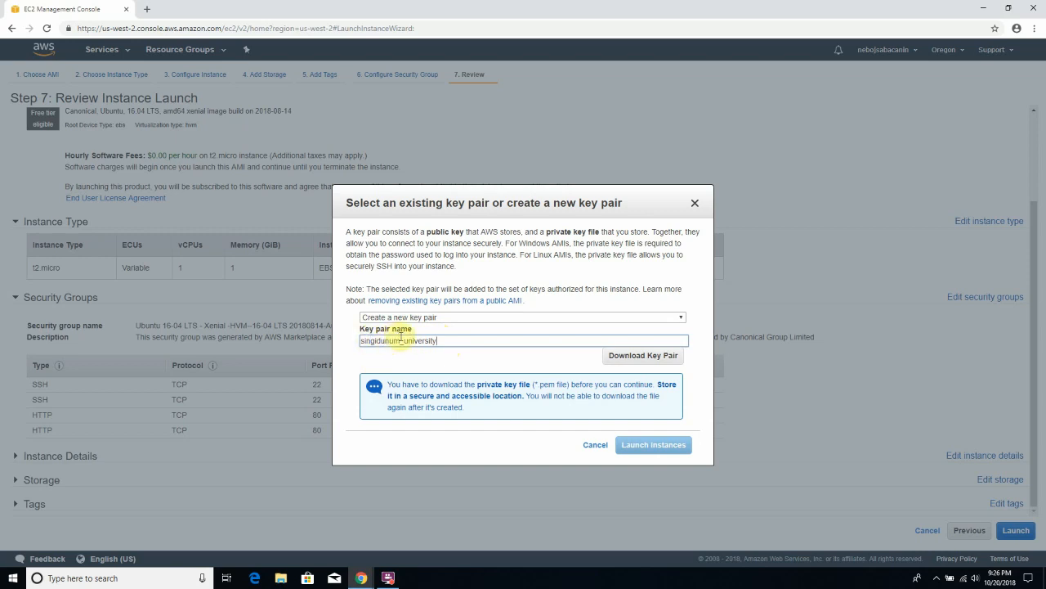
double_click(441, 343)
click(445, 344)
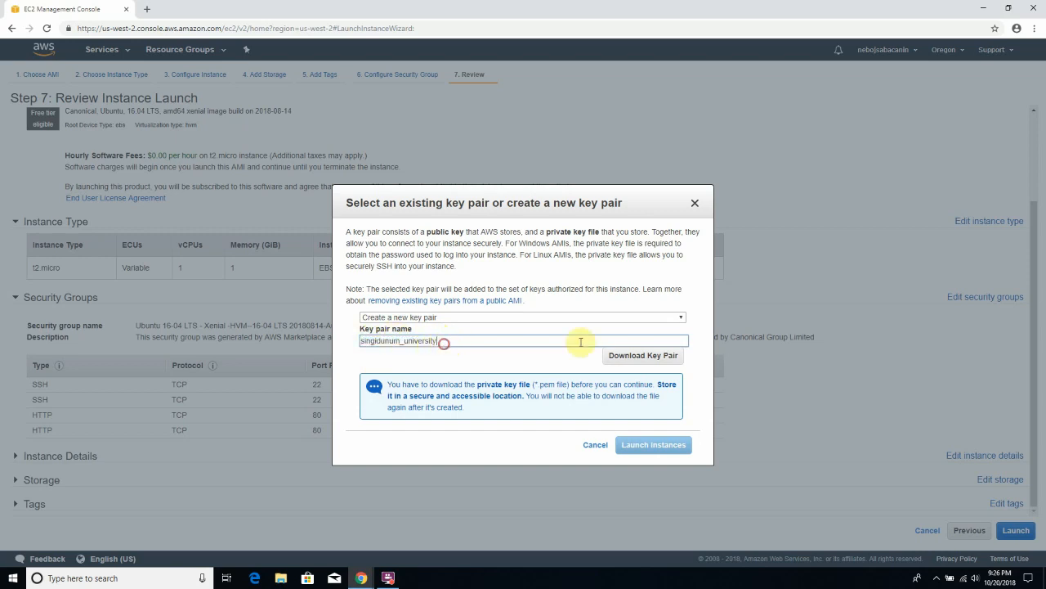
click(640, 359)
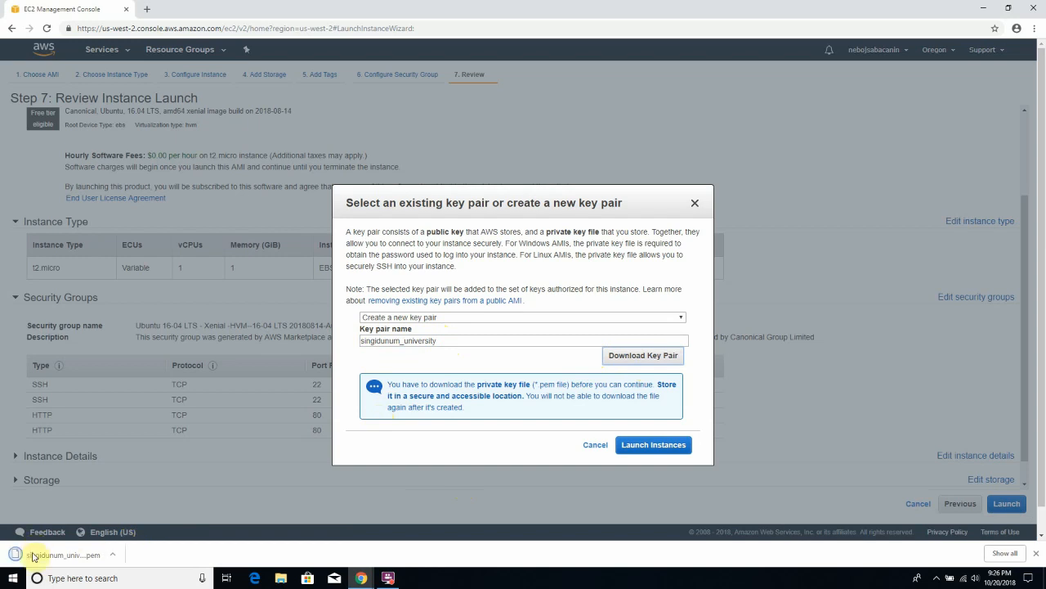
click(117, 560)
- Copy singidunum_university.pem from the Downloads folder and paste it onto the desktop
click(147, 517)
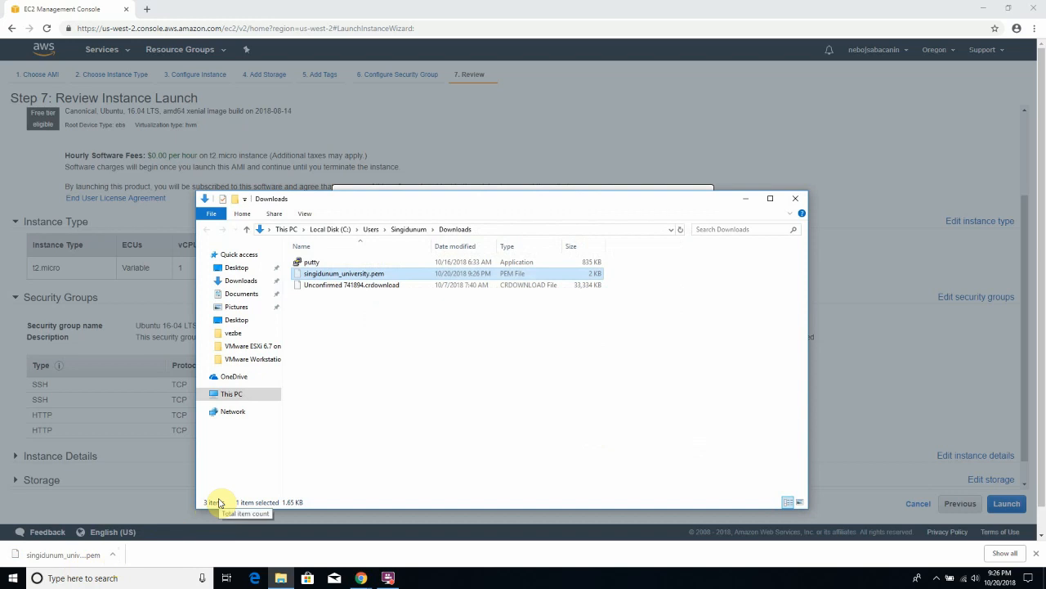
key(super+d)
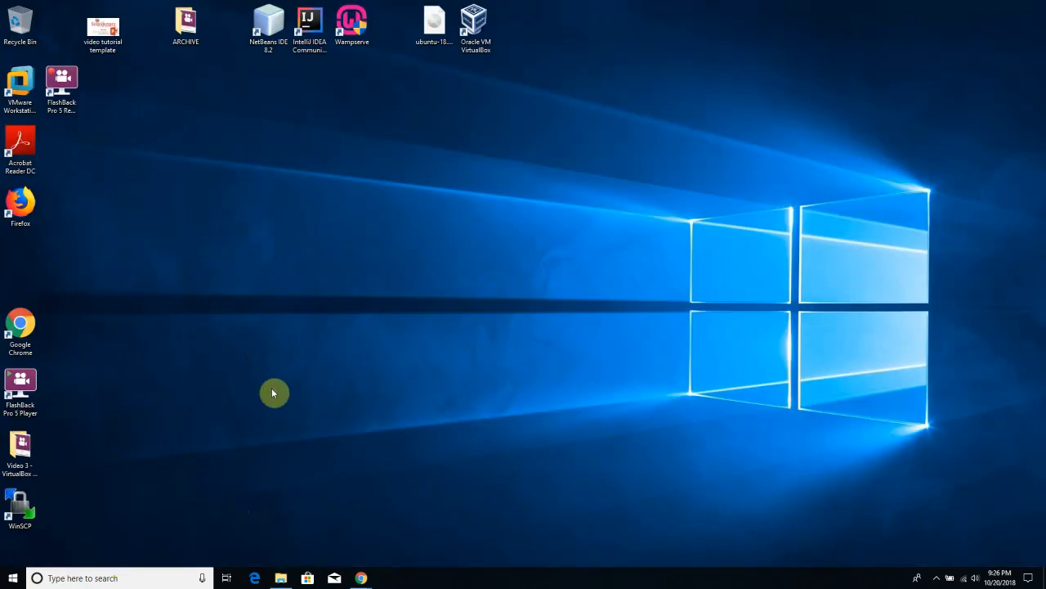
key(ctrl+v)
drag(31, 274, 376, 242)
click(299, 334)
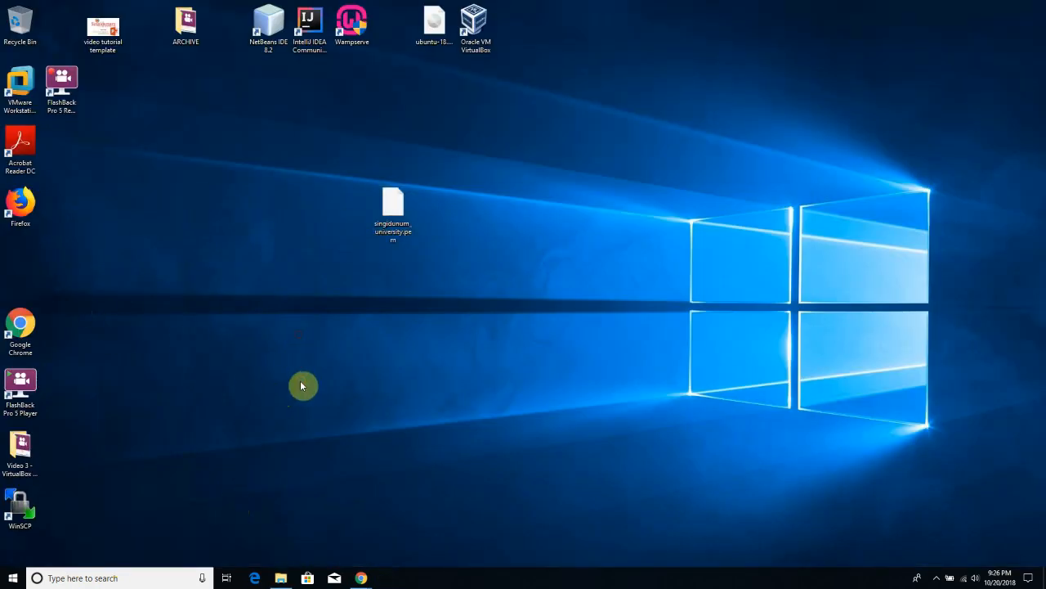
drag(422, 186, 331, 279)
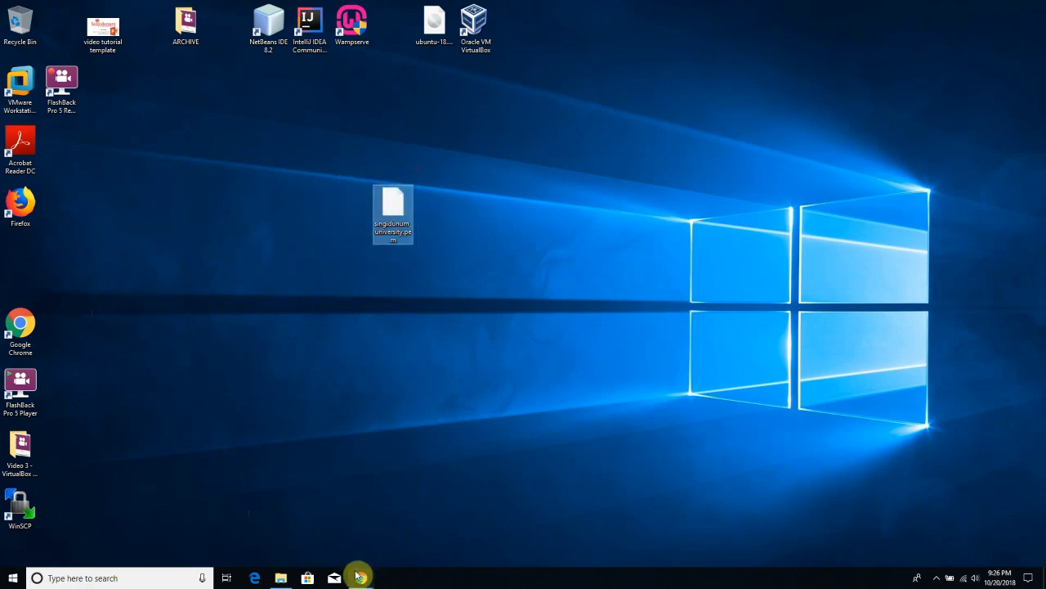
- Return to Chrome and click Launch Instances with the singidunum_university key pair
mouse_move(361, 573)
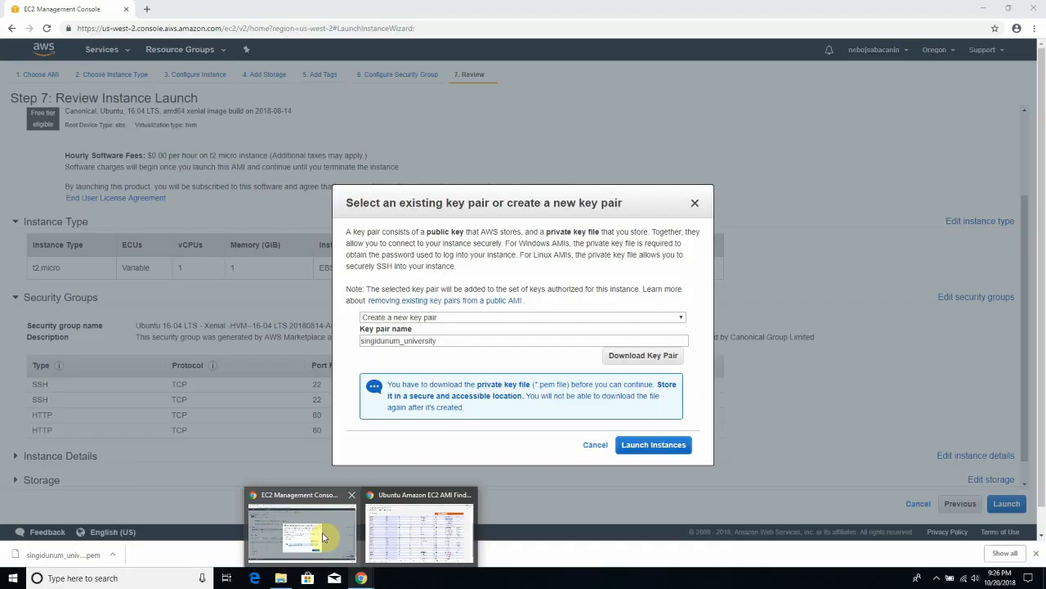
click(322, 533)
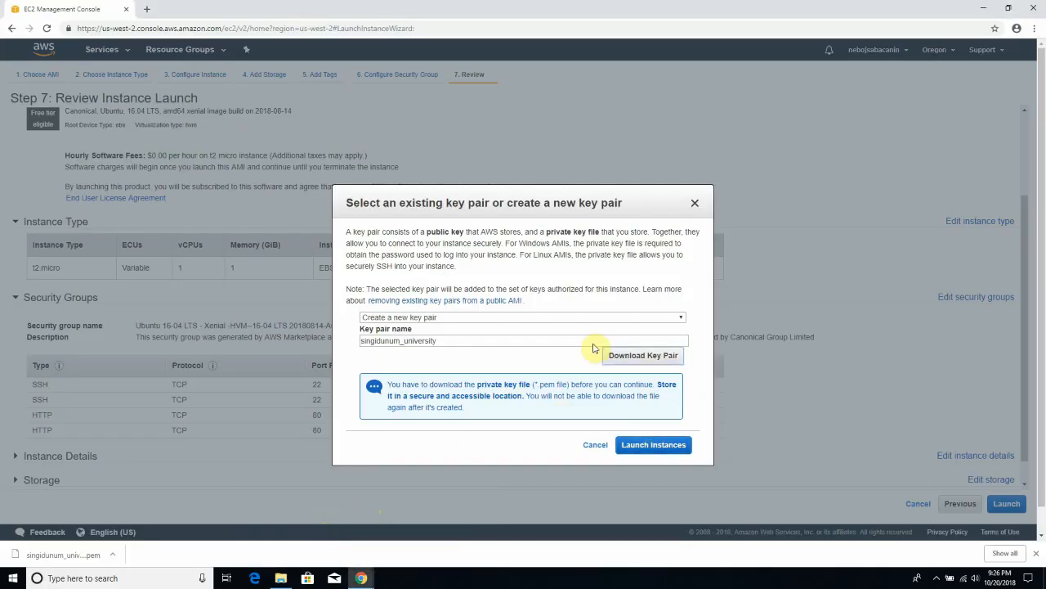
click(643, 449)
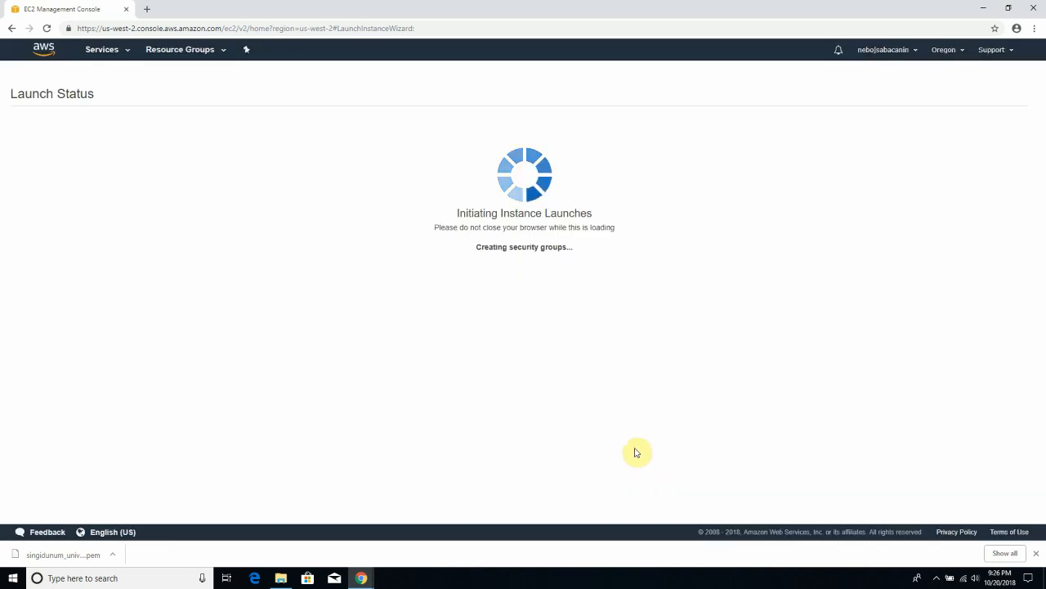
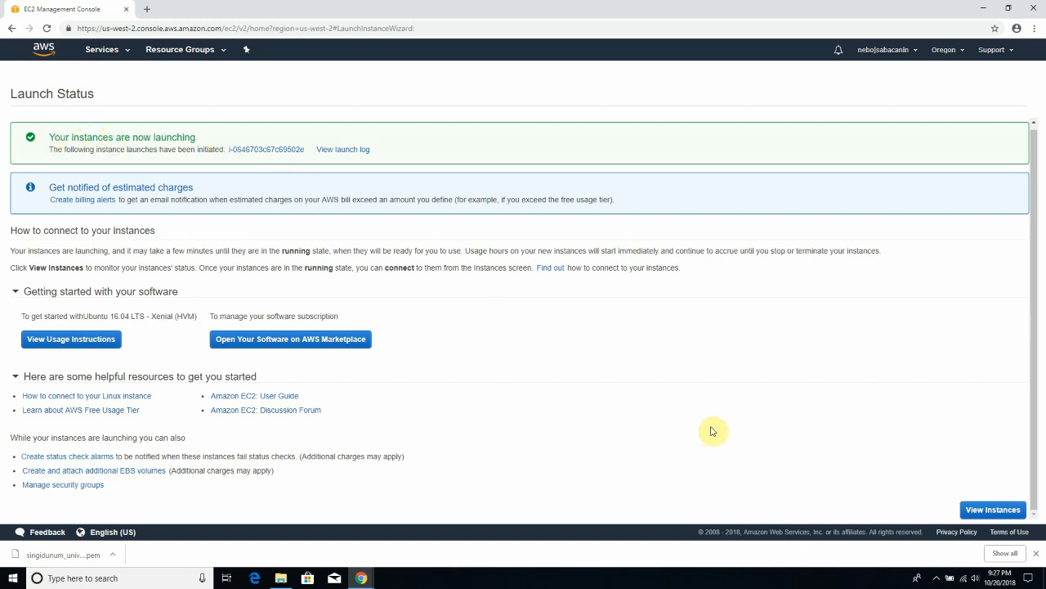
- Go from the Launch Status page to the EC2 Instances list
click(973, 511)
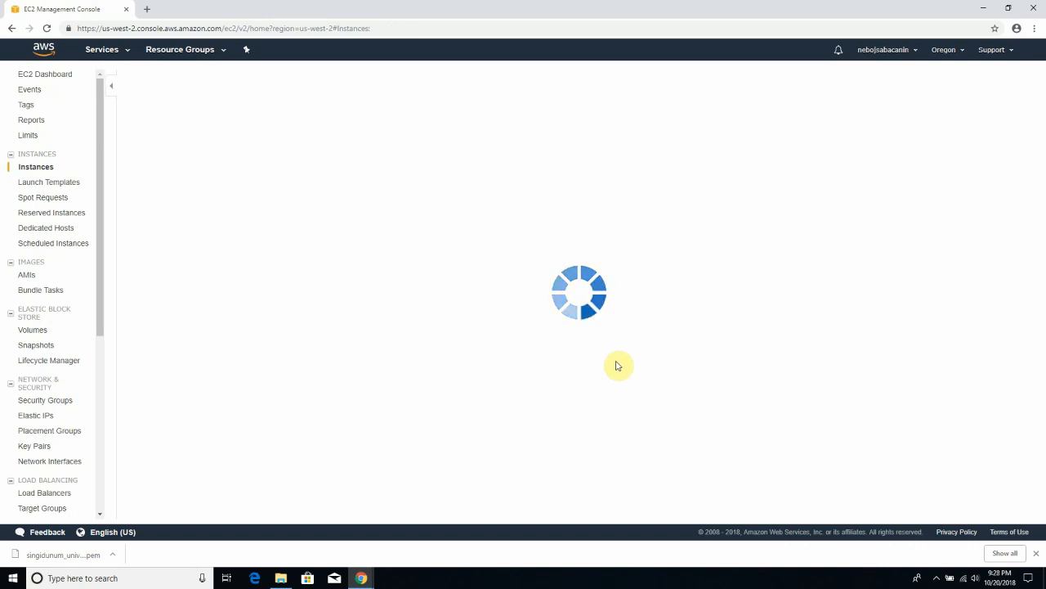
- Select the new running t2.micro instance to show its Description details
click(937, 578)
click(937, 577)
click(713, 452)
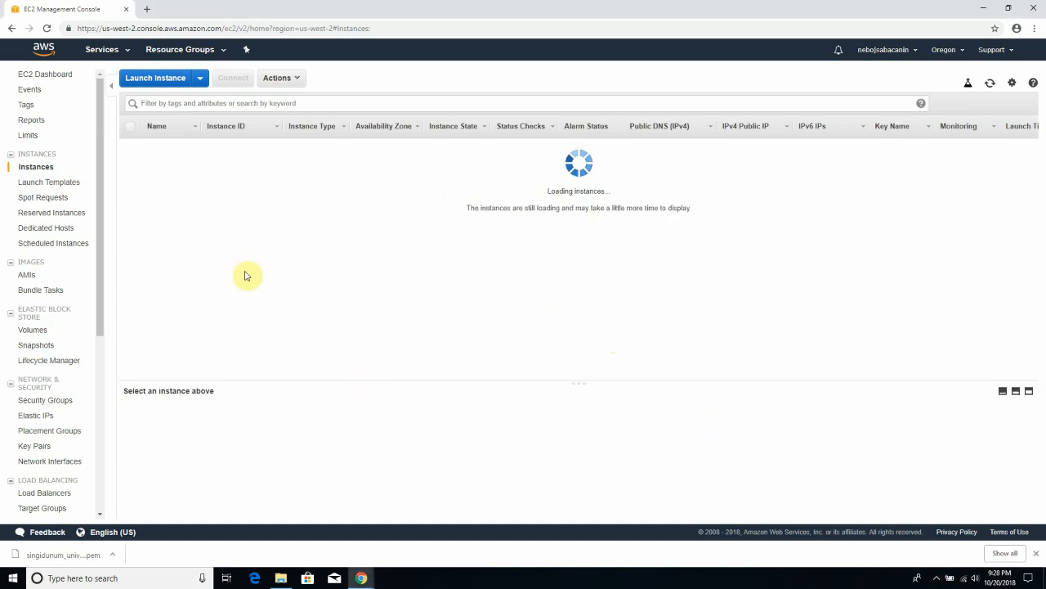
click(503, 282)
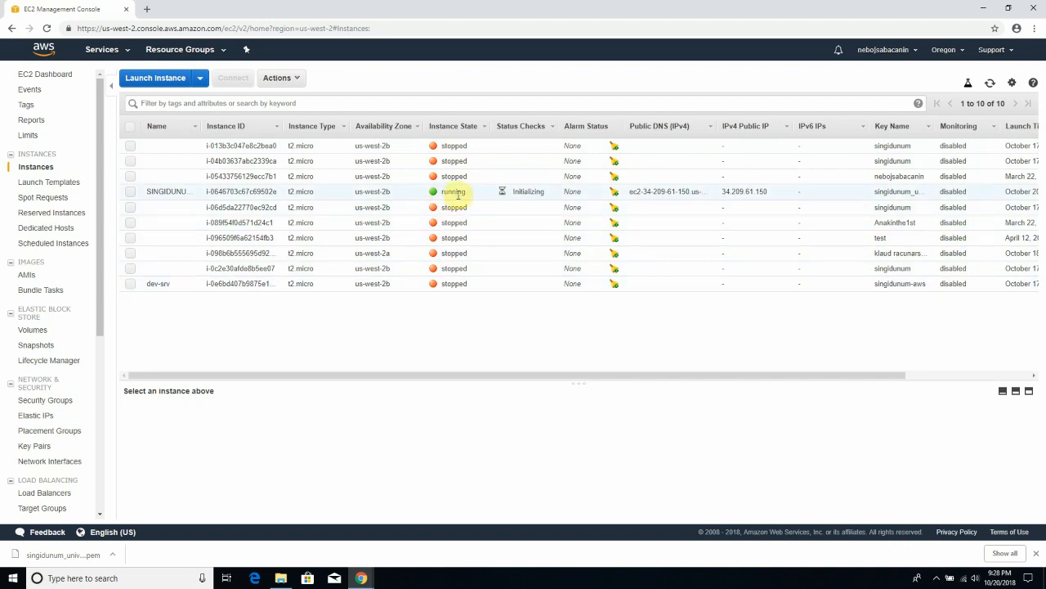
drag(467, 191, 442, 193)
click(442, 196)
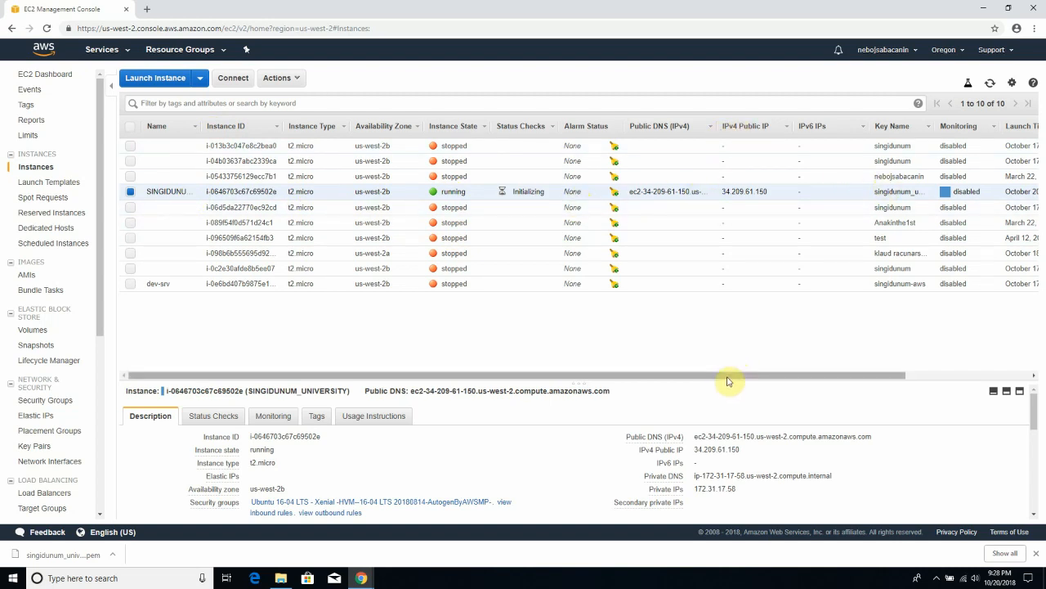
- Select the instance's public IP 34.209.61.150, then minimize Chrome to show the desktop
drag(719, 374, 743, 205)
triple_click(678, 191)
click(689, 191)
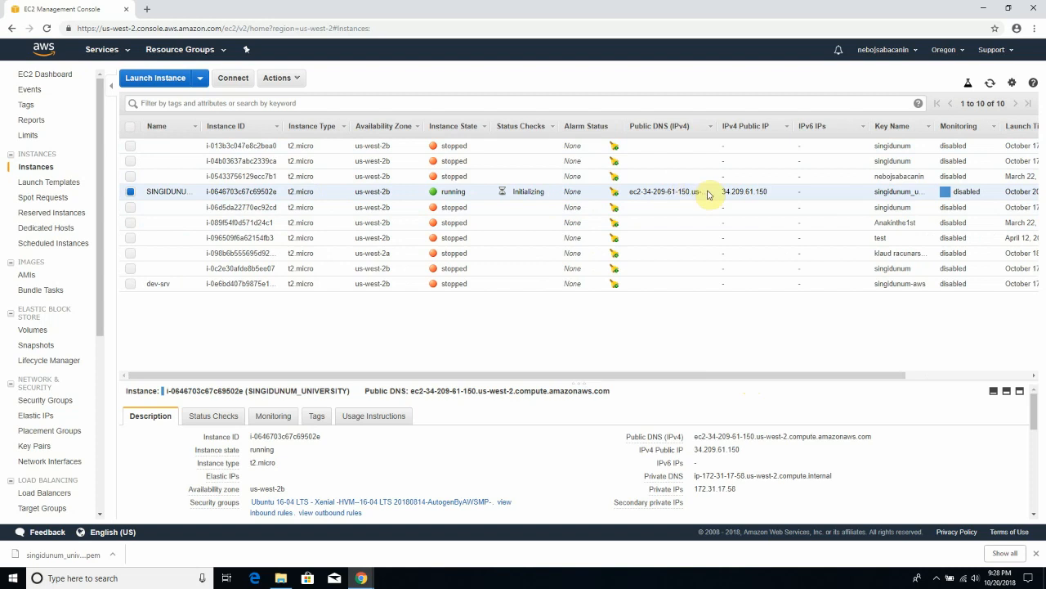
drag(770, 193, 715, 198)
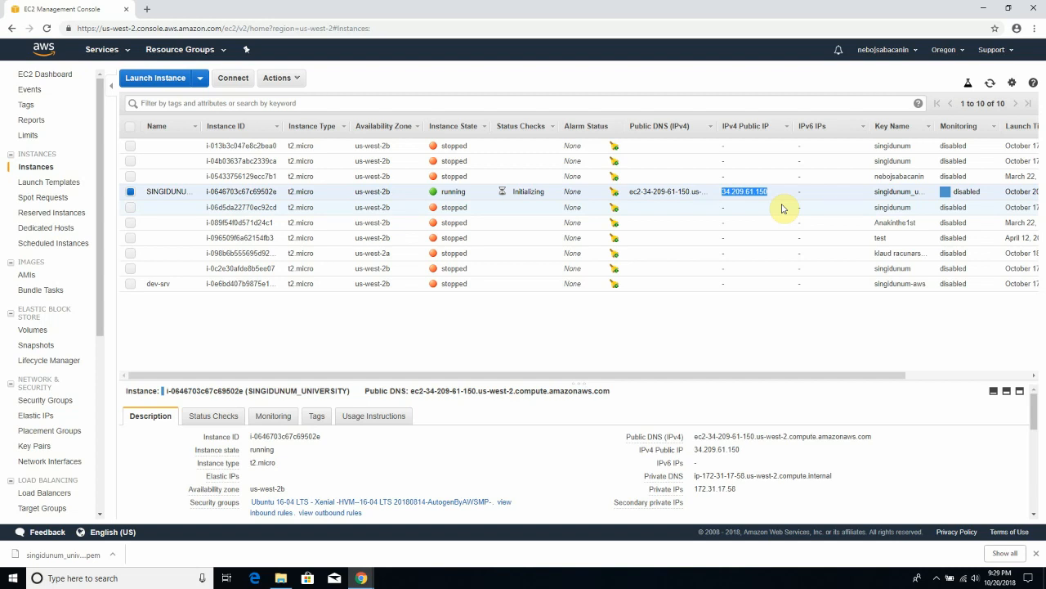
right_click(737, 191)
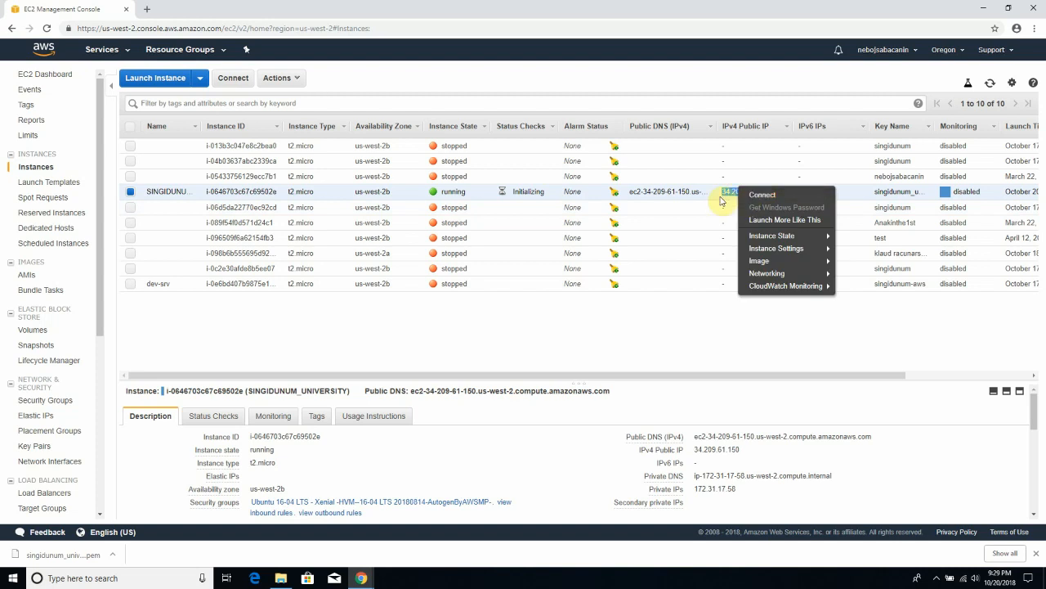
click(730, 193)
double_click(731, 190)
click(765, 191)
drag(768, 192, 720, 191)
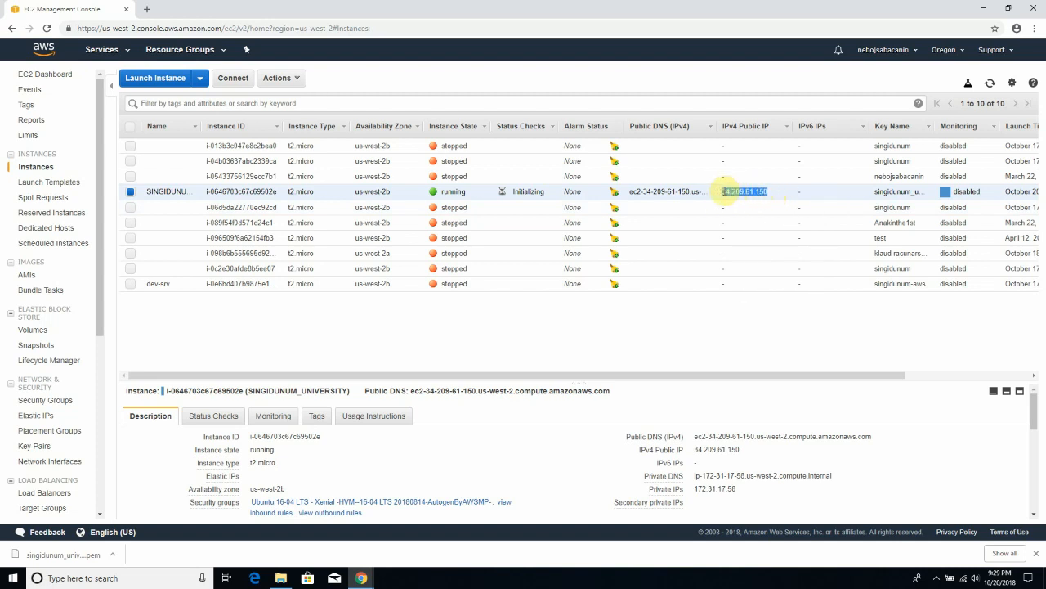
click(748, 204)
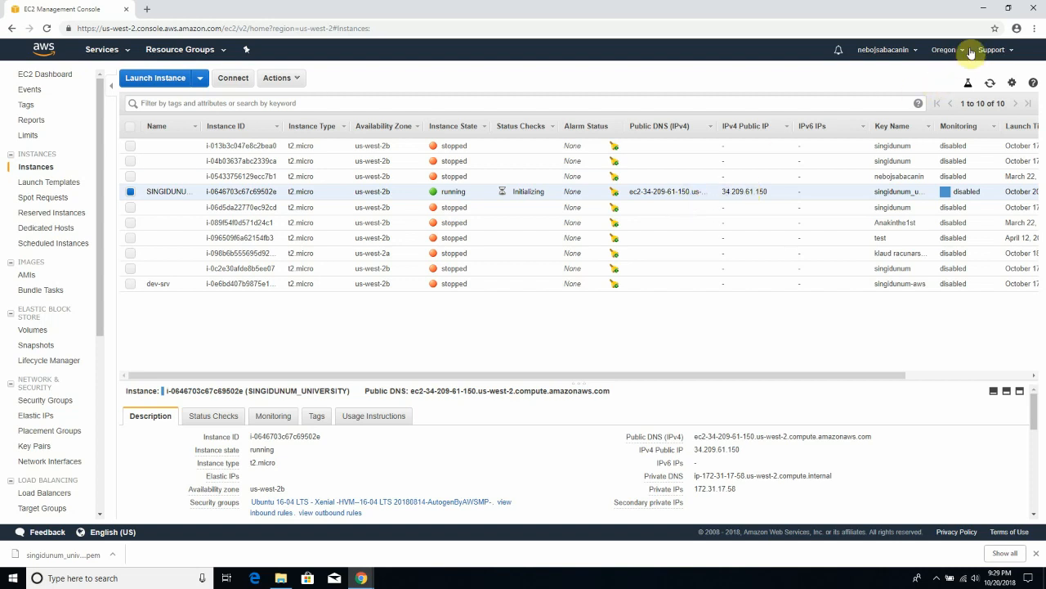
click(982, 15)
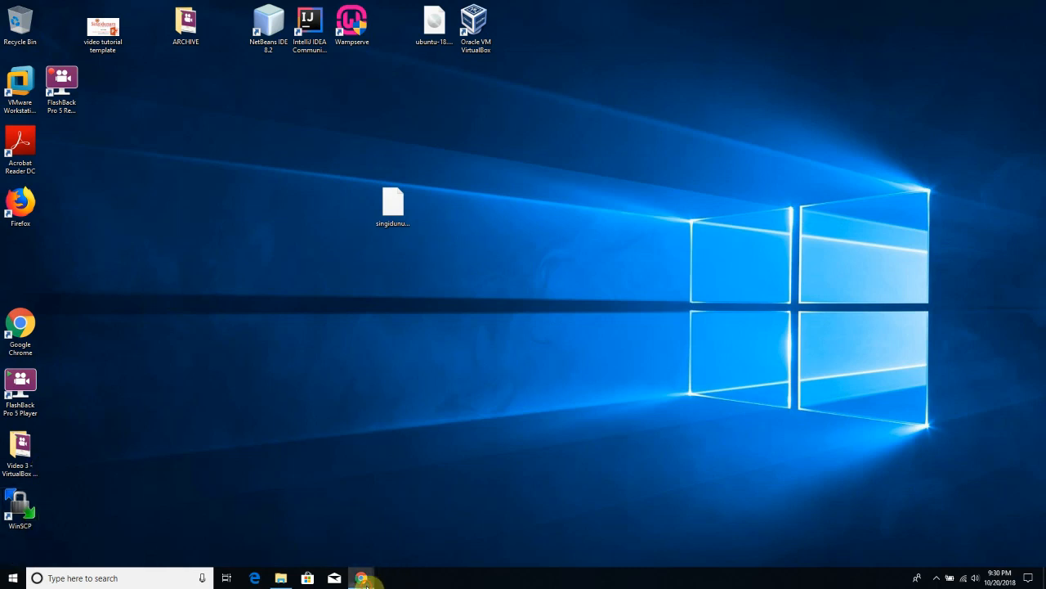
- Search google.com for 'download putty' and open the putty.org Download PuTTY result
mouse_move(361, 578)
click(426, 551)
click(264, 28)
text(google.com)
key(Return)
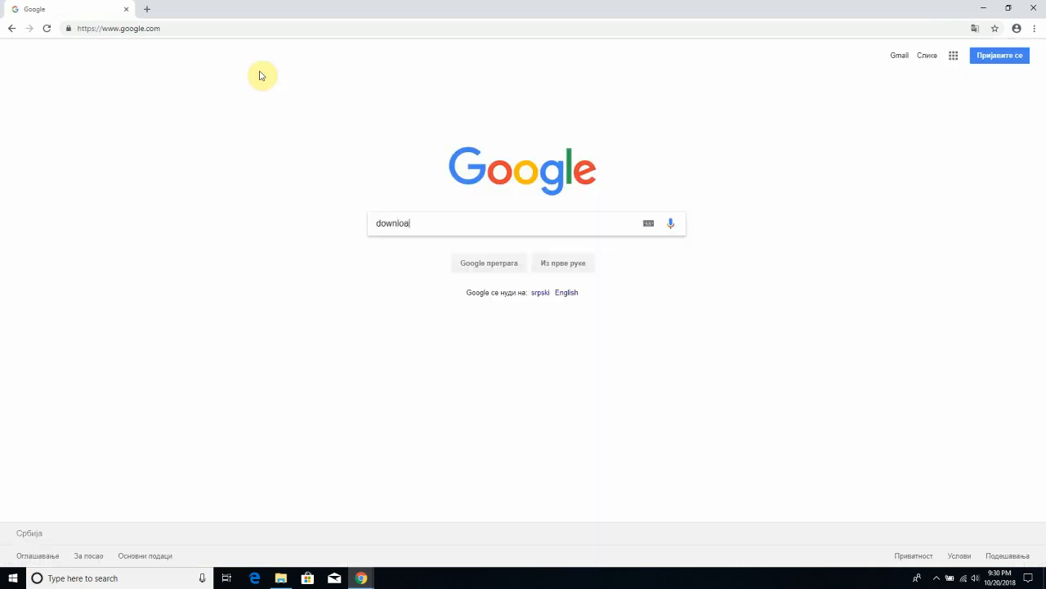
key(Return)
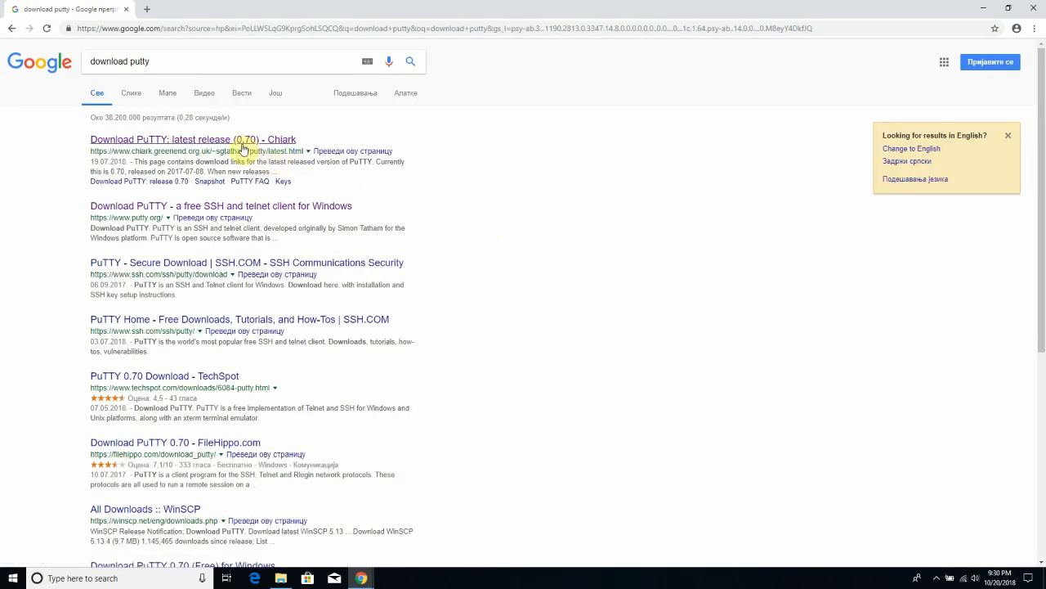
click(205, 206)
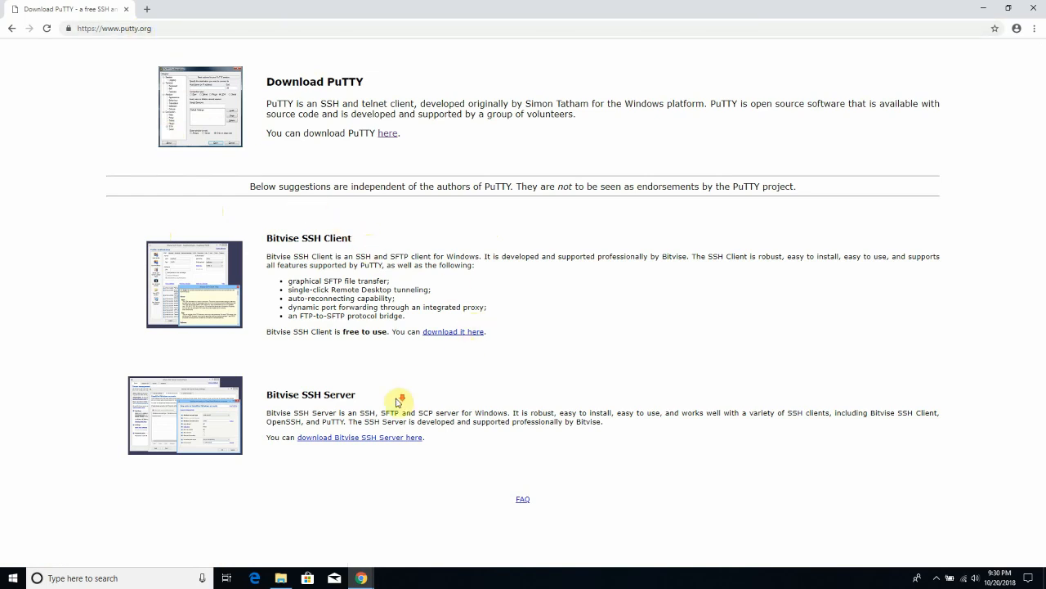
- Open the PuTTY 0.70 latest-release page and browse its package files
click(383, 138)
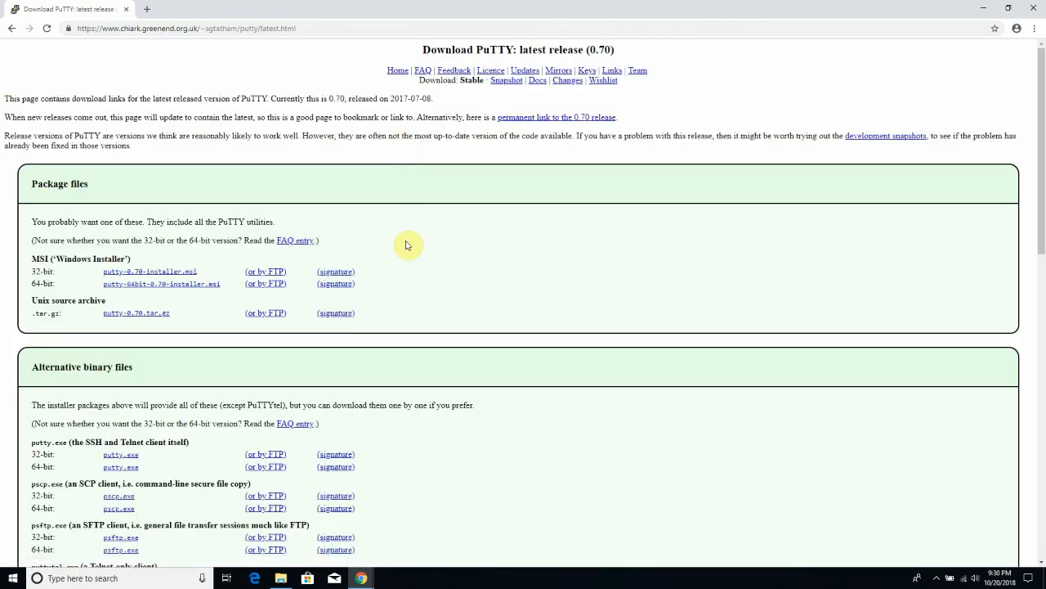
scroll(408, 241, down, 2)
scroll(42, 196, up, 1)
scroll(140, 304, down, 1)
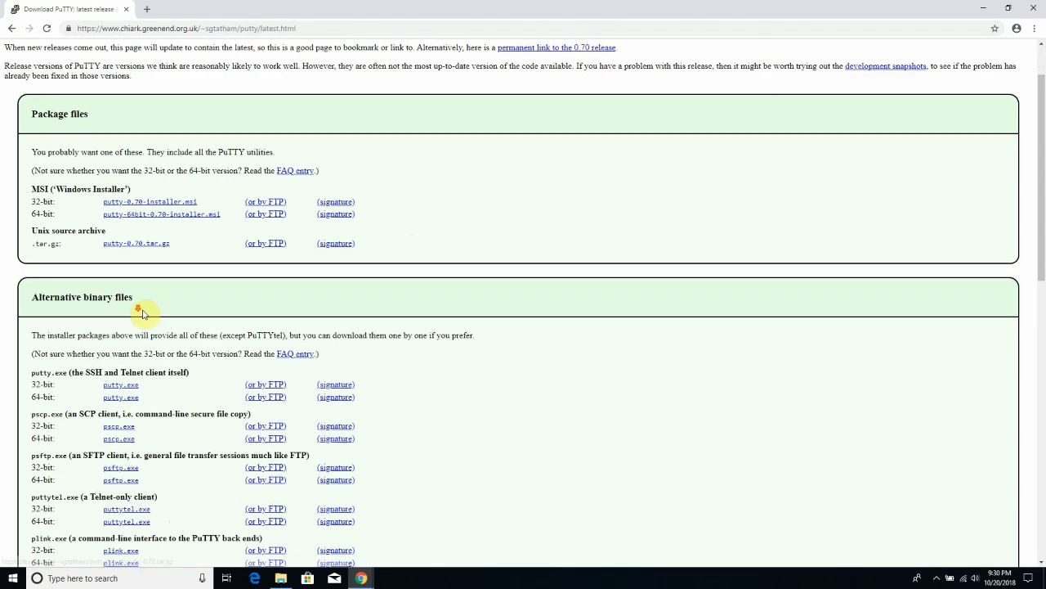
scroll(175, 344, up, 1)
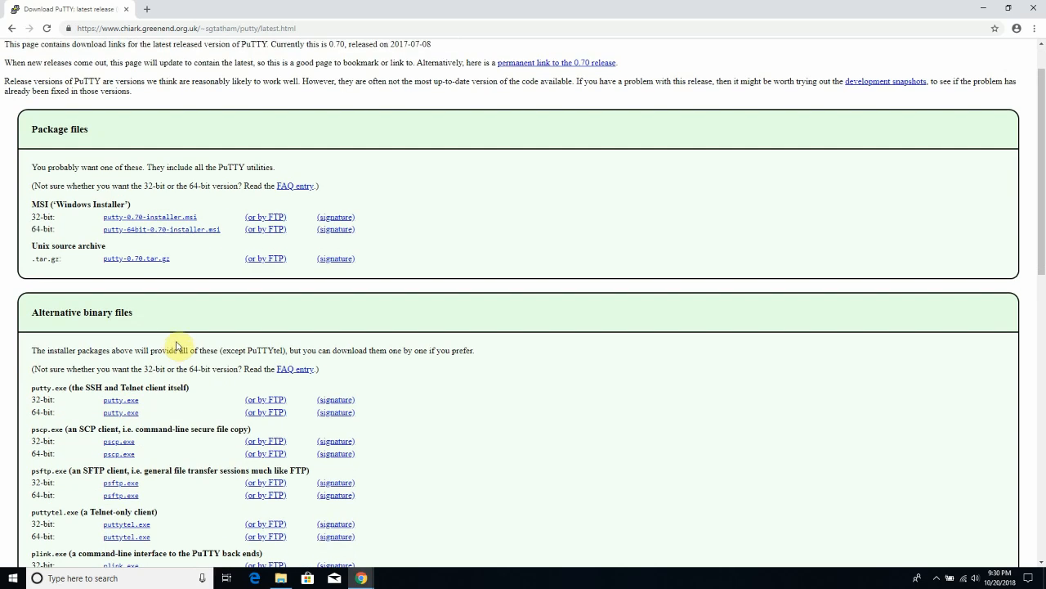
scroll(186, 341, down, 2)
scroll(187, 341, up, 2)
scroll(186, 342, up, 2)
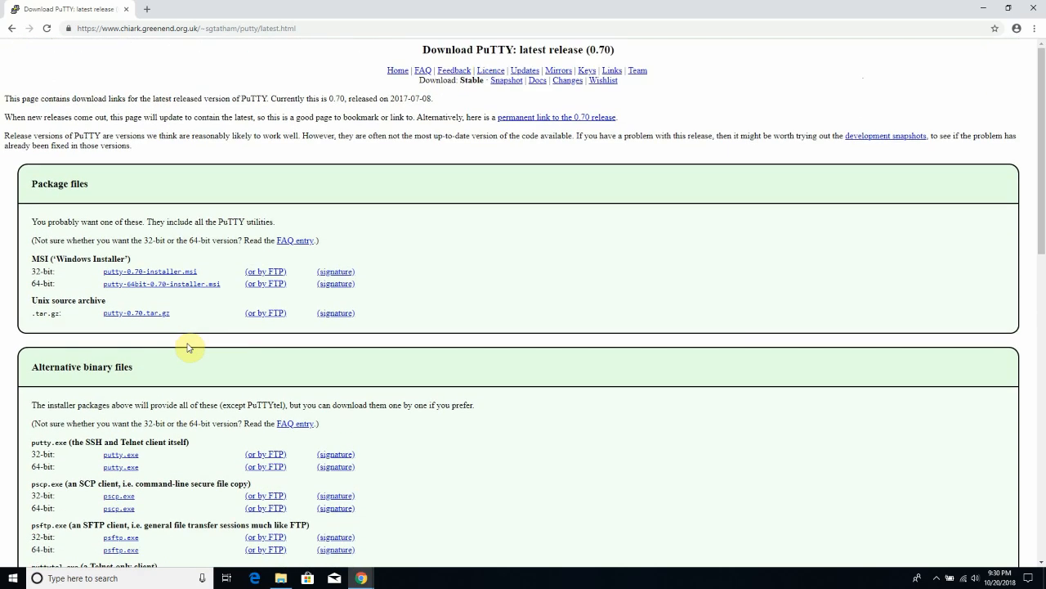
scroll(186, 342, down, 4)
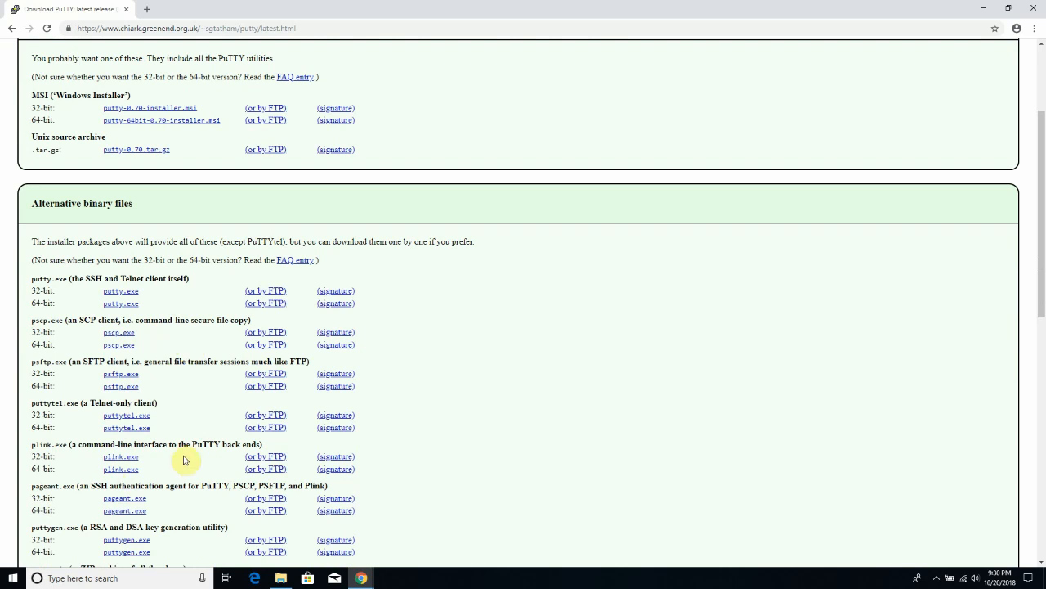
scroll(186, 458, up, 1)
scroll(184, 459, down, 1)
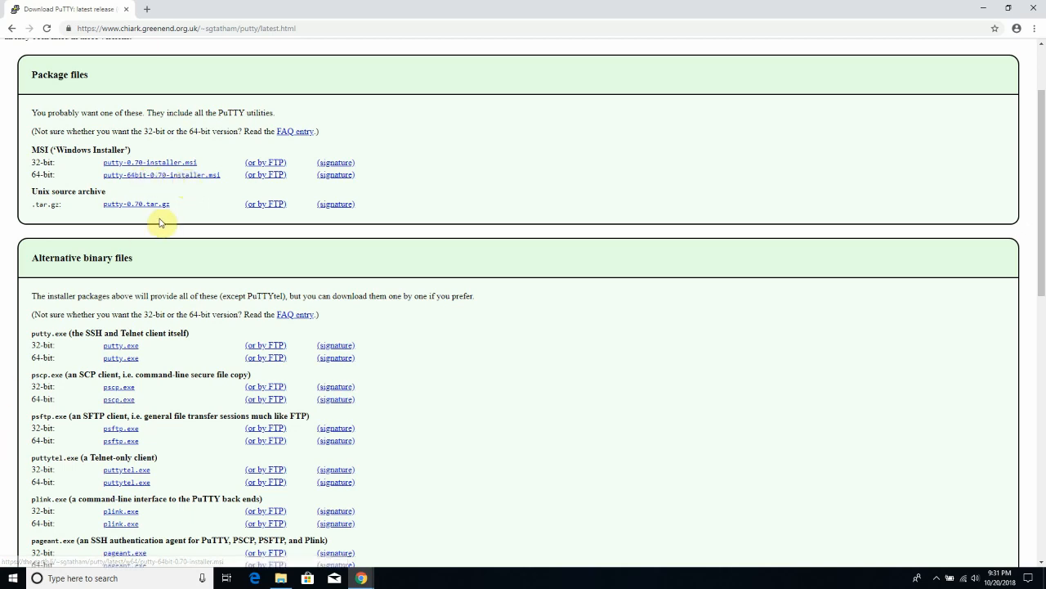
- Search the Start menu for 'putty' to check whether PuTTY is installed
click(13, 578)
text(putt)
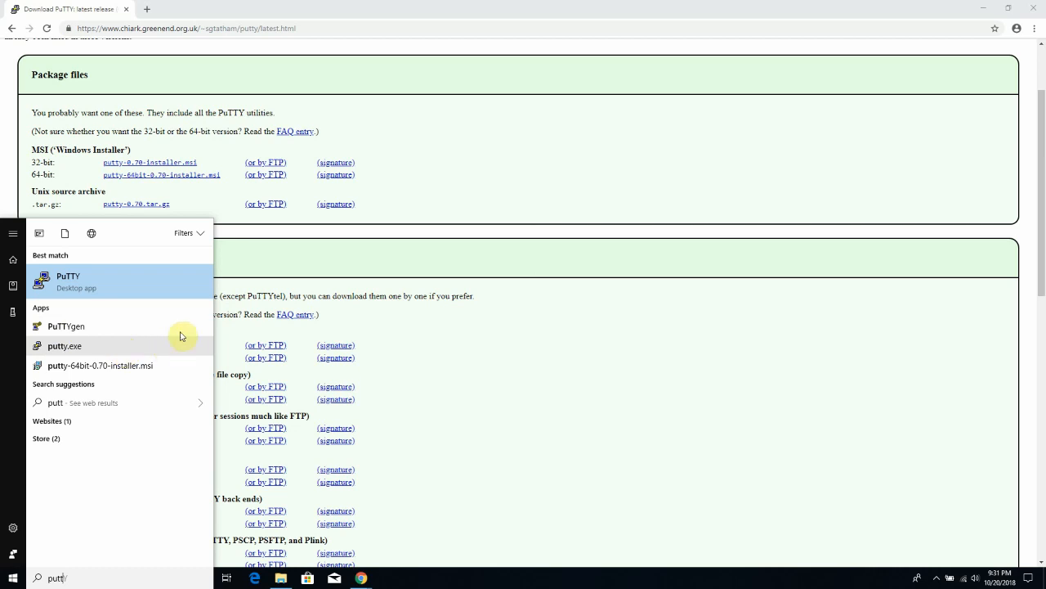
click(309, 8)
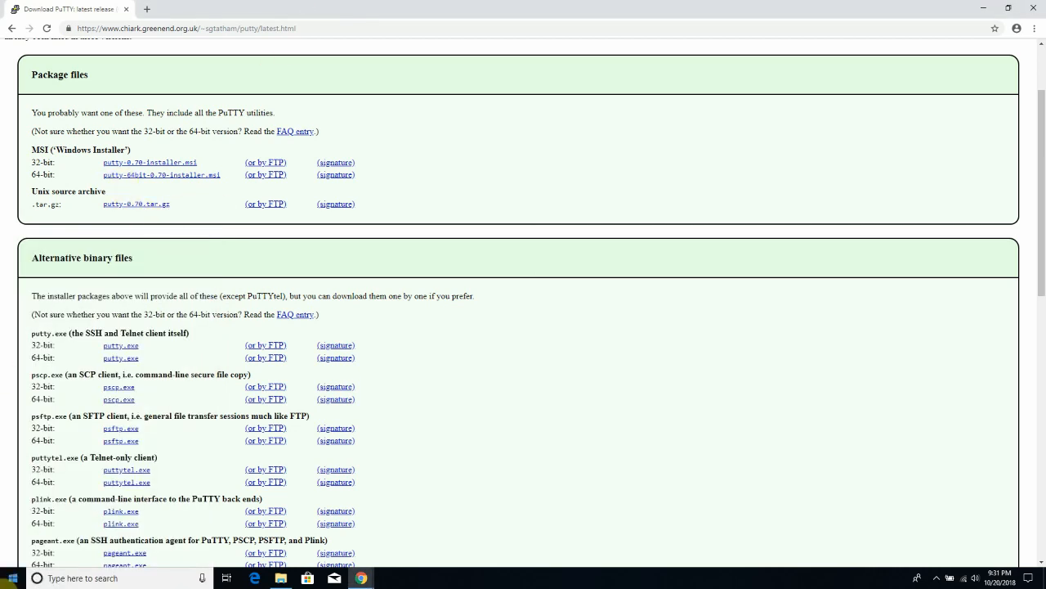
click(9, 579)
text(putty)
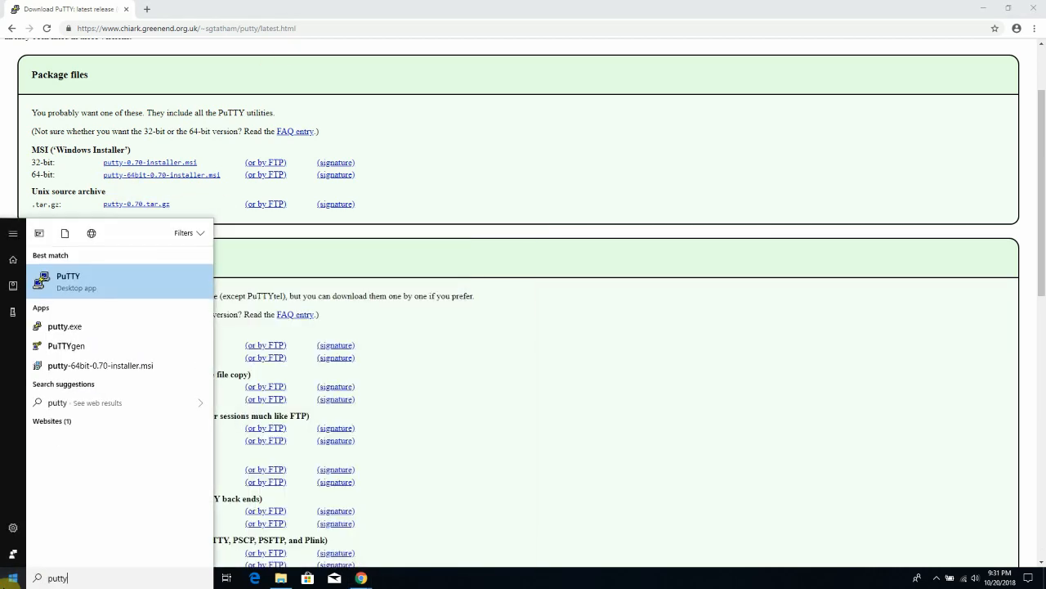
click(373, 5)
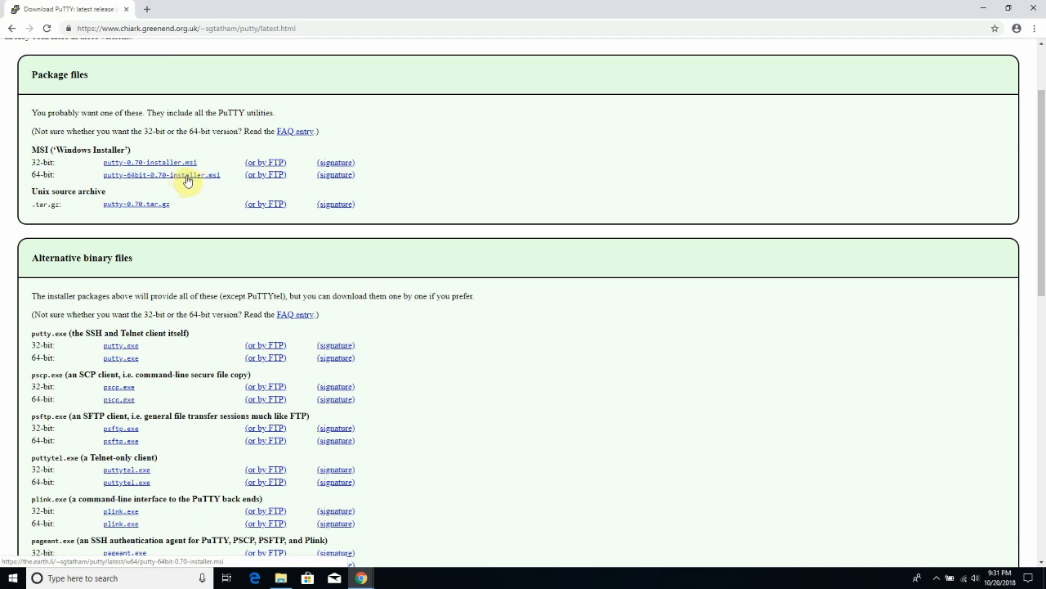
- Close the browser to reveal the singidunum_university.pem key on the desktop
click(1030, 9)
click(12, 578)
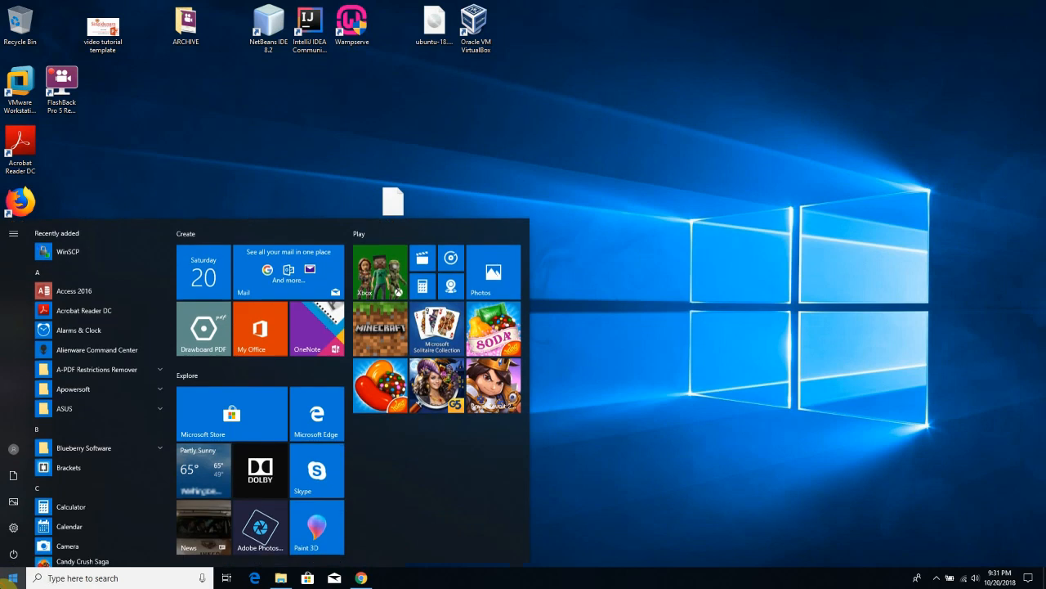
click(507, 177)
drag(507, 175, 302, 331)
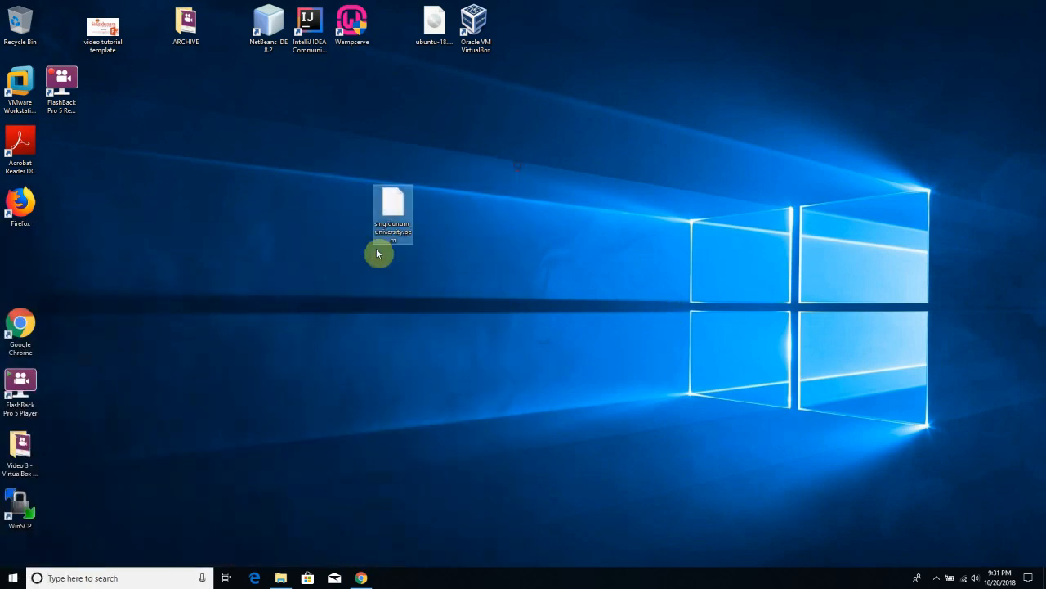
click(396, 320)
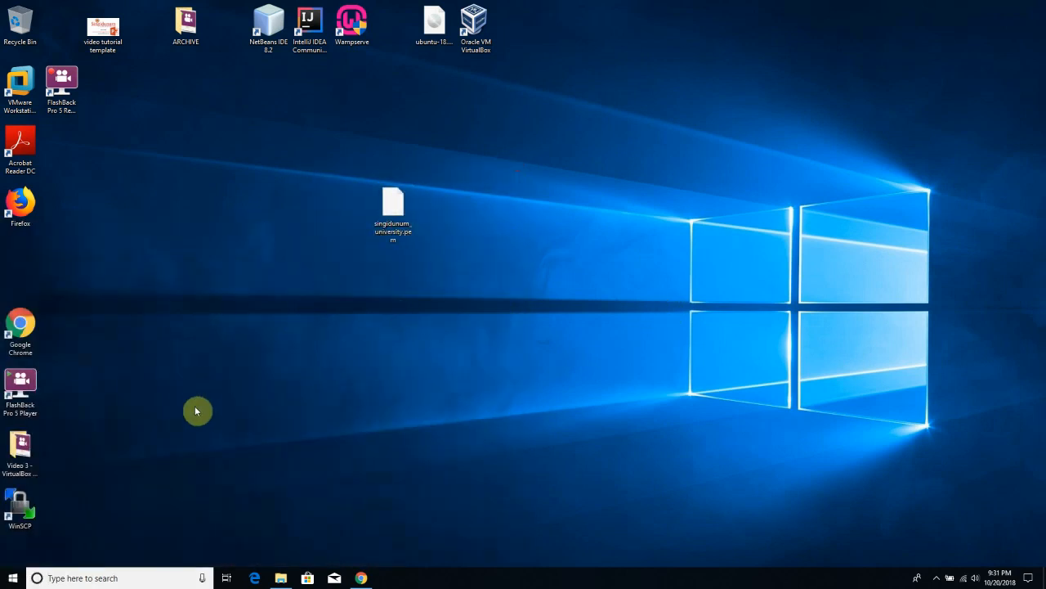
- Launch PuTTYgen with RSA key type and open its Load private key dialog
click(12, 578)
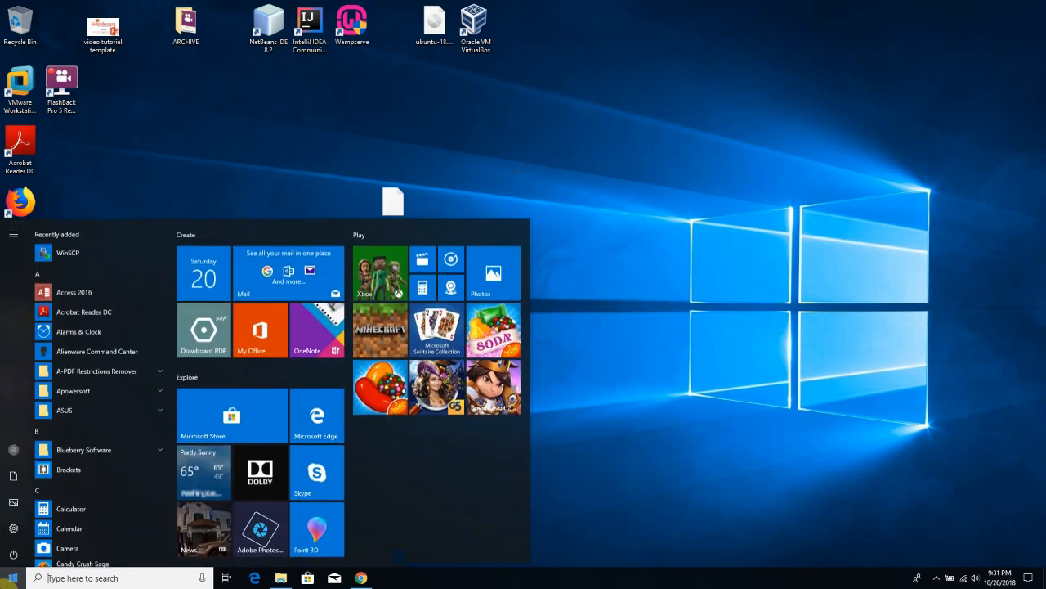
text(putty)
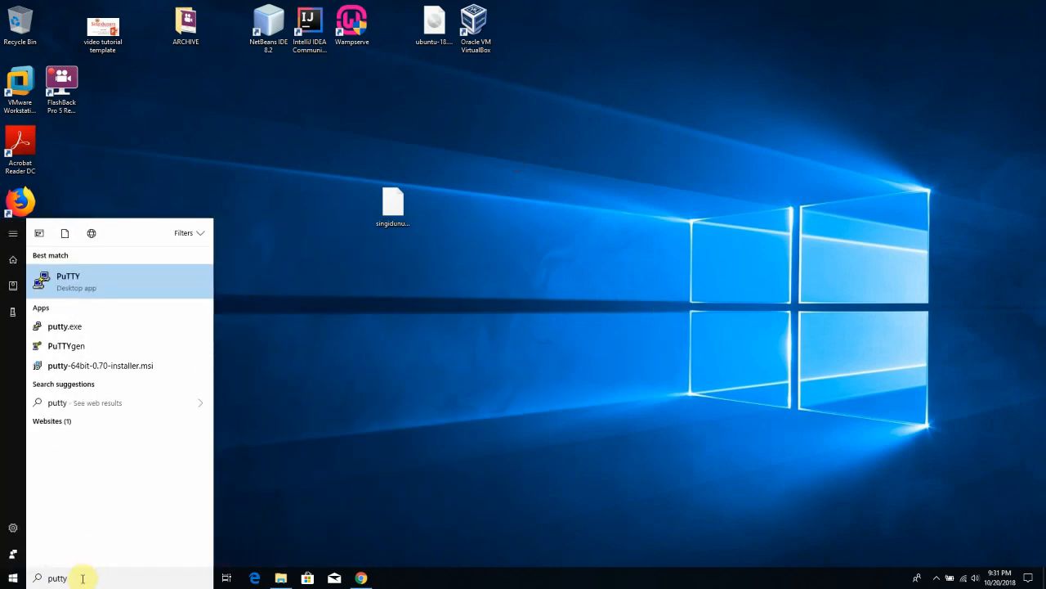
click(68, 347)
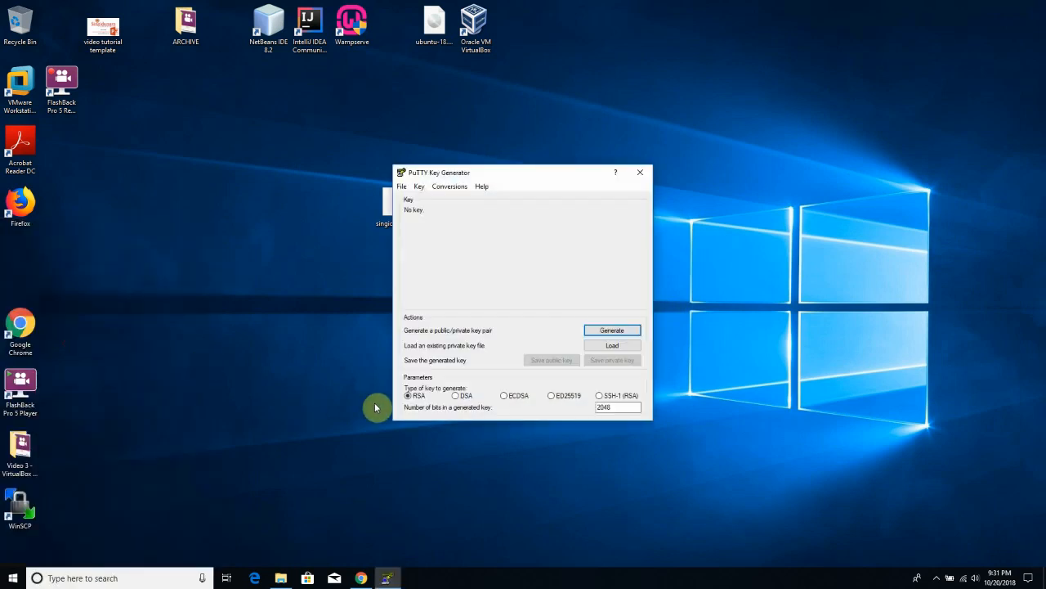
click(552, 178)
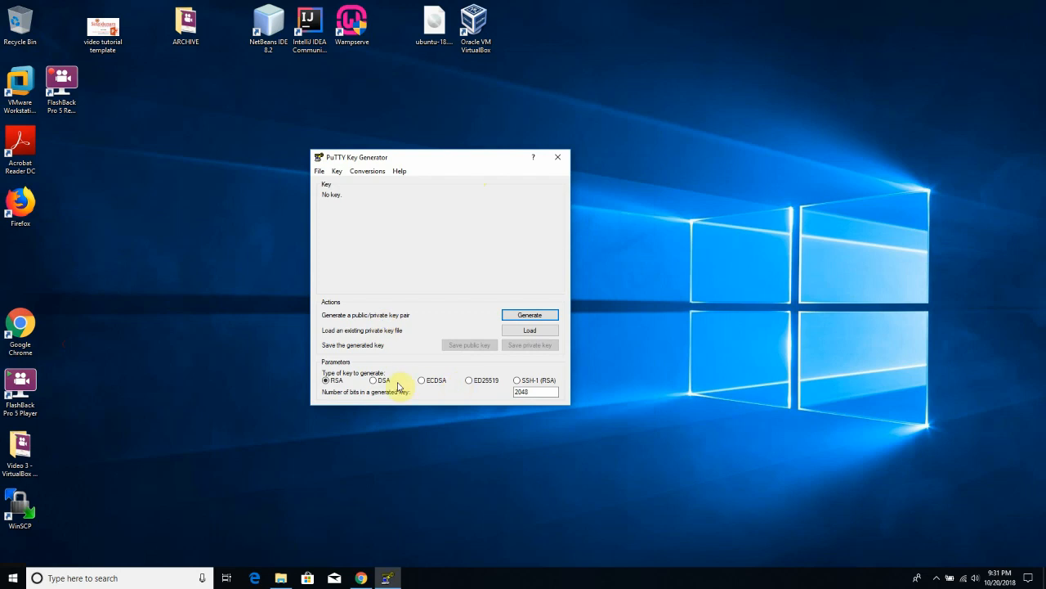
click(329, 380)
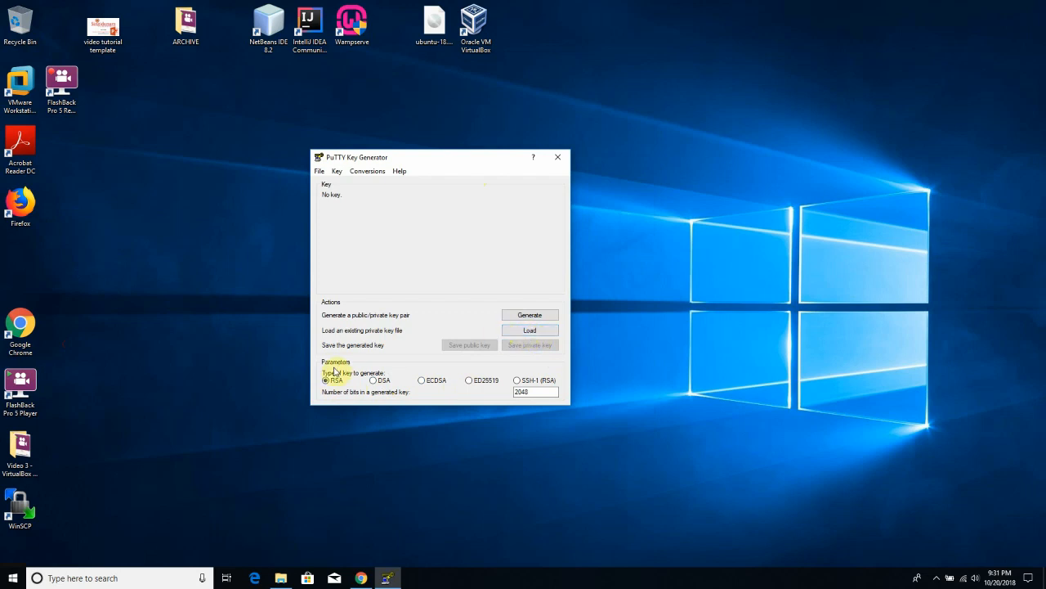
drag(426, 155, 184, 156)
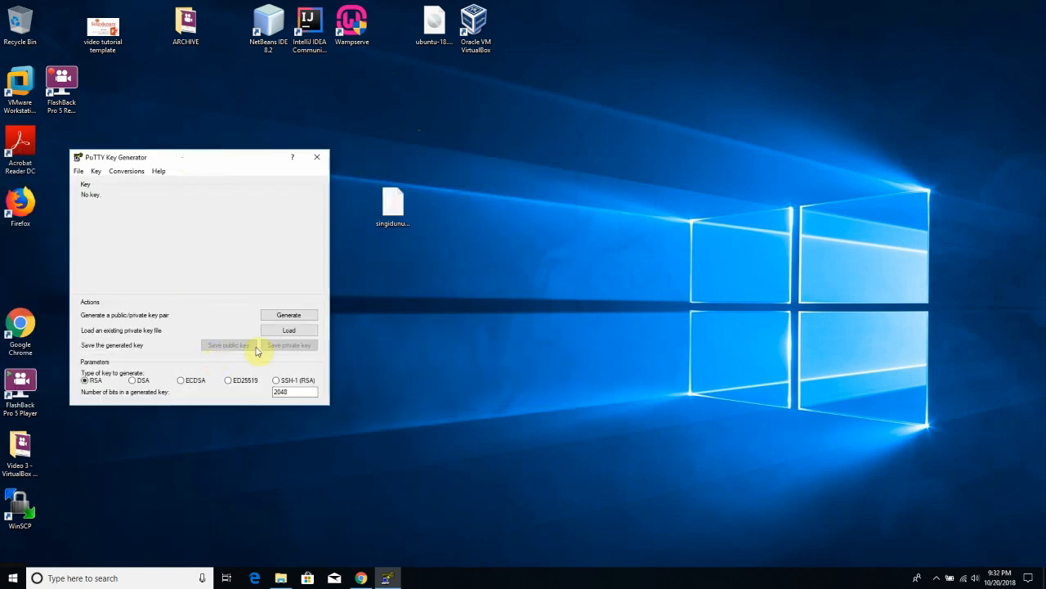
click(279, 331)
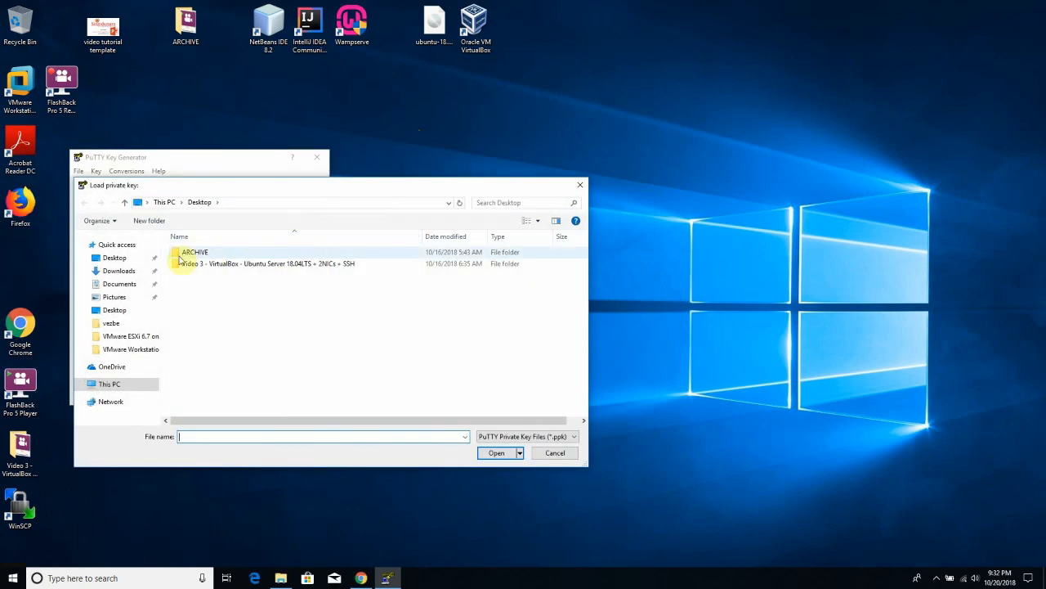
- Load singidunum_university.pem from the Desktop using the All Files filter
click(121, 258)
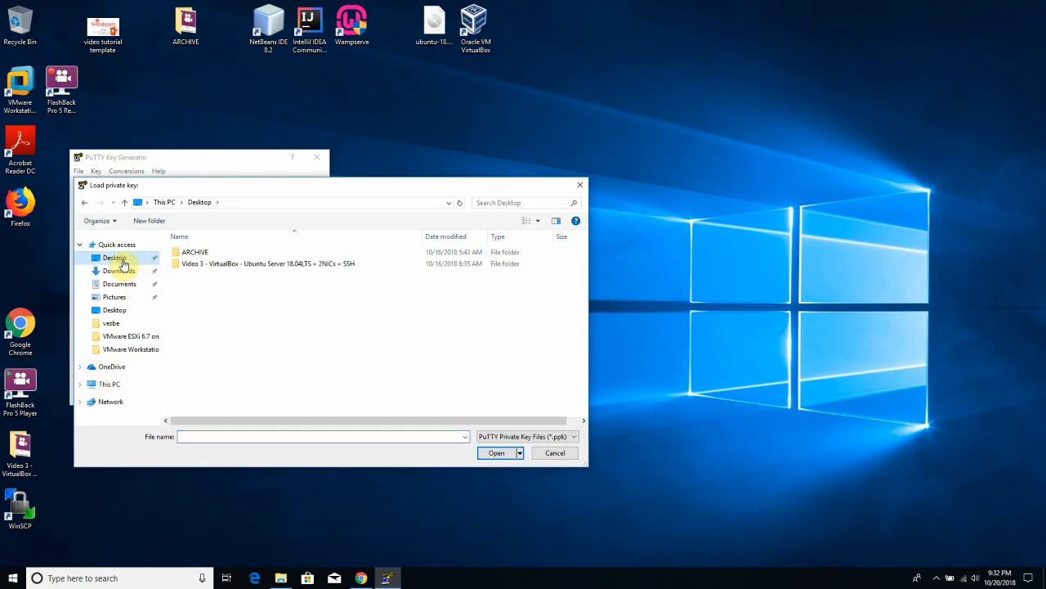
click(524, 437)
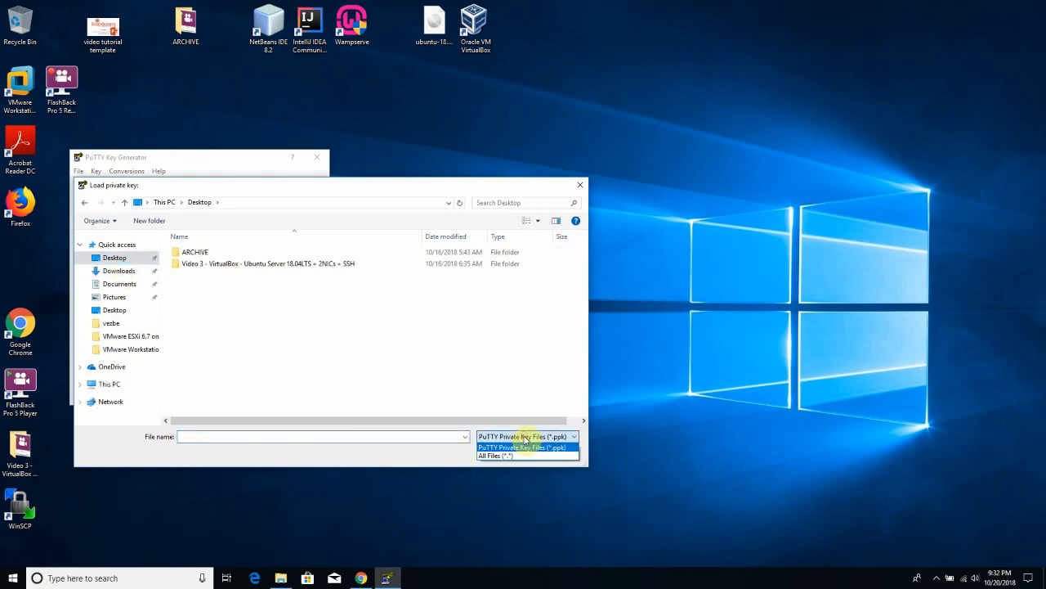
click(501, 455)
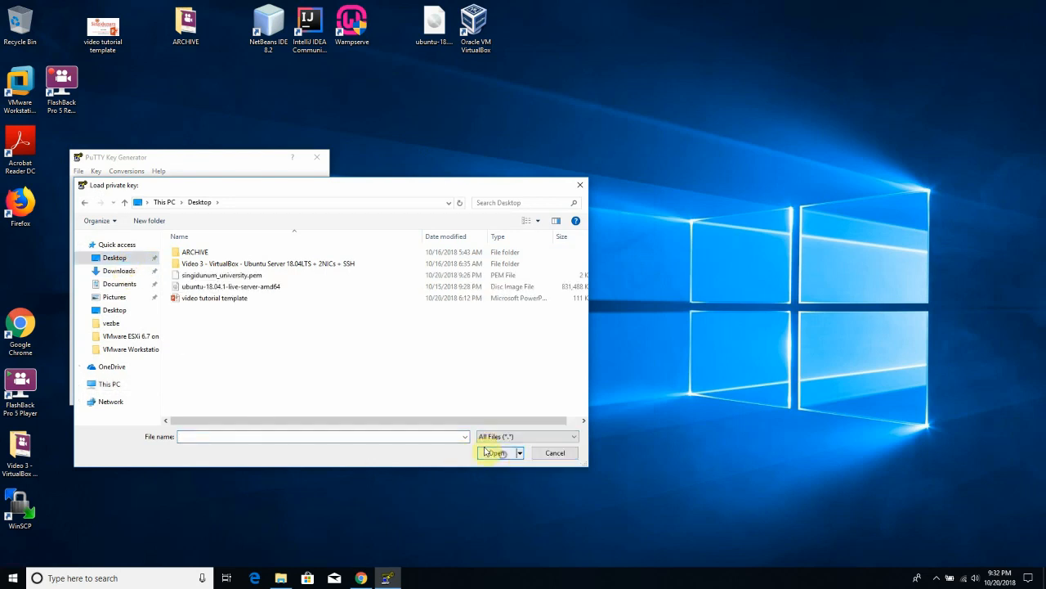
double_click(244, 275)
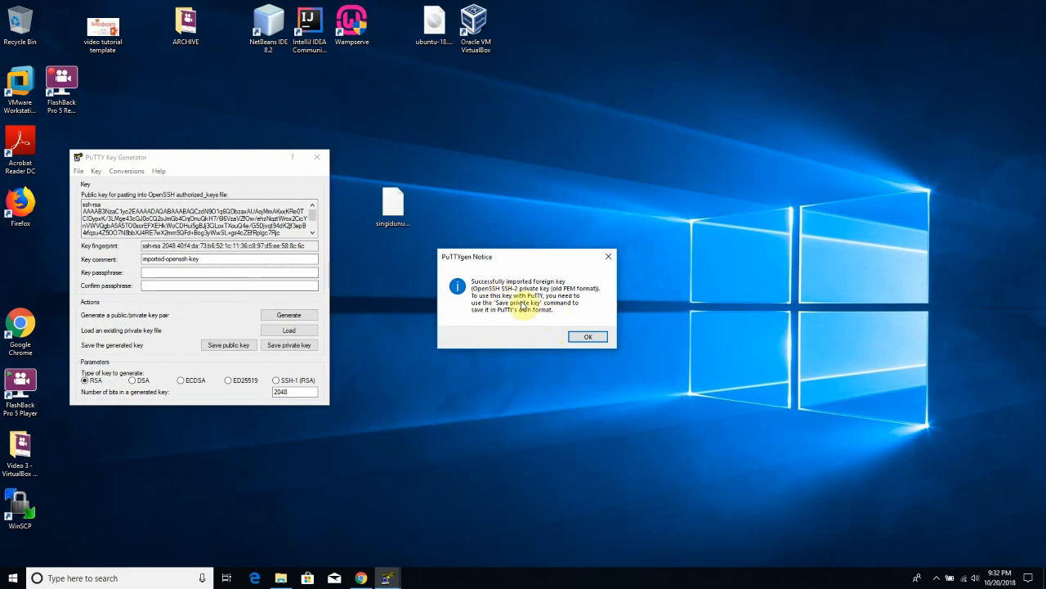
click(588, 336)
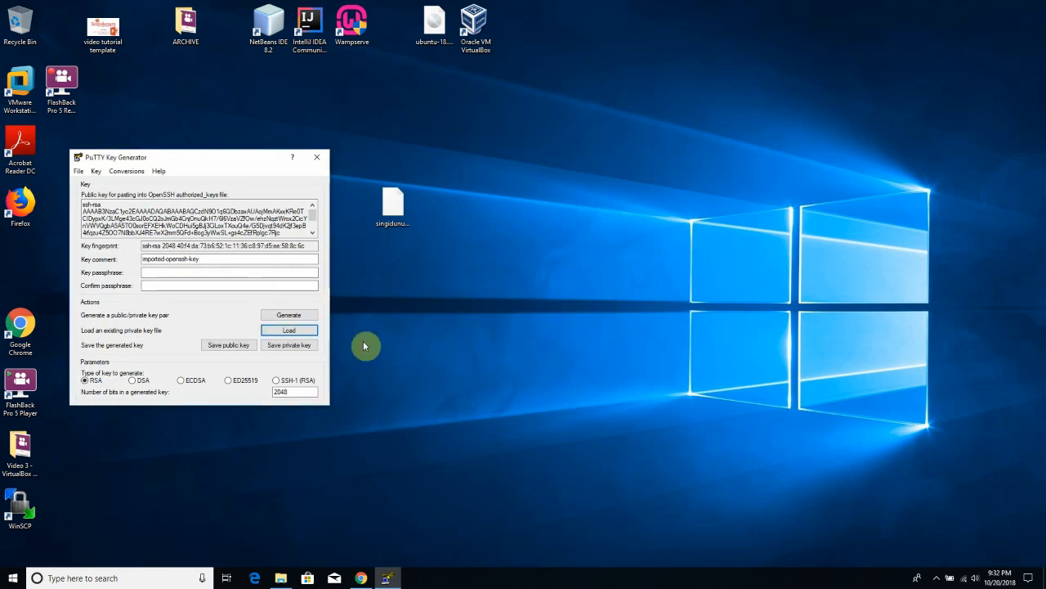
- Save the key without passphrase as singidunum_university.ppk on the Desktop and close PuTTYgen
click(290, 345)
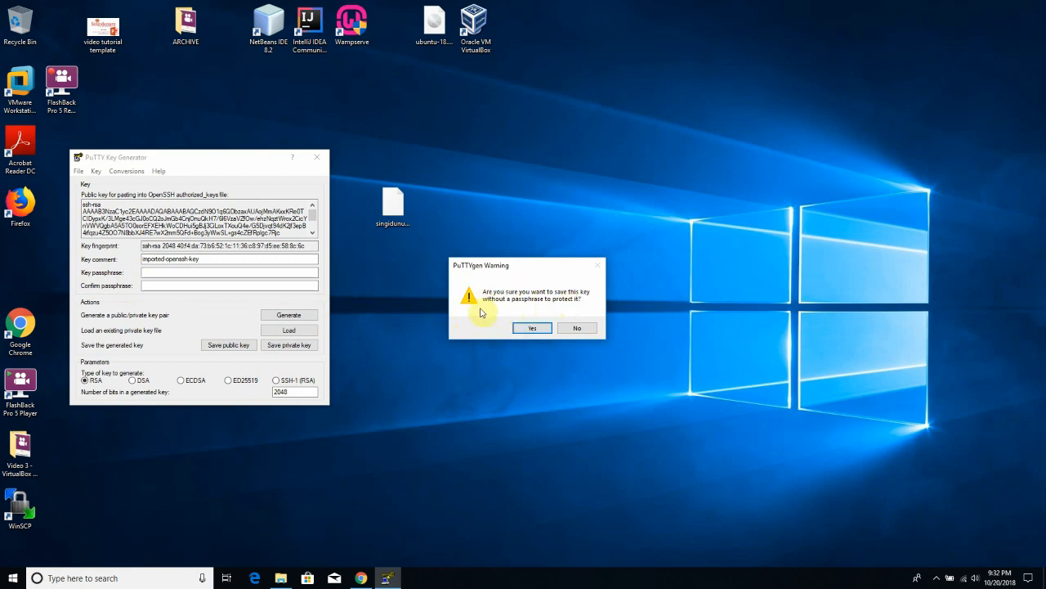
click(538, 328)
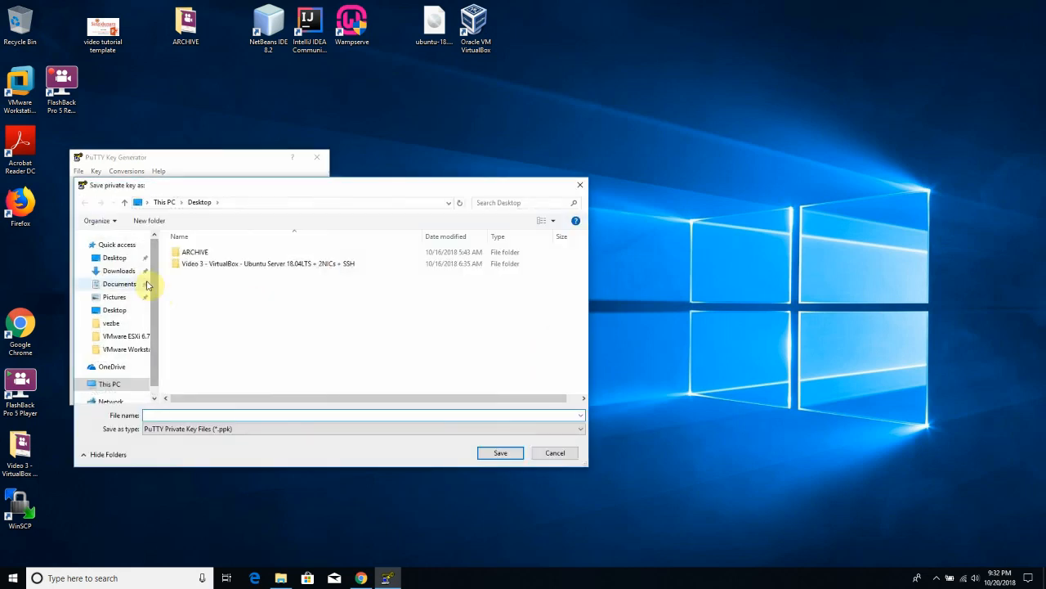
click(229, 417)
text(sin)
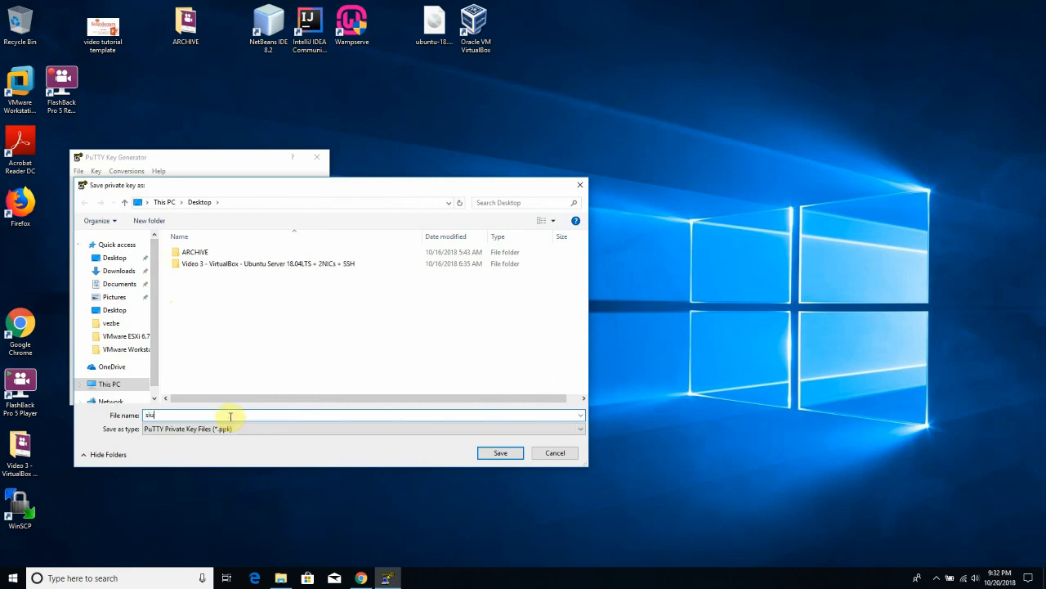
text(gidunum_university)
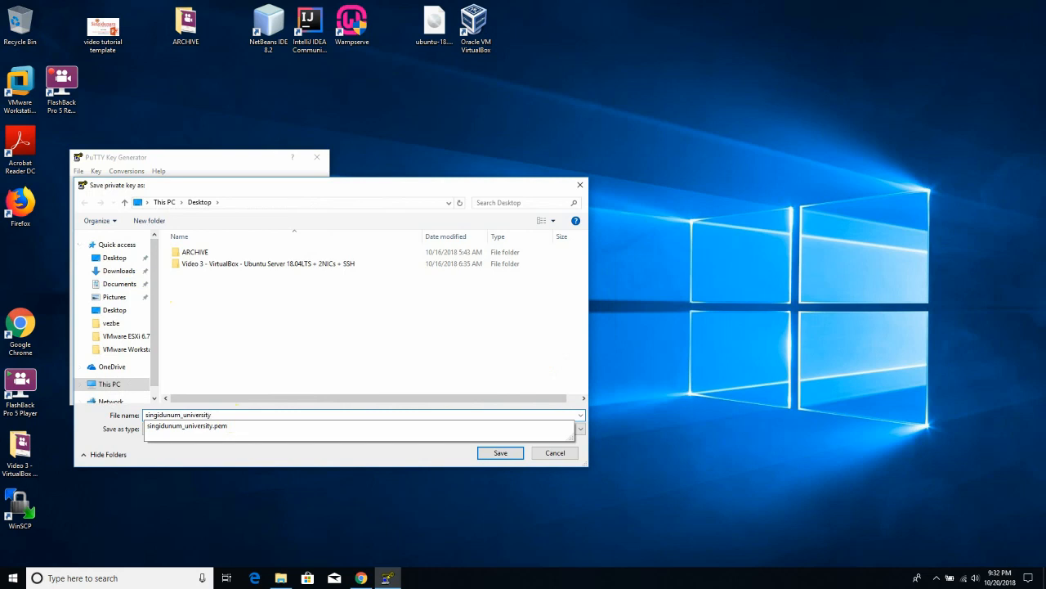
key(Tab)
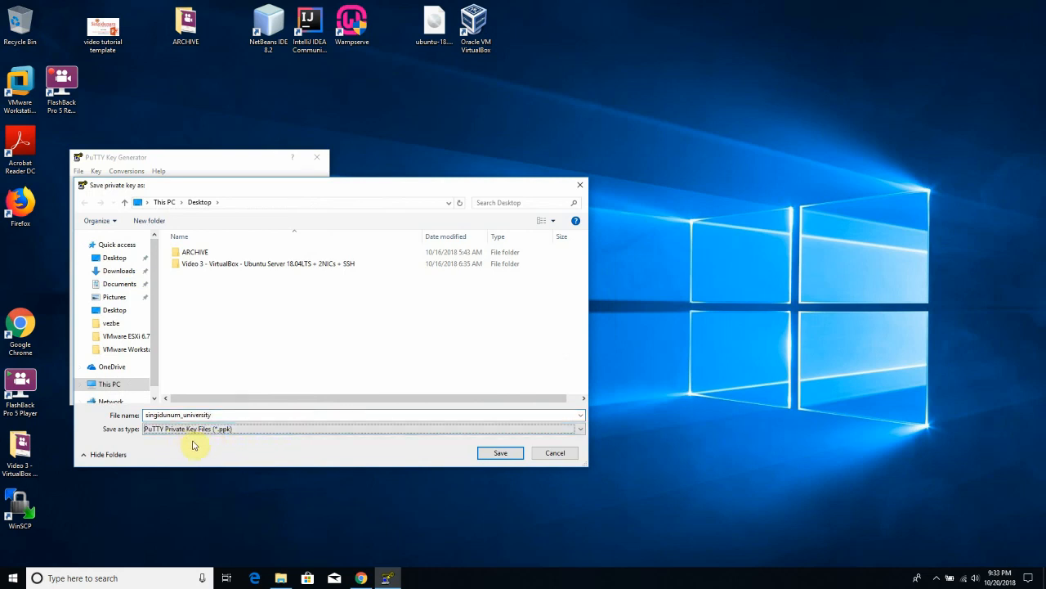
double_click(221, 415)
click(494, 453)
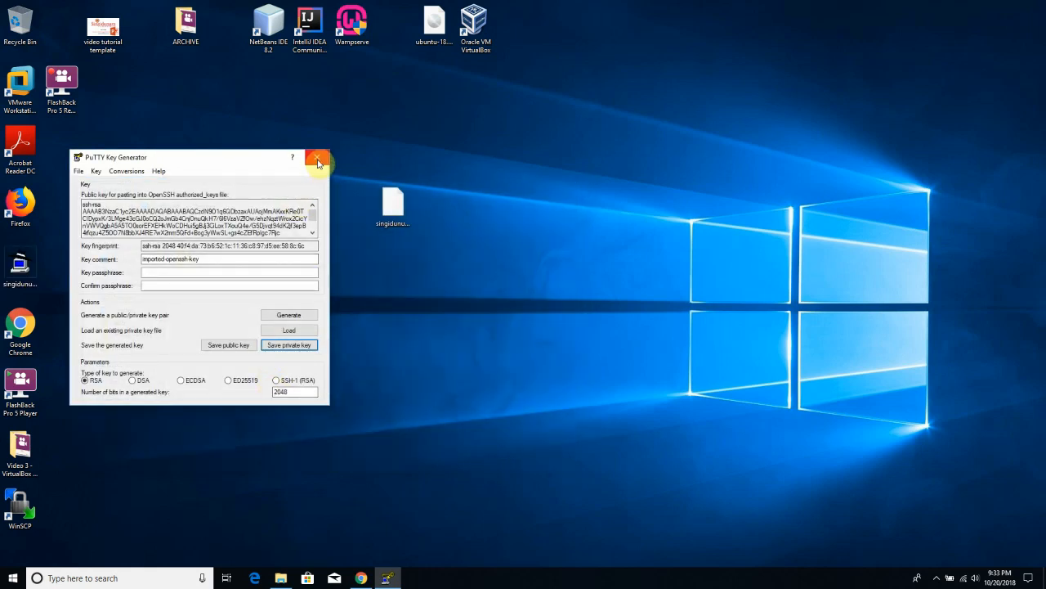
click(318, 161)
- Place the .ppk key icon beside the .pem file on the desktop
drag(23, 272, 587, 218)
click(391, 219)
drag(391, 220, 226, 215)
drag(561, 214, 401, 214)
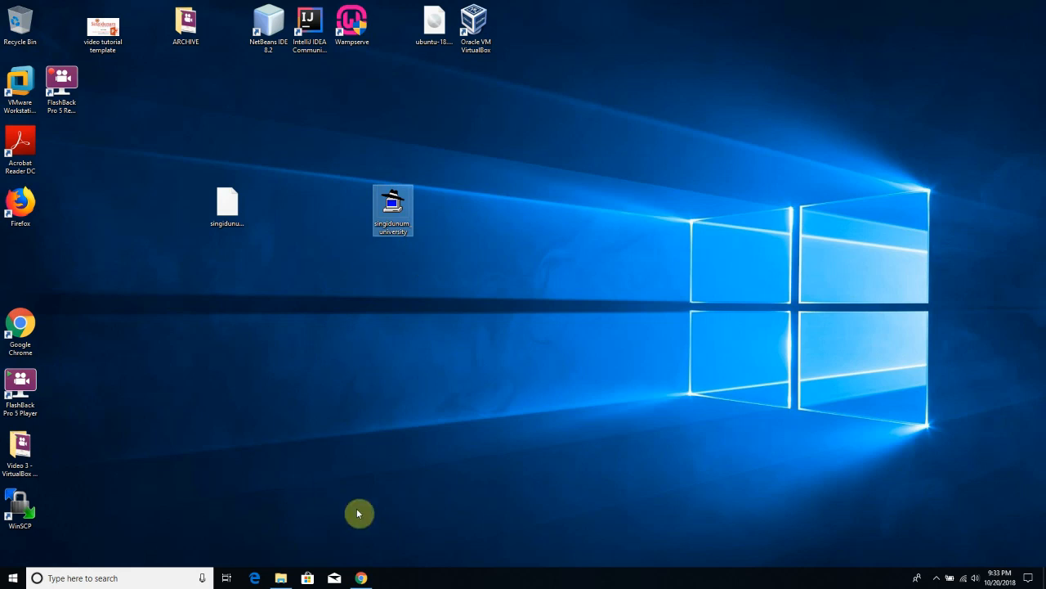
- Copy the instance's public IP 34.209.61.150 from the EC2 console and minimize Chrome
click(361, 578)
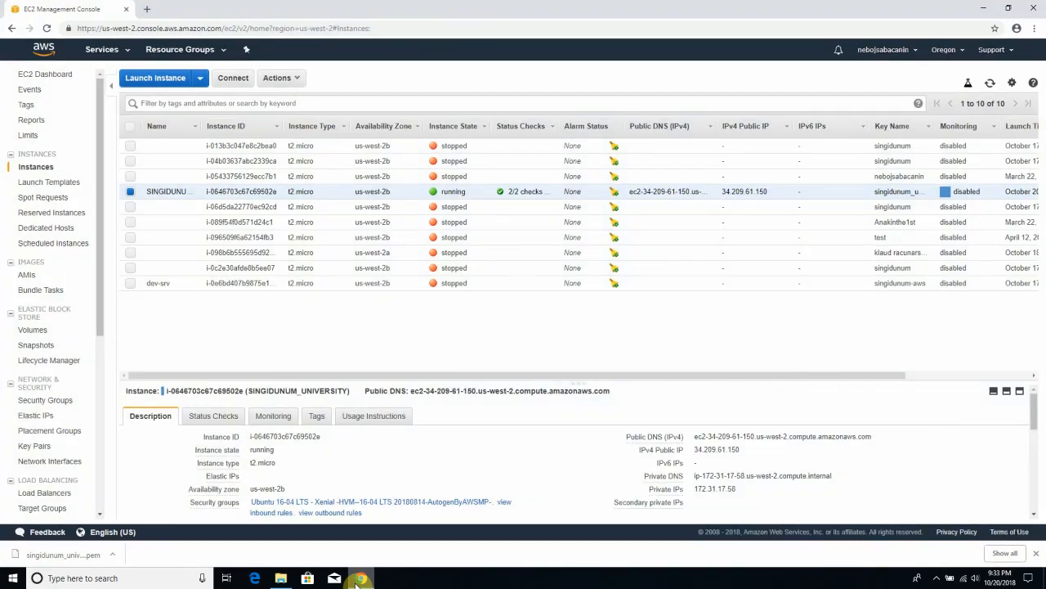
drag(768, 191, 719, 191)
right_click(741, 193)
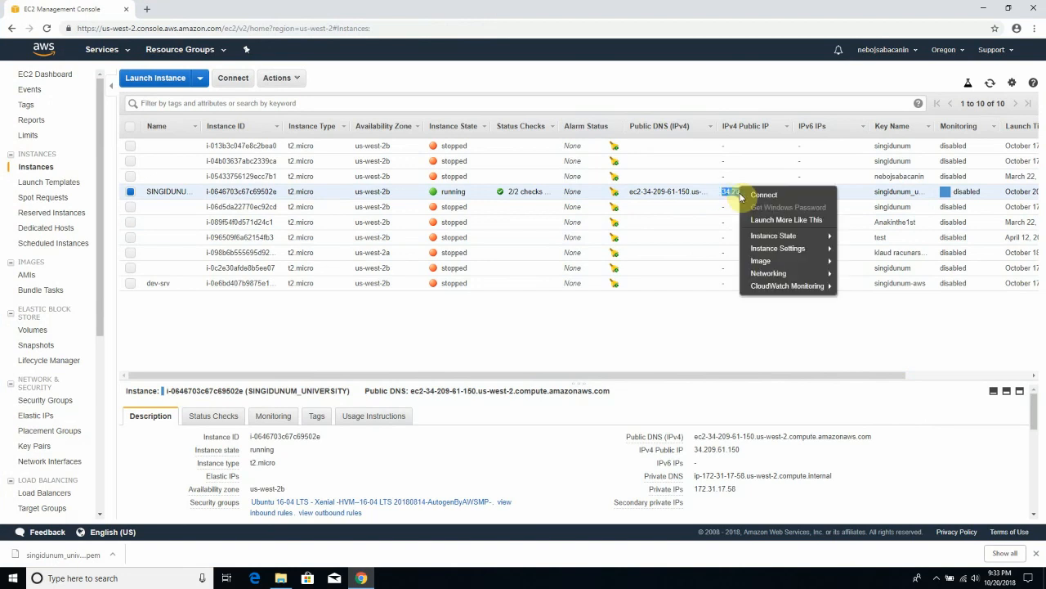
click(719, 236)
double_click(736, 192)
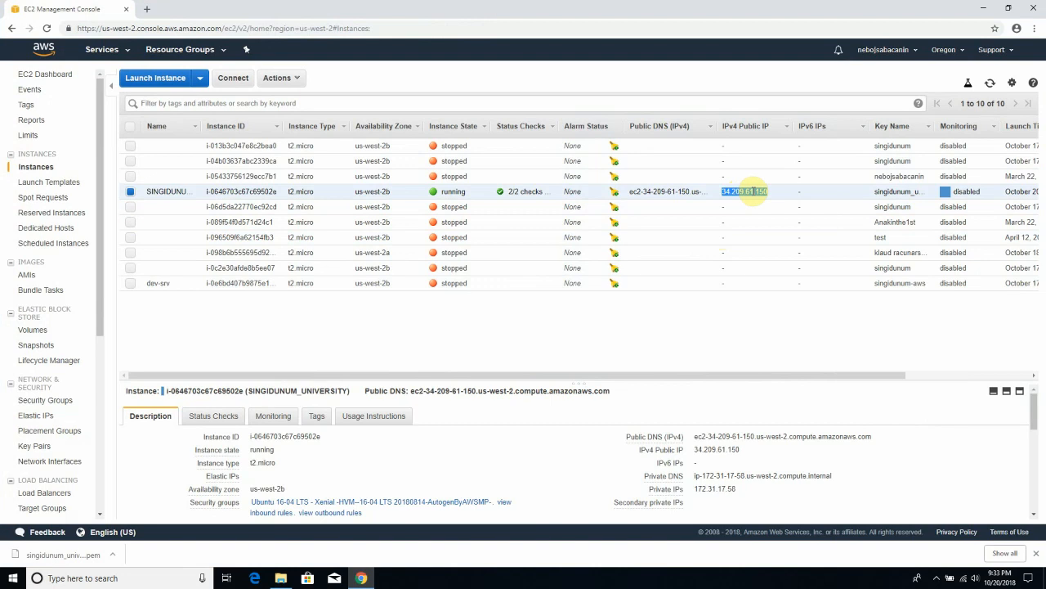
click(983, 7)
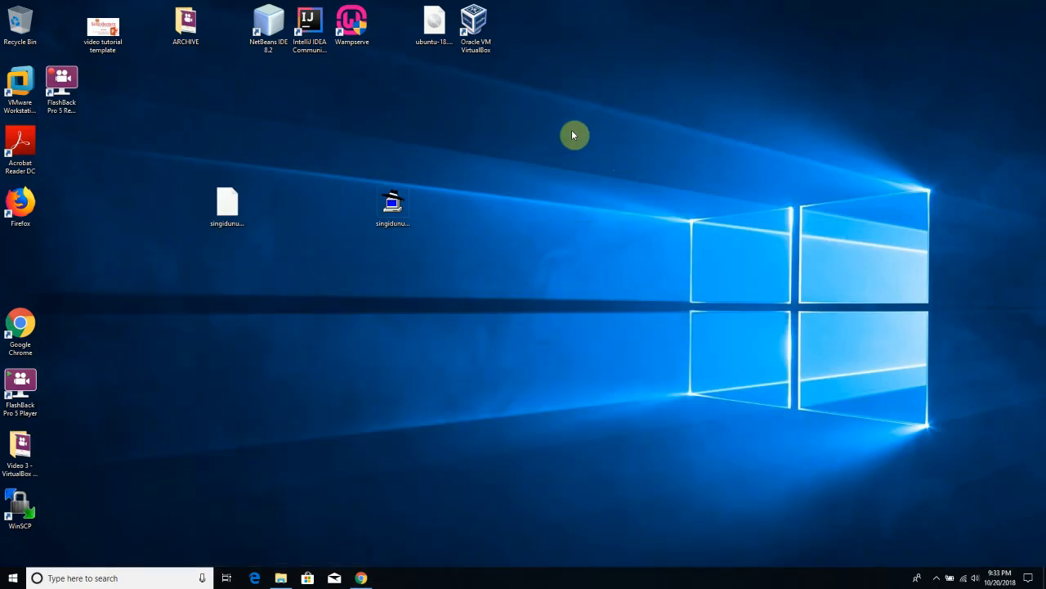
- Launch PuTTY and paste 34.209.61.150 as the Host Name
click(12, 578)
text(put)
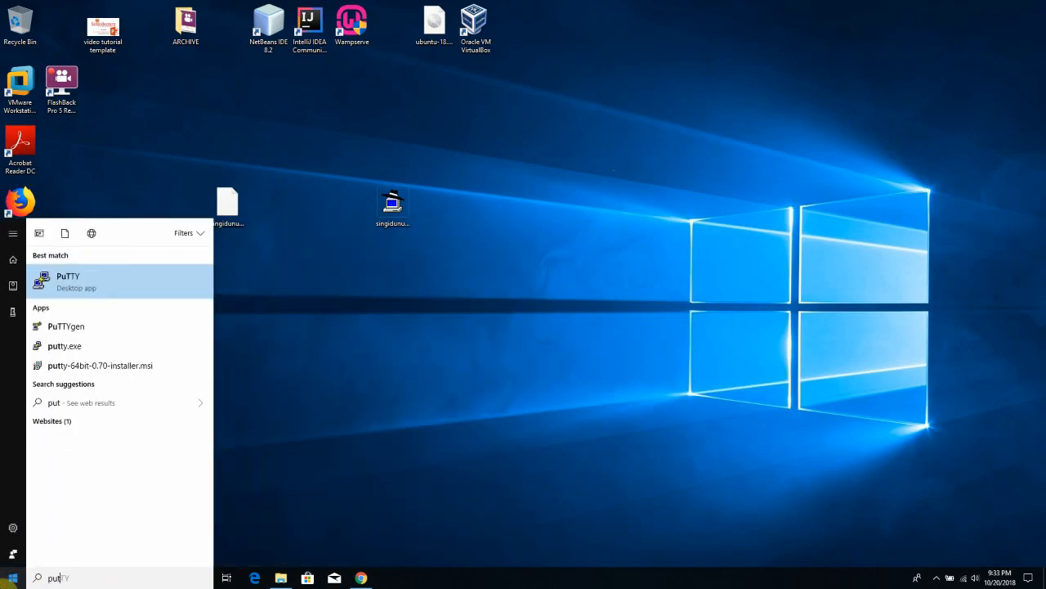
click(140, 278)
drag(531, 186, 652, 160)
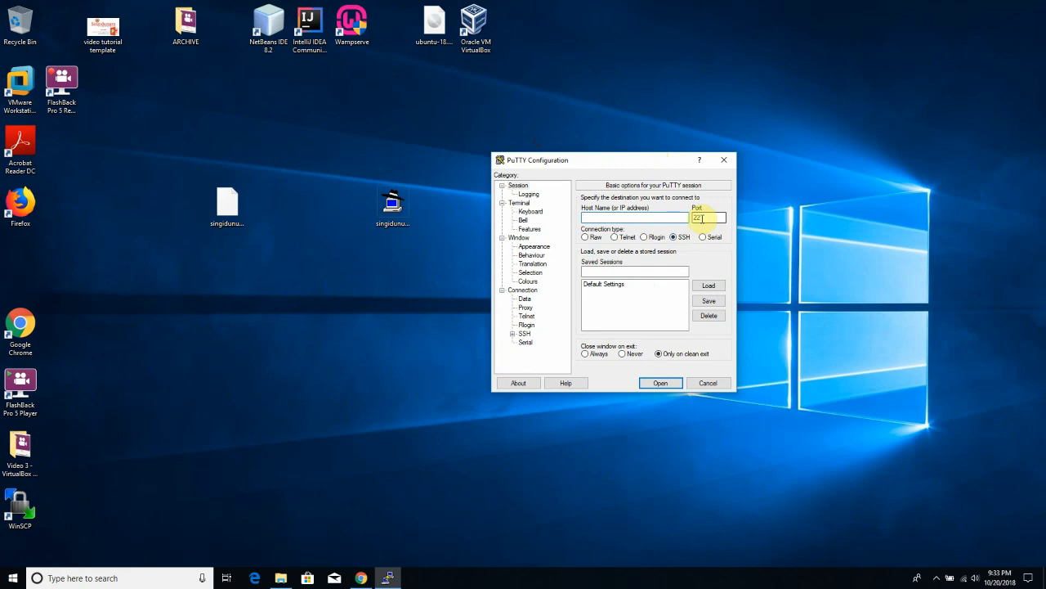
key(ctrl+v)
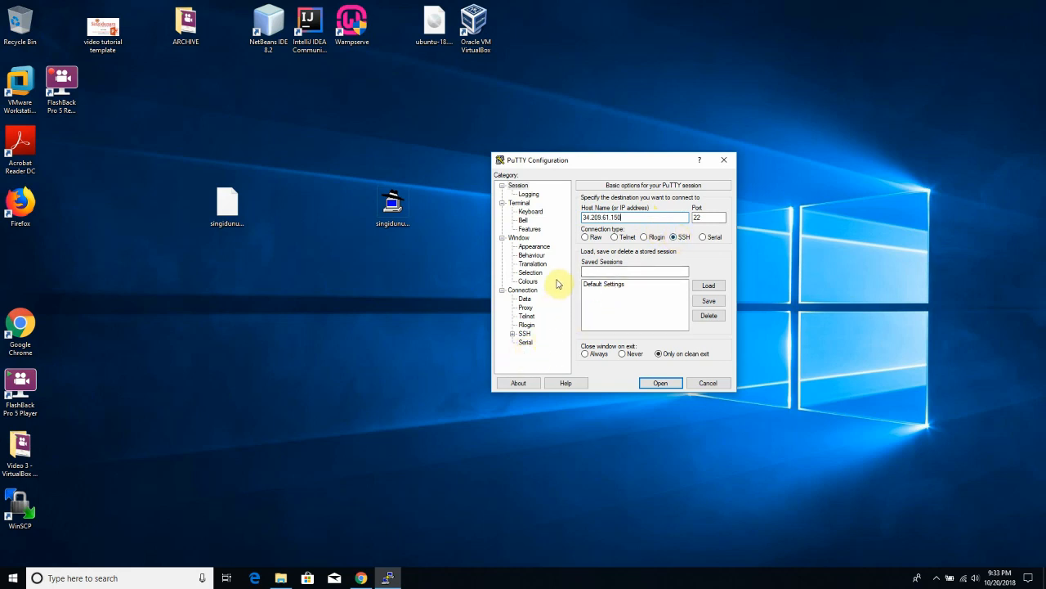
click(264, 438)
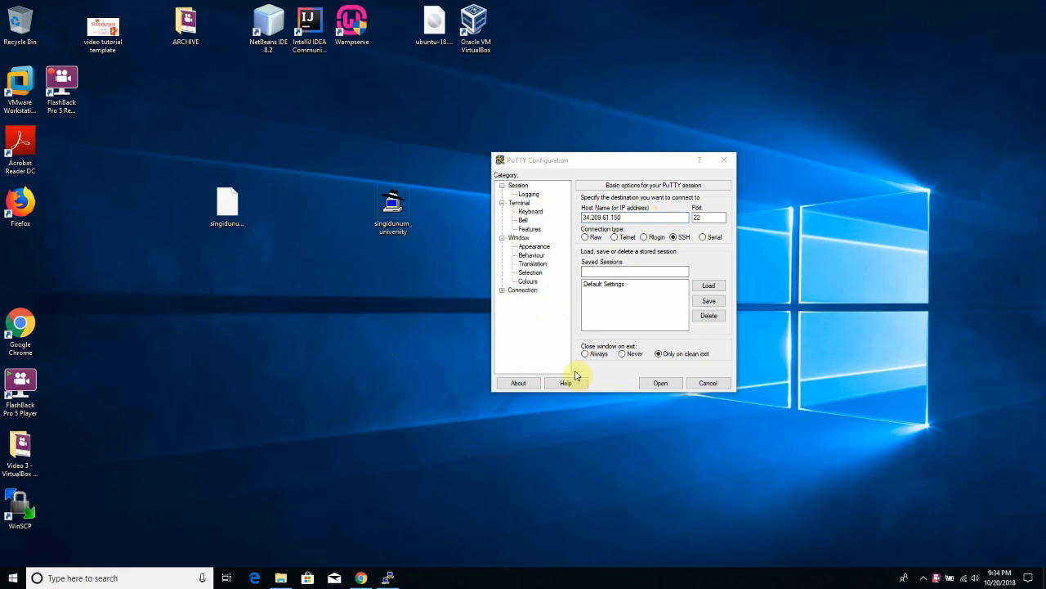
- Set Connection > SSH > Auth private key file to singidunum_university.ppk
drag(617, 158, 579, 157)
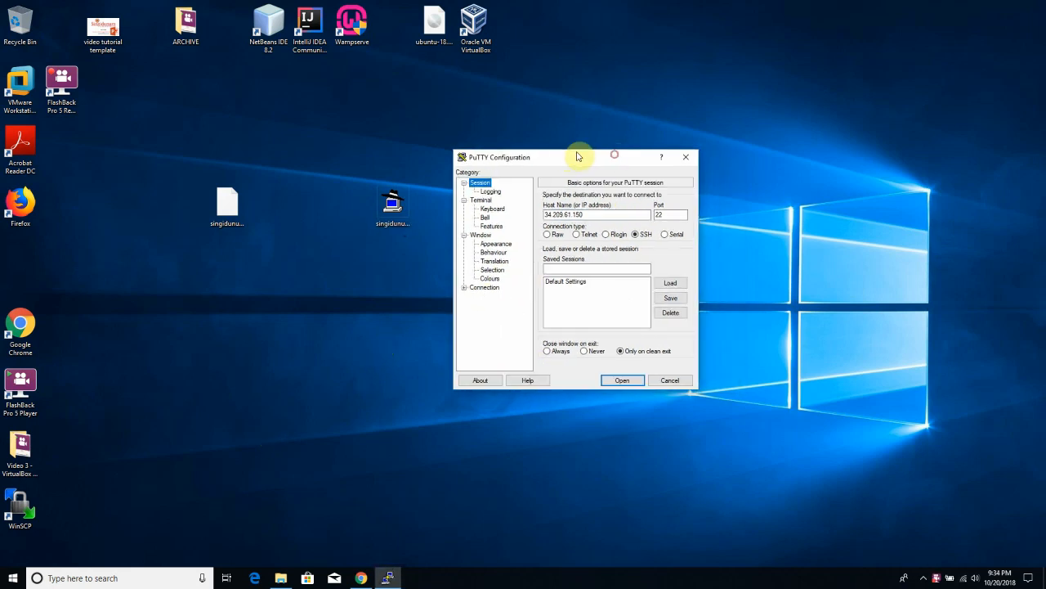
click(464, 289)
click(466, 288)
click(465, 289)
click(474, 330)
click(486, 295)
click(497, 297)
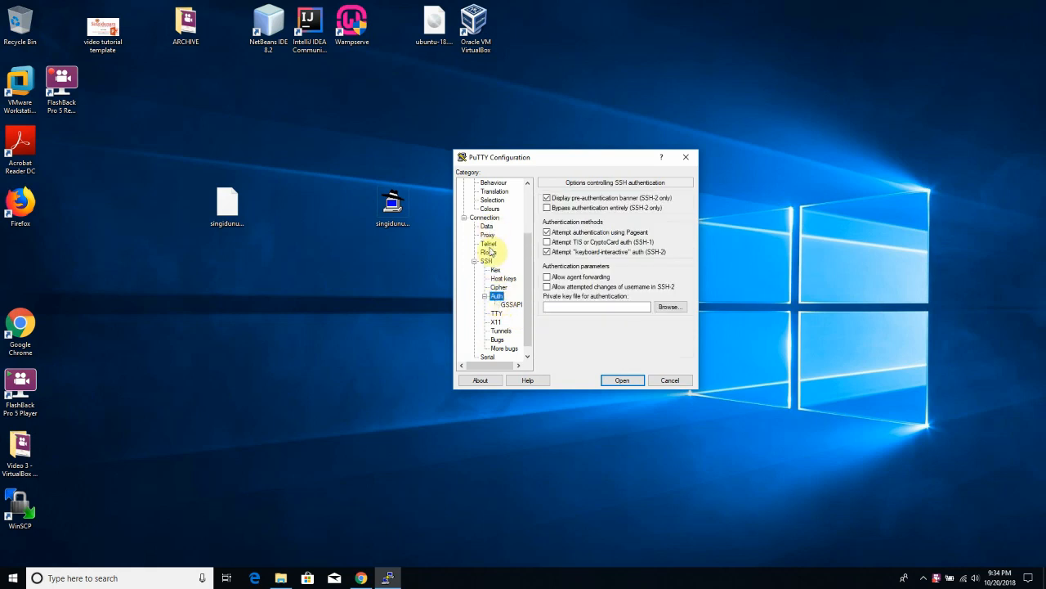
click(566, 308)
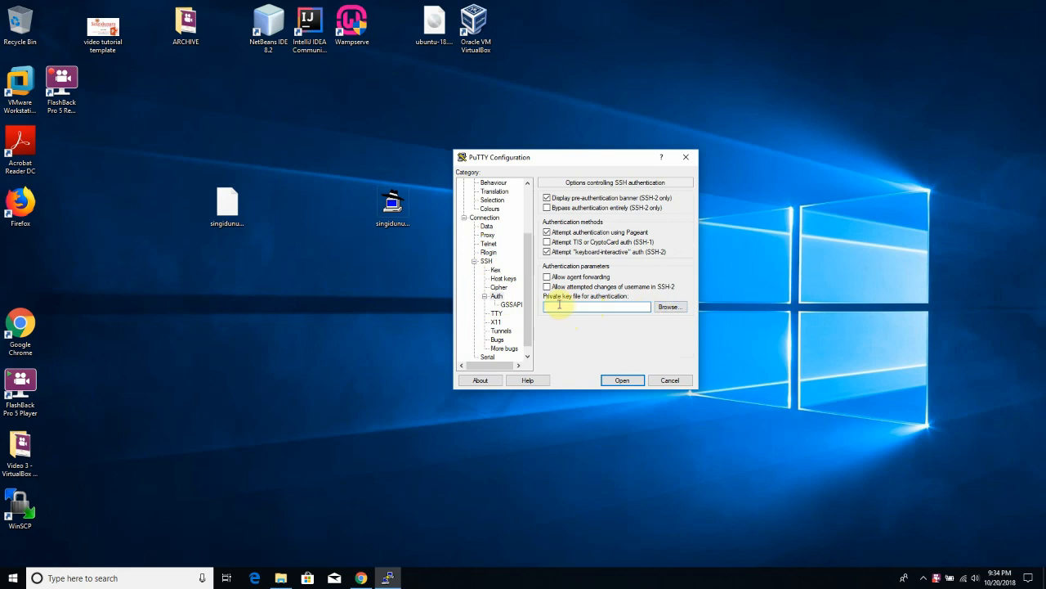
click(669, 307)
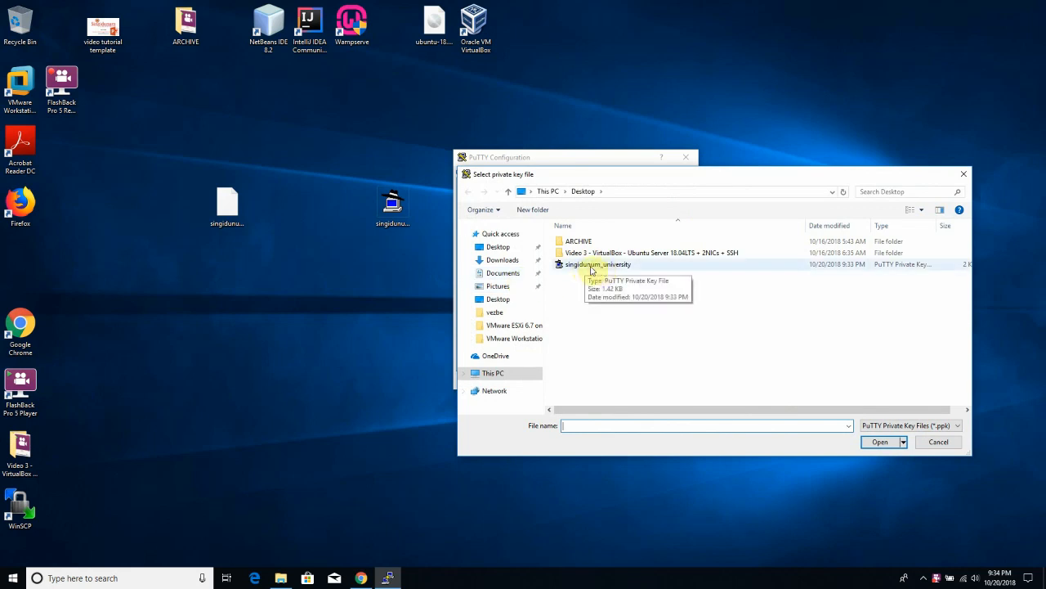
click(602, 266)
click(880, 441)
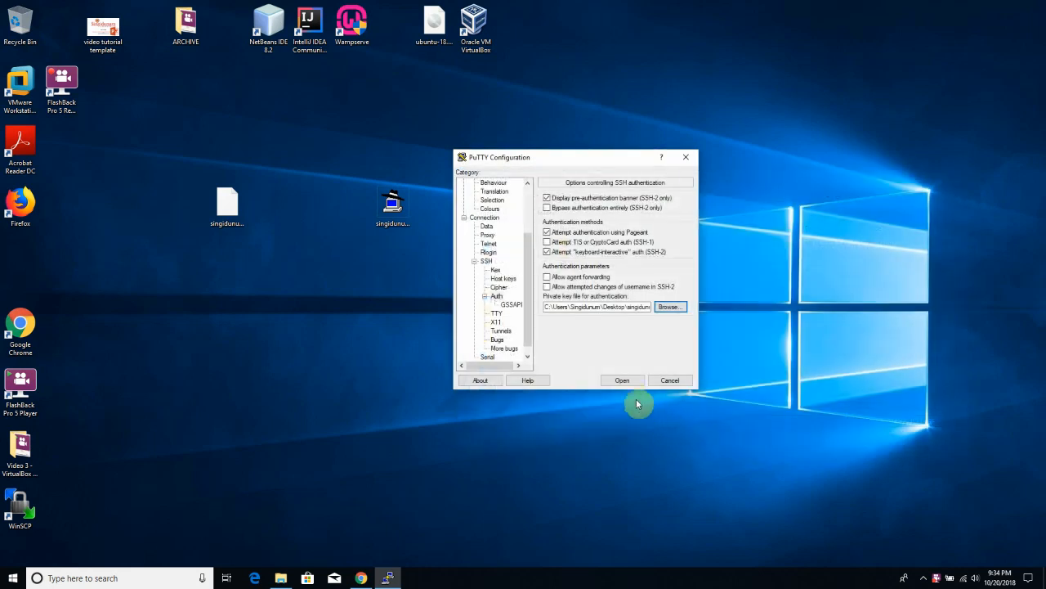
- Open the SSH connection to 34.209.61.150 and accept the server's host key
click(626, 383)
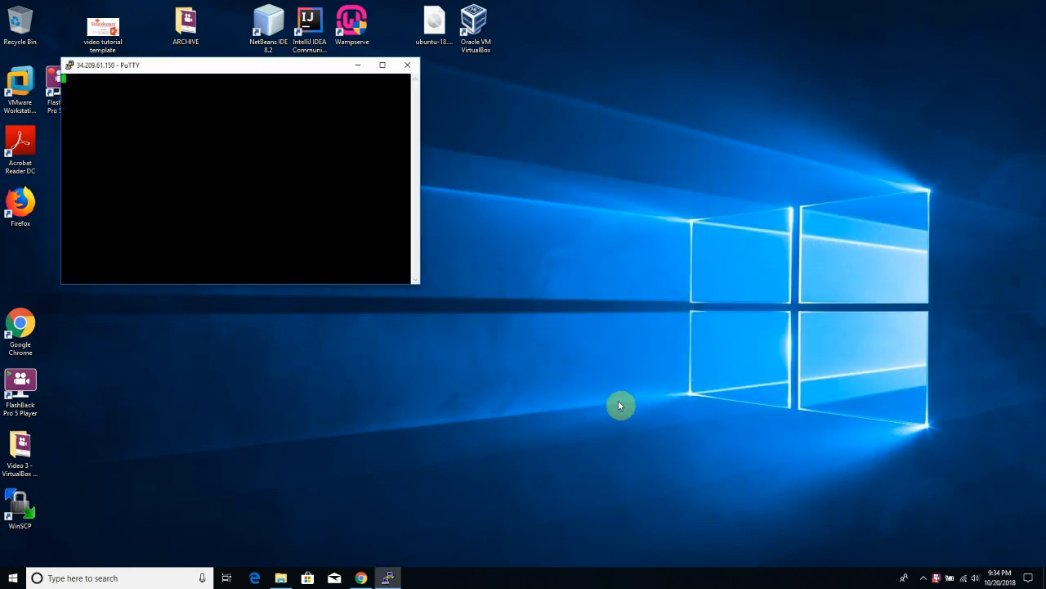
drag(229, 58, 538, 173)
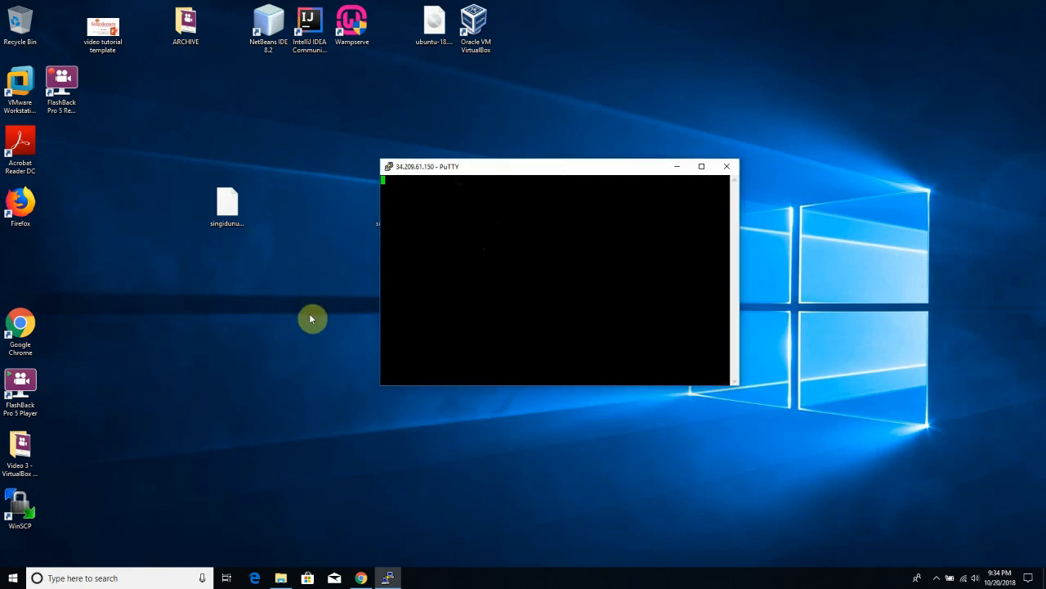
click(282, 347)
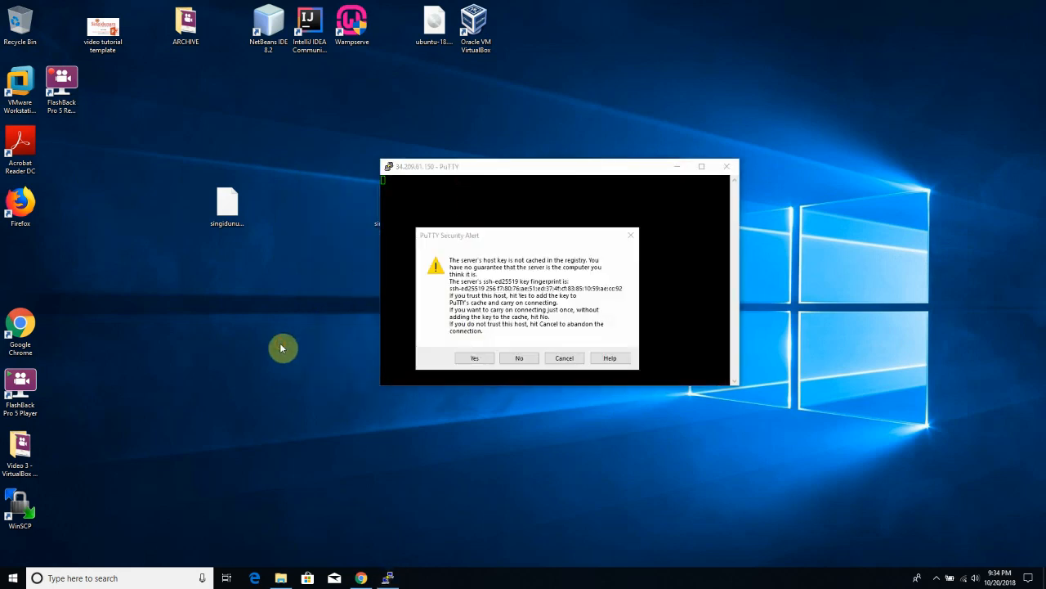
click(510, 241)
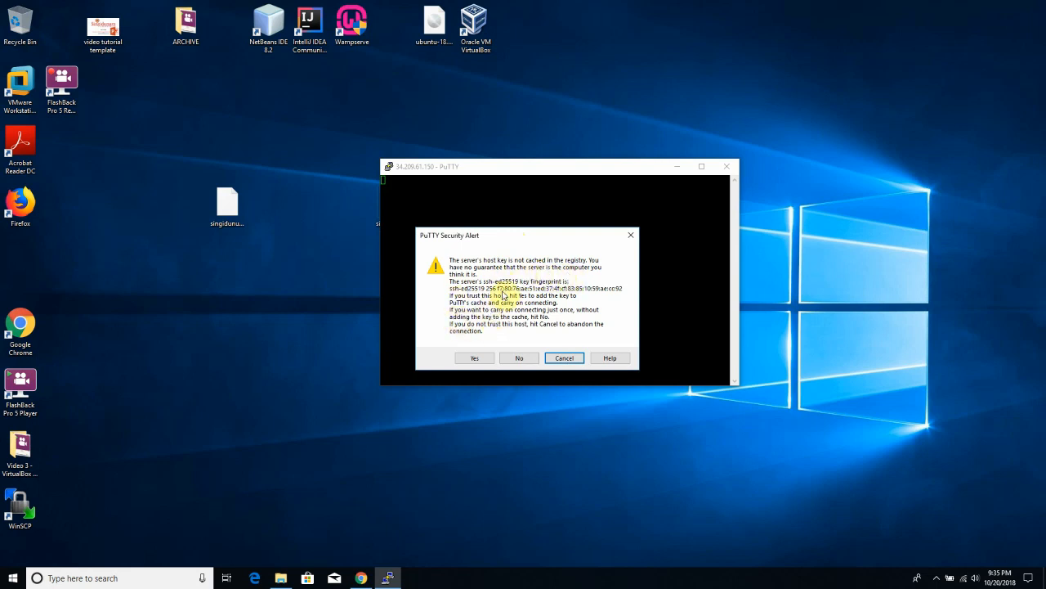
click(470, 360)
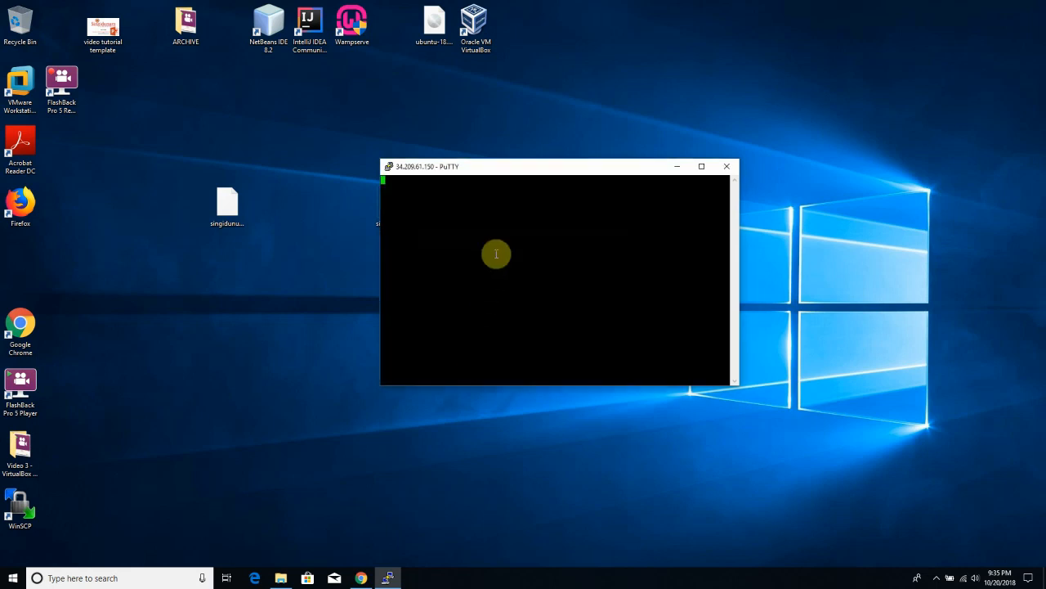
- Reposition and focus the PuTTY terminal showing the 'login as:' prompt
drag(497, 178, 454, 172)
click(245, 359)
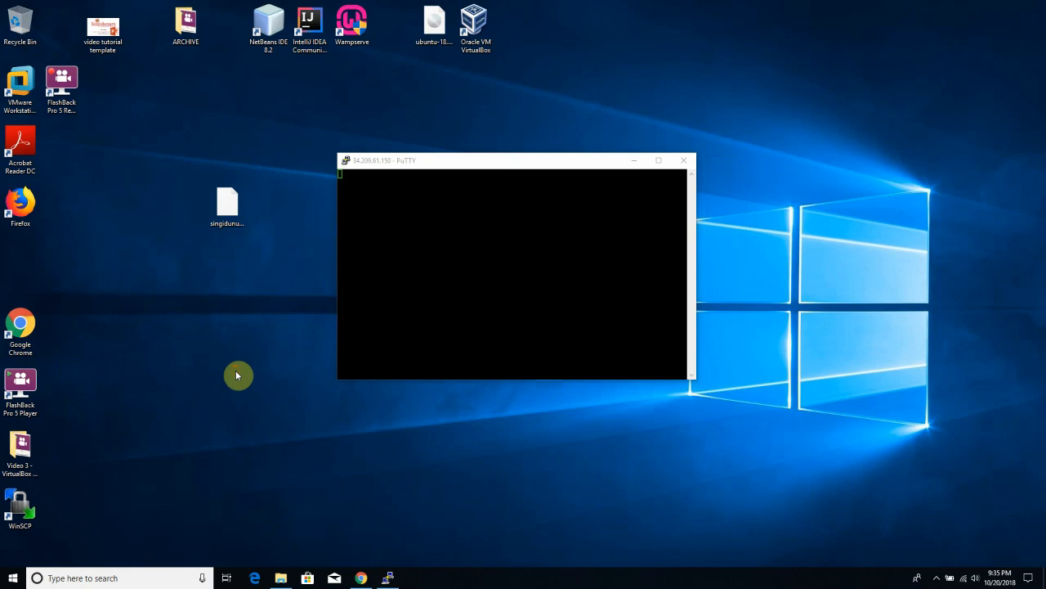
click(470, 260)
click(333, 507)
click(429, 246)
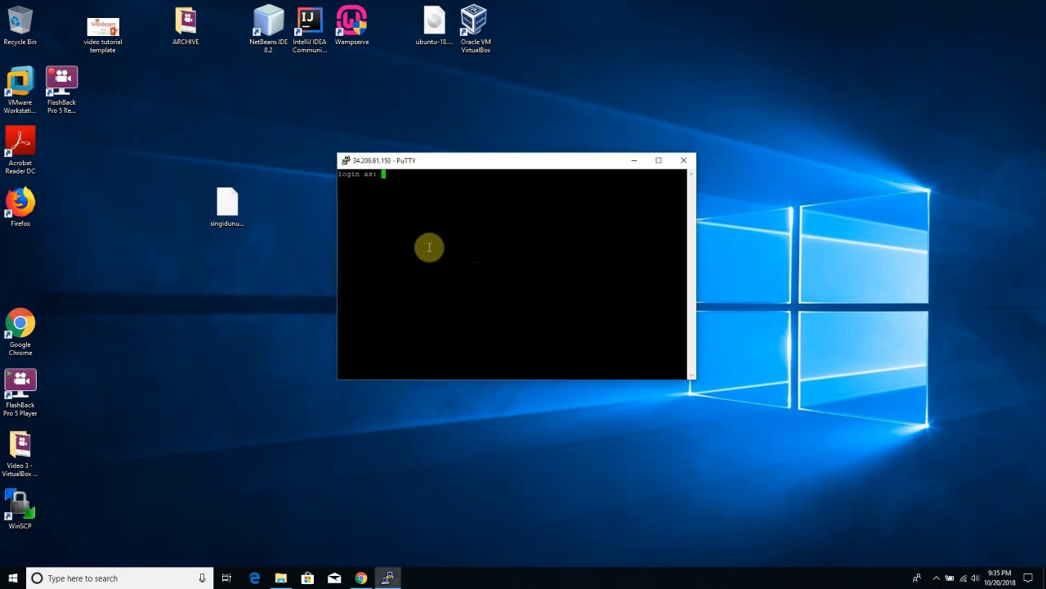
- Log in to the PuTTY session as the ubuntu user
text(ubuntu)
key(Return)
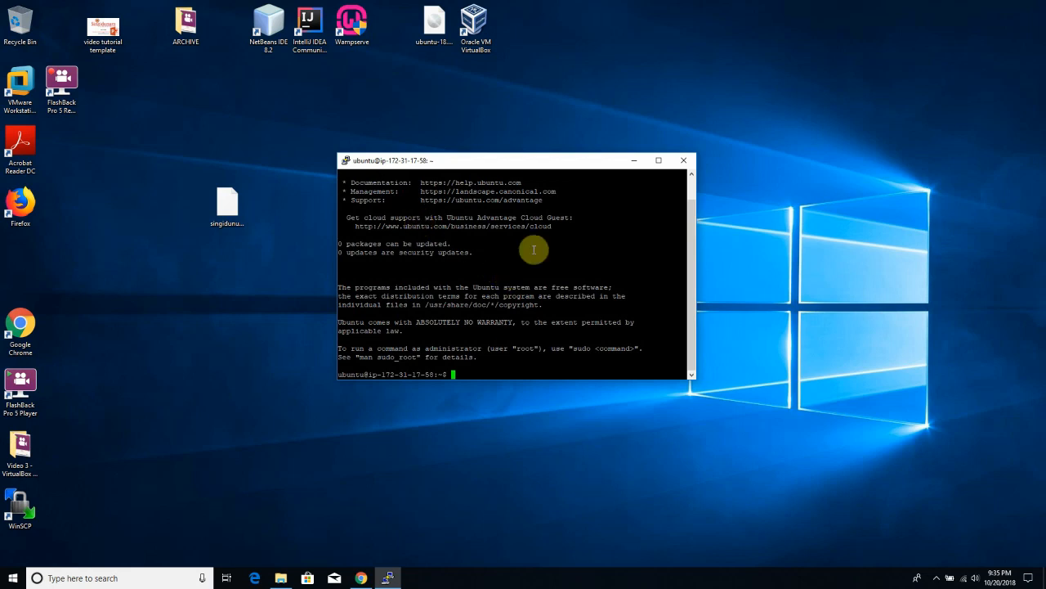
drag(532, 160, 486, 81)
- List the home directory with ls and confirm with pwd that it is /home/ubuntu
text(ls)
key(BackSpace)
key(BackSpace)
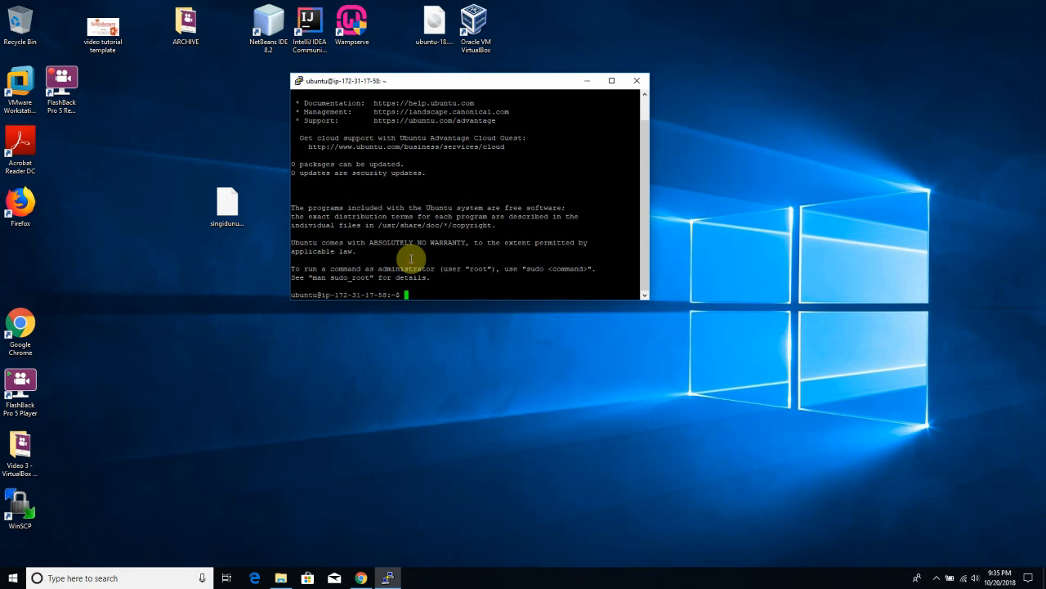
text(ls)
key(Return)
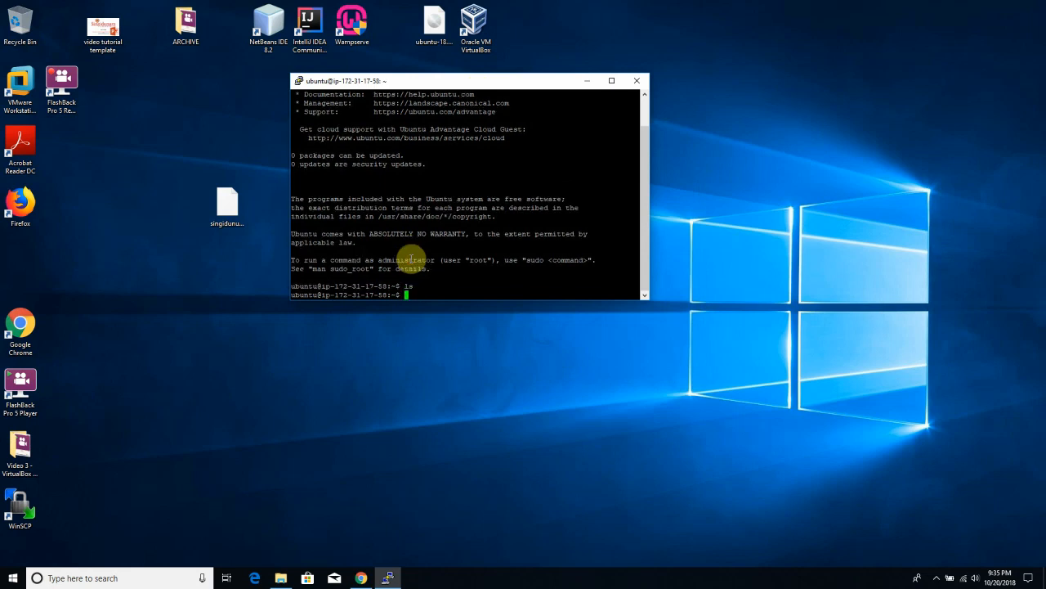
text(cd)
right_click(415, 360)
click(439, 394)
click(416, 273)
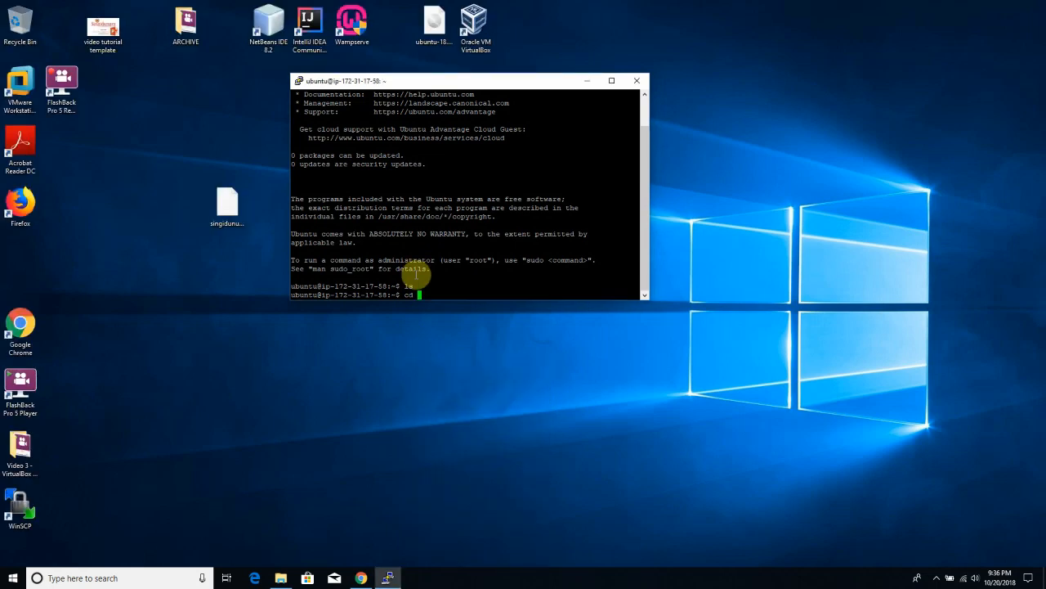
key(BackSpace)
key(BackSpace)
key(BackSpace)
text(pwd)
key(Return)
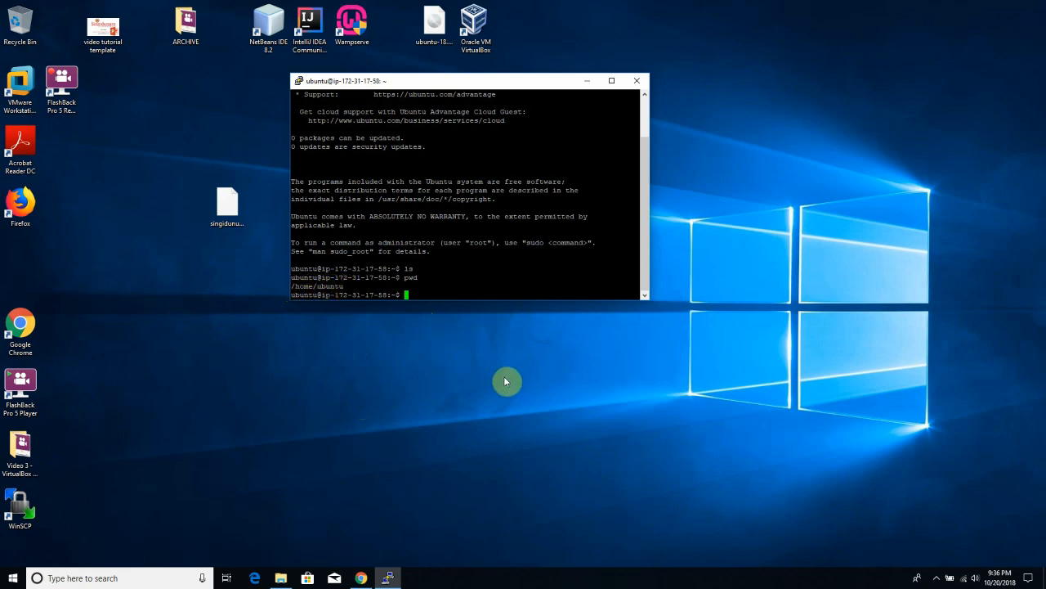
- End the SSH session with exit so the PuTTY terminal closes
click(442, 420)
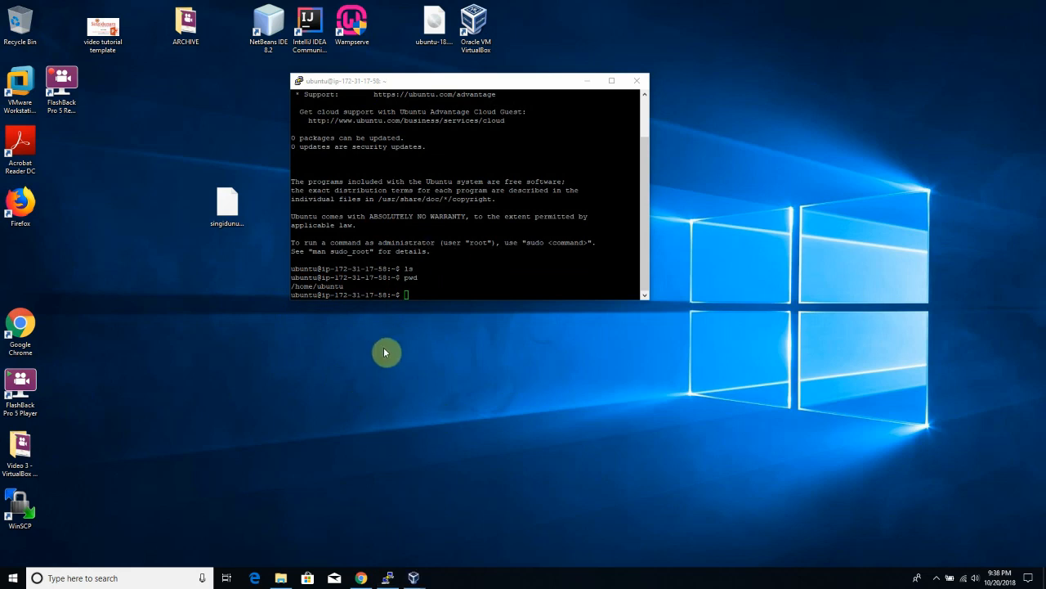
click(397, 275)
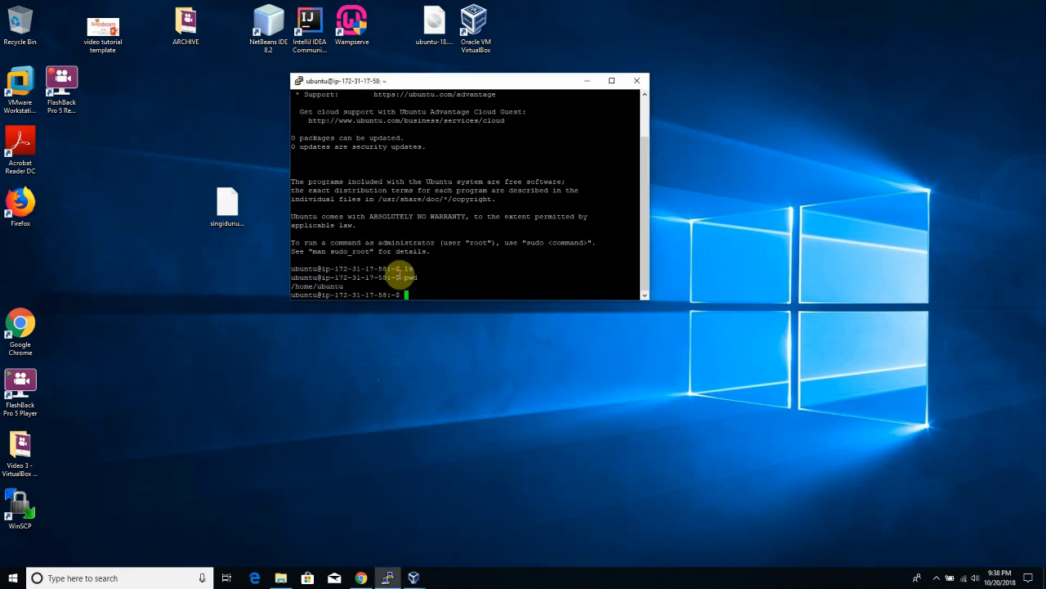
text(exit)
key(Return)
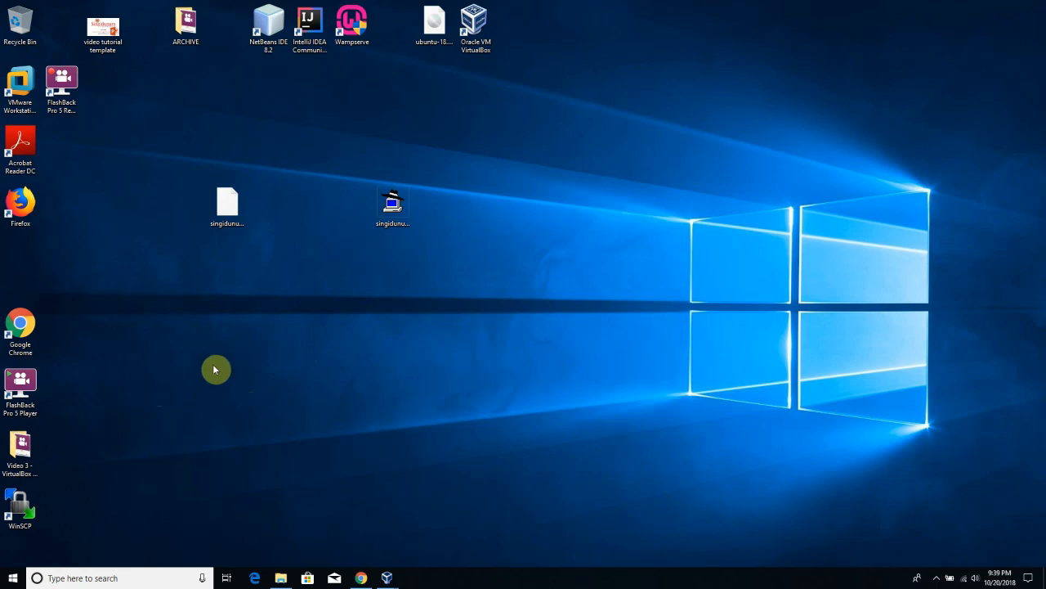
- Bring up the Ubuntu Server 18.04 VM window and refresh the desktop icons
mouse_move(397, 577)
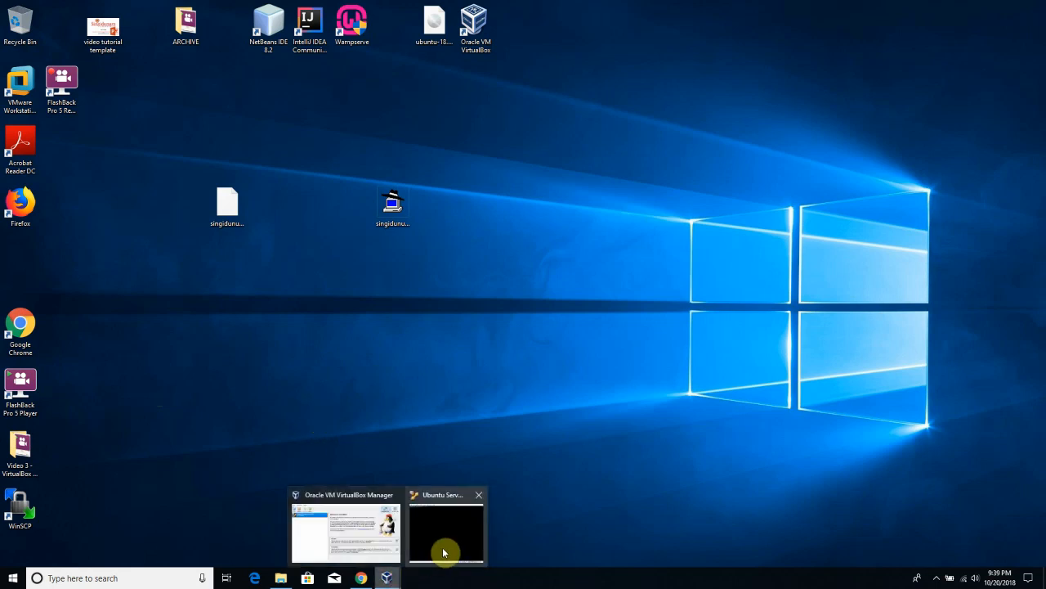
click(442, 553)
drag(624, 137, 614, 136)
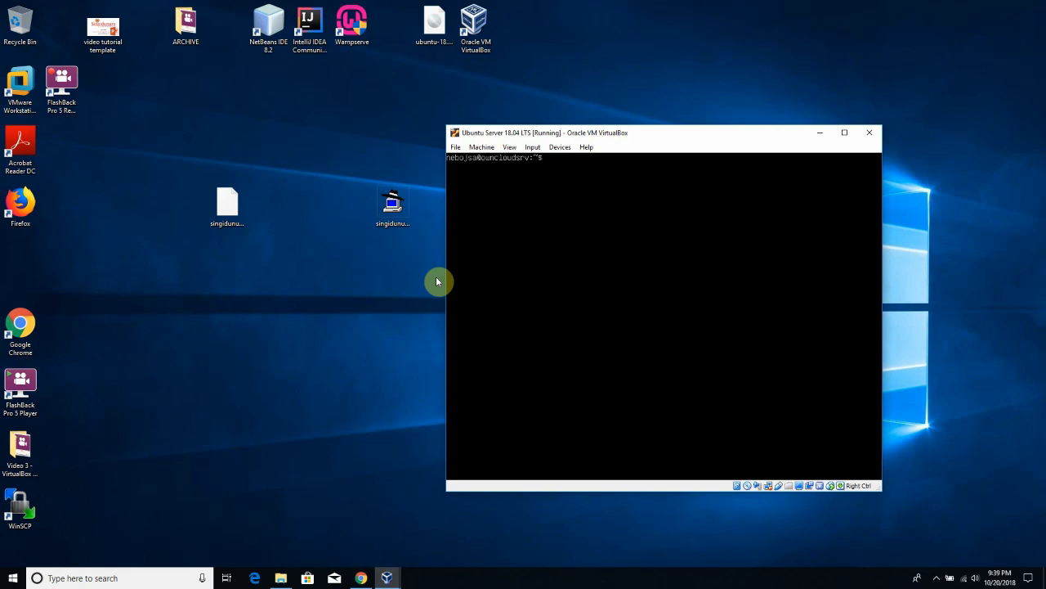
right_click(598, 99)
click(619, 129)
drag(581, 129, 611, 124)
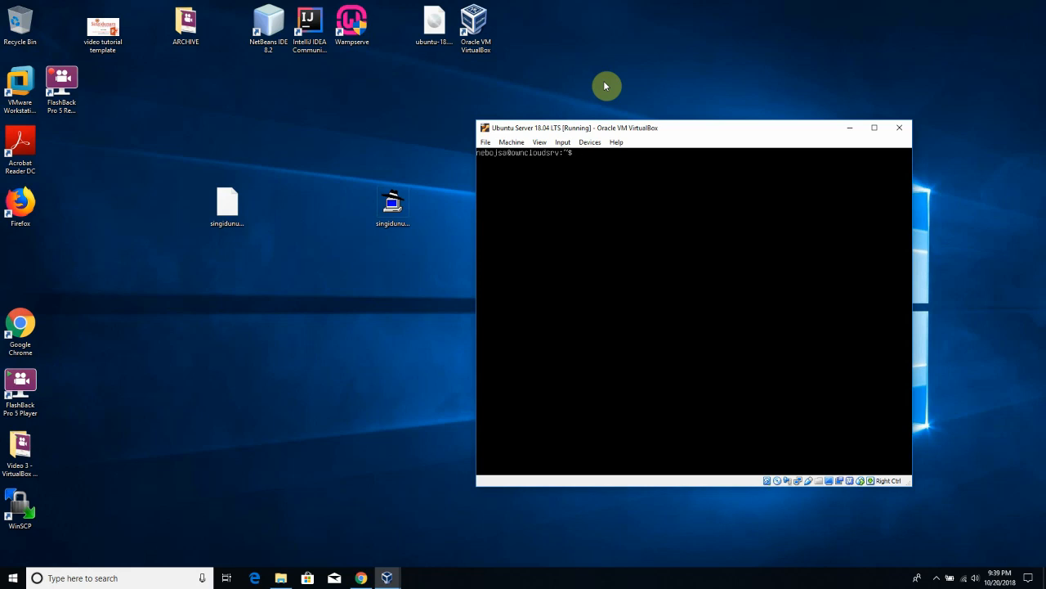
- Move the singidunum_university.pem icon aside and launch WinSCP from its desktop shortcut
click(218, 198)
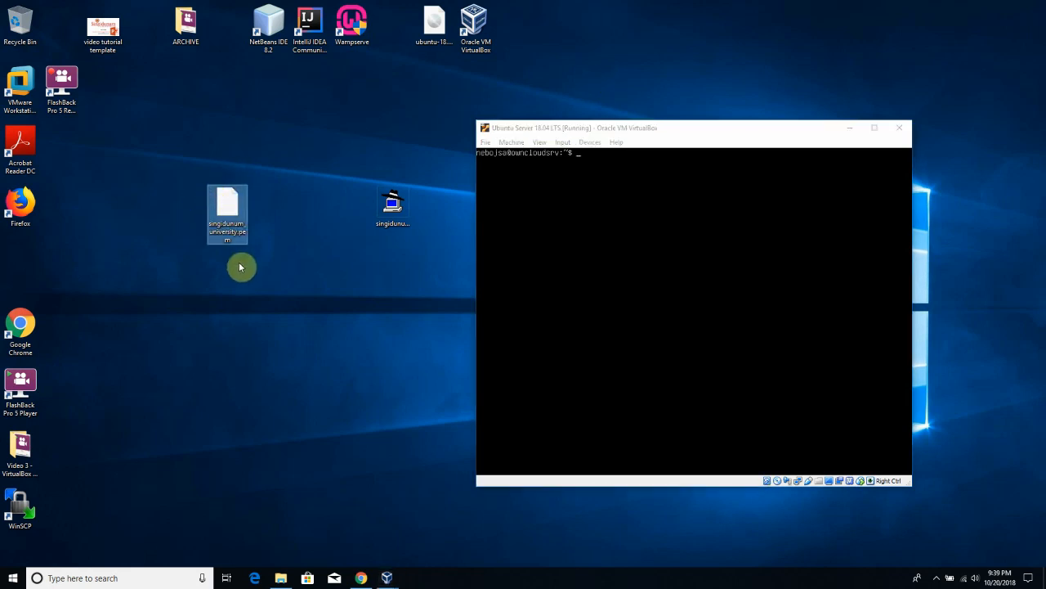
drag(234, 239, 194, 240)
click(538, 126)
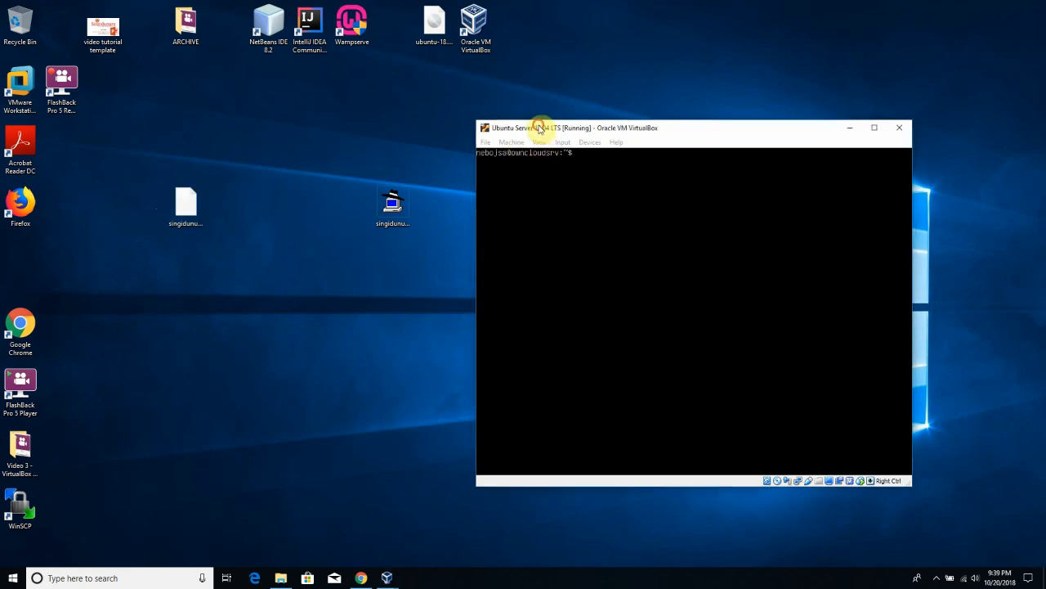
click(94, 351)
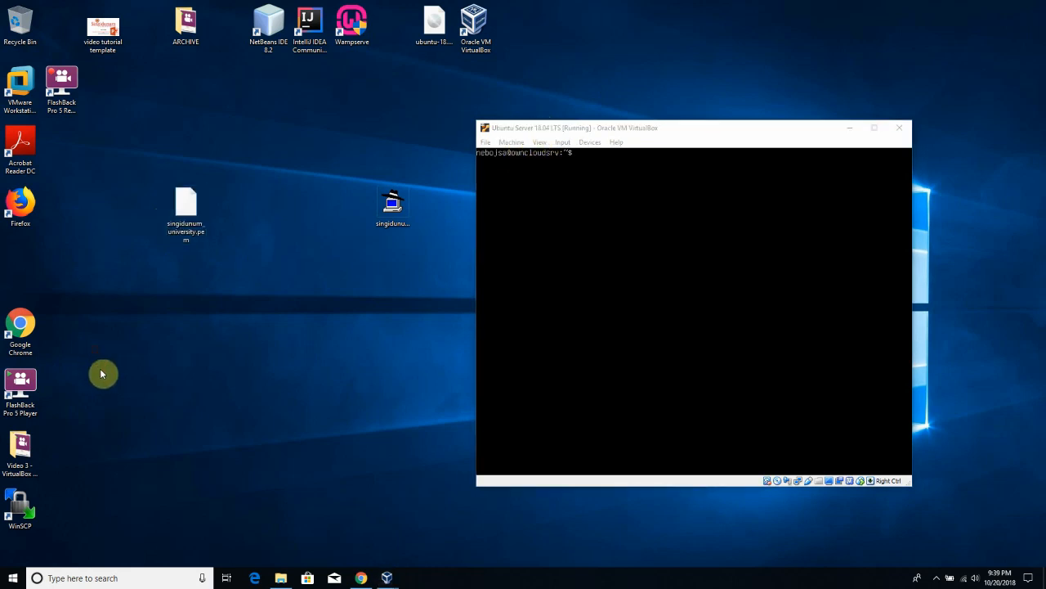
double_click(26, 527)
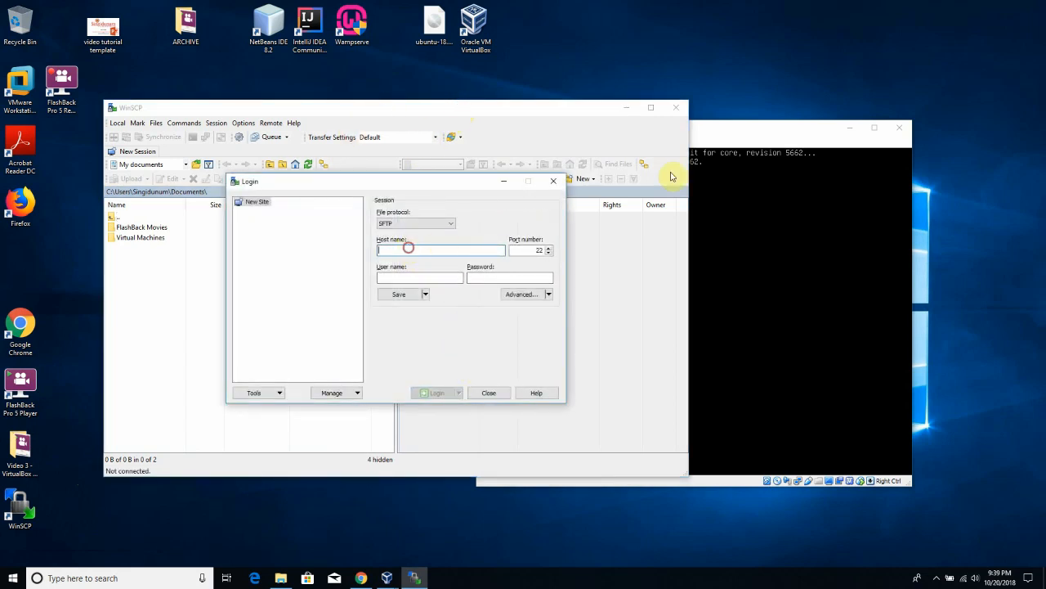
- Enter host name 127.0.0.1 and port 1313 in the WinSCP Login dialog
click(763, 160)
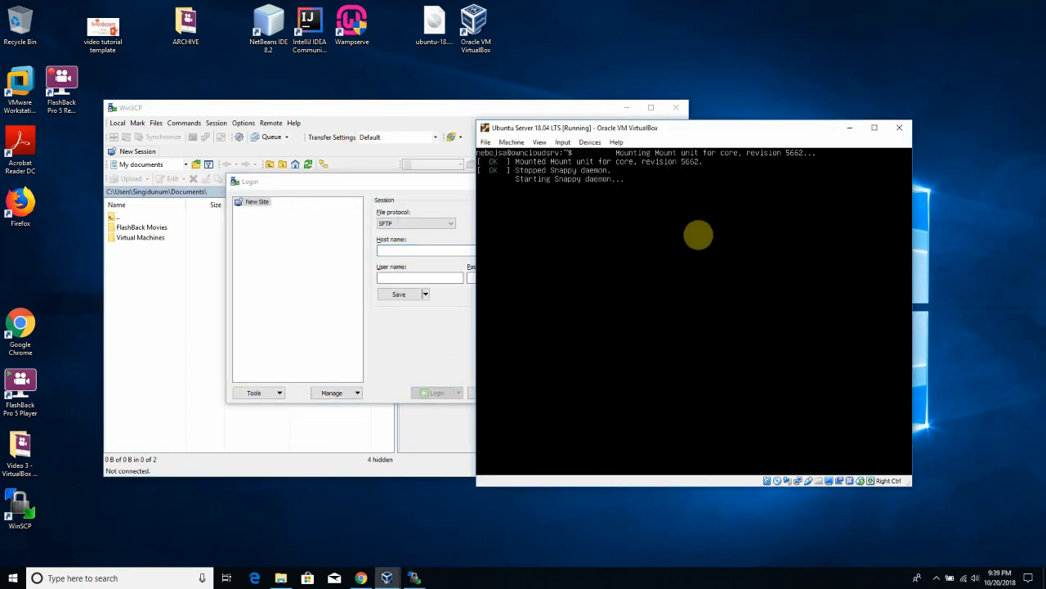
click(475, 114)
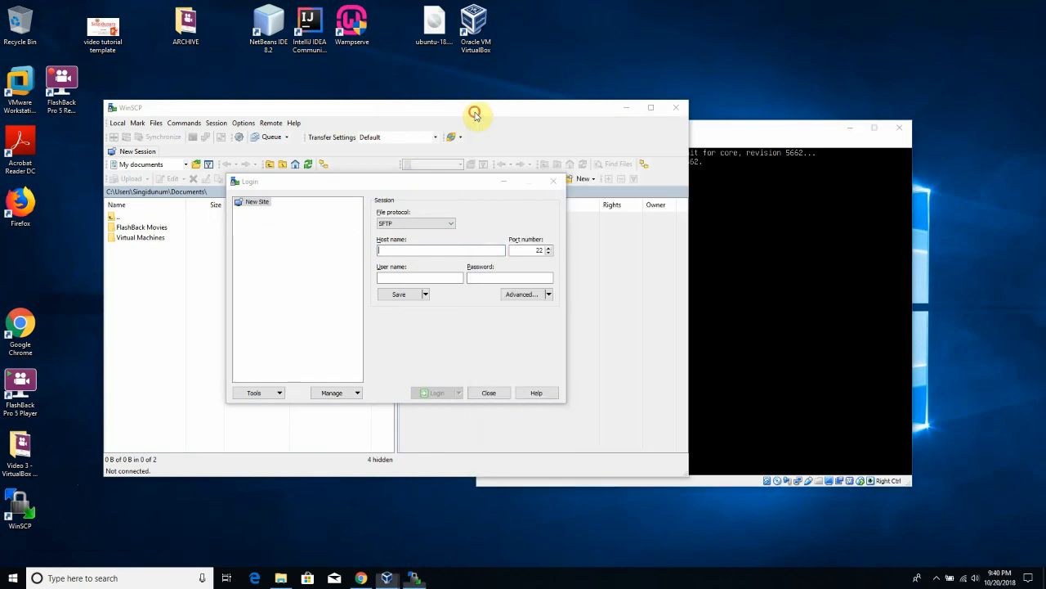
click(416, 250)
text(127.0.0.1)
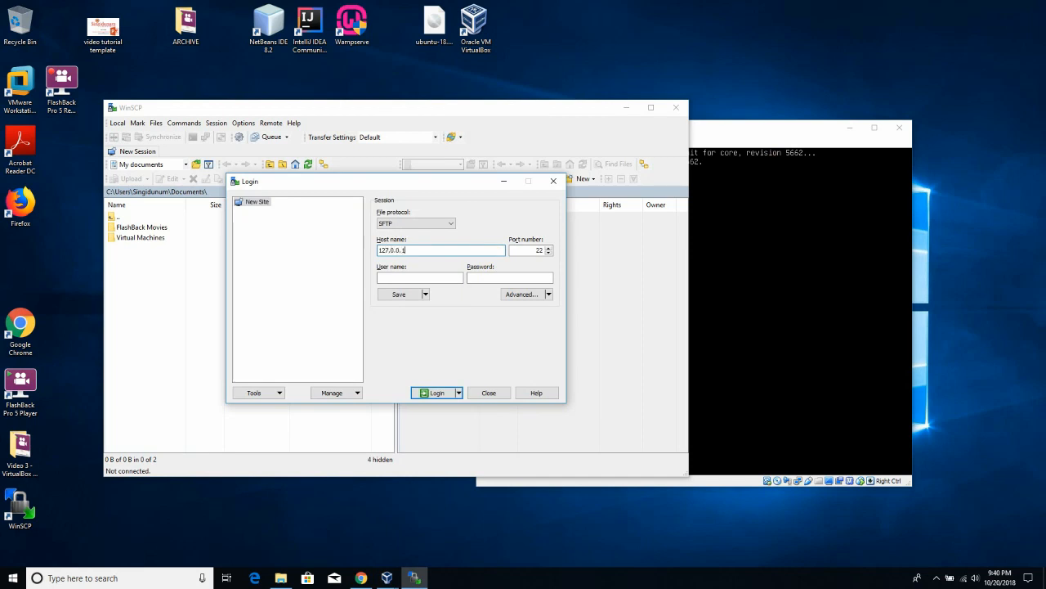
key(Tab)
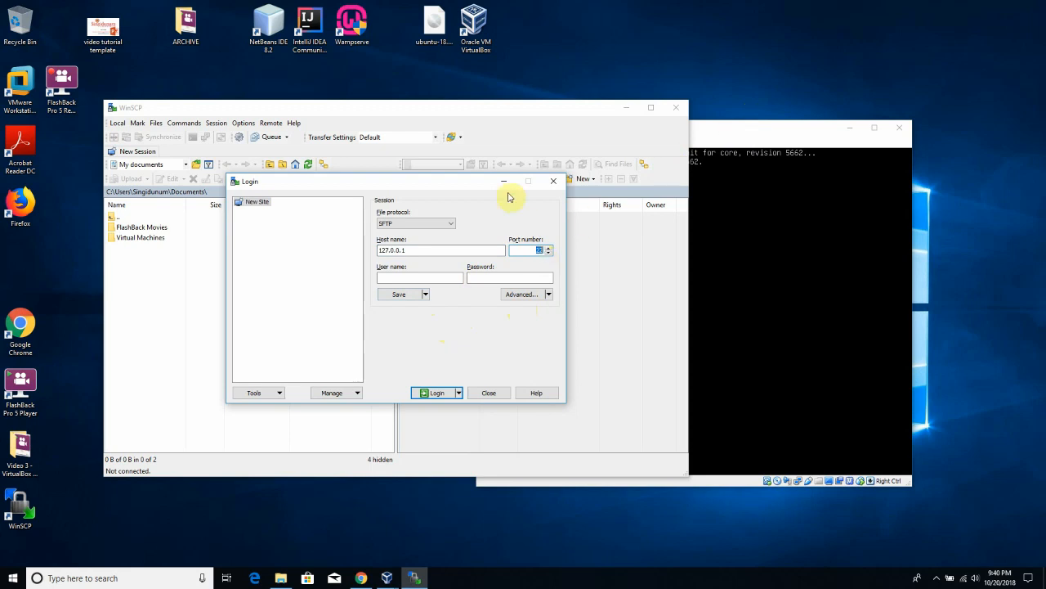
text(1313)
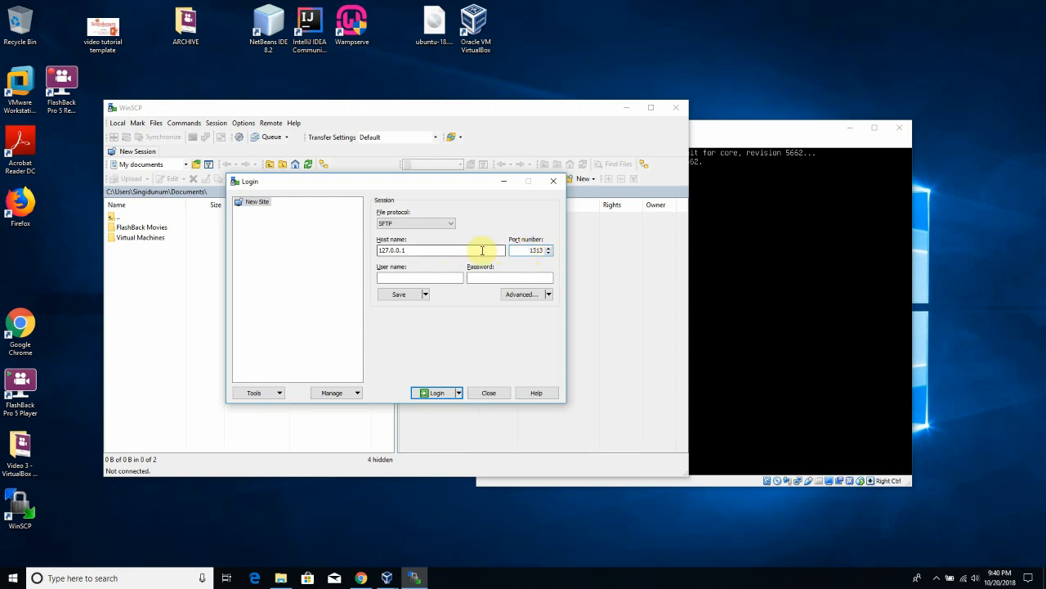
- Fill in the VM user's name and password and submit the login
drag(706, 136, 737, 134)
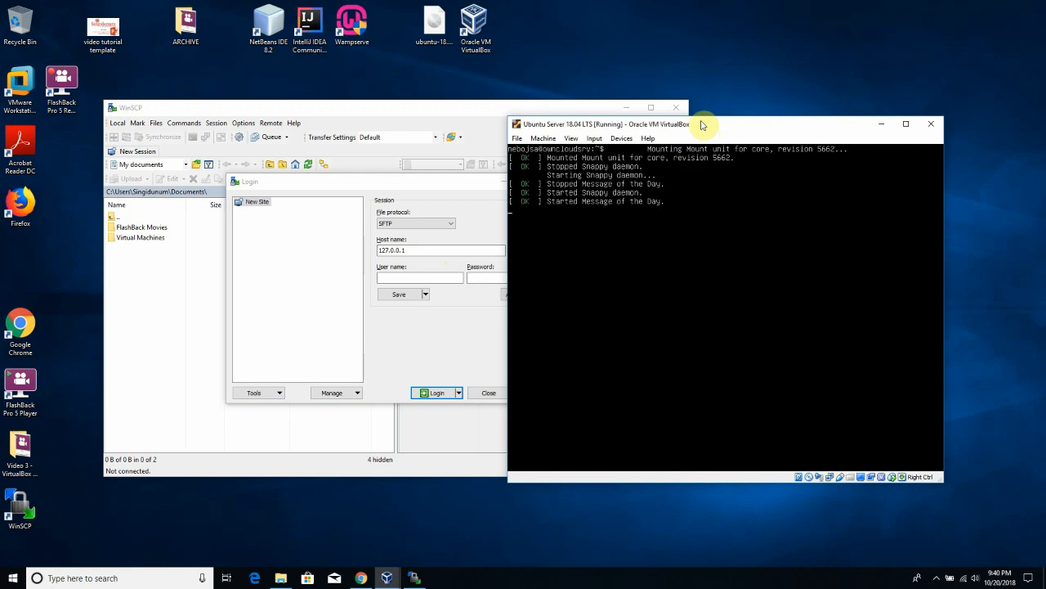
click(540, 111)
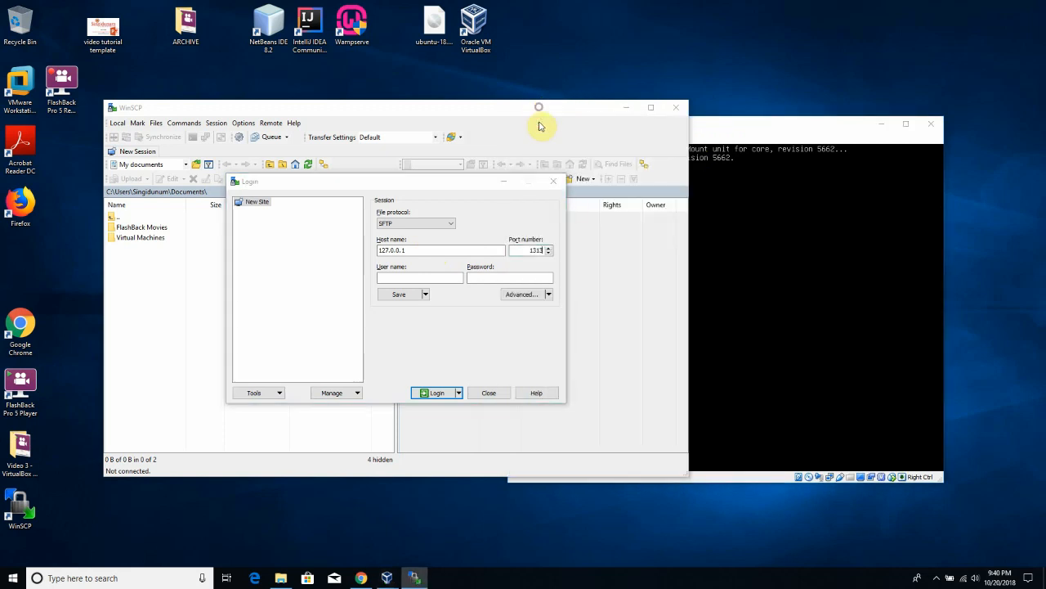
click(378, 525)
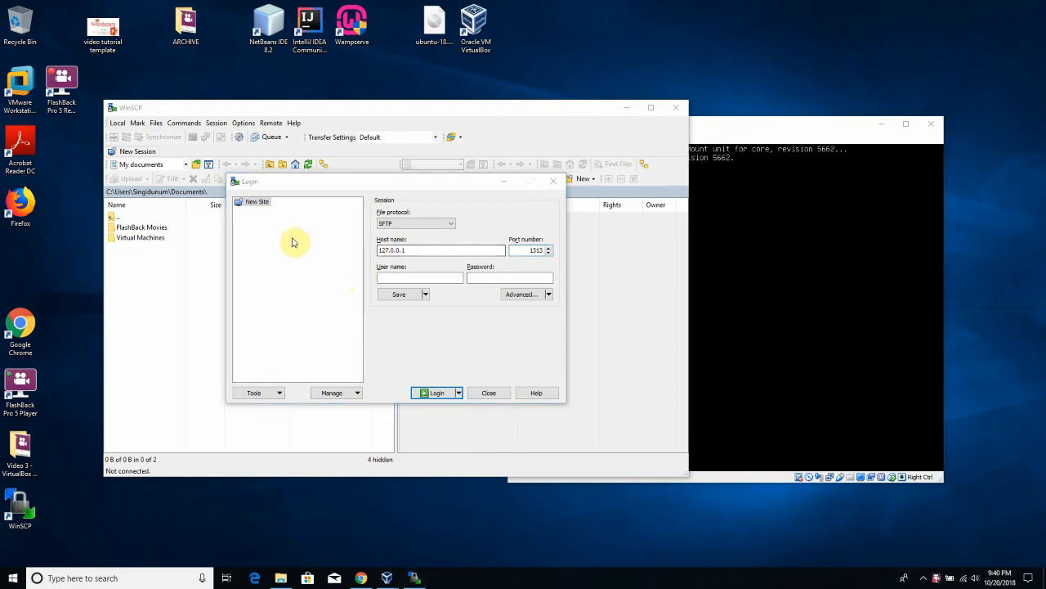
drag(768, 137, 839, 95)
click(519, 112)
click(446, 250)
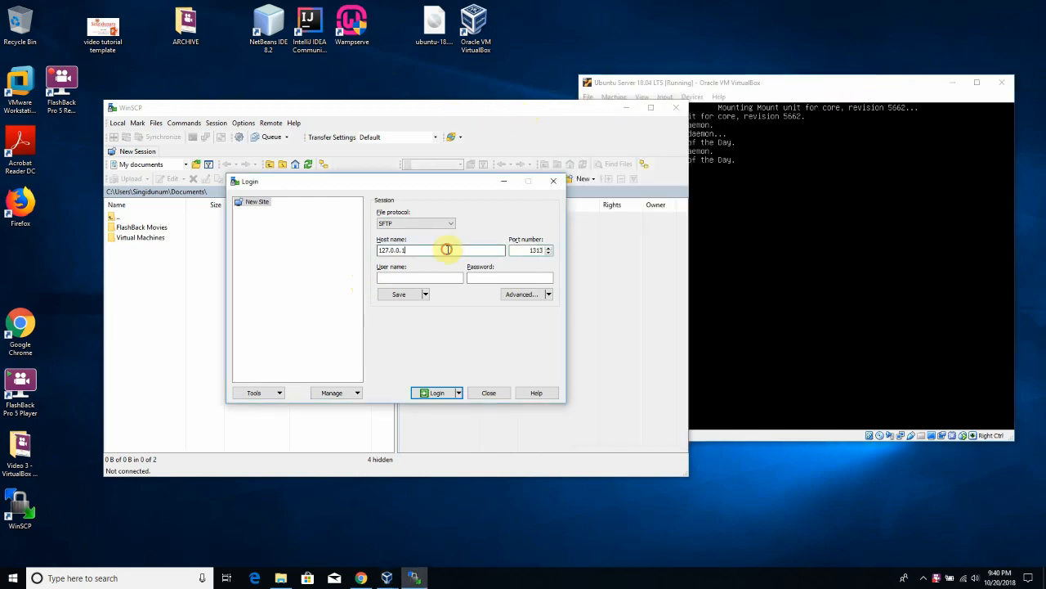
drag(420, 251, 374, 251)
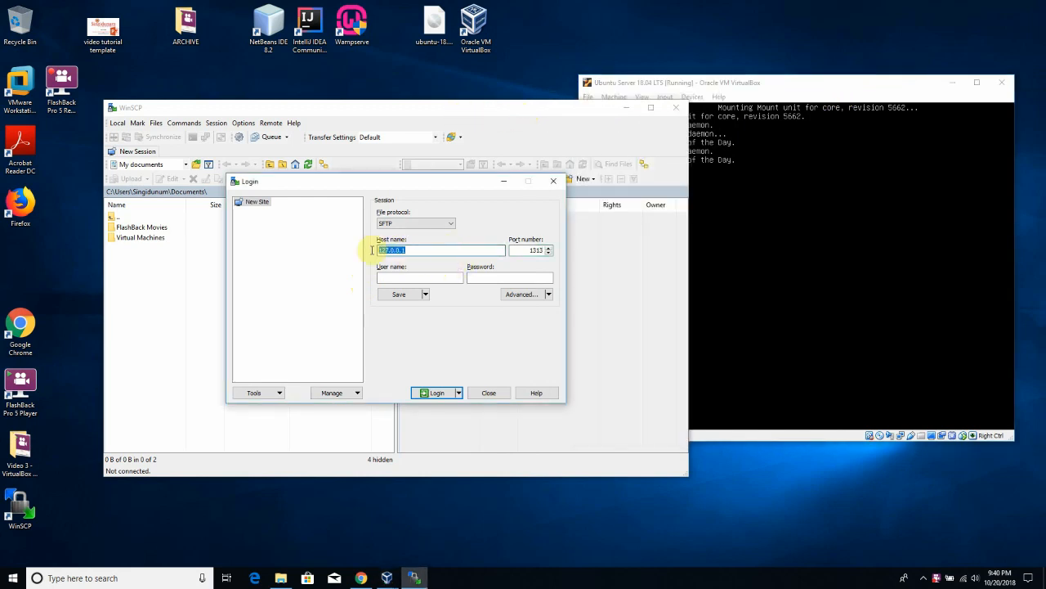
click(409, 253)
click(425, 279)
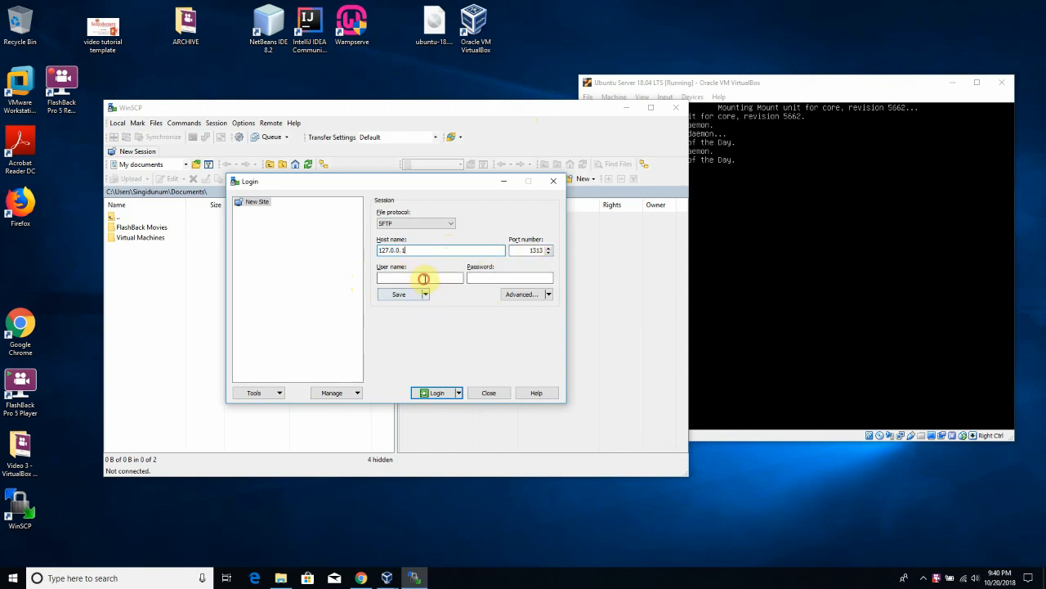
text(nebojsa)
key(Tab)
text(•••••••••)
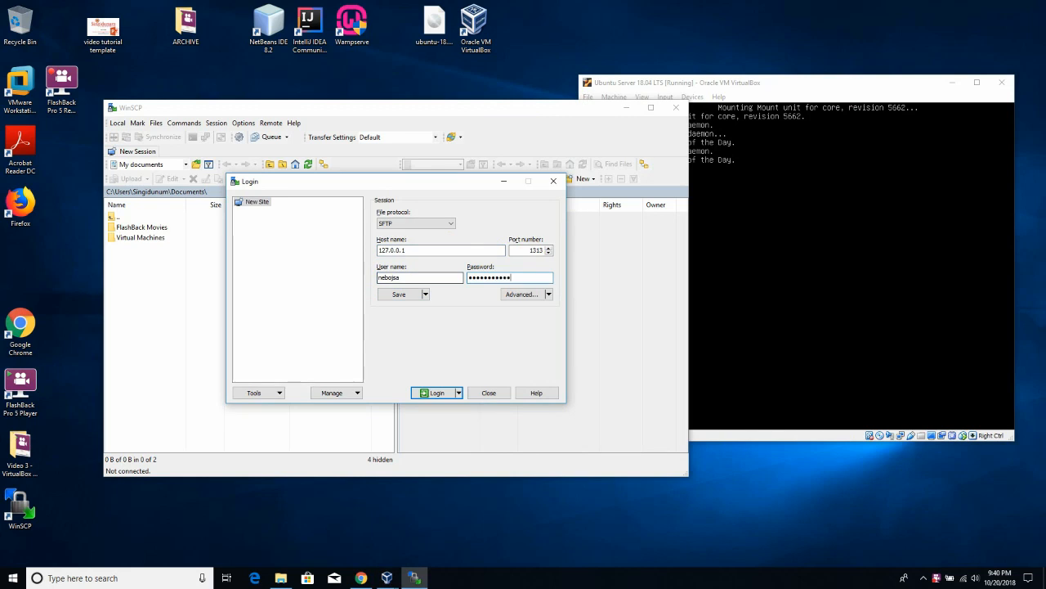
click(433, 392)
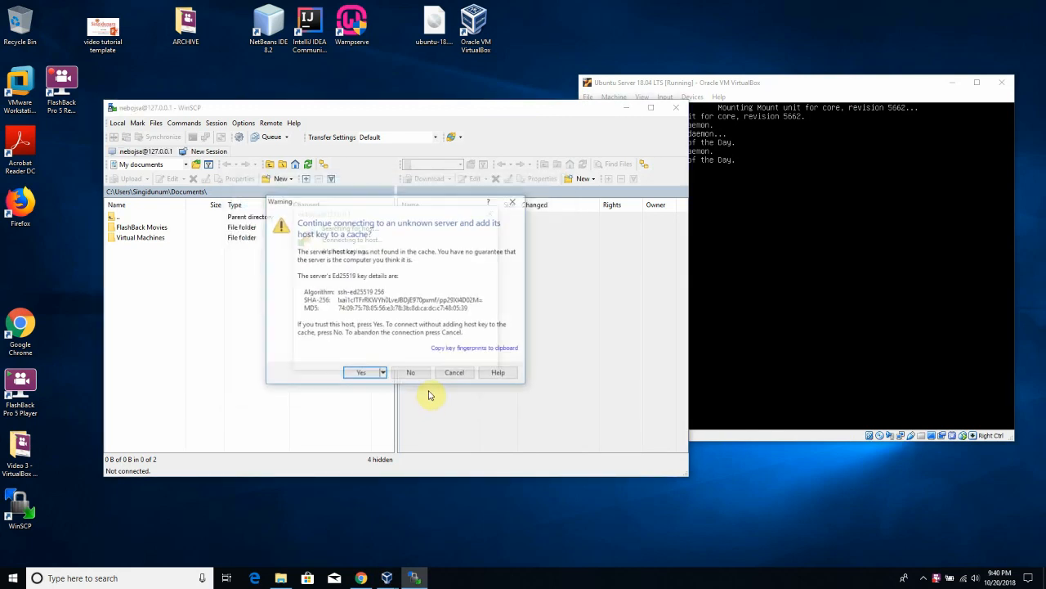
- Accept the unknown server's host key to complete the SFTP connection
click(367, 373)
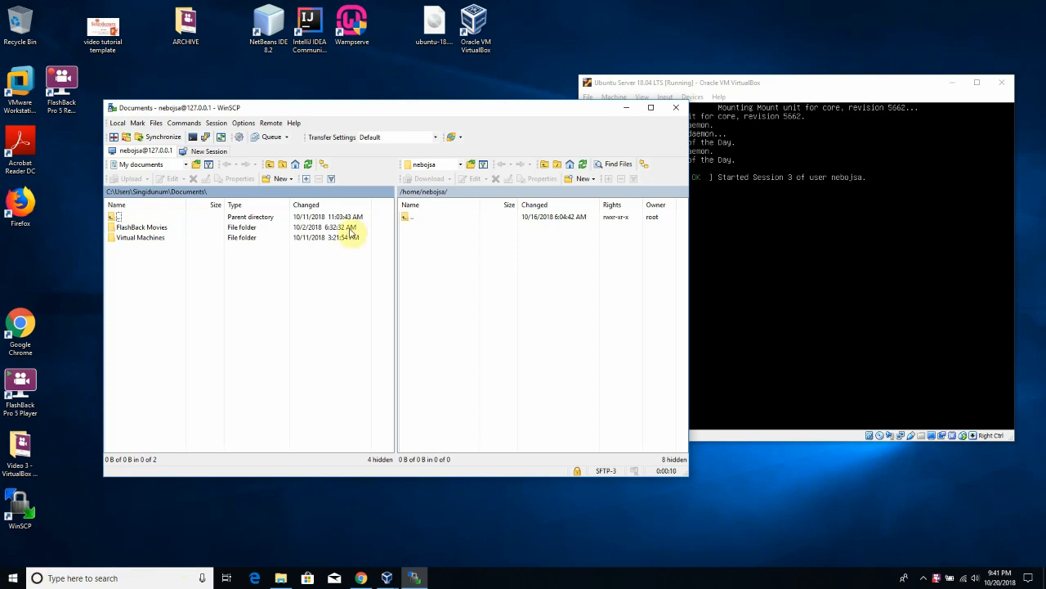
- Open the user's home folder on the VM and the local Windows Desktop folder
double_click(424, 221)
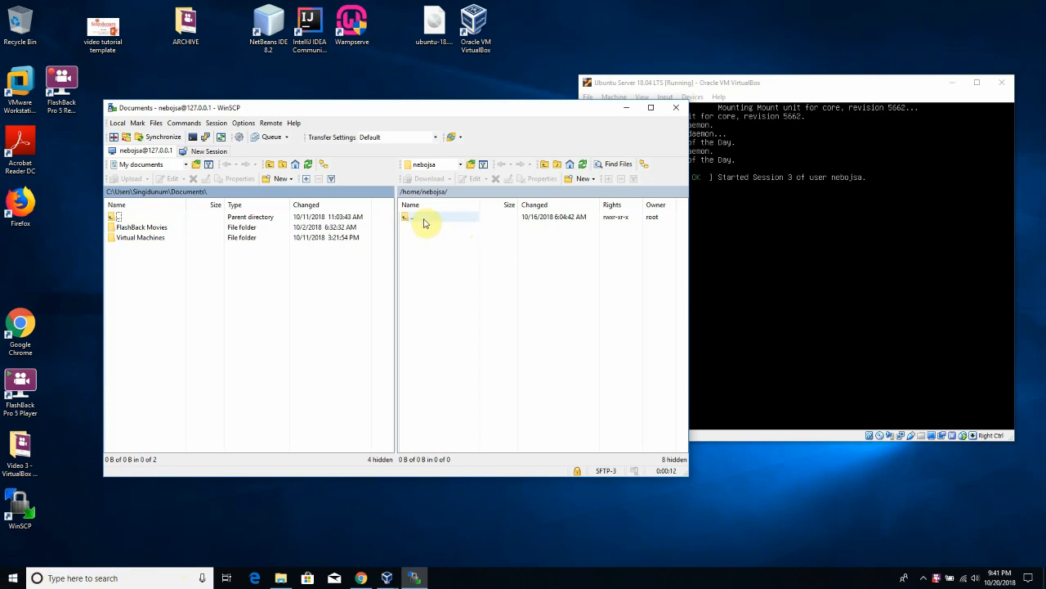
double_click(422, 227)
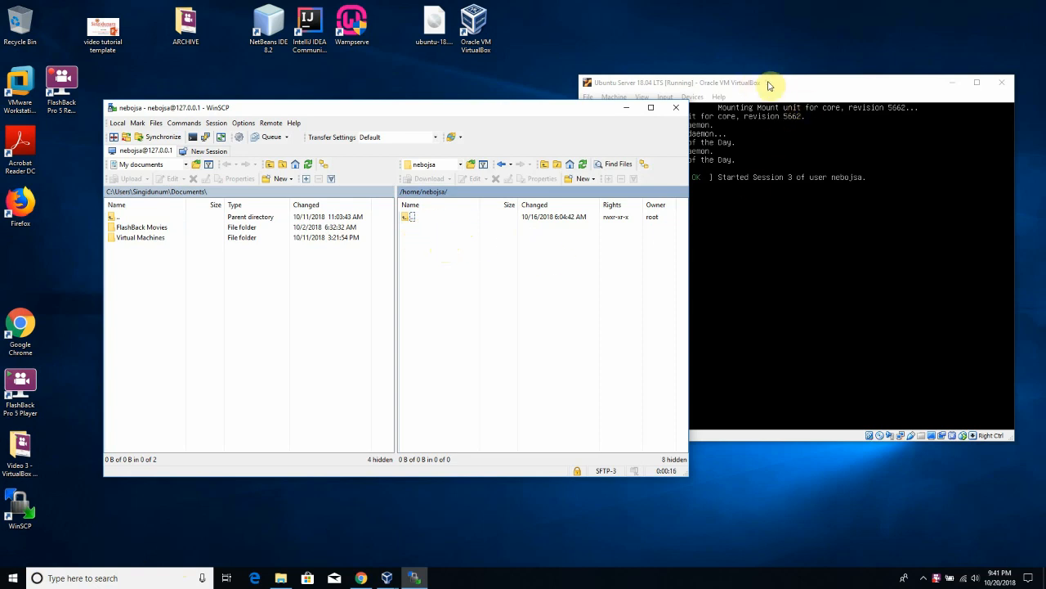
click(133, 218)
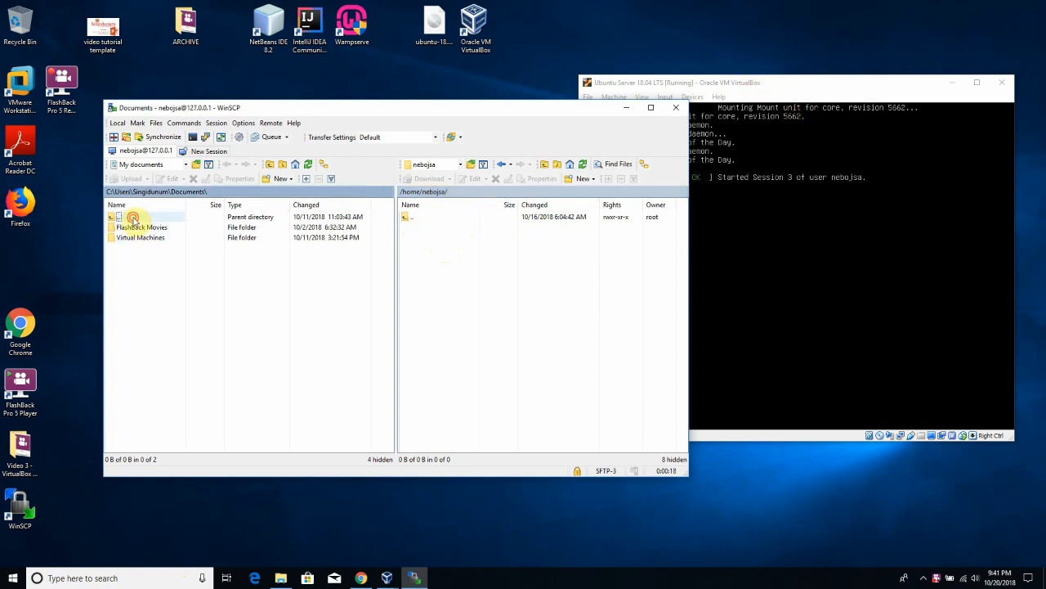
double_click(133, 219)
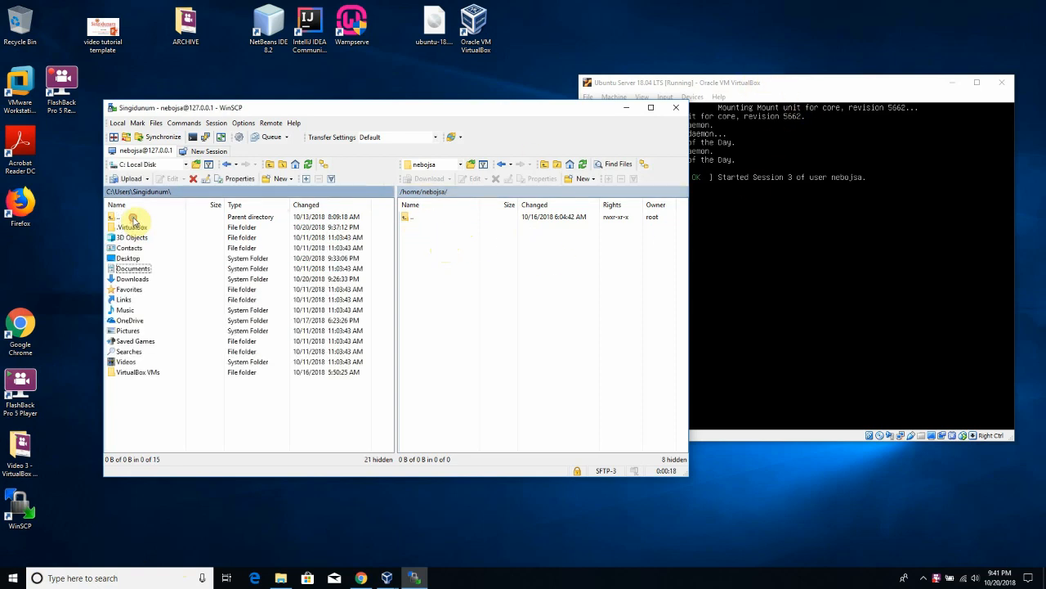
double_click(136, 259)
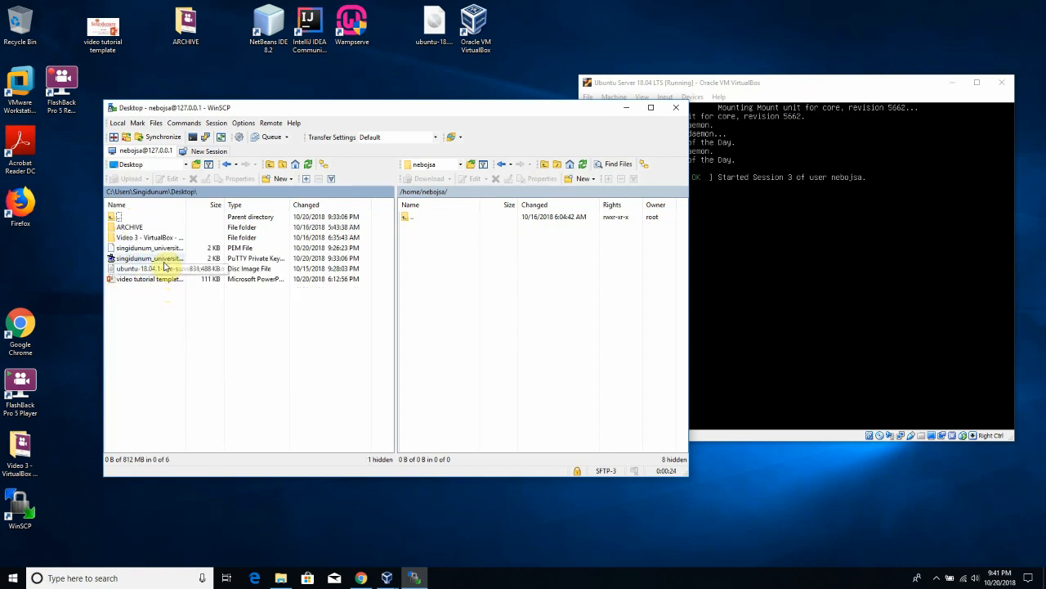
- Upload singidunum_university.pem from the Desktop into the VM home folder
drag(225, 204, 292, 205)
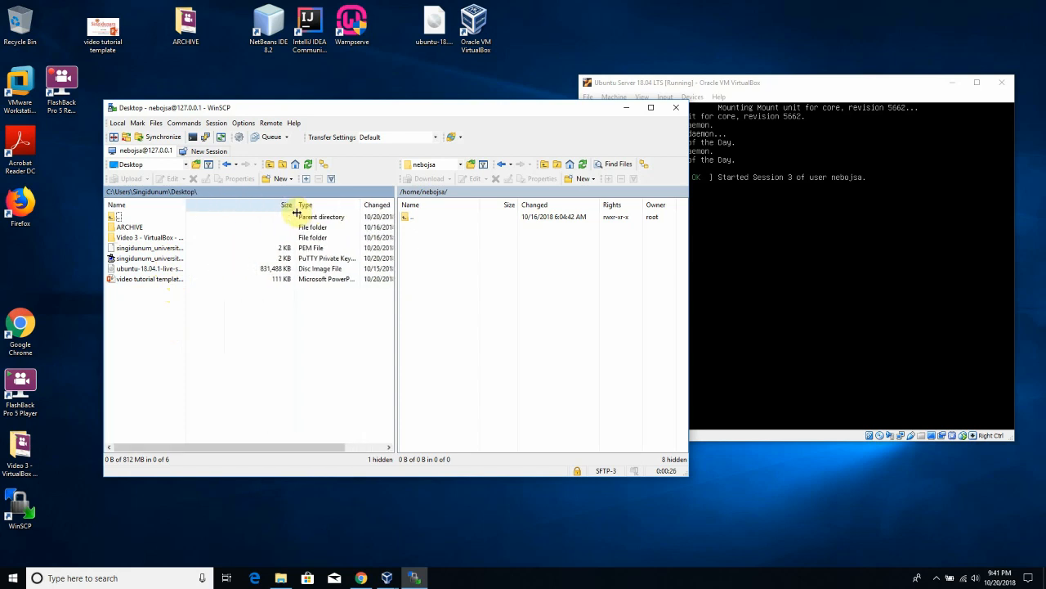
drag(188, 205, 250, 215)
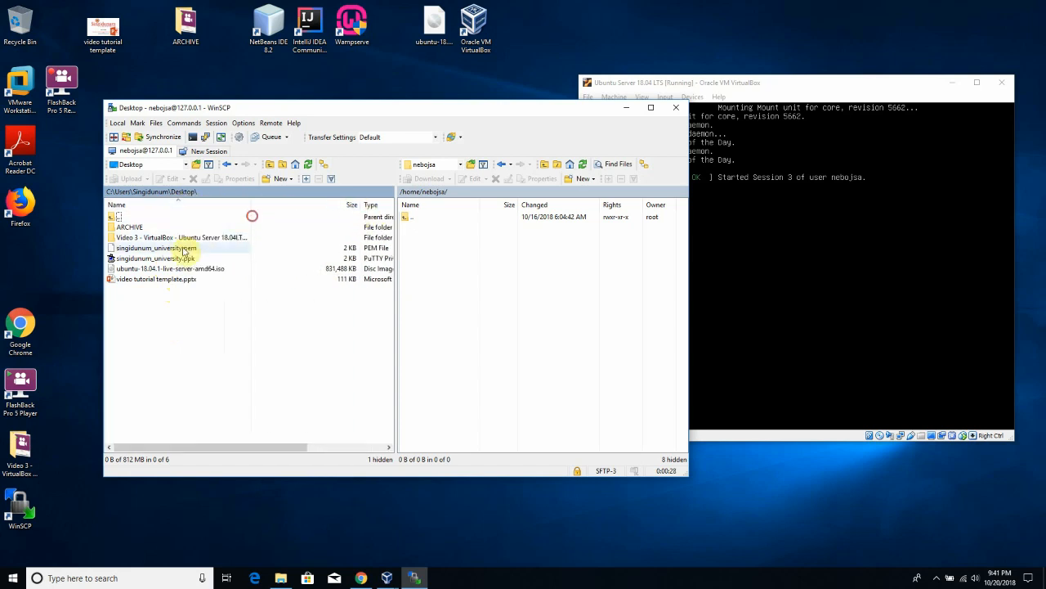
click(181, 248)
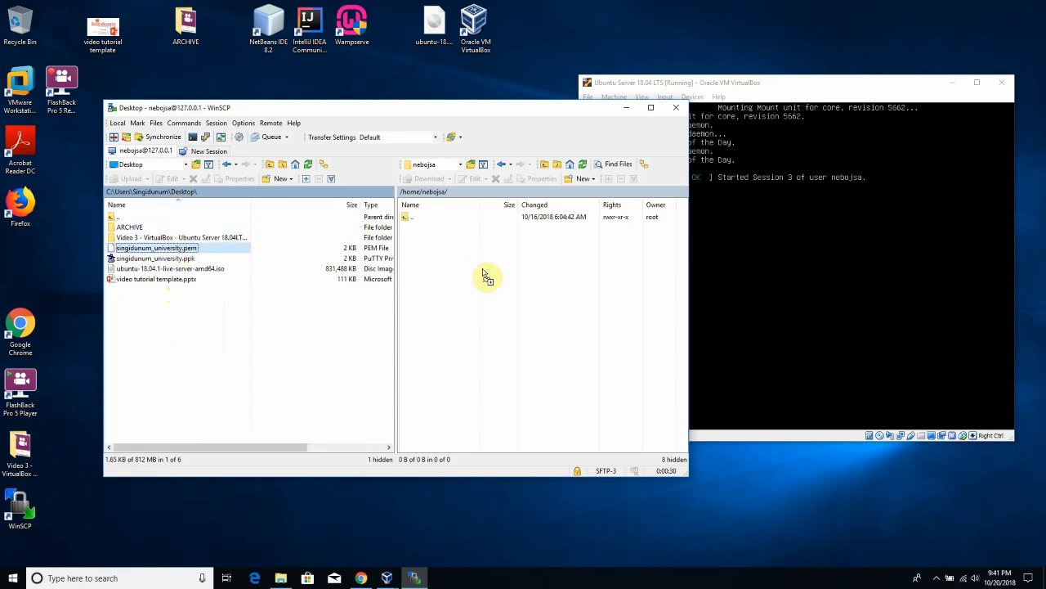
drag(484, 275, 484, 273)
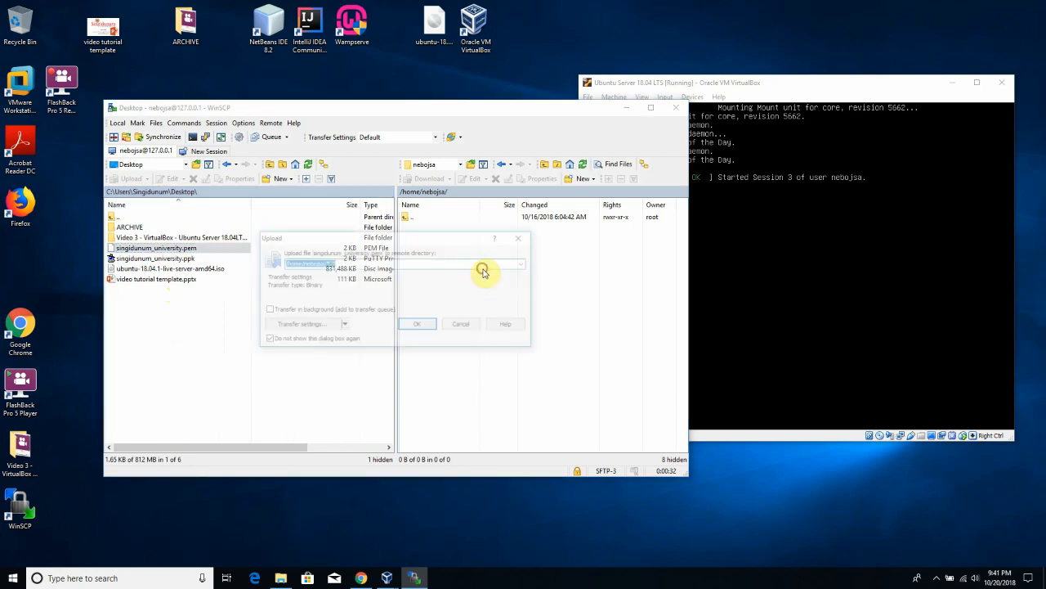
click(409, 325)
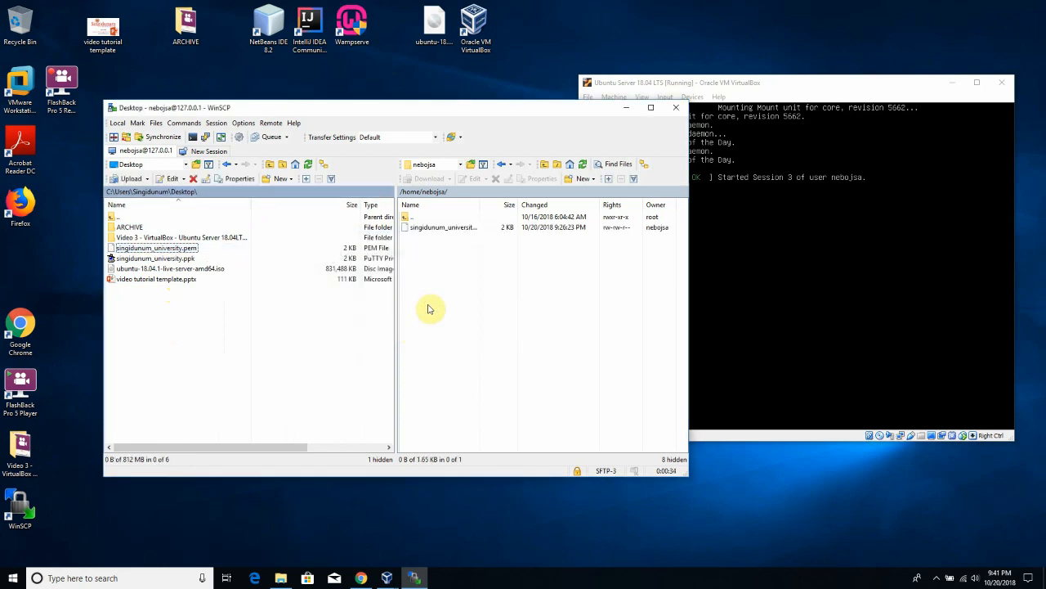
click(464, 229)
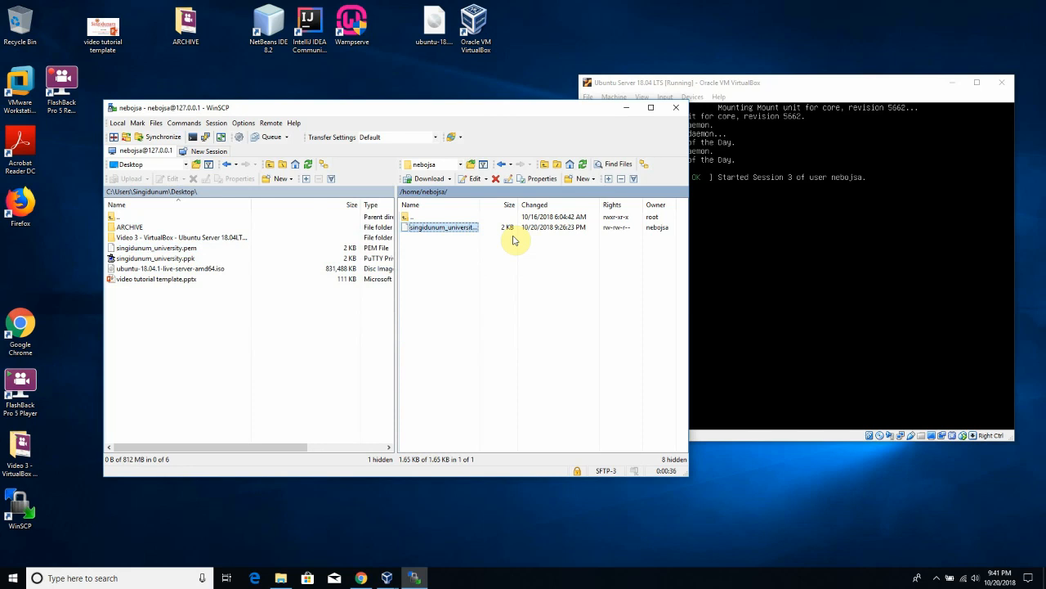
- Minimize WinSCP and bring the VirtualBox Ubuntu console into focus
drag(497, 113, 448, 110)
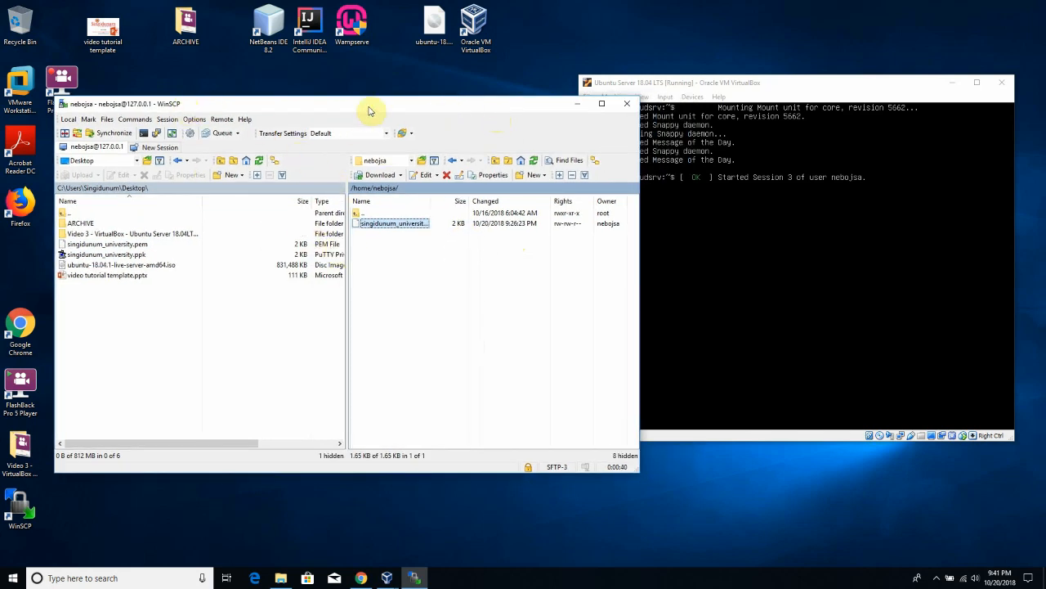
drag(370, 110, 360, 109)
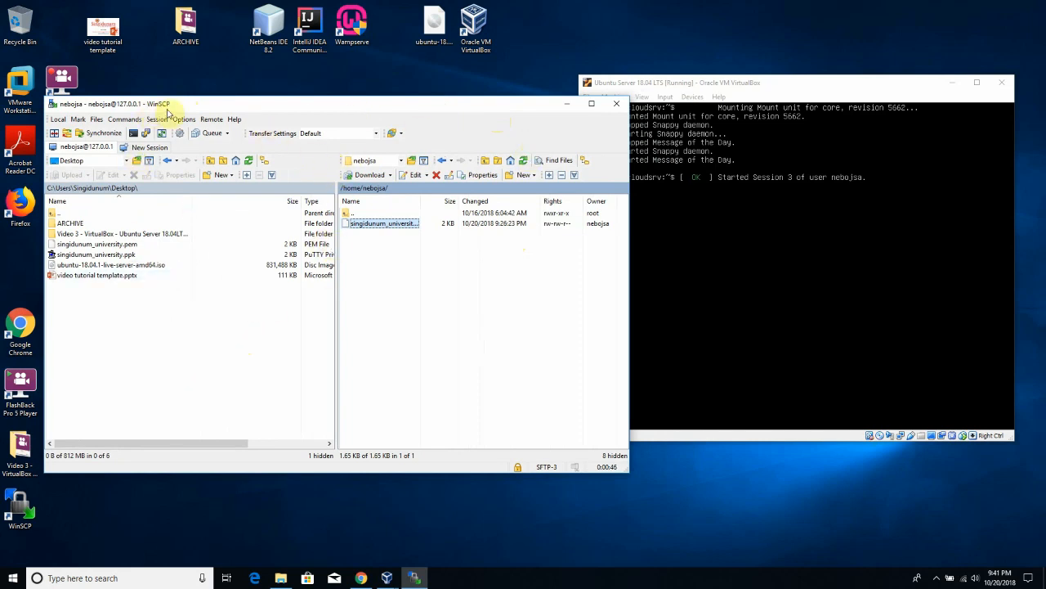
click(570, 109)
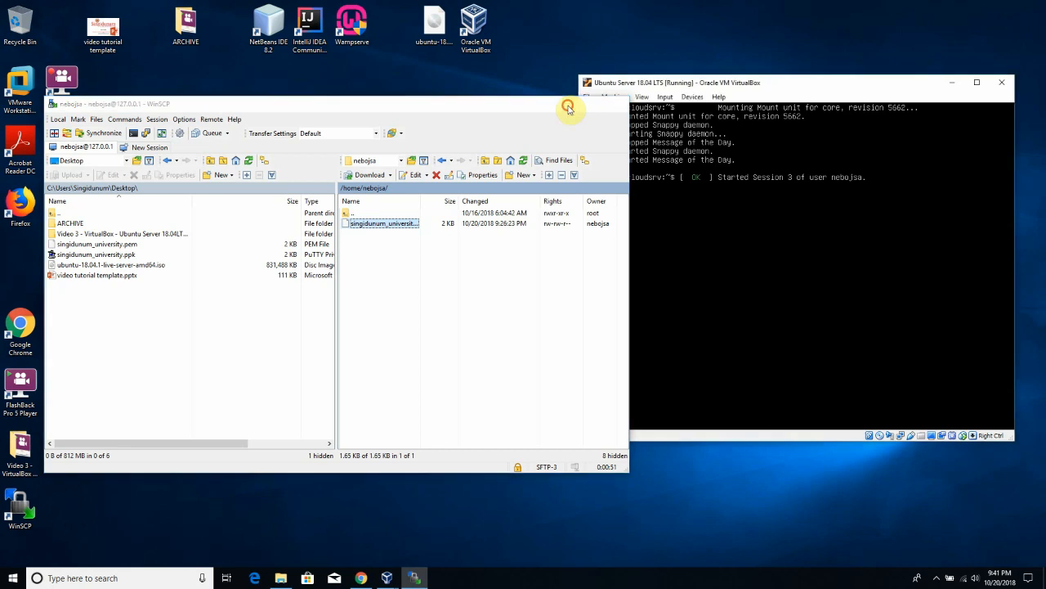
drag(676, 82, 596, 82)
click(589, 201)
- Delete the old ~/.ssh folder and create a fresh .ssh folder
key(Return)
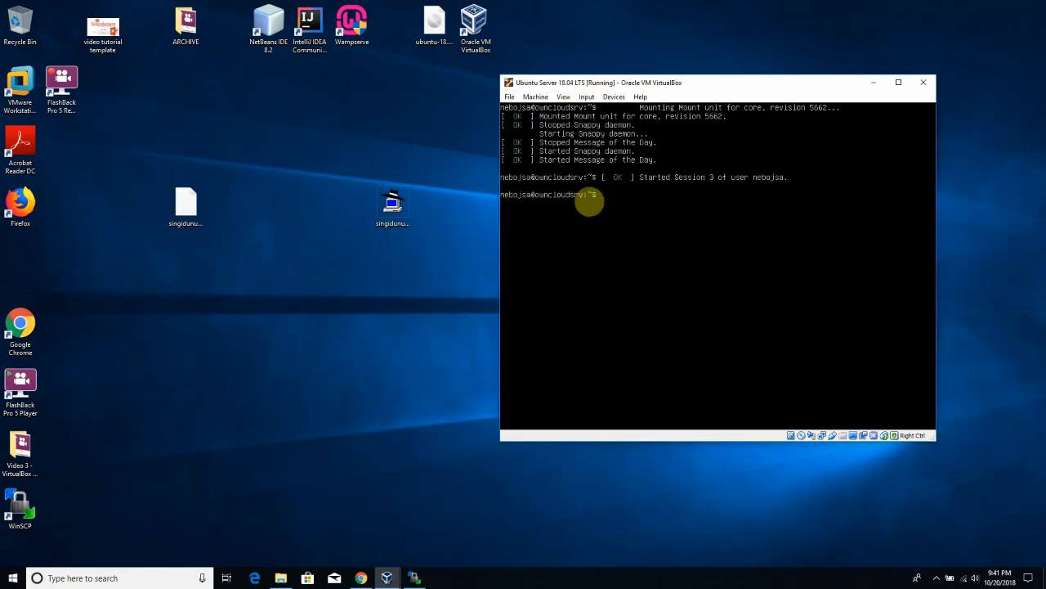
key(Return)
text(ls)
key(Return)
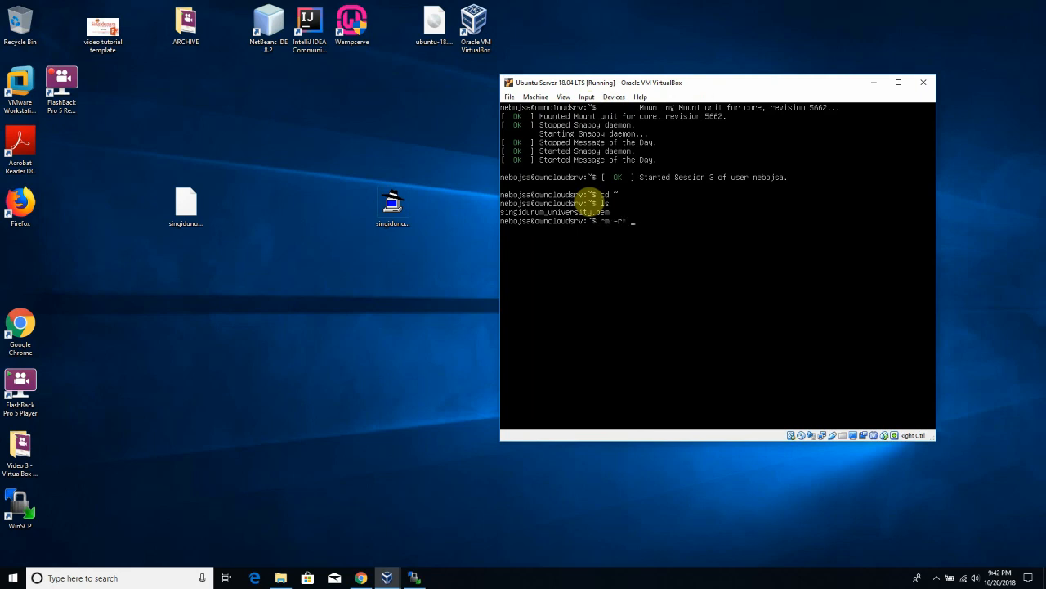
key(Return)
key(Return)
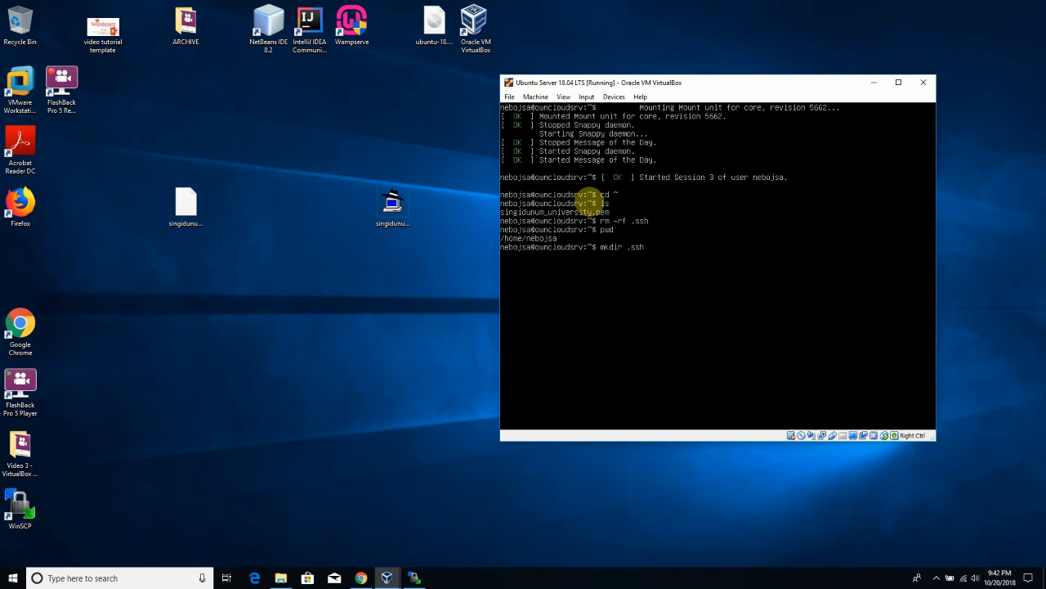
key(Return)
- Copy singidunum_university.pem into .ssh and change into that folder
key(Tab)
key(Return)
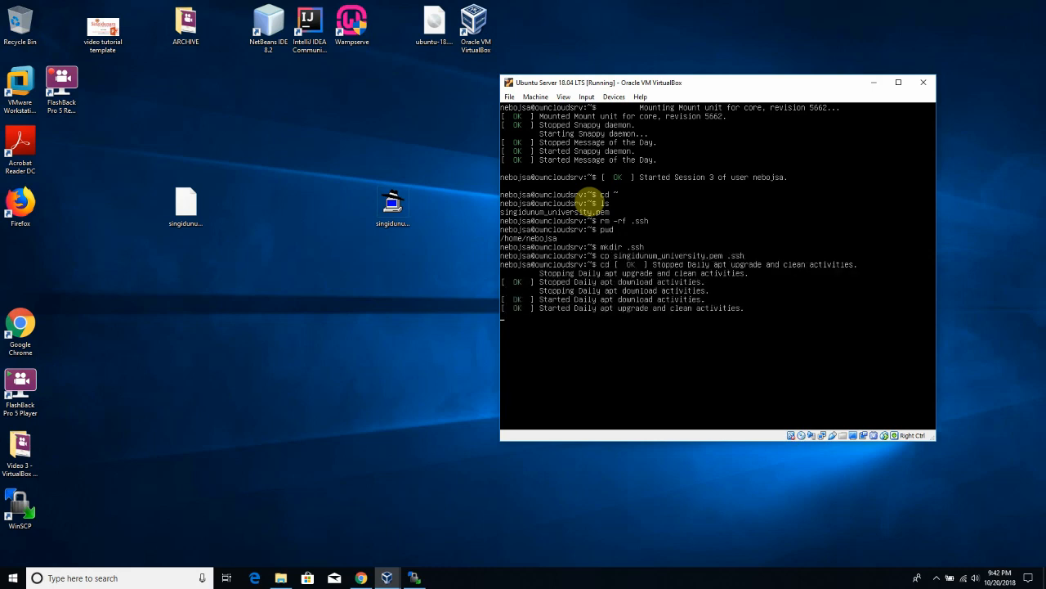
key(Return)
text(cd .ssh)
key(Return)
key(Return)
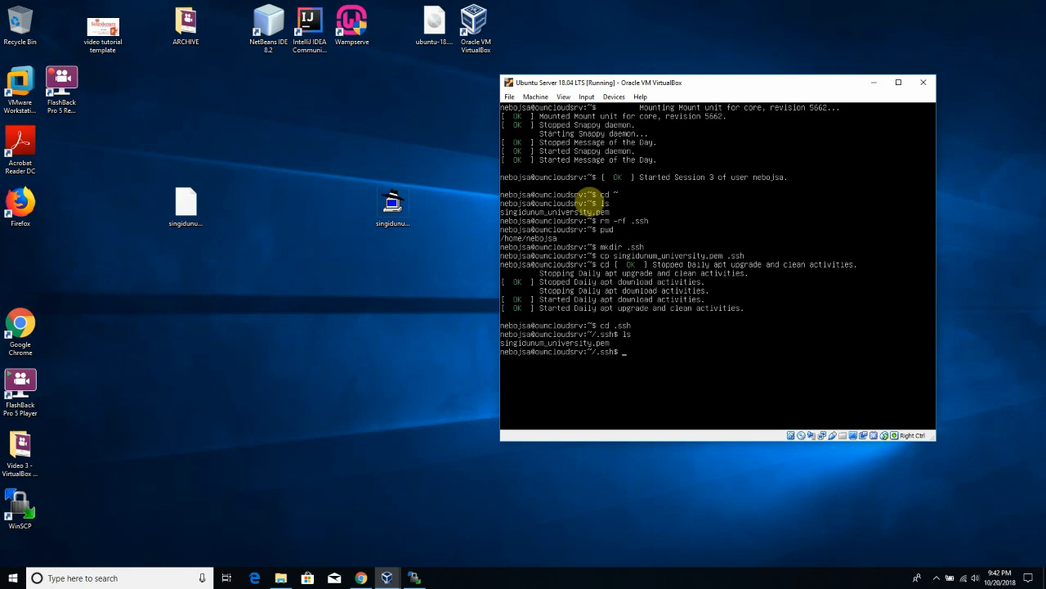
- Clear the console and list the .ssh folder contents
text(clear)
key(Return)
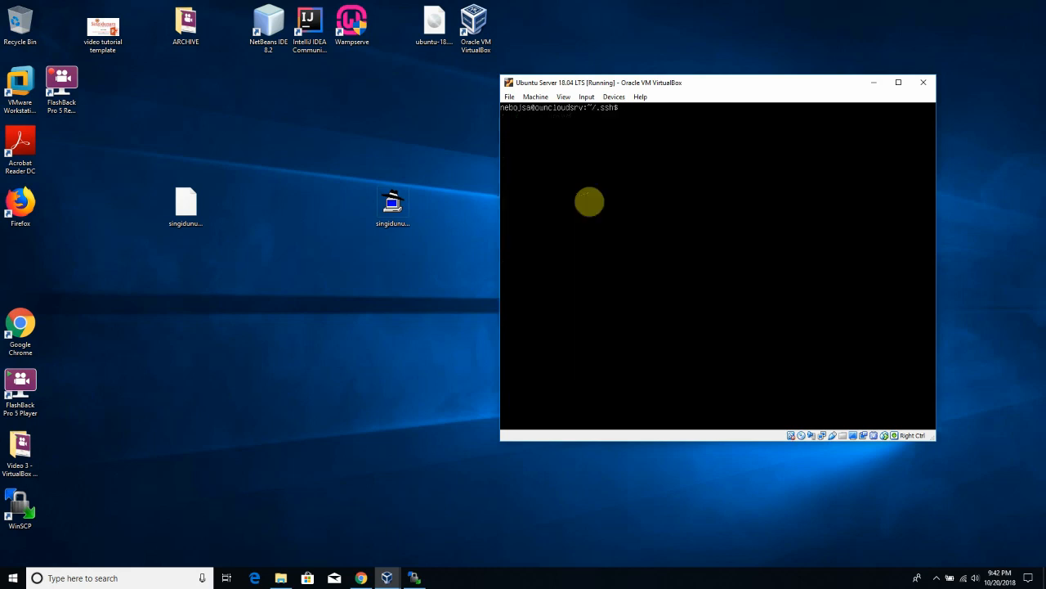
text(ls)
key(Return)
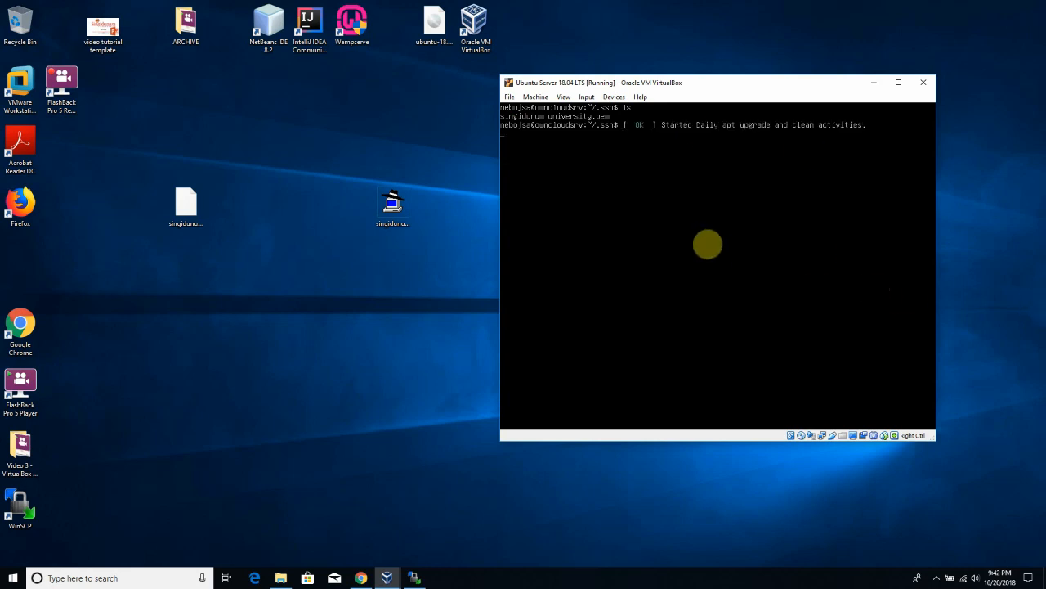
key(Return)
- Apply chmod 700 then 600 to .ssh, checking with ls -alh and a cd attempt
key(Return)
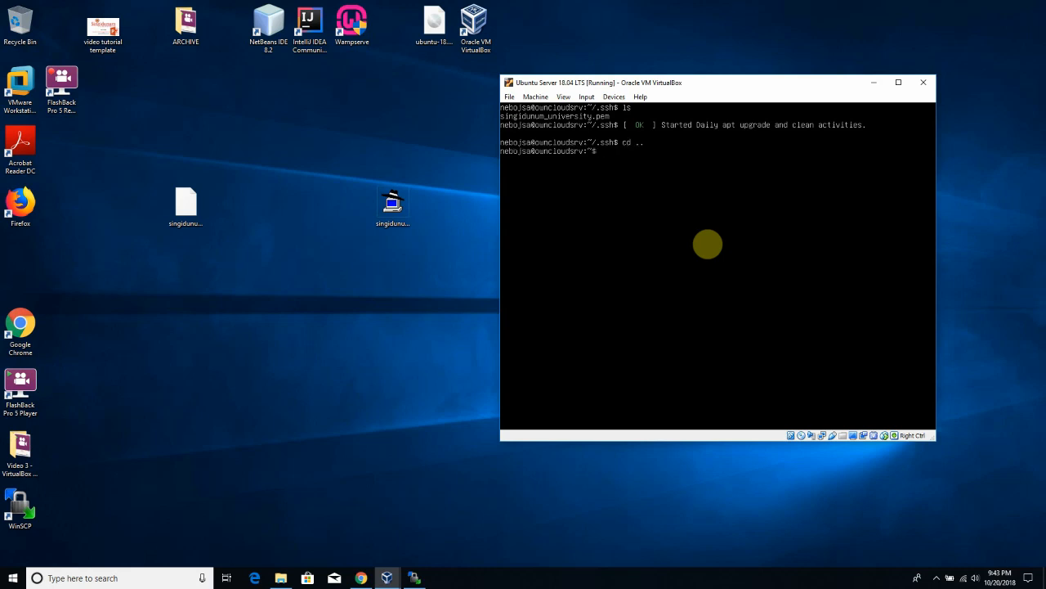
text(chmod 700 .ssh)
key(Return)
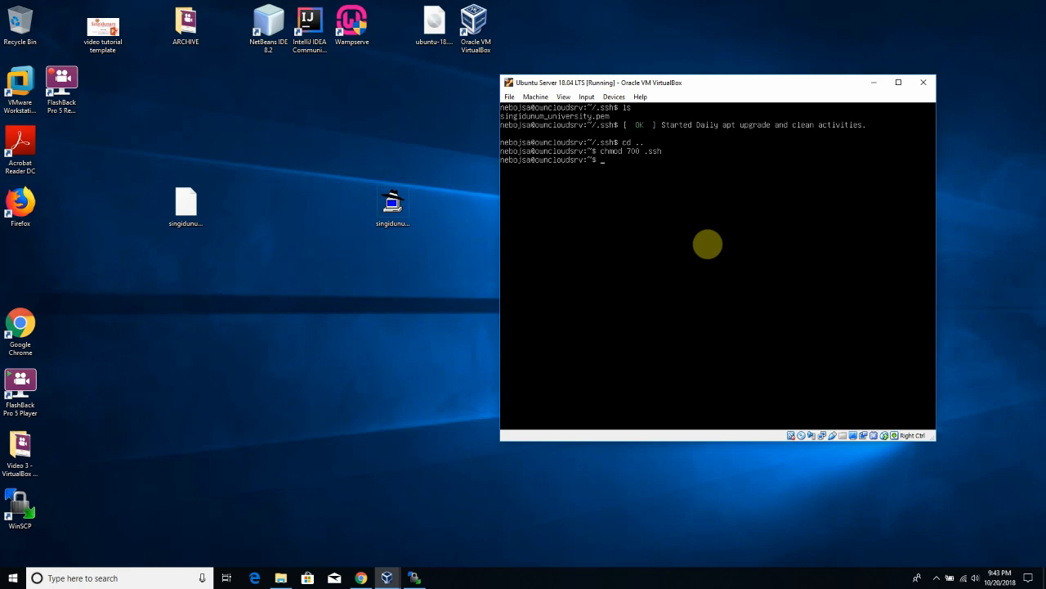
text(ls -alh .ssh)
key(Return)
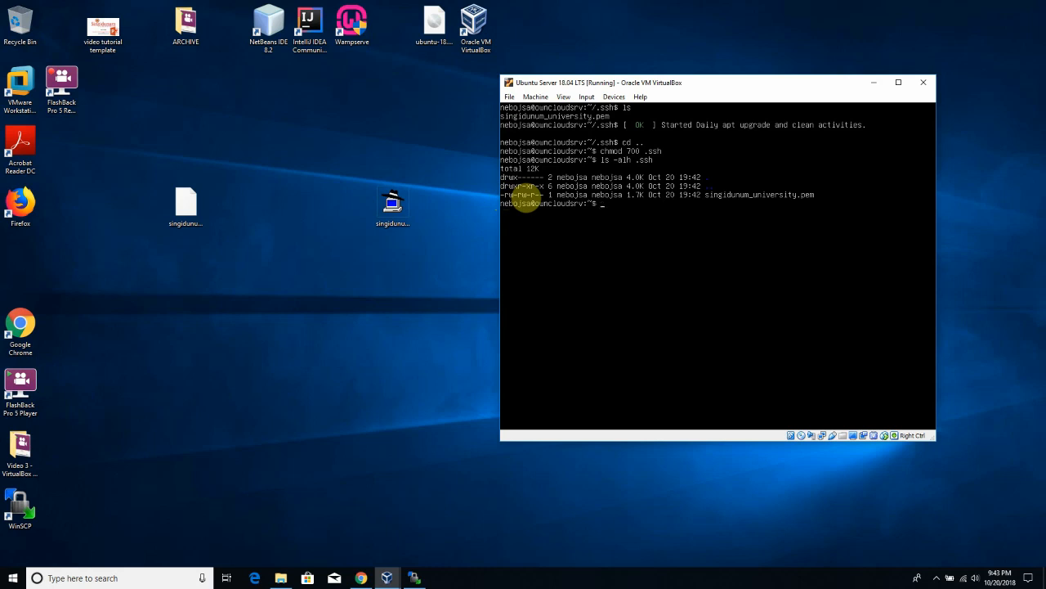
text(chmod 600 .ssh)
key(Return)
text(cd .ssh)
key(Return)
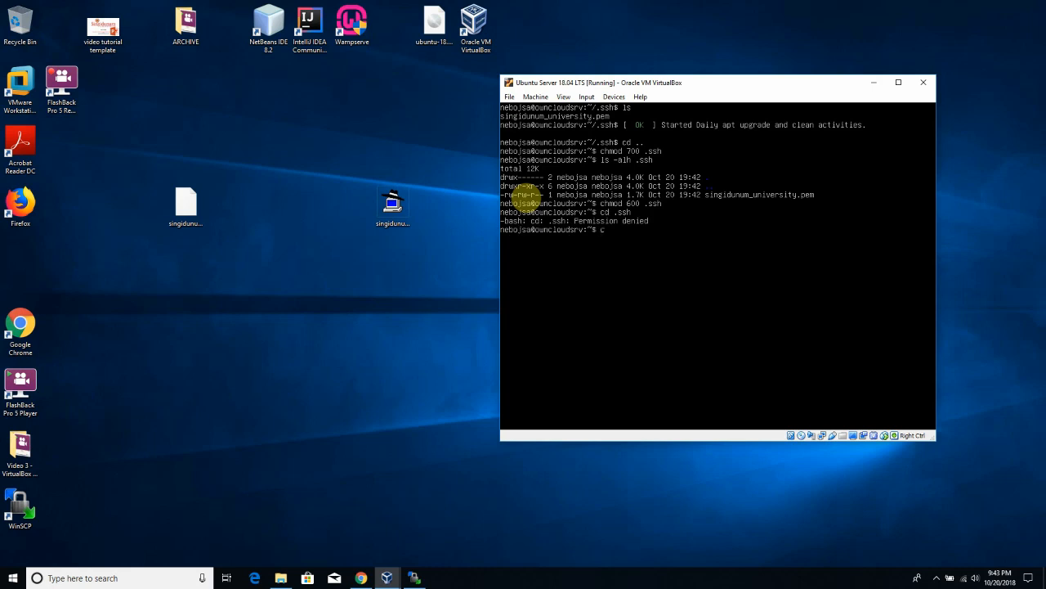
- Clear the terminal and refocus the VM console
text(clear)
key(Return)
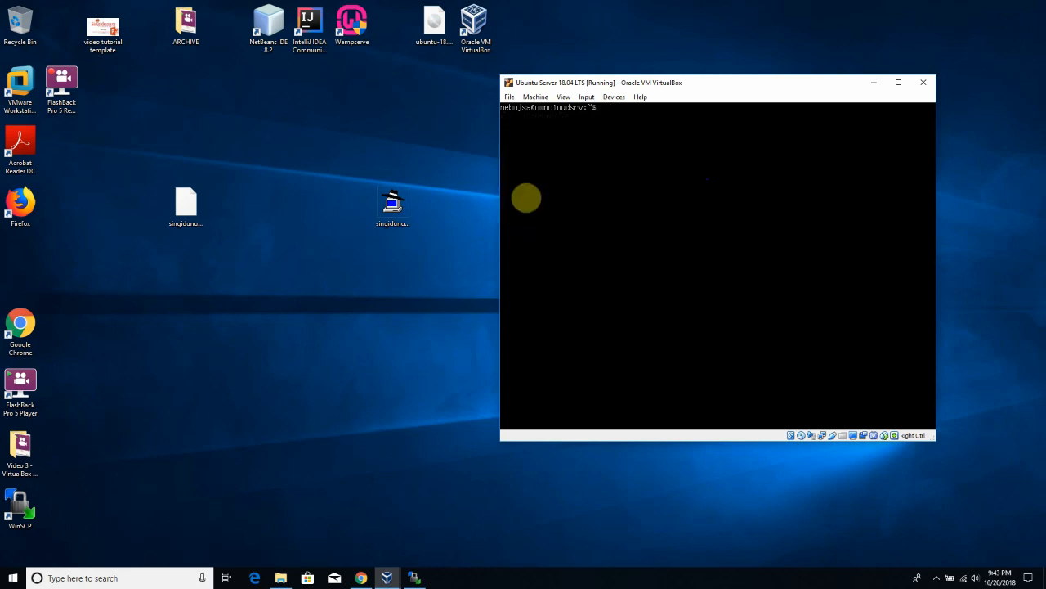
text(clear)
key(BackSpace)
key(BackSpace)
key(BackSpace)
key(BackSpace)
key(BackSpace)
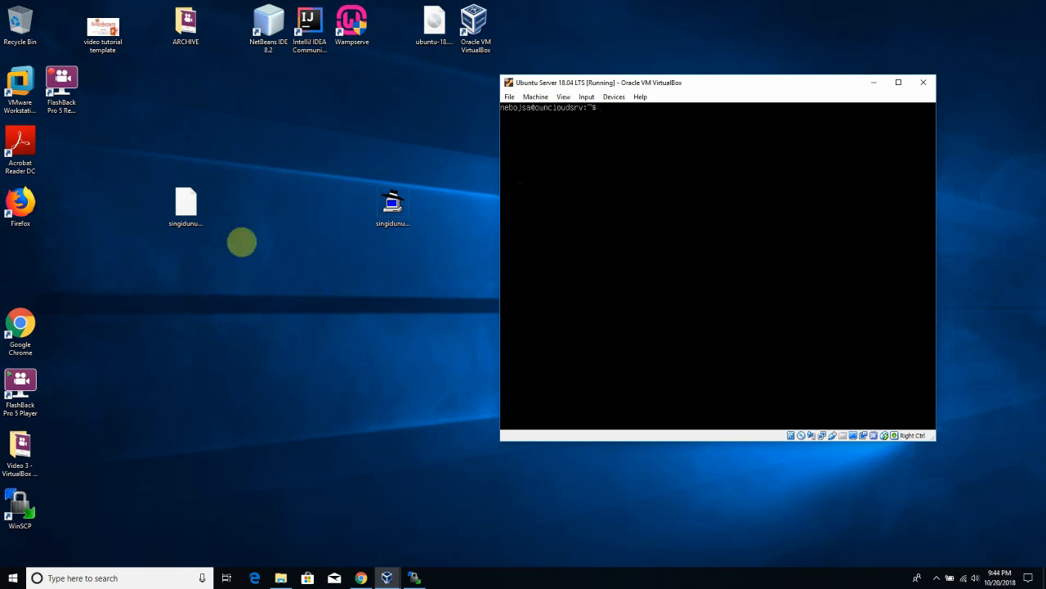
click(166, 362)
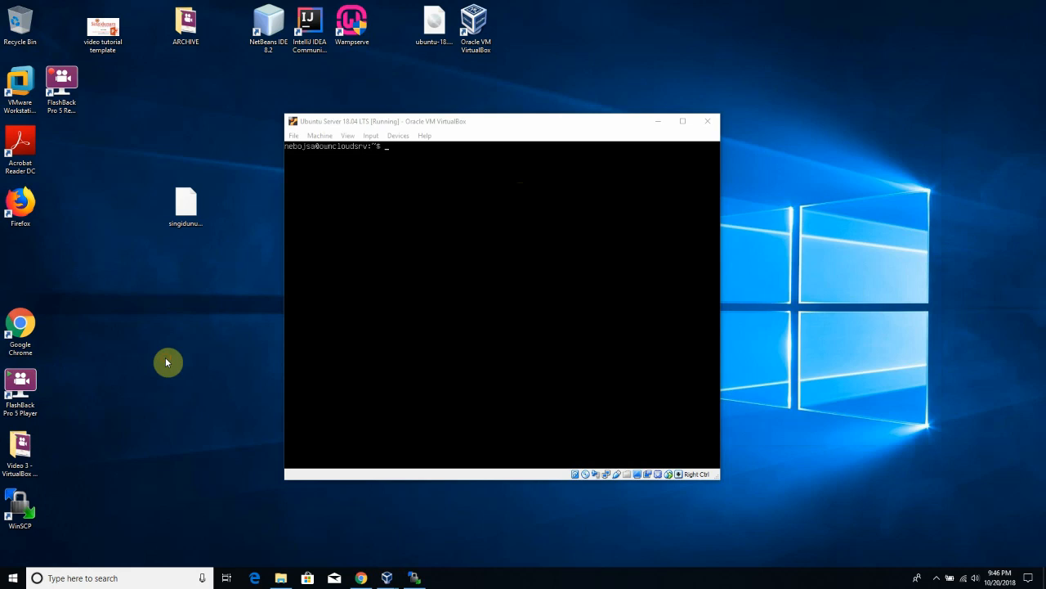
click(514, 288)
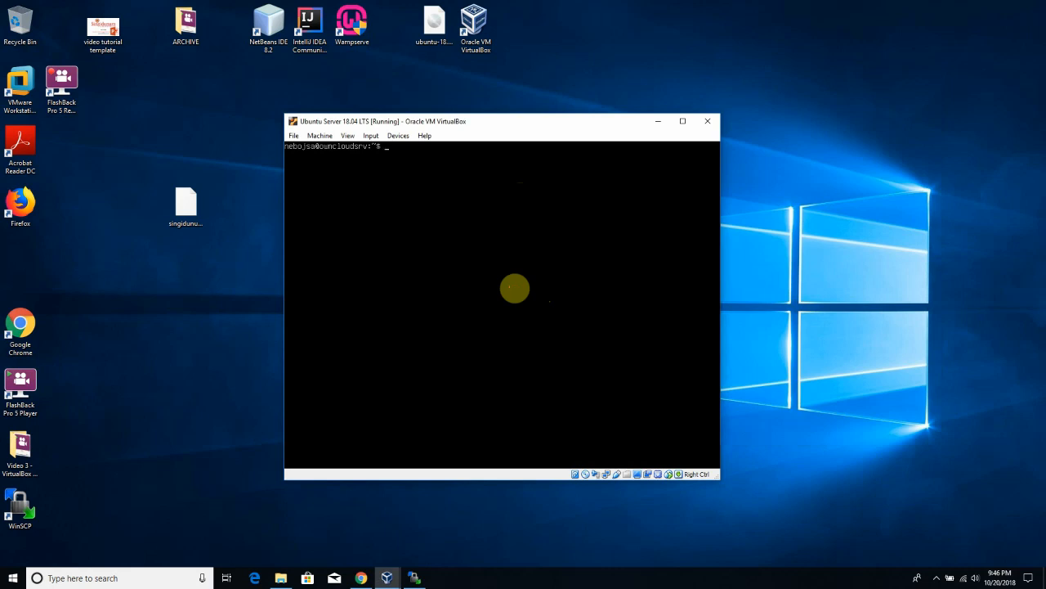
- List home files with ls -l, confirm the home directory, and inspect the .ssh folder contents
text(ls -l)
key(Return)
key(Up)
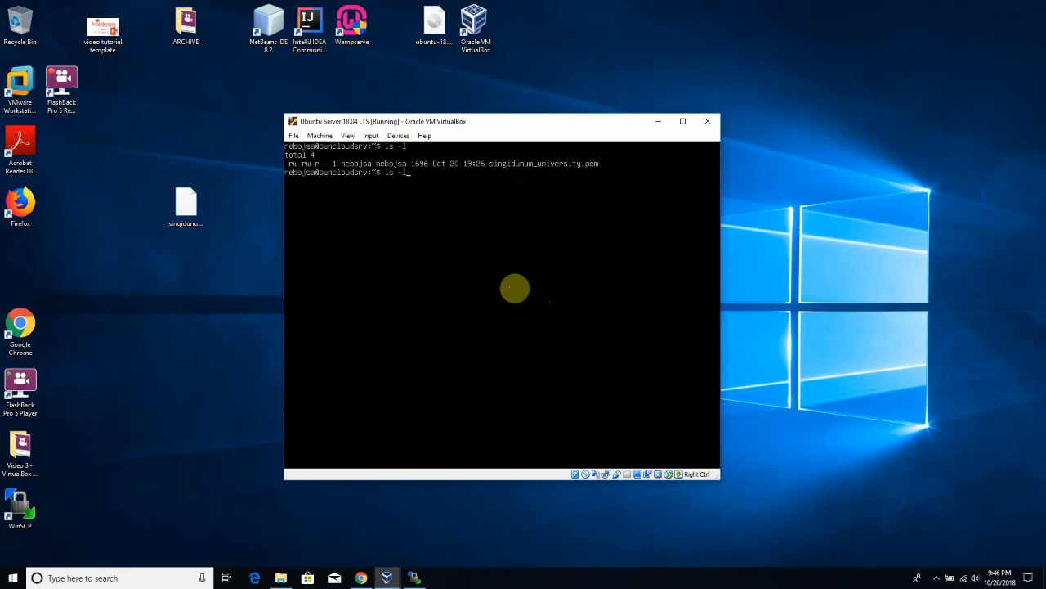
key(BackSpace)
key(BackSpace)
key(BackSpace)
key(BackSpace)
text(cd ~)
key(Return)
text(pwd)
key(Return)
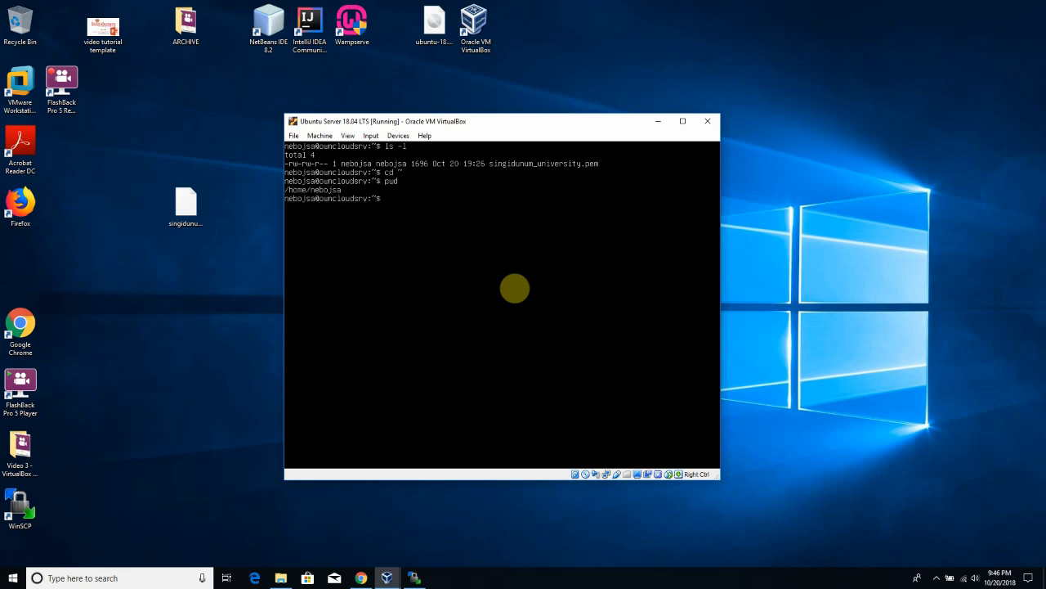
text(ls)
key(Return)
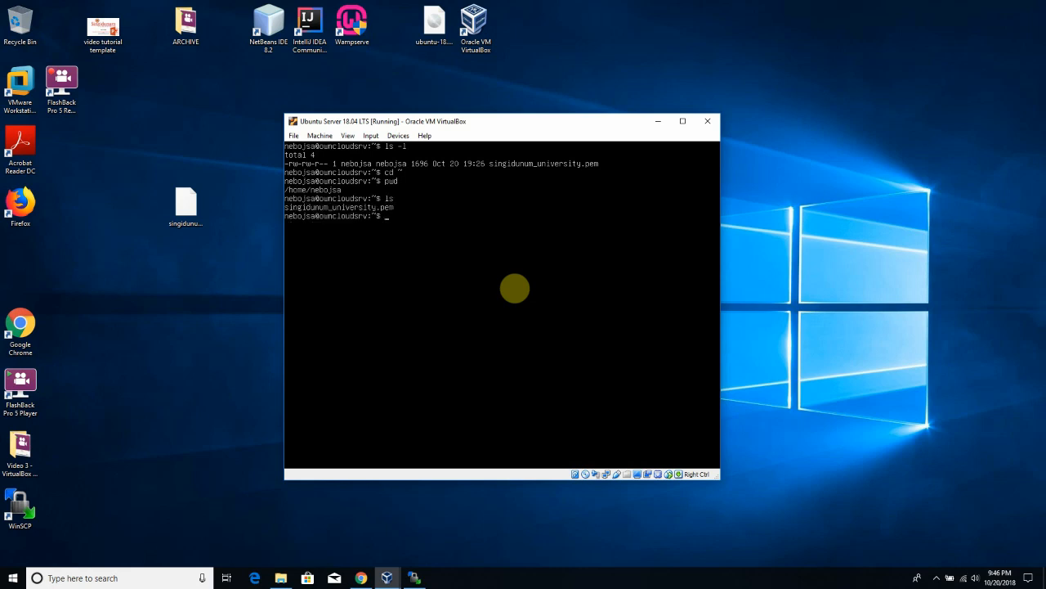
text(cd sh)
key(BackSpace)
key(BackSpace)
text(sh/)
key(Return)
text(ls)
key(Return)
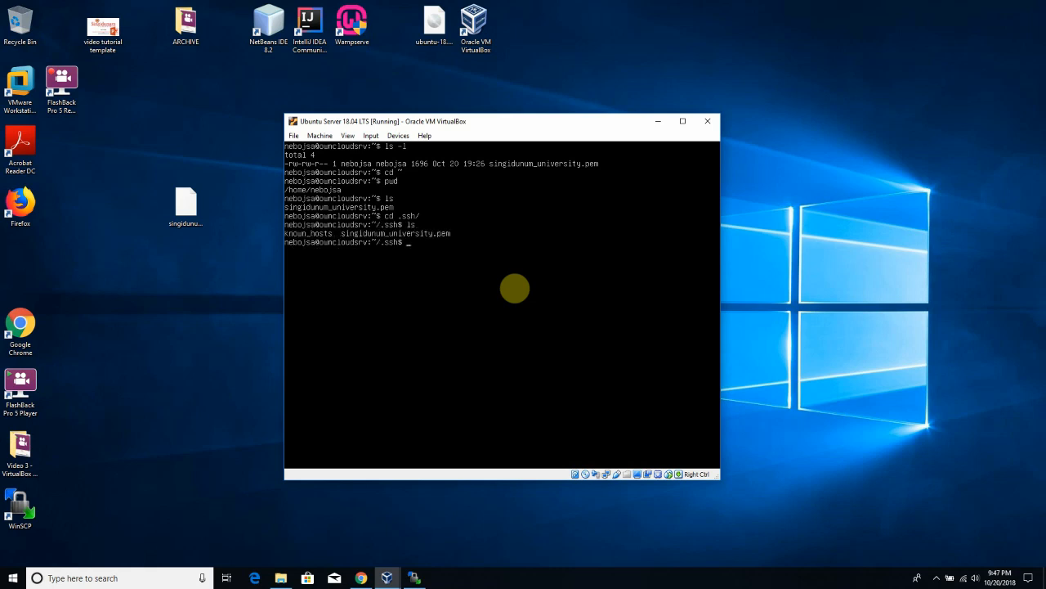
key(BackSpace)
text(d ..)
key(Return)
- Set .ssh to mode 700 and singidunum_university.pem to 600, then clear the screen
text(chmod 700)
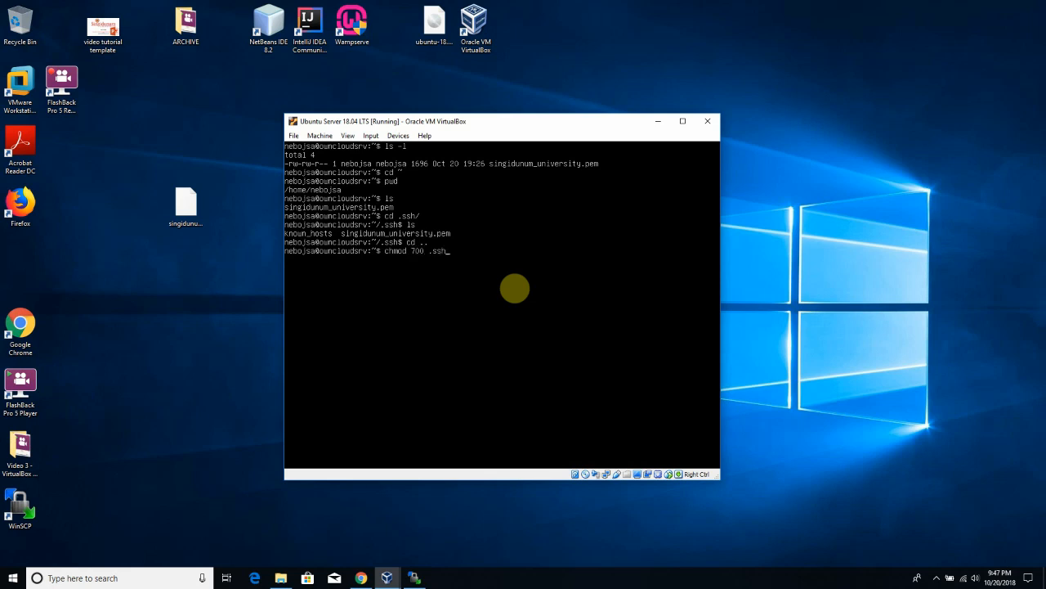
text( .ssh)
key(Return)
text(chmod 600 .ssh/s)
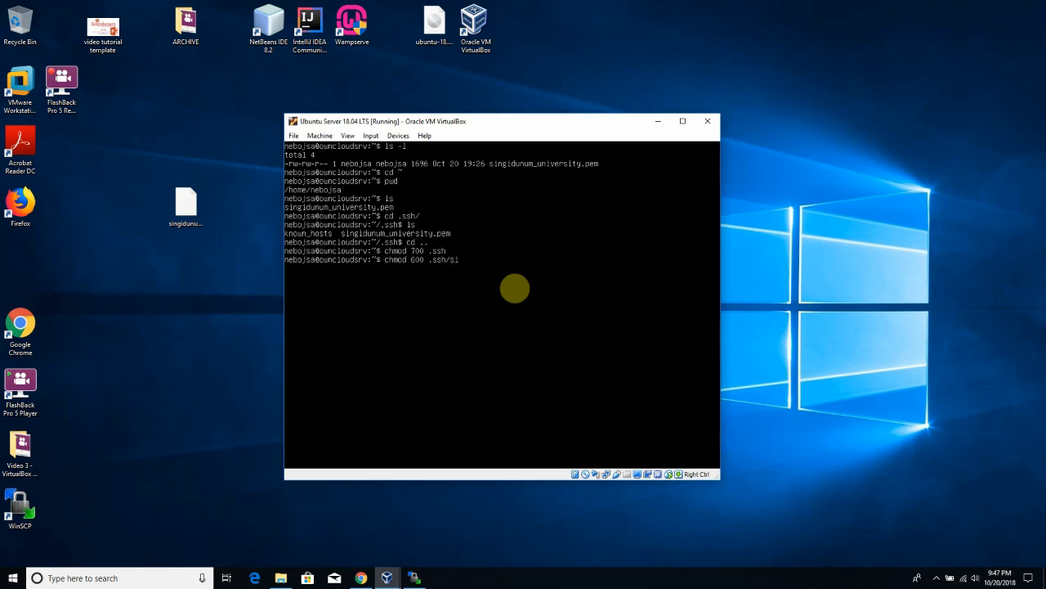
key(Tab)
key(Return)
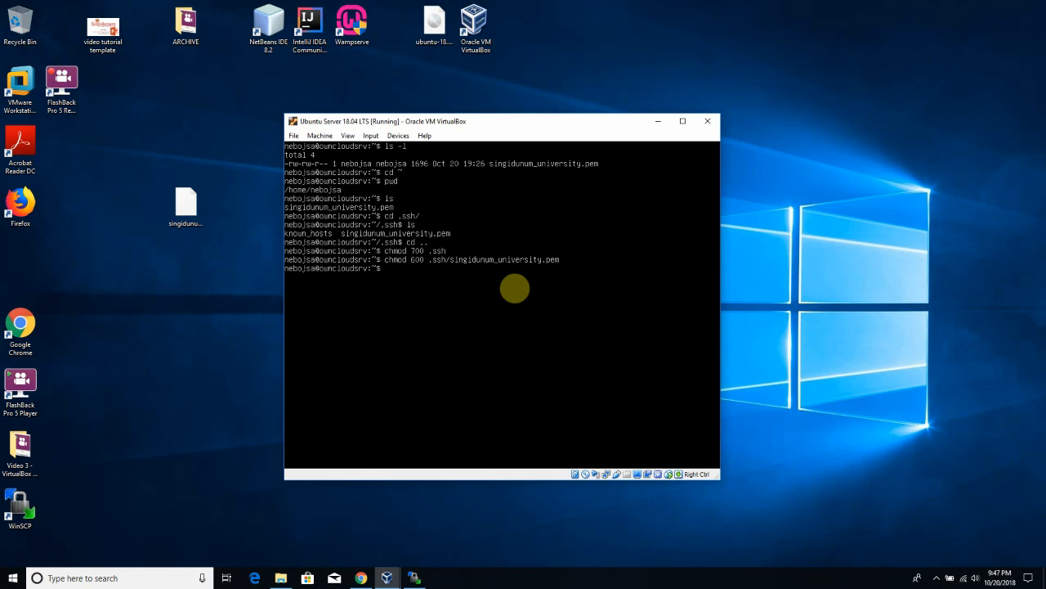
text(clear)
key(Return)
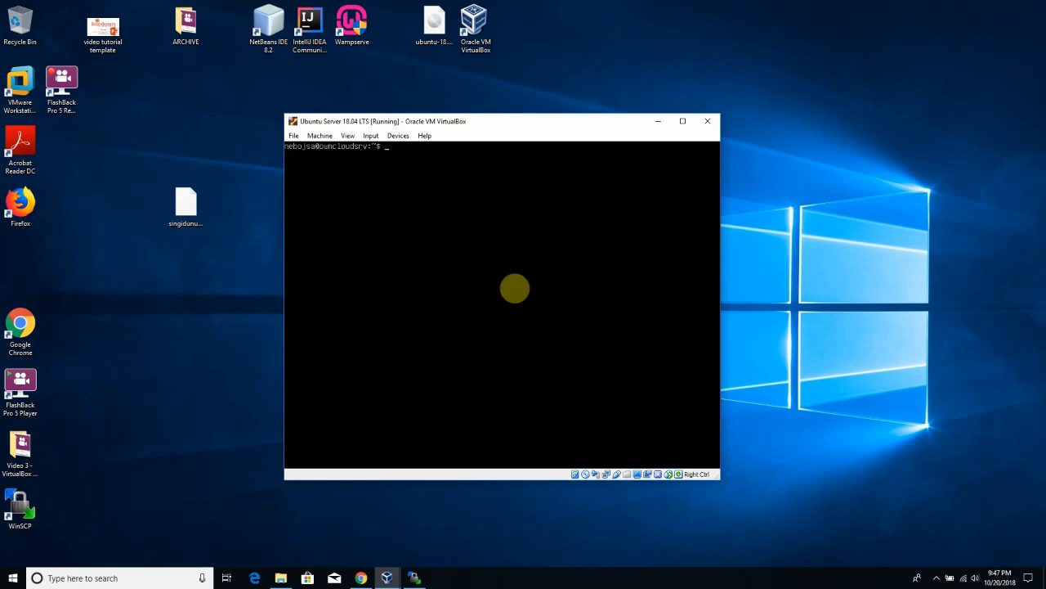
- Fix the prompt and start the command ssh ubuntu@ in the VM terminal
text(ssh-)
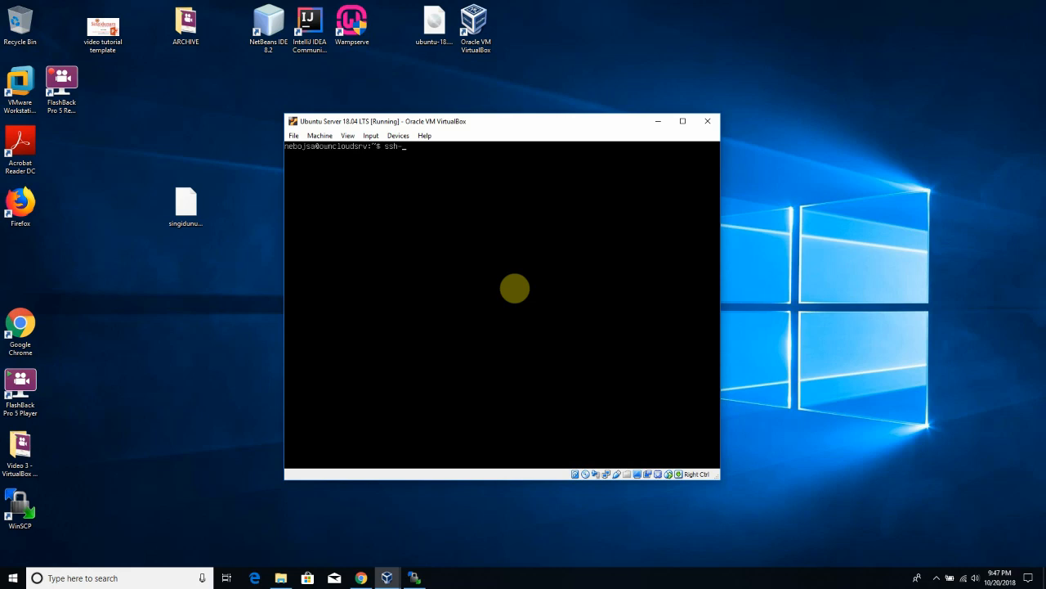
click(165, 448)
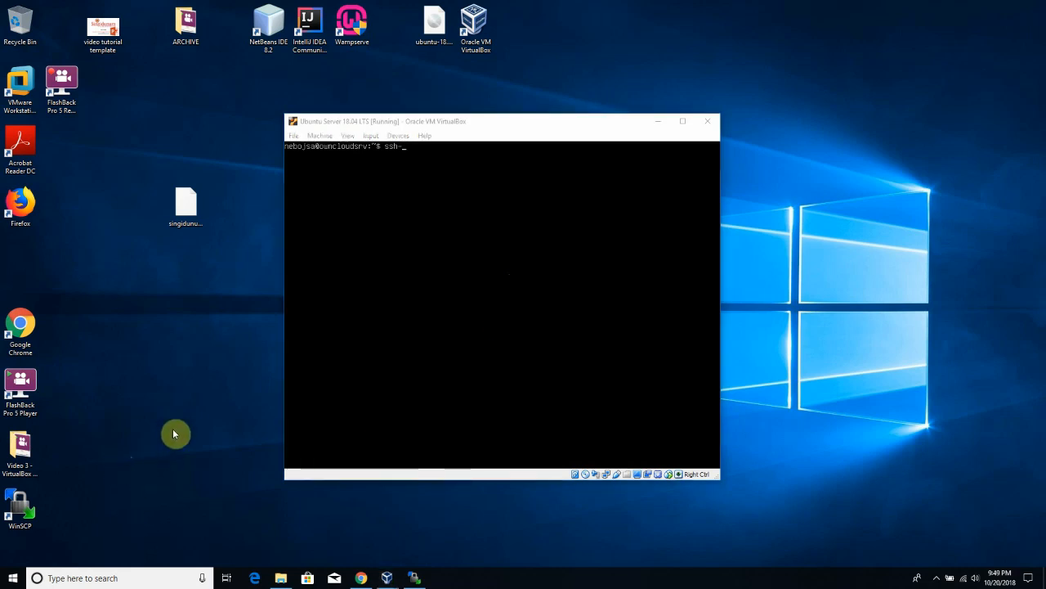
click(403, 272)
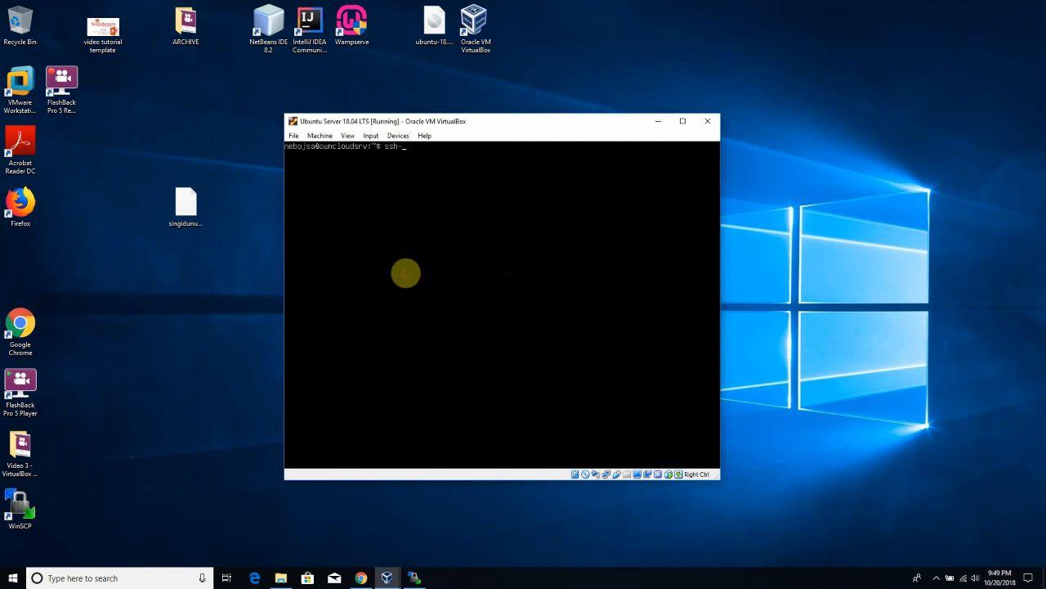
key(BackSpace)
key(BackSpace)
key(BackSpace)
key(BackSpace)
text(ssh ubuntu@)
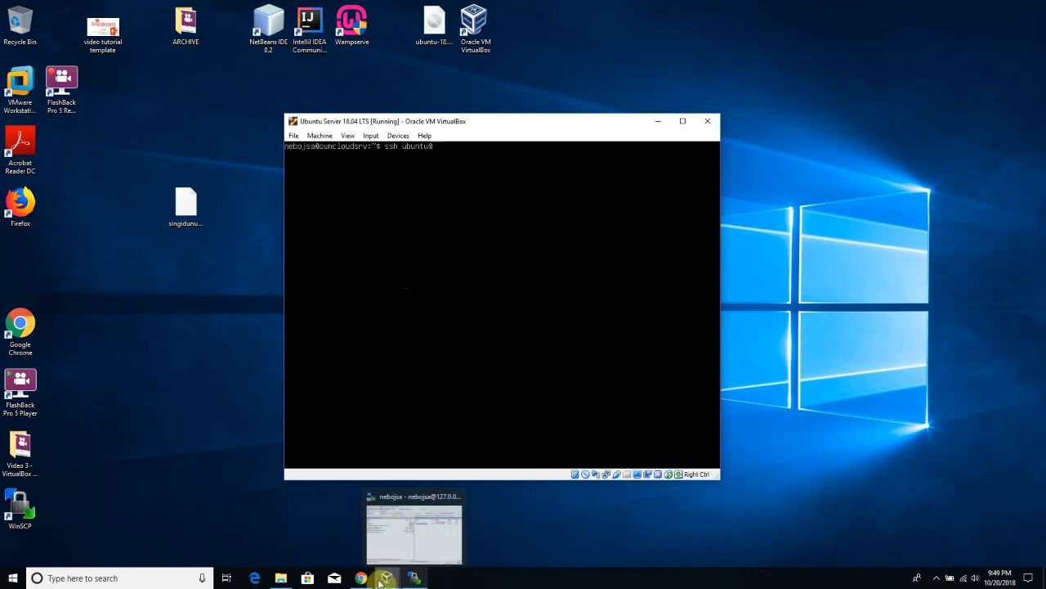
- Place the EC2 instances page on the left, widened, beside the VM terminal
mouse_move(363, 581)
click(369, 535)
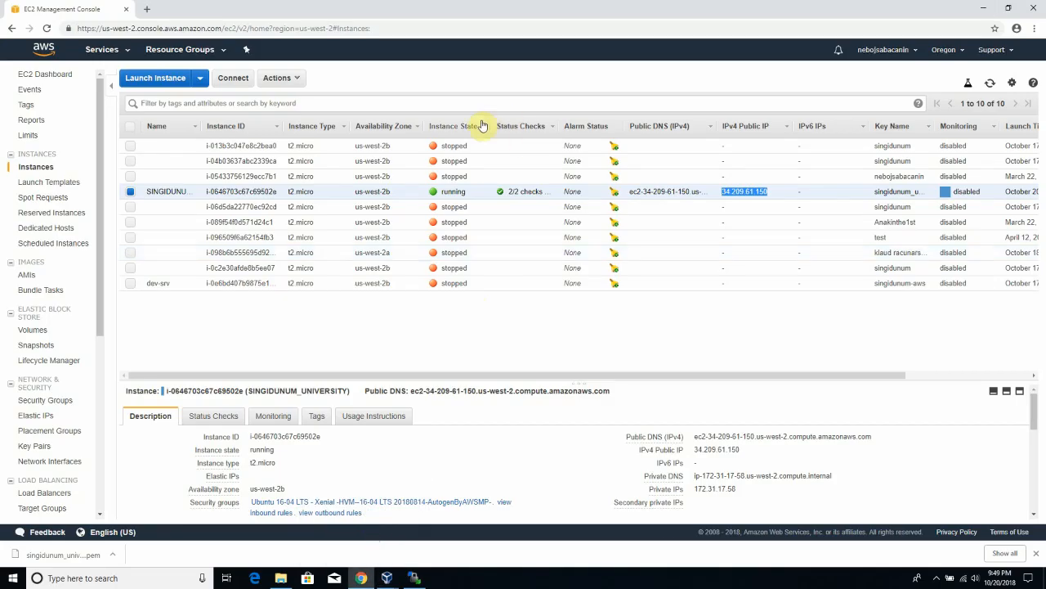
drag(502, 12, 401, 215)
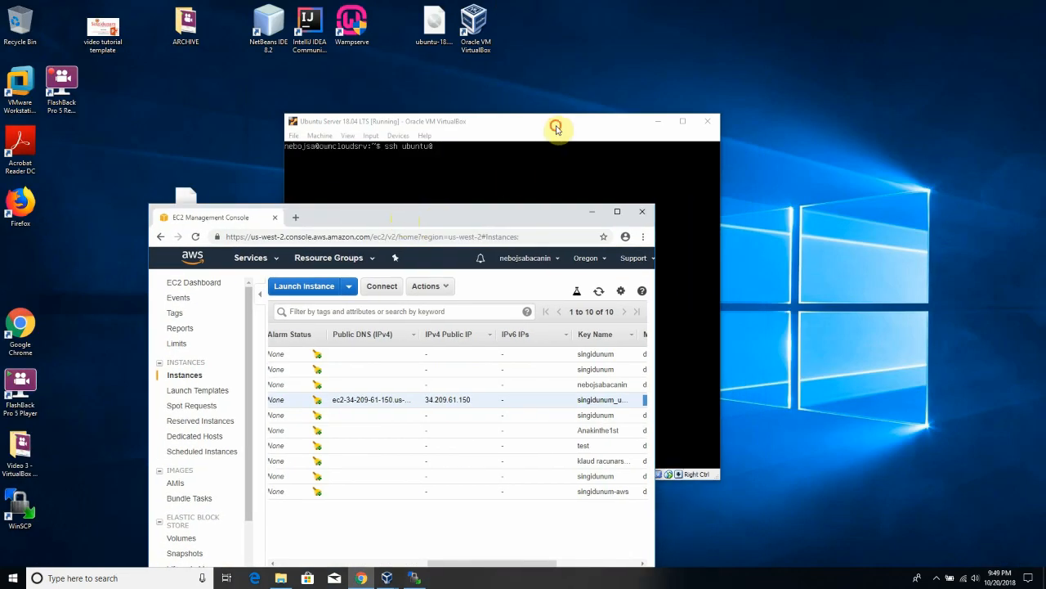
drag(556, 134, 847, 80)
drag(501, 216, 390, 187)
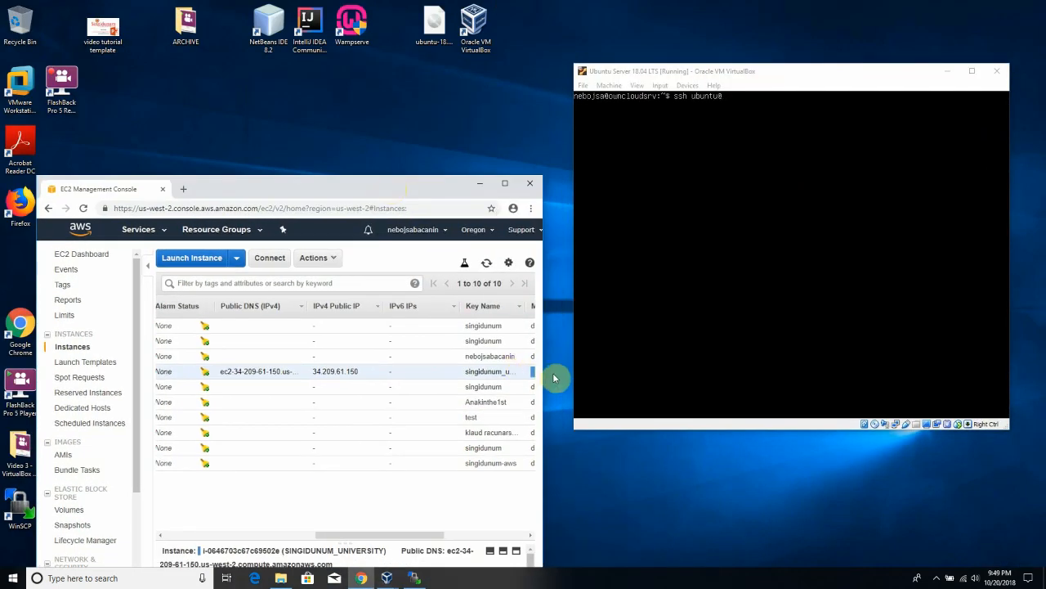
drag(544, 373, 866, 378)
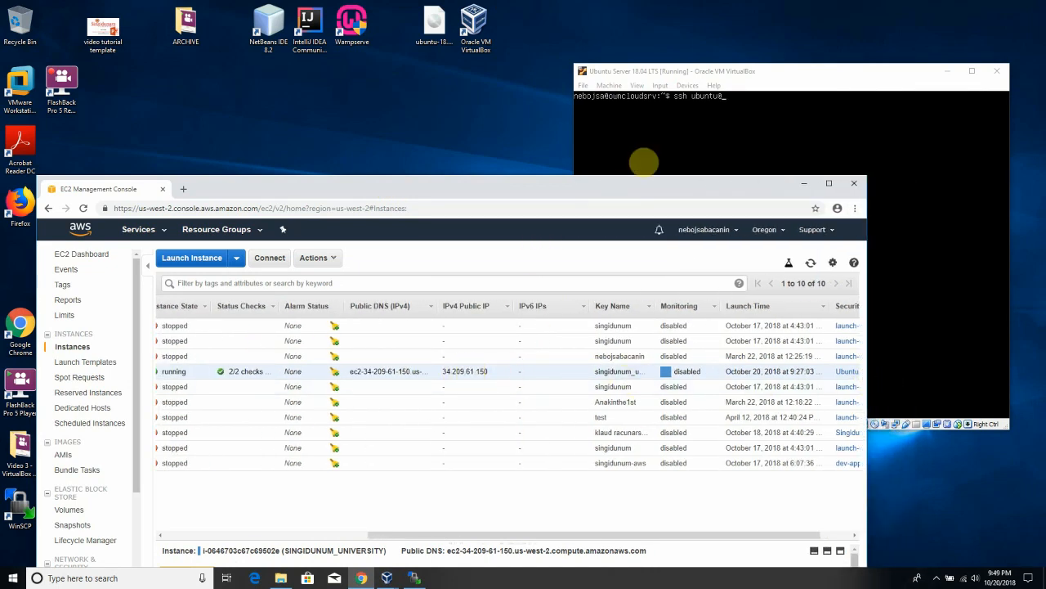
- Type the instance's public IP 34.209.61.150 into the ssh command
click(742, 119)
text(34.20)
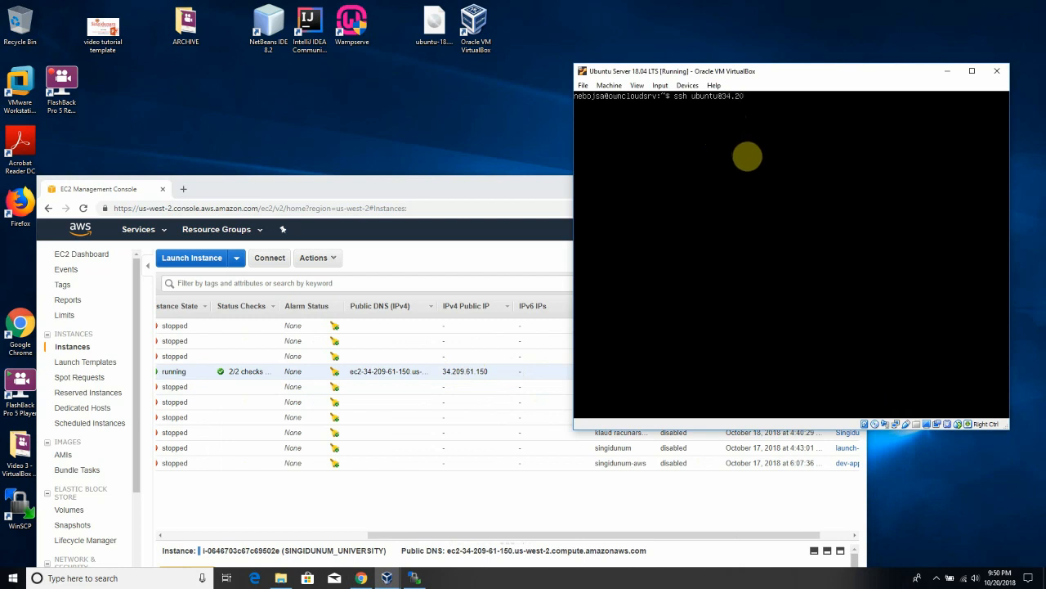
text(50 -i .)
- Connect over SSH to the EC2 instance as ubuntu with the singidunum_university.pem key
text(ssh/si)
key(Tab)
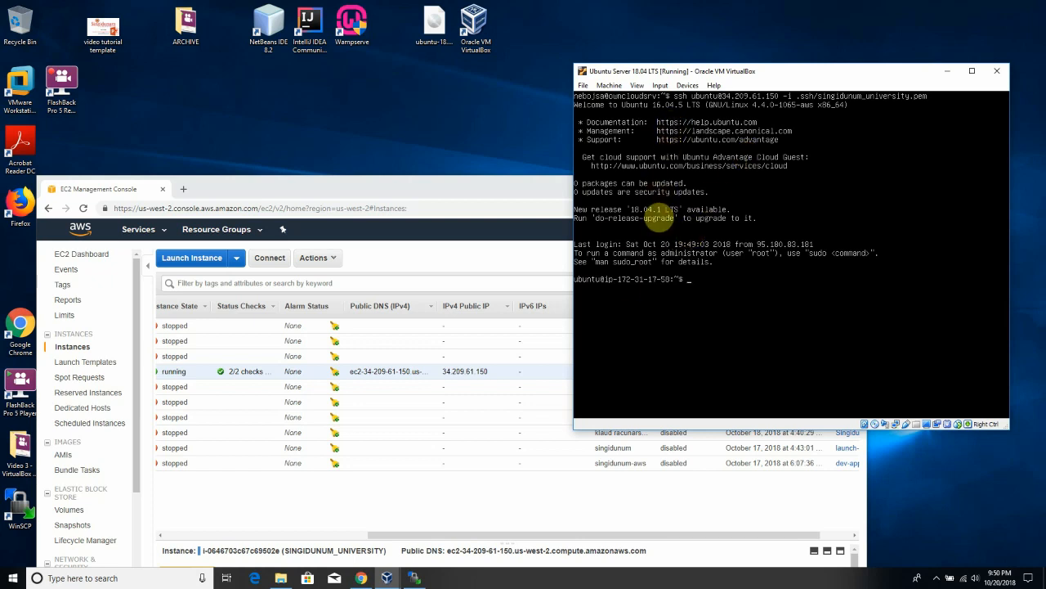
drag(772, 71, 642, 44)
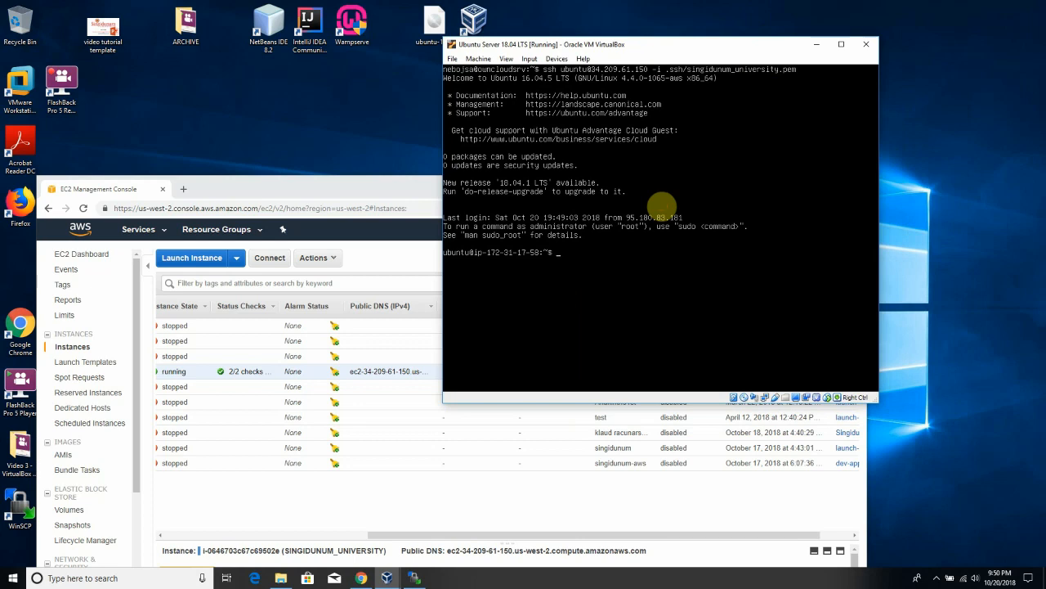
- Run ls, pwd and ifconfig on the instance (private address 172.31.17.58), then clear the screen
text(s)
key(Return)
key(Return)
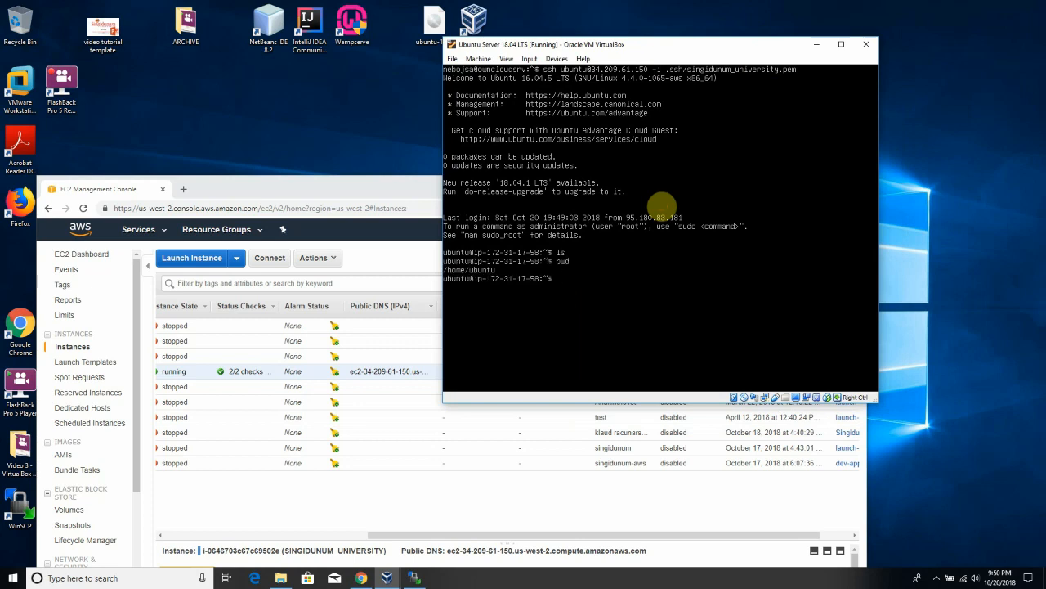
text(ifconfig)
key(Return)
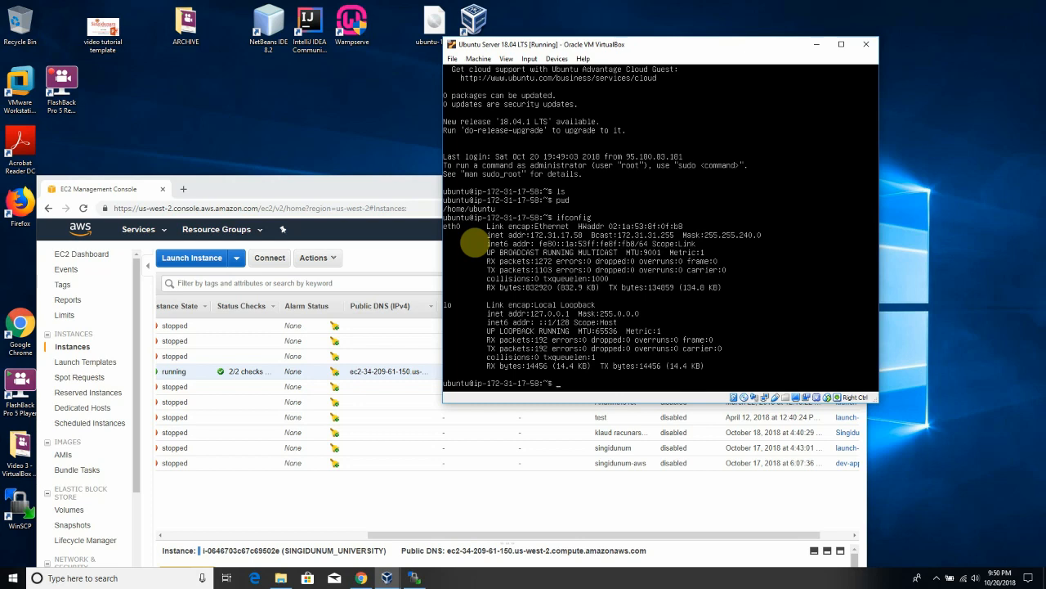
text(clear)
key(Return)
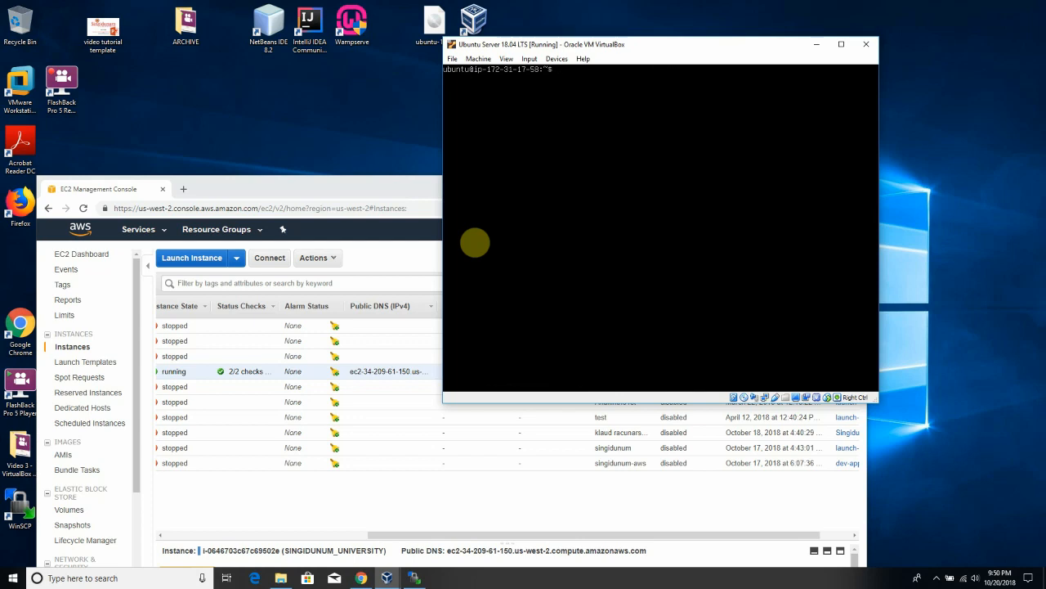
- Exit the SSH session to 34.209.61.150 and list the local VM's home directory
click(572, 96)
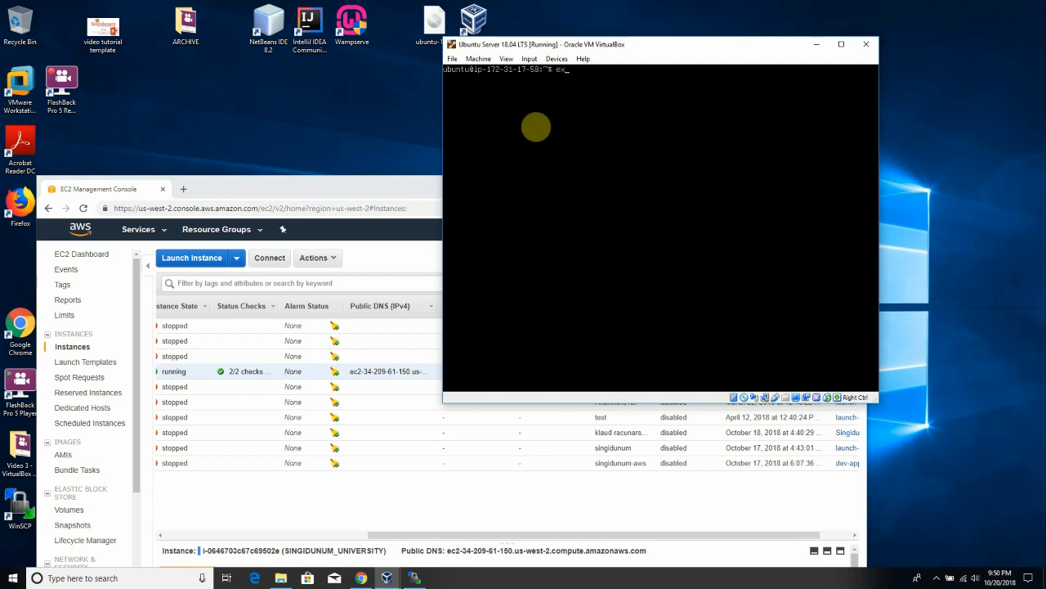
text(exit)
key(Return)
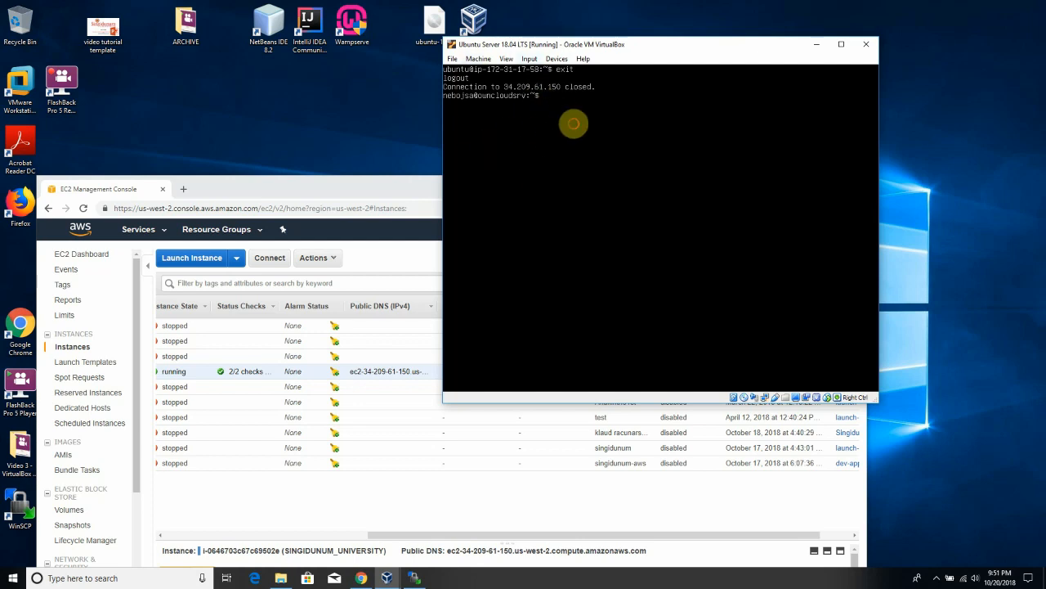
text(ls)
key(Return)
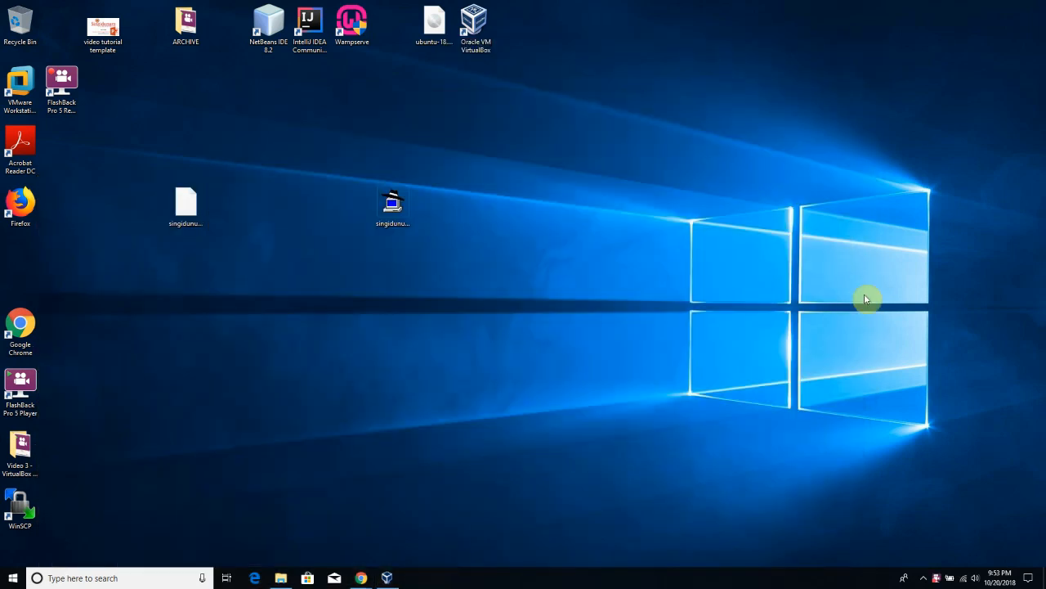
- Select the SINGIDUNUM_UNIVERSITY instance and choose Actions > Instance State > Stop
mouse_move(362, 578)
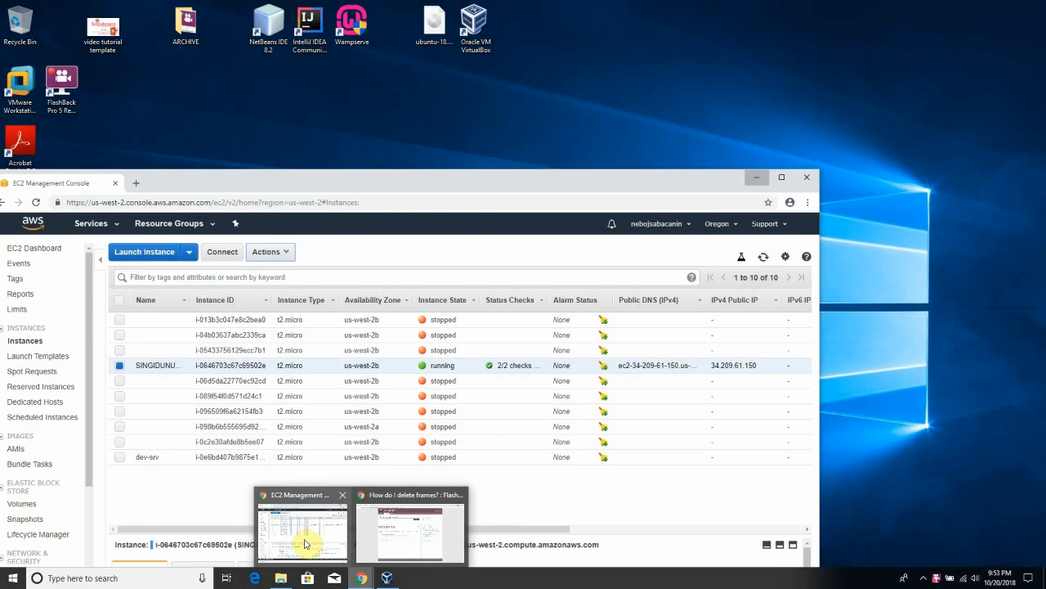
click(304, 542)
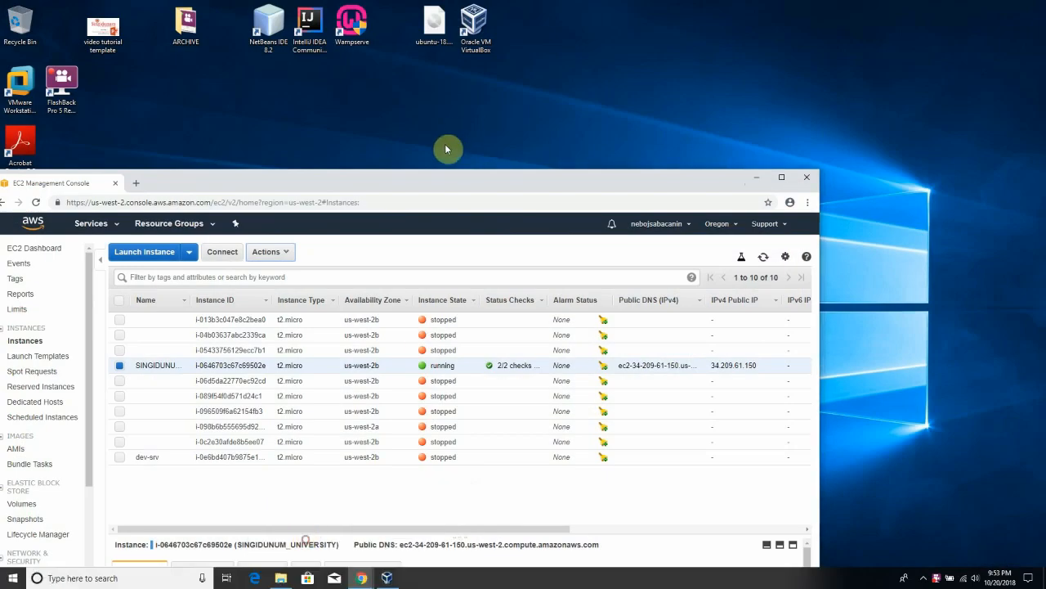
drag(424, 186, 531, 65)
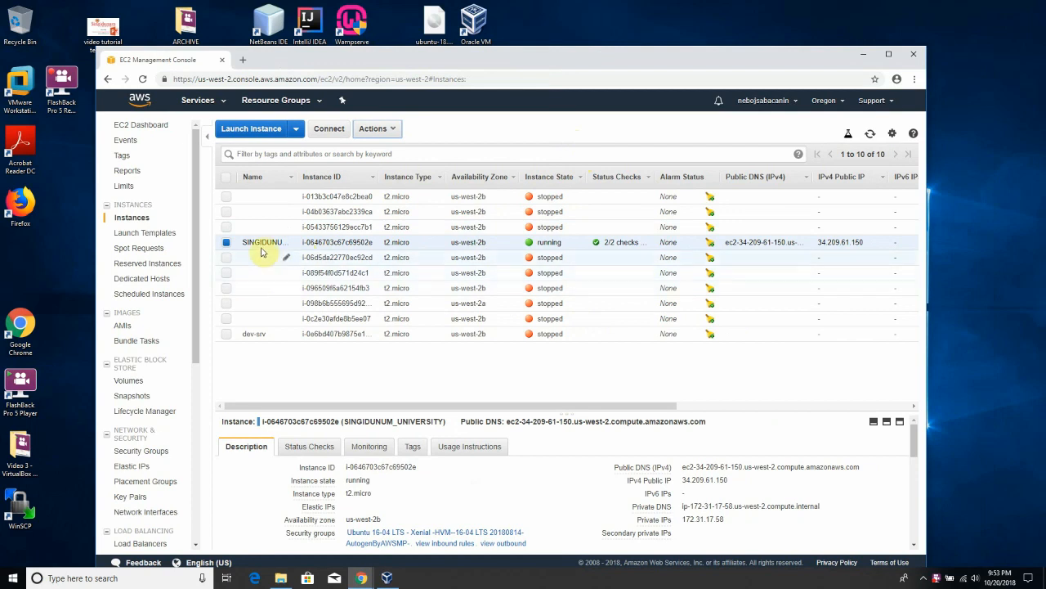
click(228, 244)
click(392, 131)
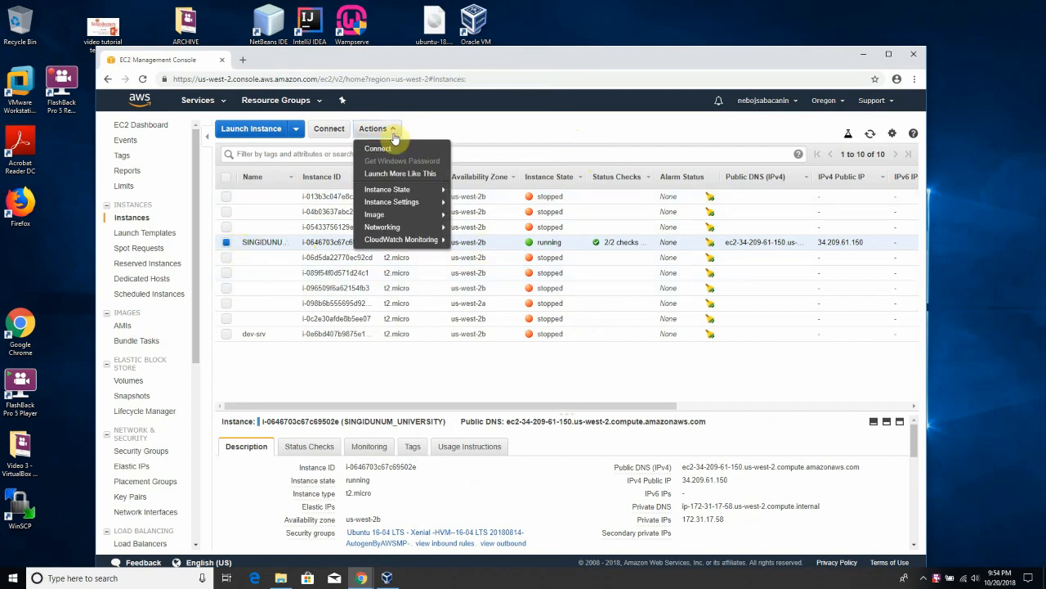
mouse_move(398, 196)
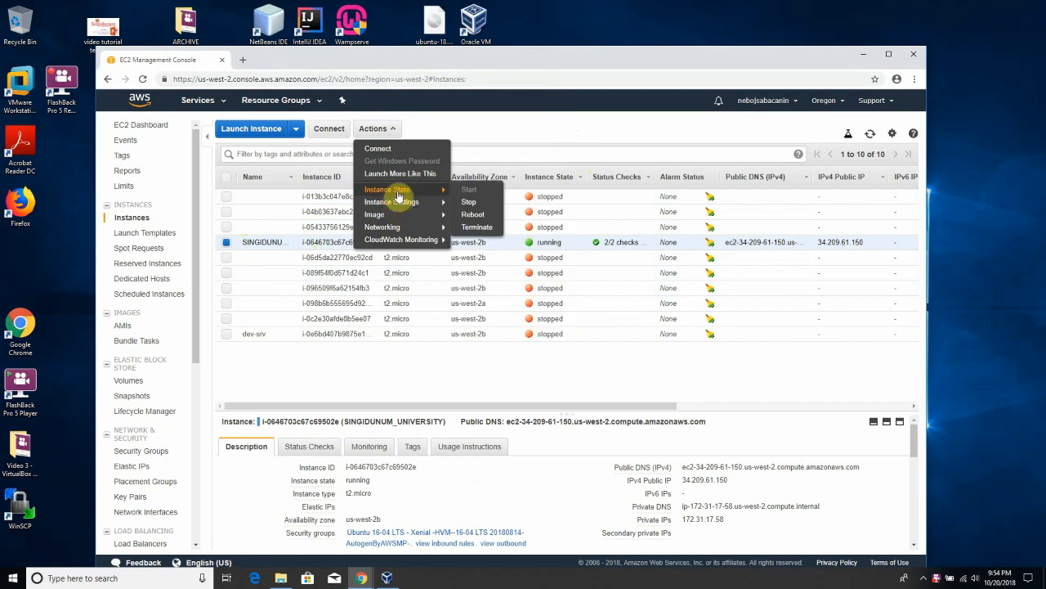
click(472, 206)
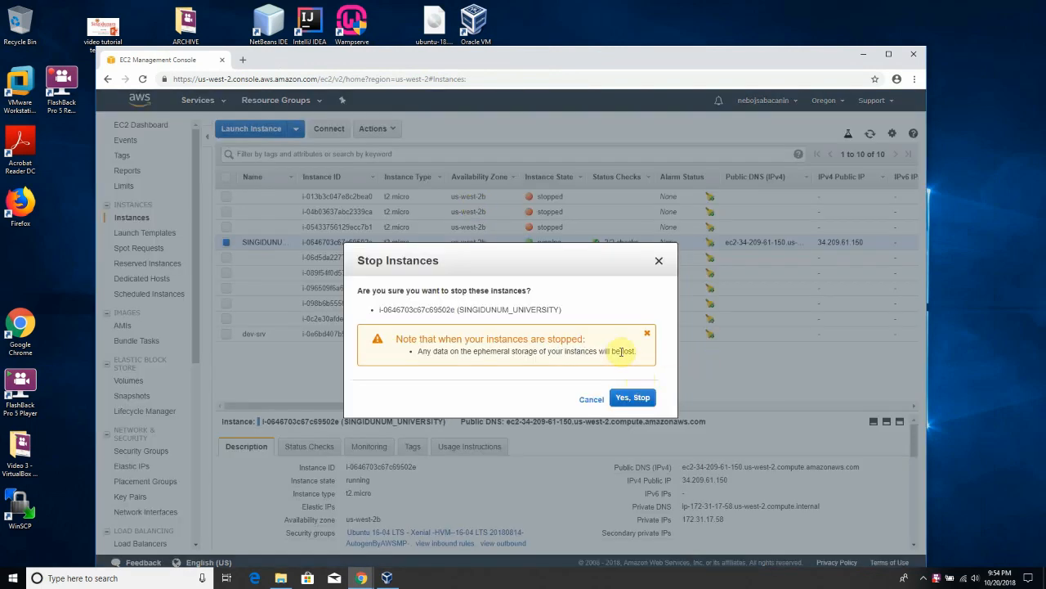
- Confirm Yes, Stop so SINGIDUNUM_UNIVERSITY begins stopping, then minimise the browser
click(631, 403)
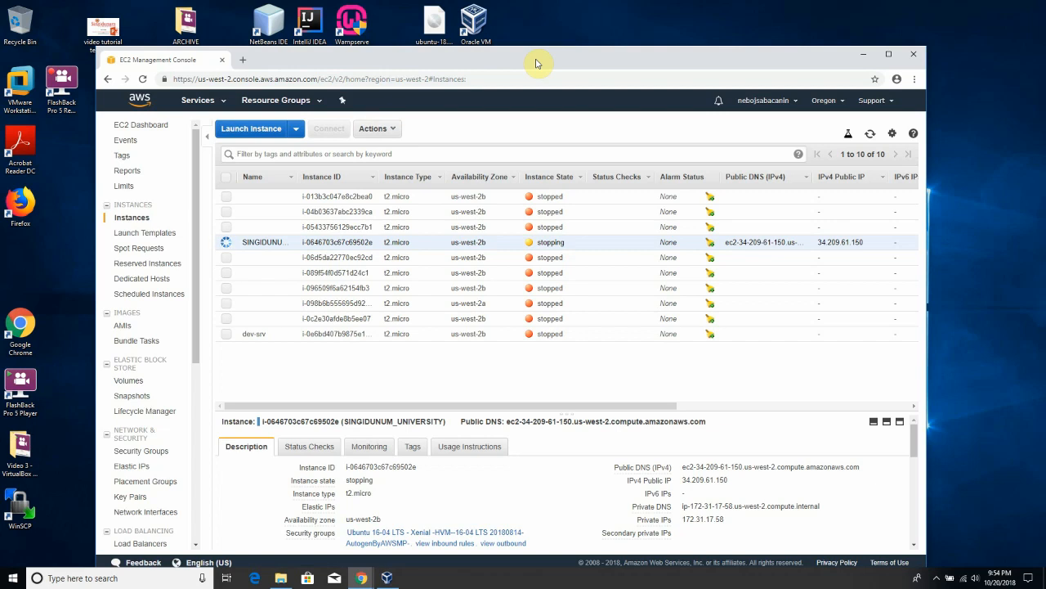
click(861, 57)
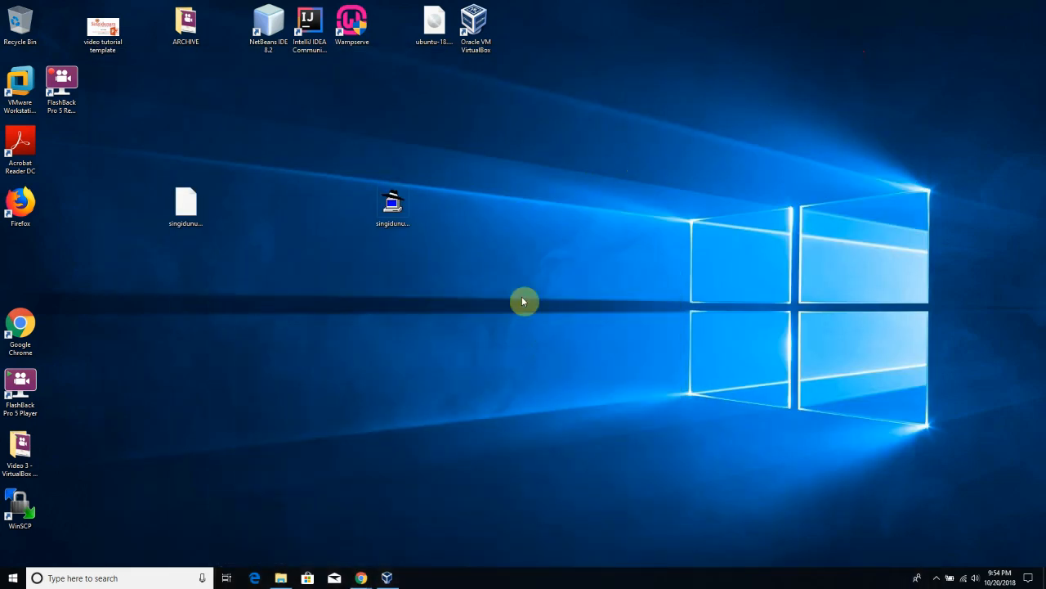